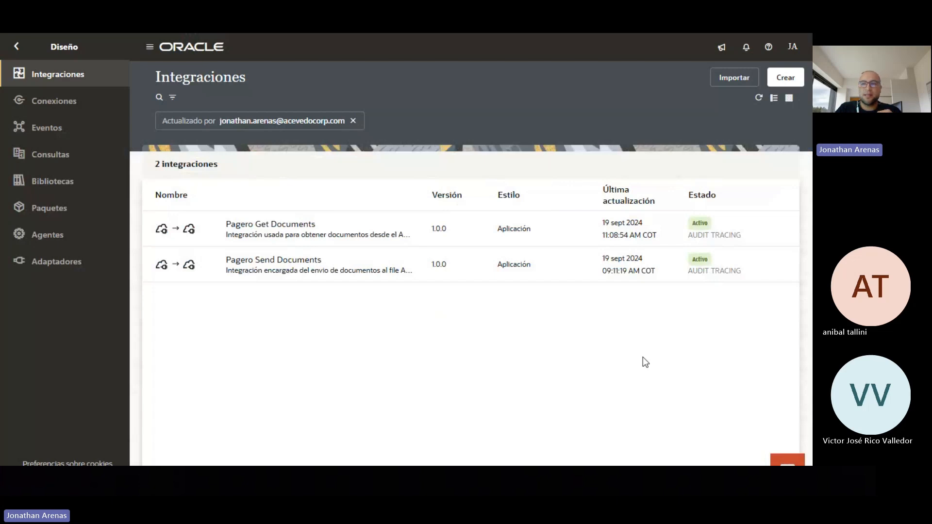
Try creating an application integration named ACV Invoicing, then cancel after the error
{"action": "left_click", "coordinate": [782, 80]}
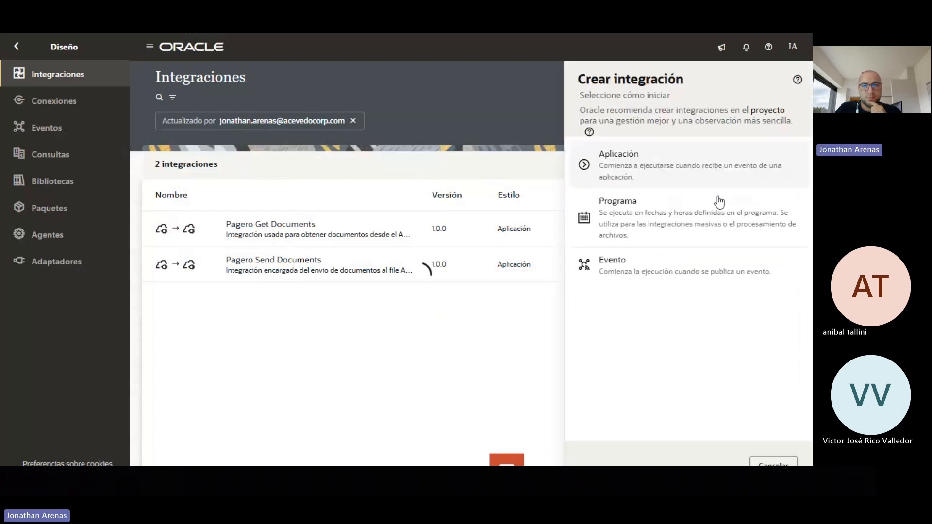
{"action": "left_click", "coordinate": [678, 176]}
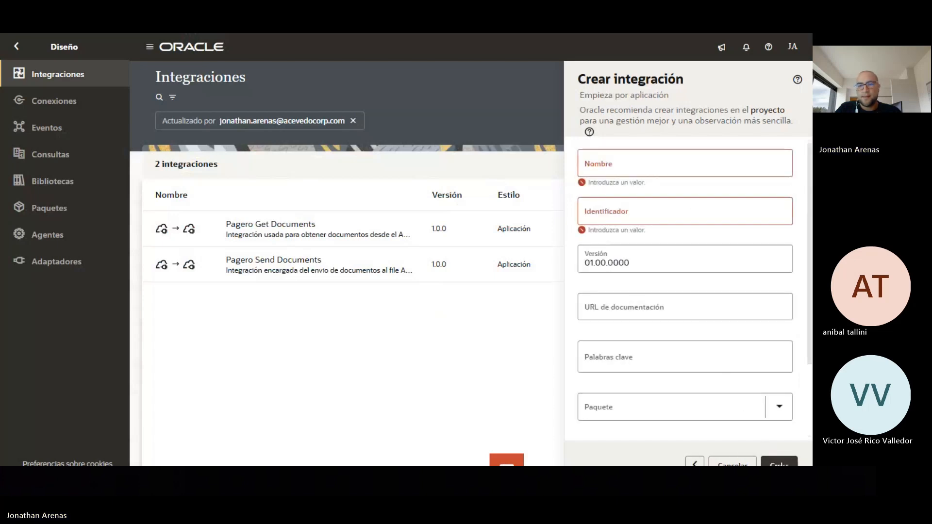
{"action": "left_click", "coordinate": [647, 168]}
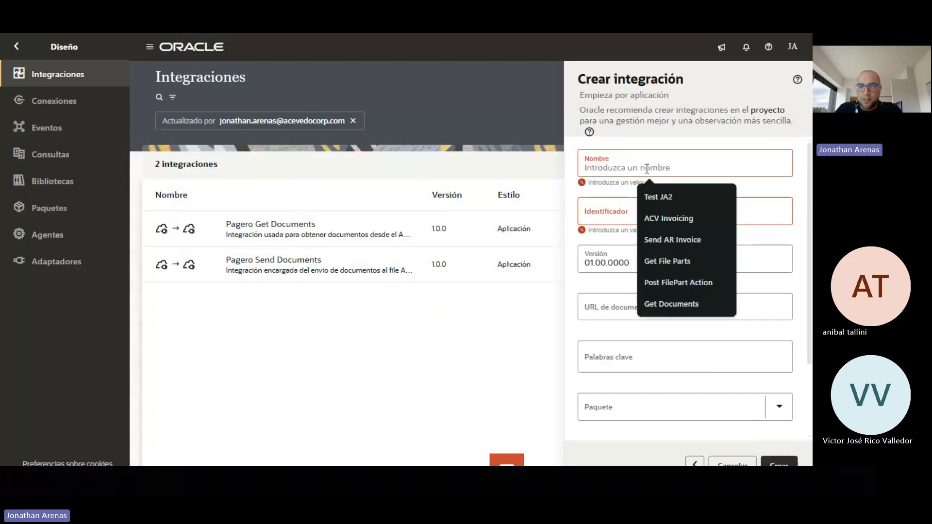
{"action": "left_click", "coordinate": [669, 217]}
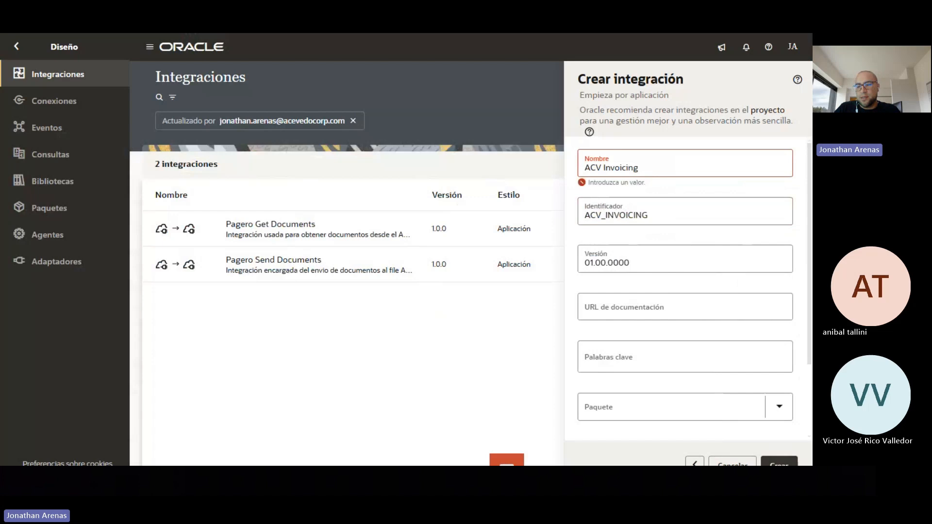
{"action": "left_click", "coordinate": [779, 463]}
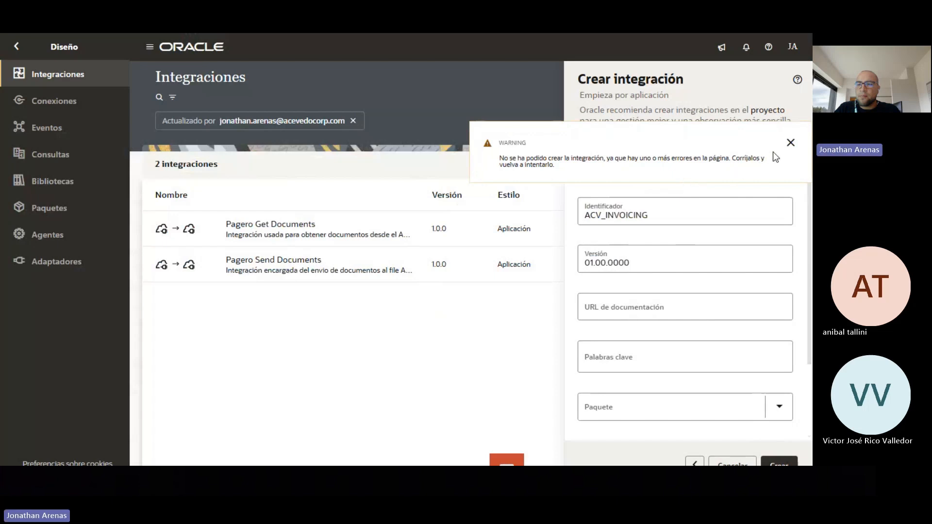
{"action": "left_click", "coordinate": [787, 145]}
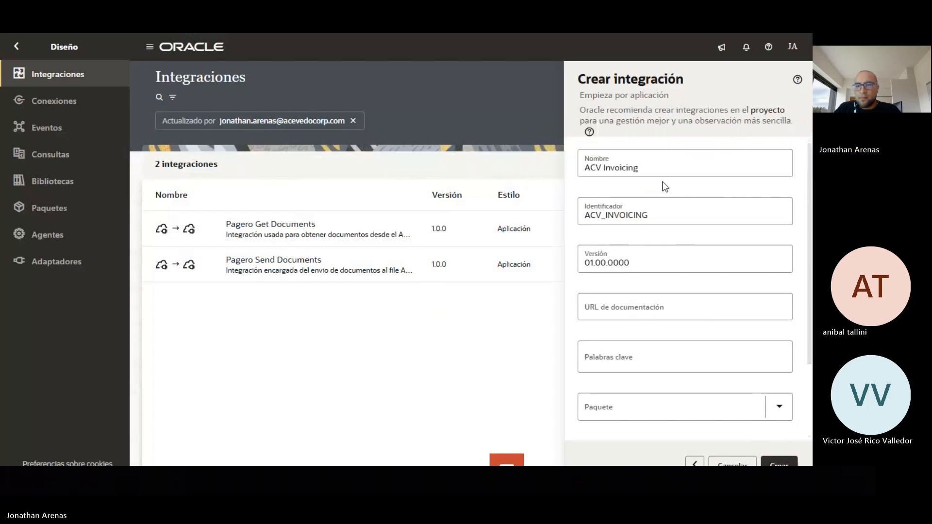
{"action": "left_click", "coordinate": [749, 463]}
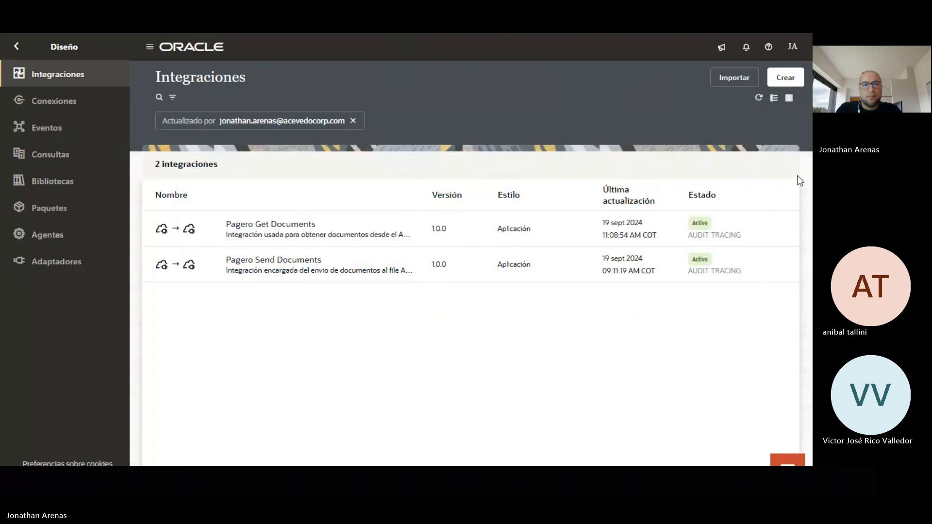
Reload the page and create the ACV Invoicing application integration (identifier ACV_INVOICING)
{"action": "key", "text": "F5"}
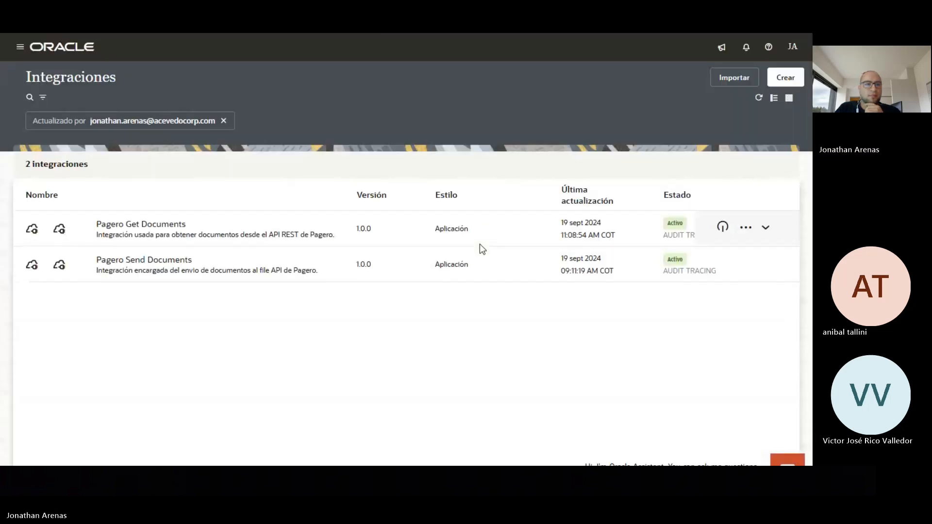
{"action": "left_click", "coordinate": [784, 77]}
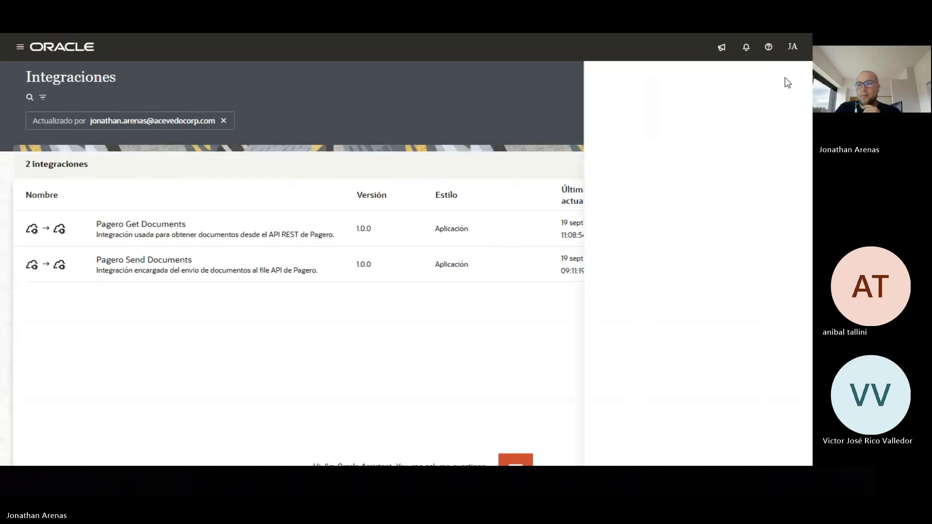
{"action": "left_click", "coordinate": [666, 174]}
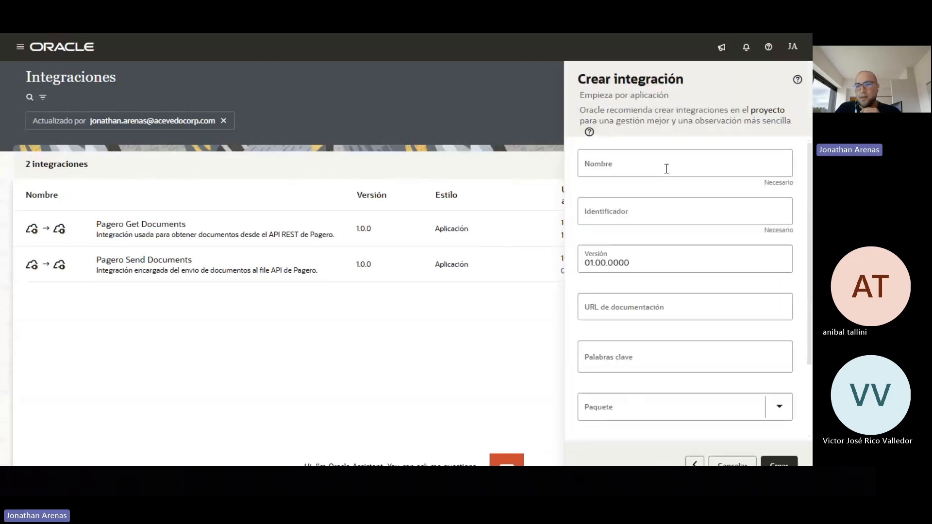
{"action": "left_click", "coordinate": [649, 162]}
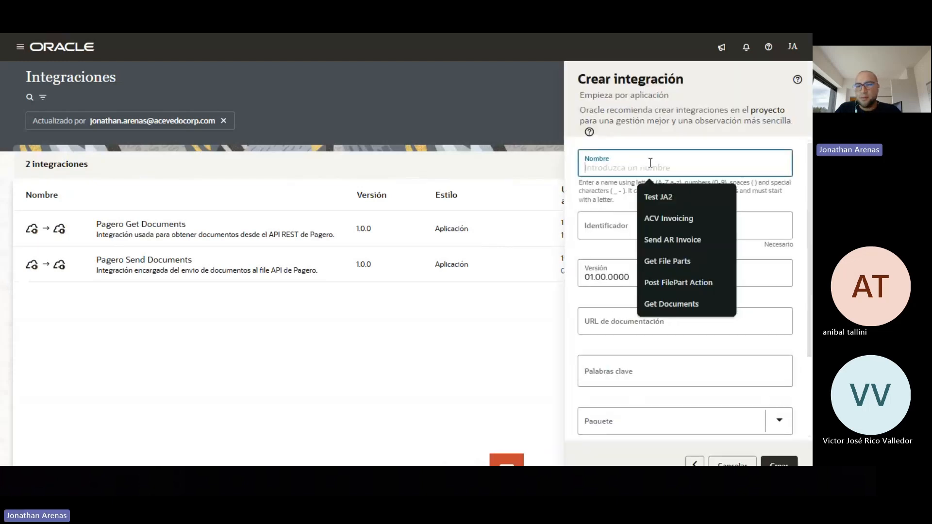
{"action": "left_click", "coordinate": [675, 223]}
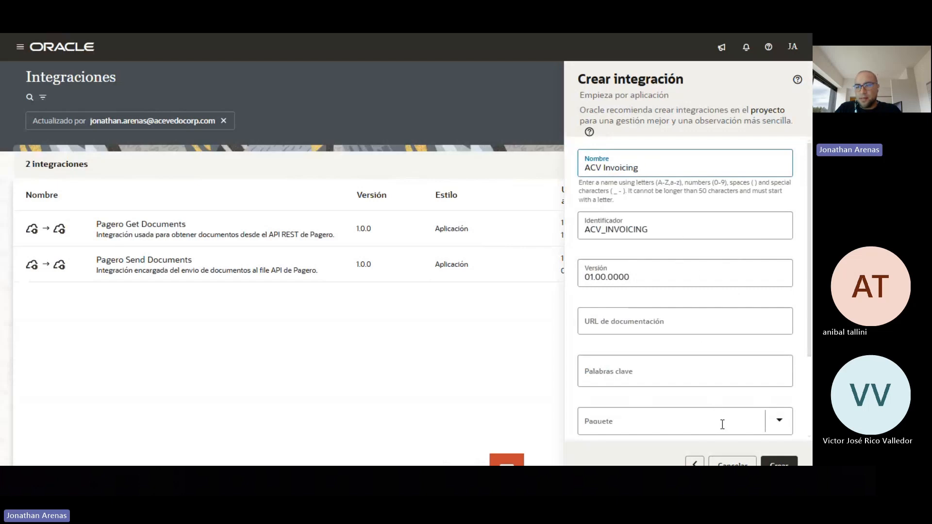
{"action": "left_click", "coordinate": [779, 464]}
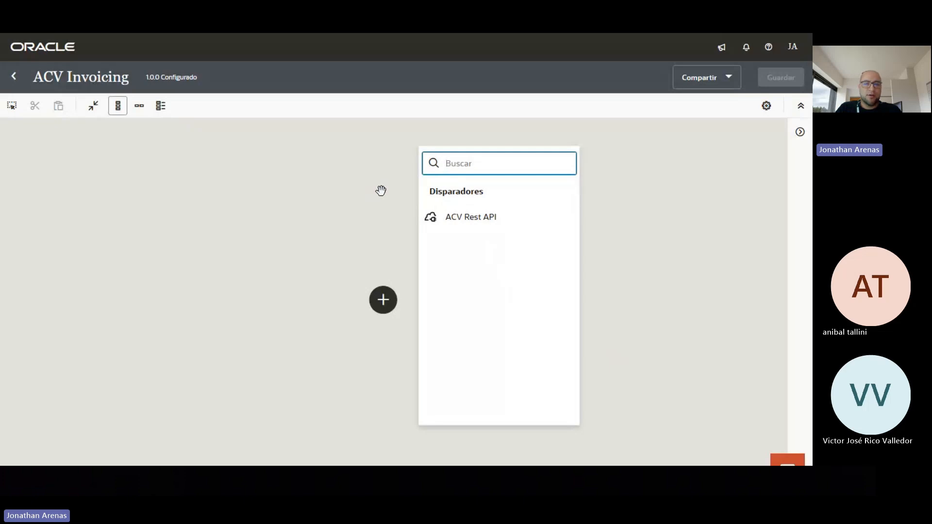
Use ACV Rest API as the trigger with endpoint name CreateInvoices
{"action": "left_click", "coordinate": [507, 228]}
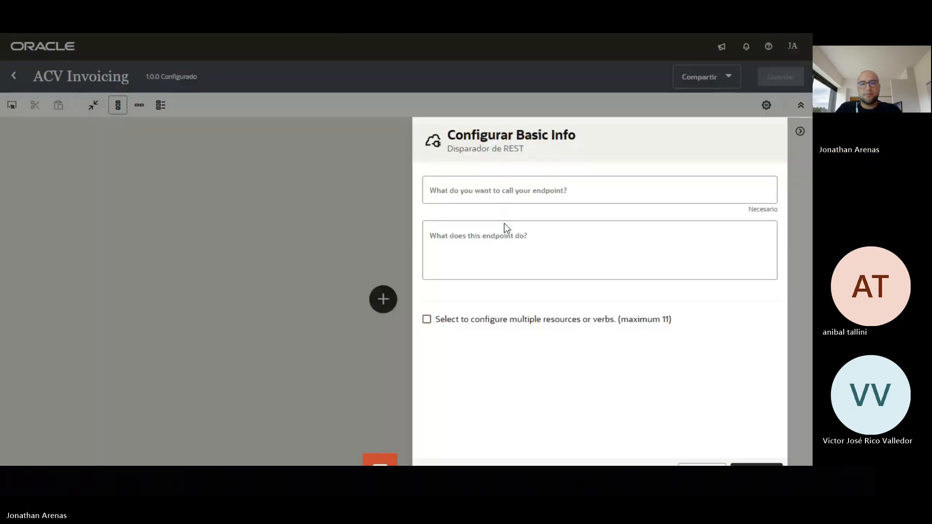
{"action": "left_click", "coordinate": [532, 197]}
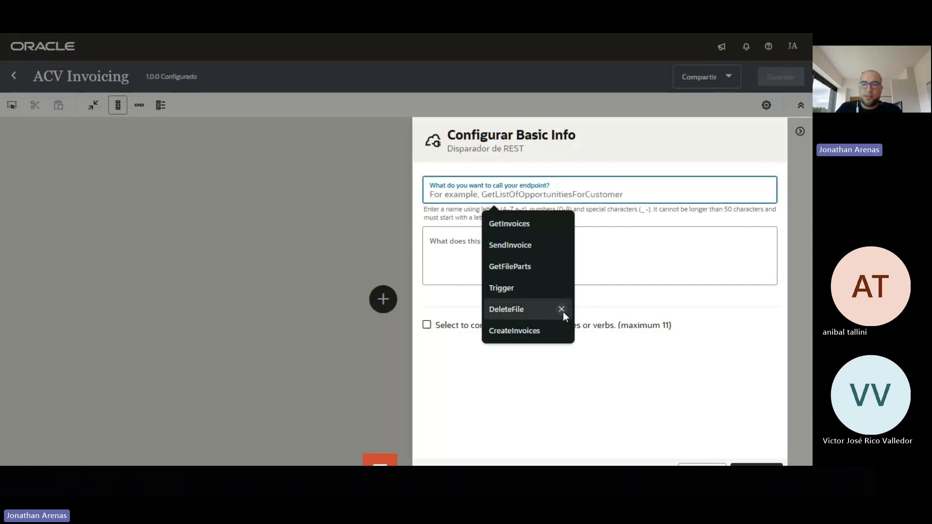
{"action": "left_click", "coordinate": [545, 324]}
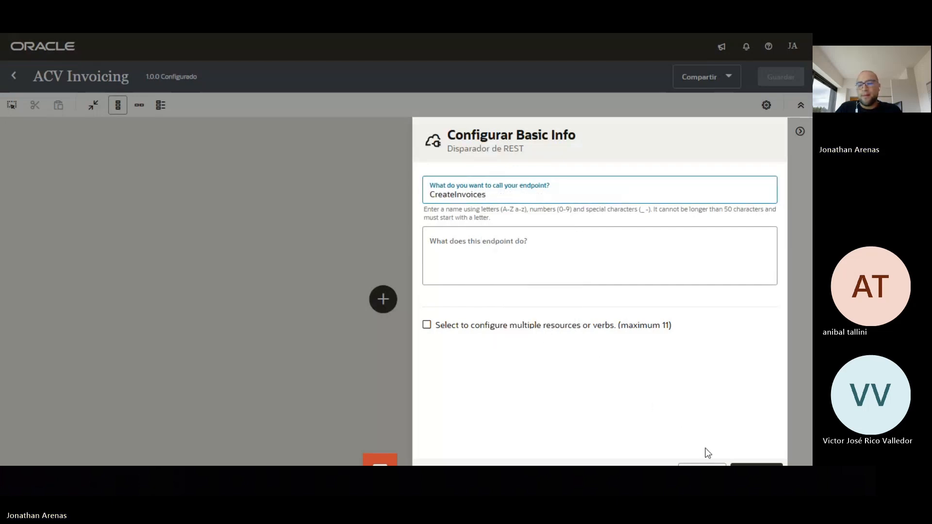
{"action": "left_click", "coordinate": [757, 464]}
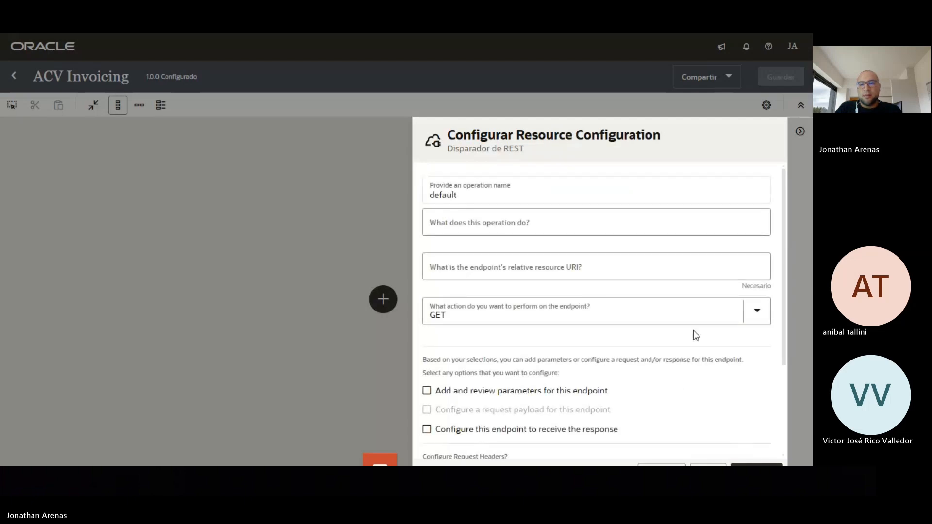
Set the resource URI to /CreateInvoices with the POST action and enable parameter review
{"action": "left_click", "coordinate": [541, 272]}
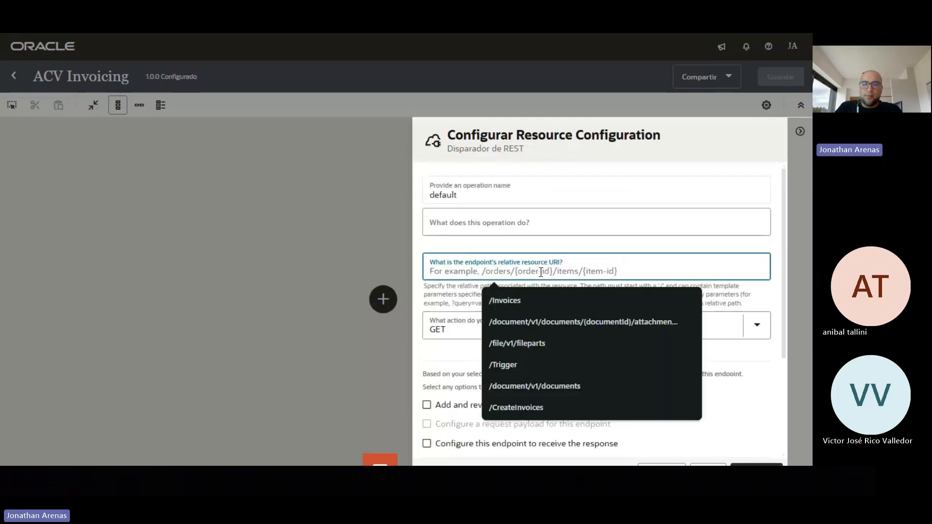
{"action": "left_click", "coordinate": [549, 407]}
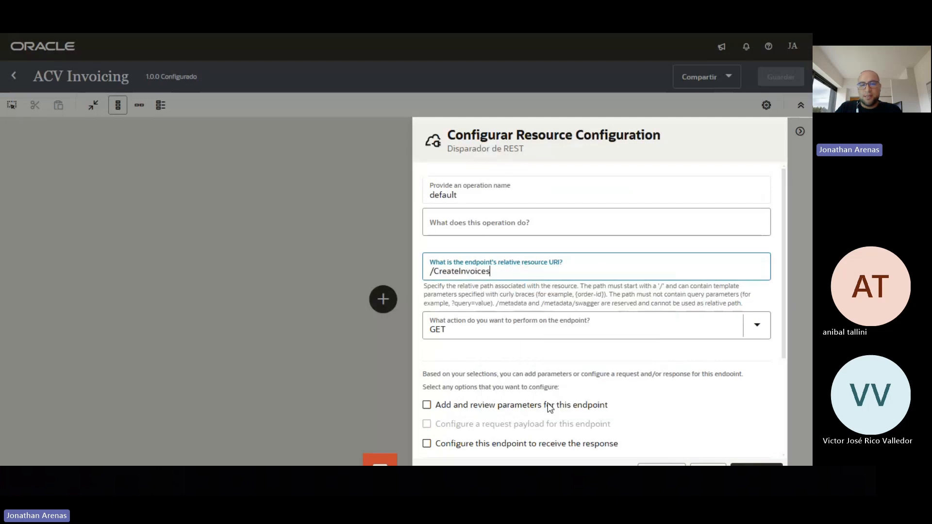
{"action": "left_click", "coordinate": [753, 336]}
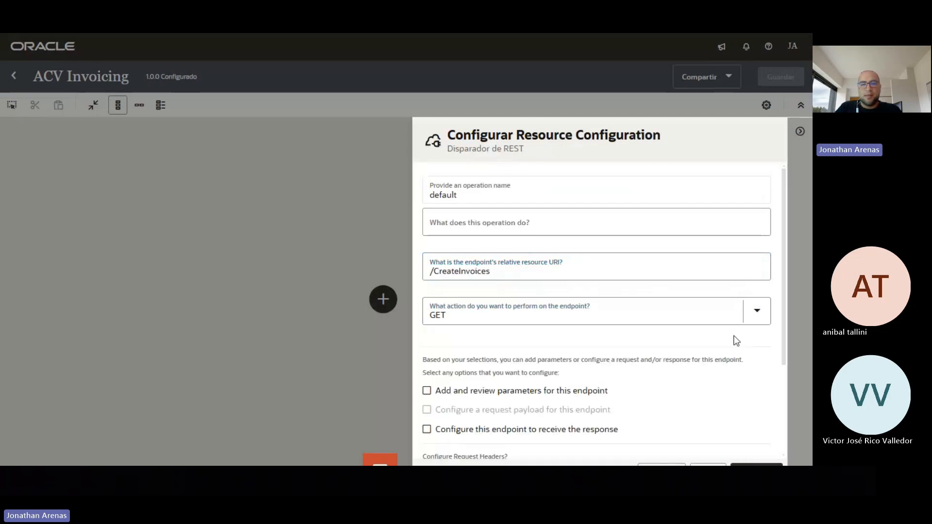
{"action": "left_click", "coordinate": [757, 311]}
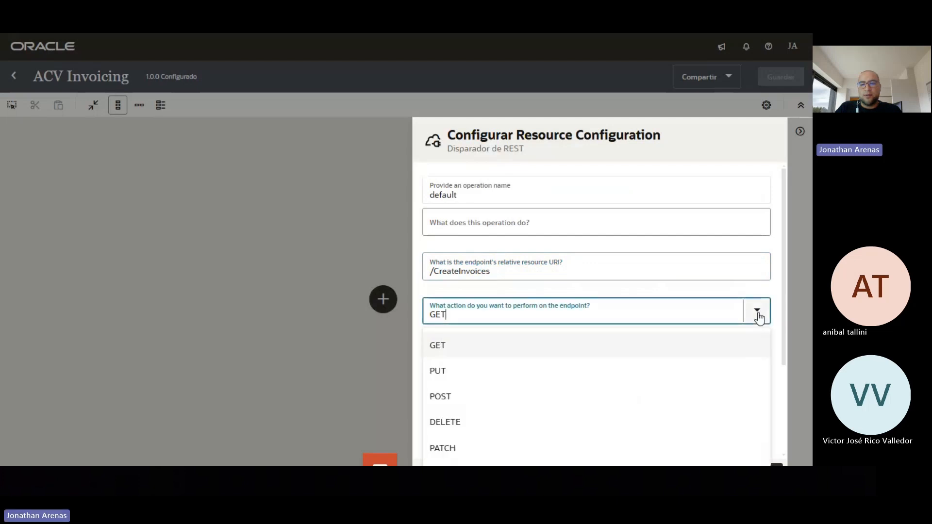
{"action": "left_click", "coordinate": [493, 397]}
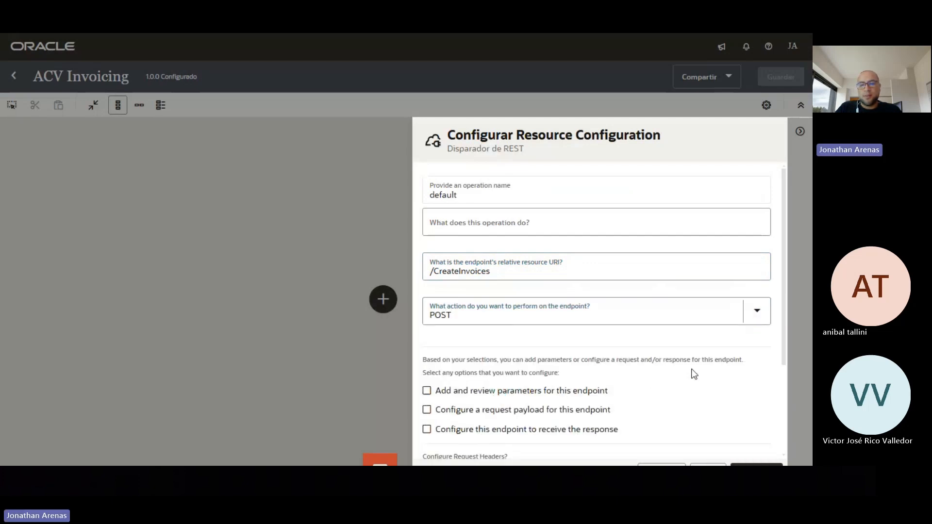
{"action": "scroll", "coordinate": [696, 373], "scroll_direction": "down", "scroll_amount": 3}
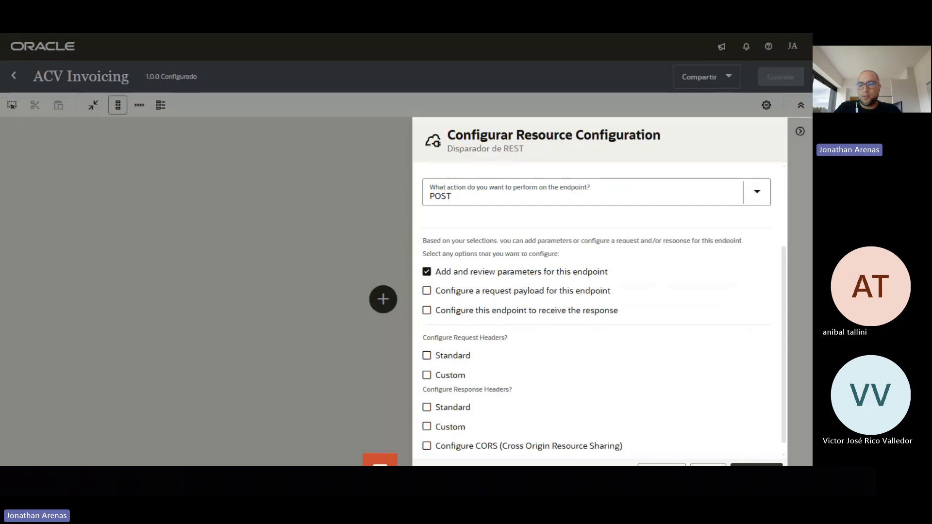
Add string query parameters DateTo and DateFrom, then proceed to the CreateInvoices summary
{"action": "left_click", "coordinate": [756, 464]}
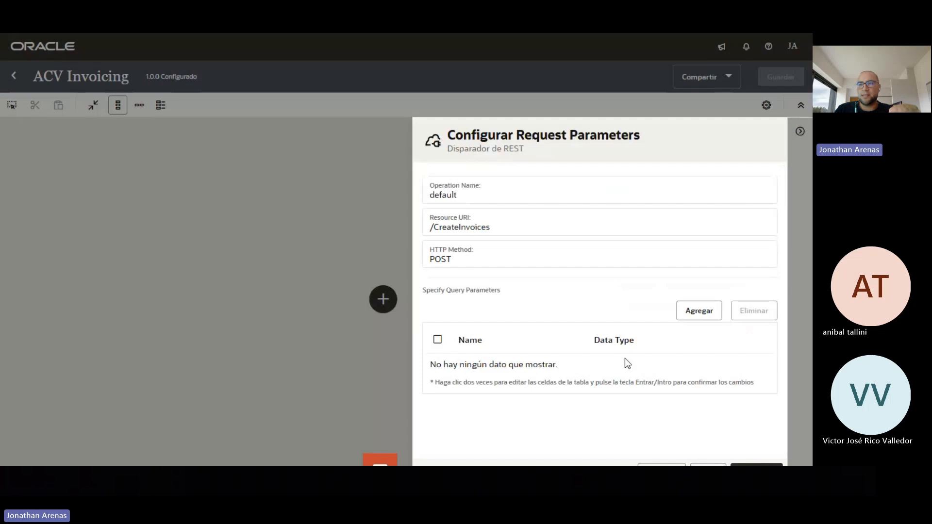
{"action": "left_click", "coordinate": [708, 313]}
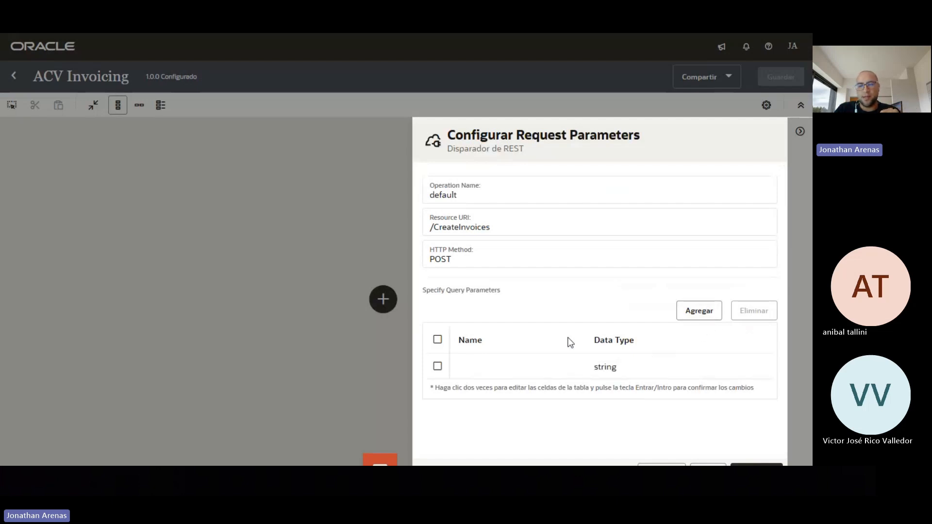
{"action": "double_click", "coordinate": [480, 368]}
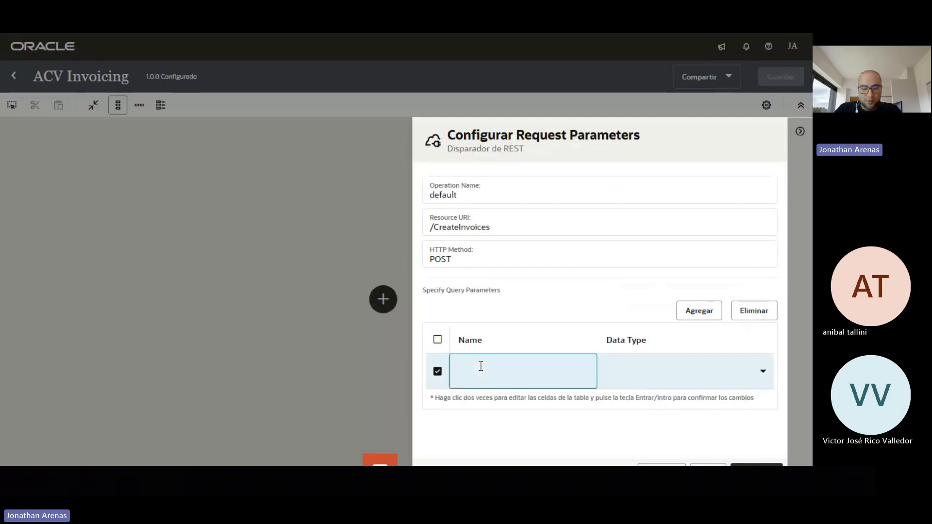
{"action": "type", "text": "D"}
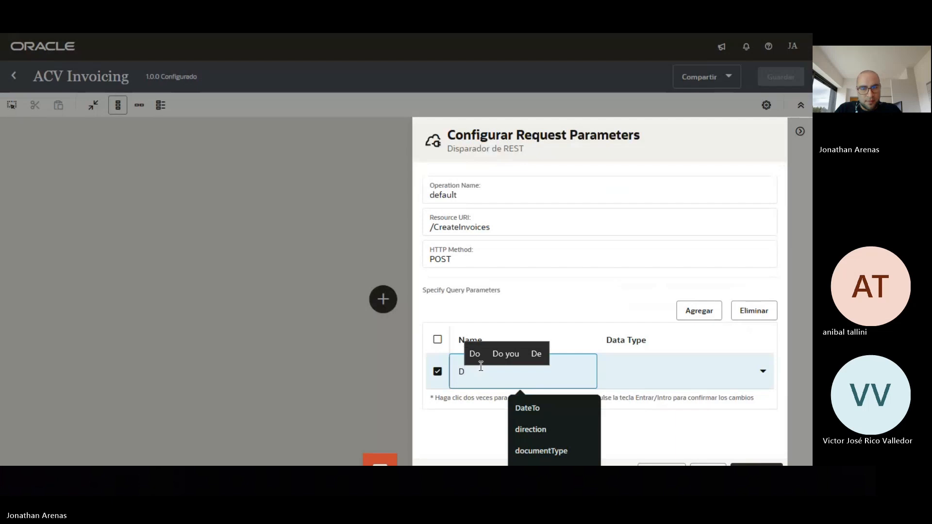
{"action": "type", "text": "a"}
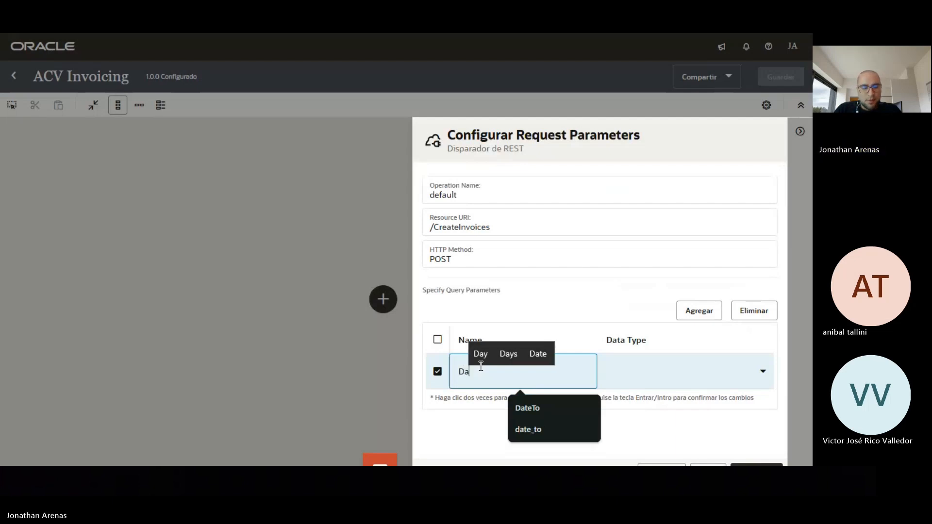
{"action": "type", "text": "teTo"}
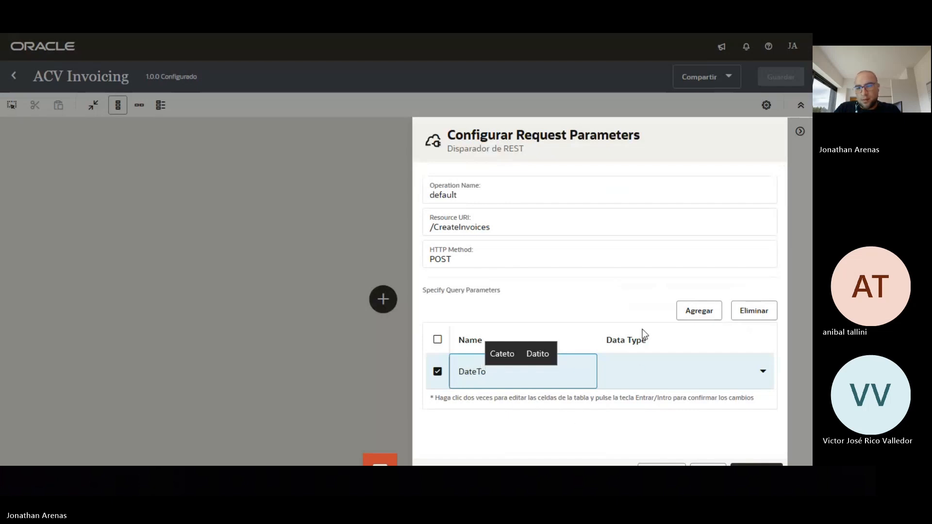
{"action": "left_click", "coordinate": [694, 315]}
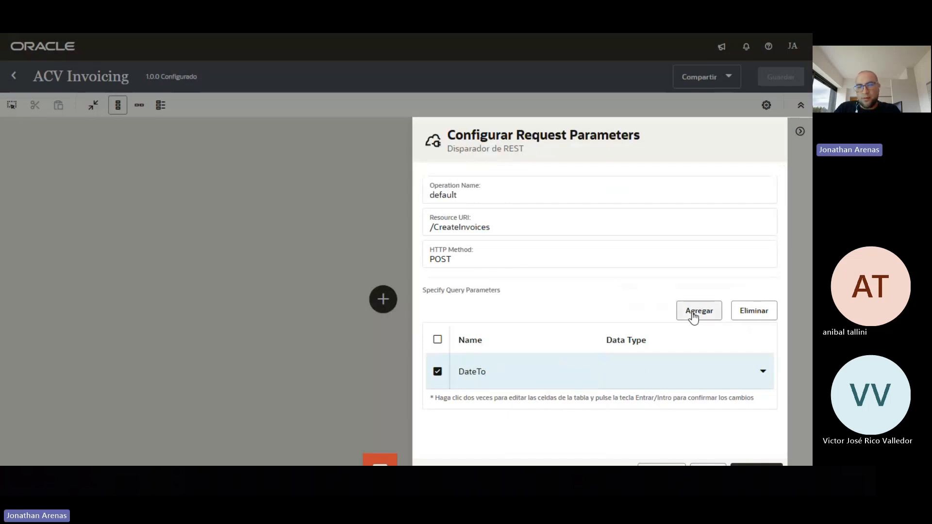
{"action": "double_click", "coordinate": [492, 401]}
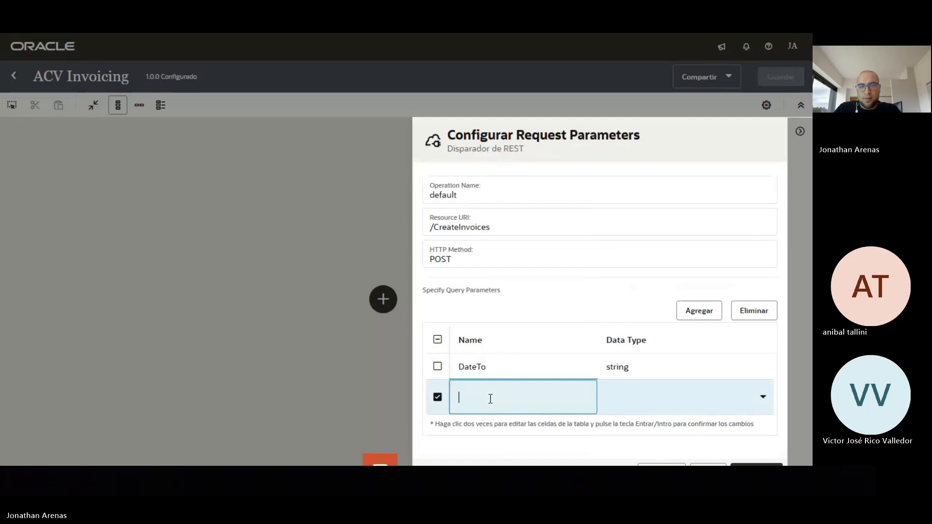
{"action": "type", "text": "Date"}
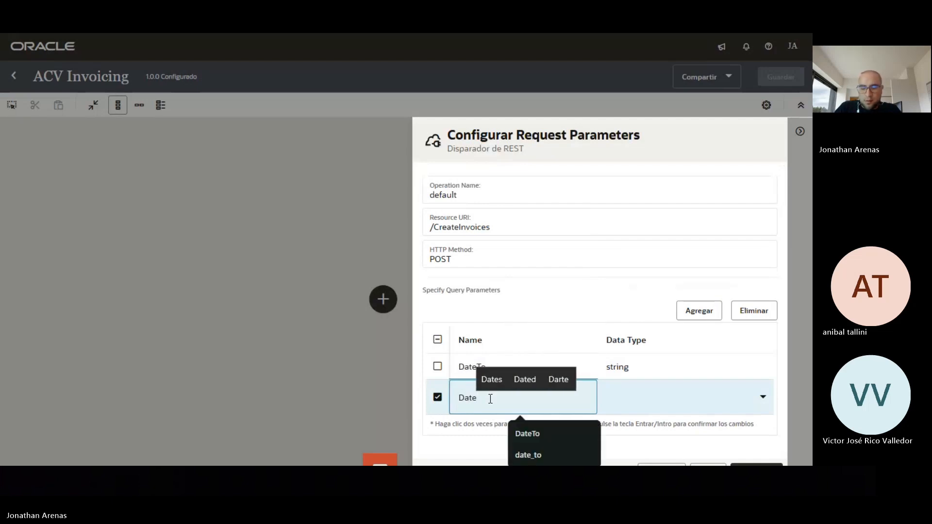
{"action": "type", "text": "Fr"}
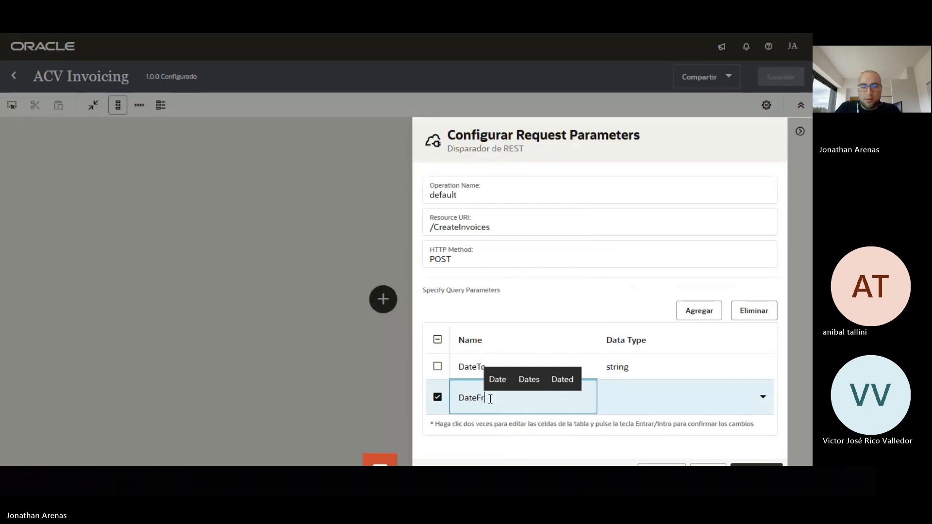
{"action": "type", "text": "om"}
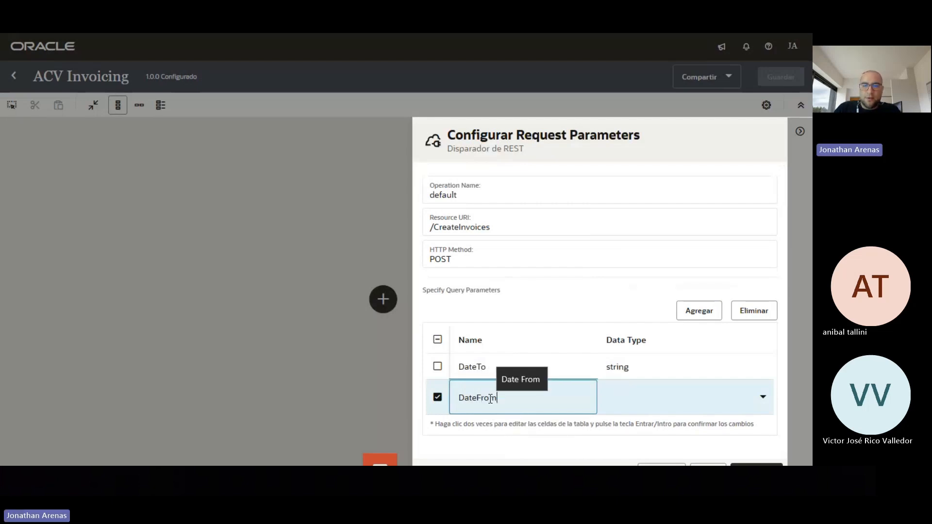
{"action": "left_click", "coordinate": [551, 448]}
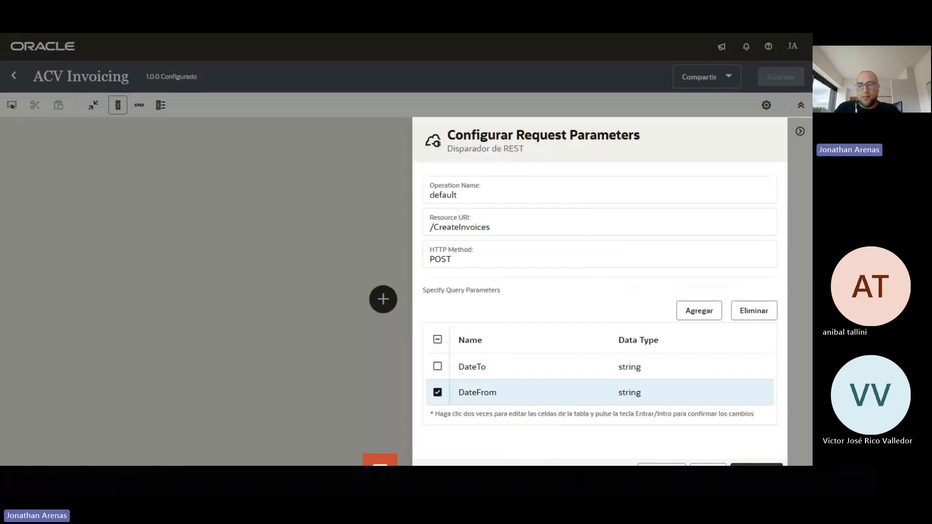
{"action": "left_click", "coordinate": [732, 462]}
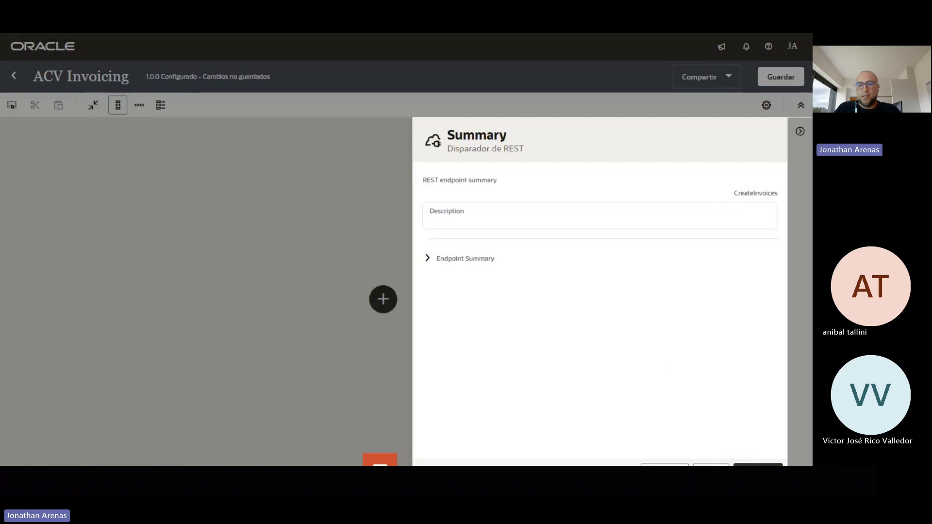
Finish the CreateInvoices trigger and lay the ACV Invoicing flow out horizontally
{"action": "left_click", "coordinate": [756, 465]}
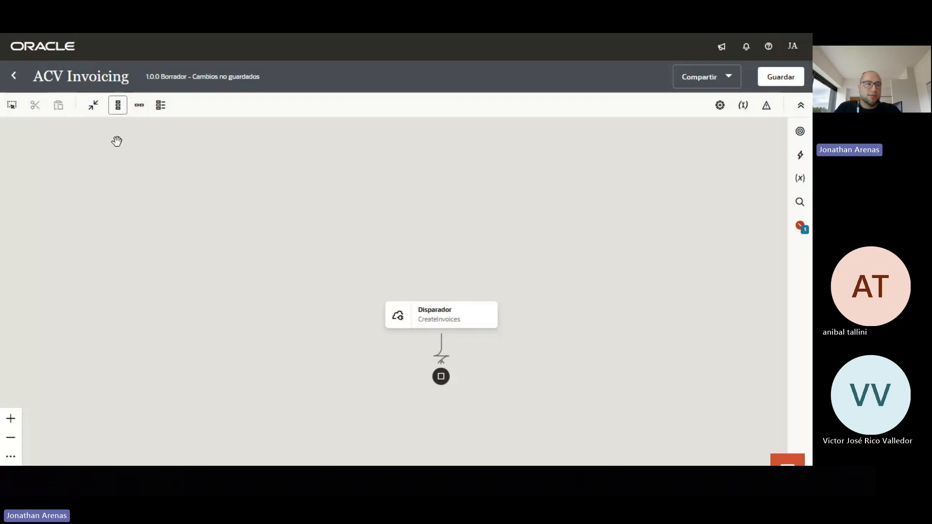
{"action": "left_click", "coordinate": [140, 105]}
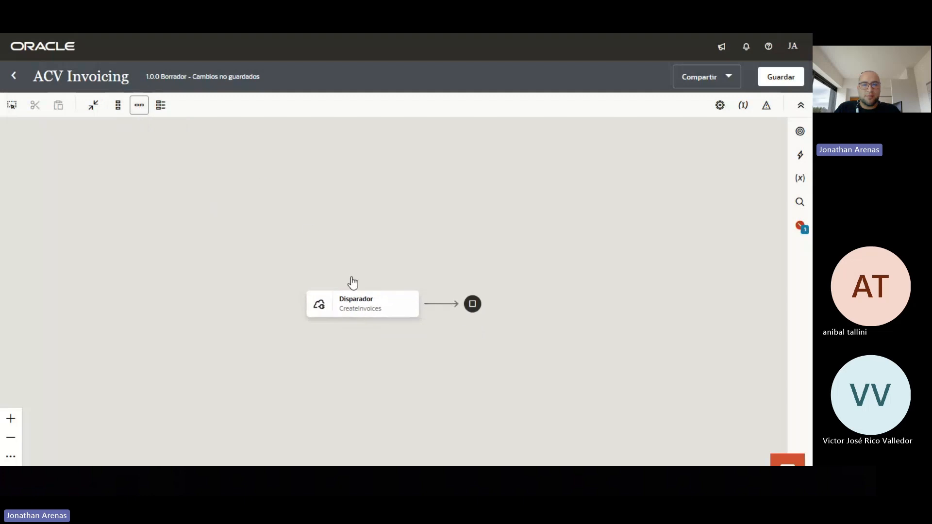
{"action": "left_click_drag", "start_coordinate": [373, 348], "coordinate": [275, 296]}
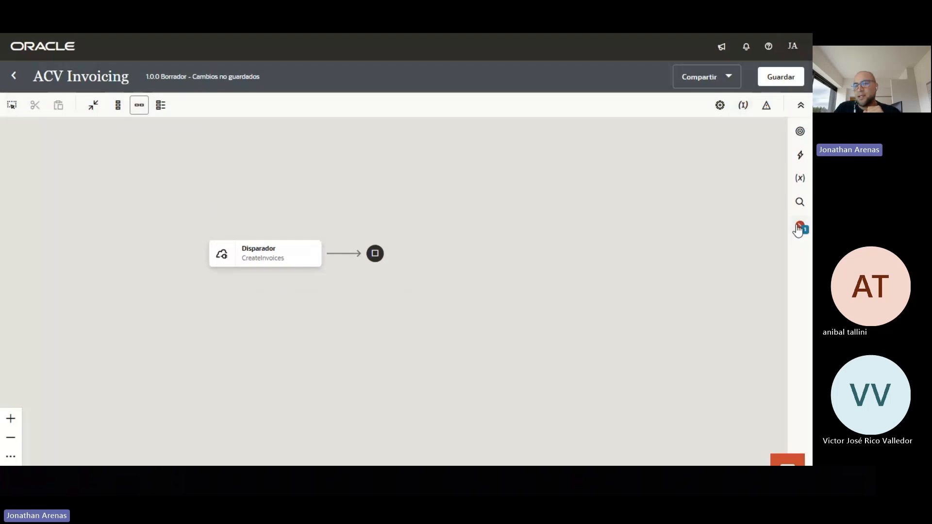
Make the DateFrom query parameter the primary business identifier
{"action": "left_click", "coordinate": [746, 112]}
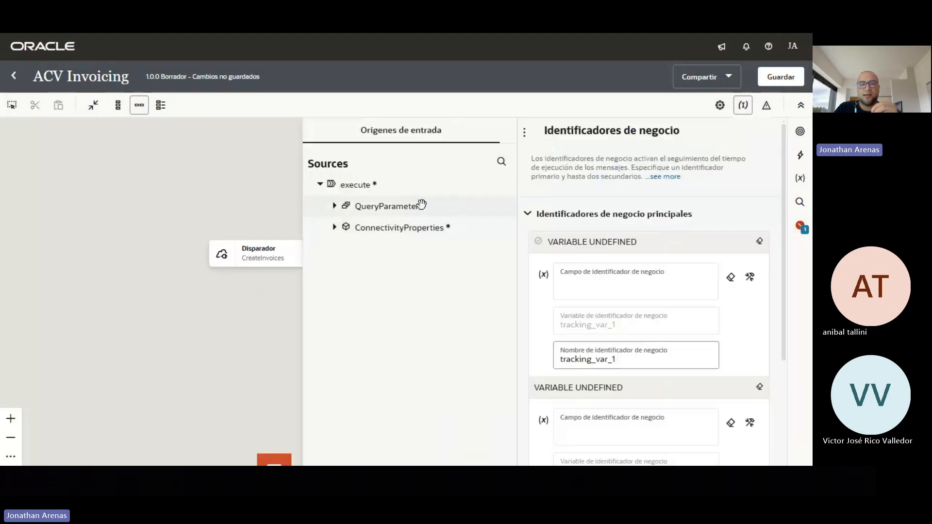
{"action": "left_click", "coordinate": [334, 207]}
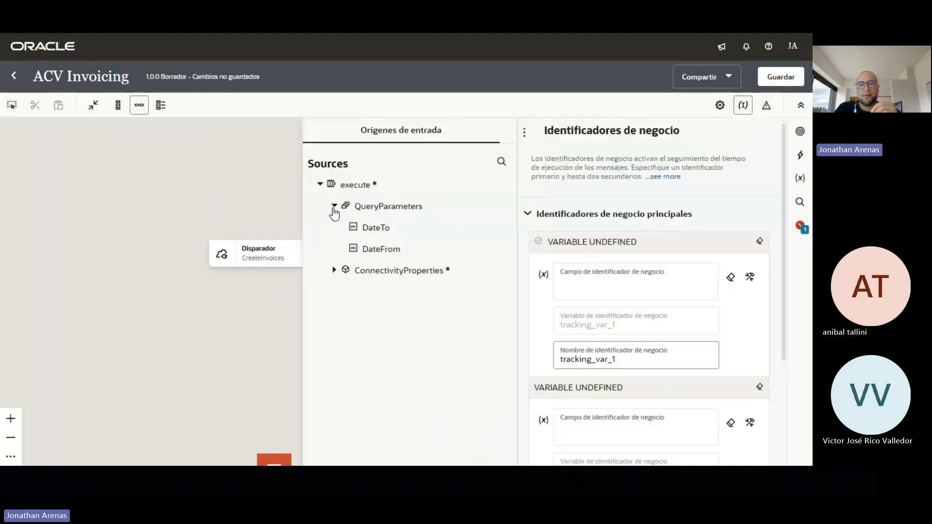
{"action": "left_click", "coordinate": [368, 250]}
{"action": "left_click_drag", "start_coordinate": [368, 251], "coordinate": [592, 279]}
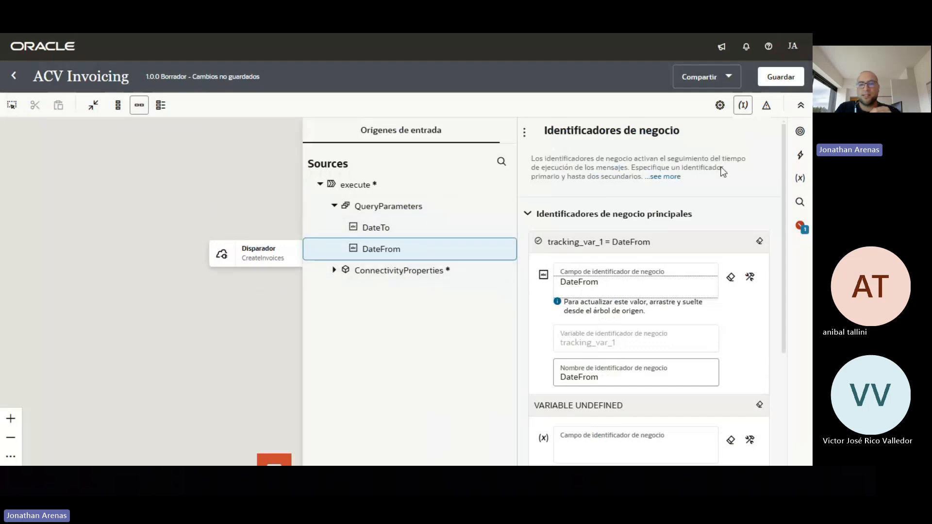
Save the ACV Invoicing integration and dismiss the confirmation banner
{"action": "left_click", "coordinate": [781, 79]}
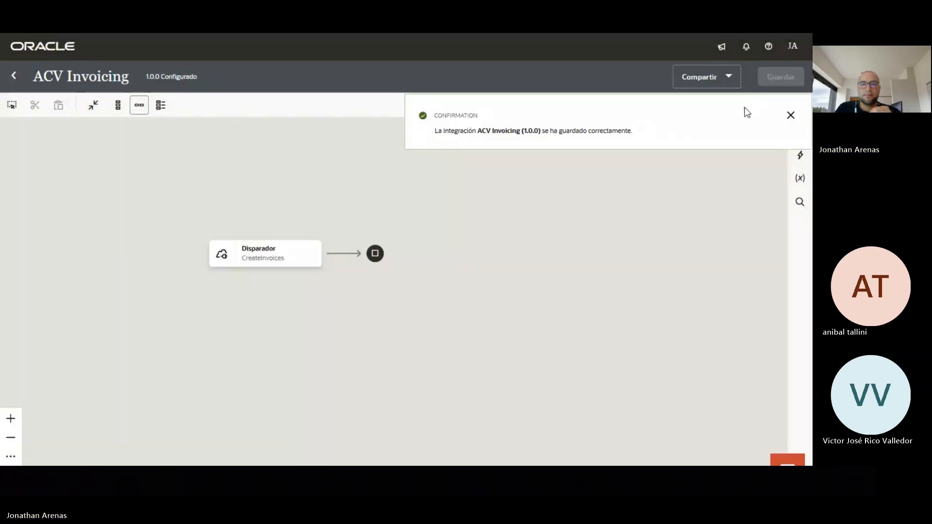
{"action": "left_click", "coordinate": [791, 116]}
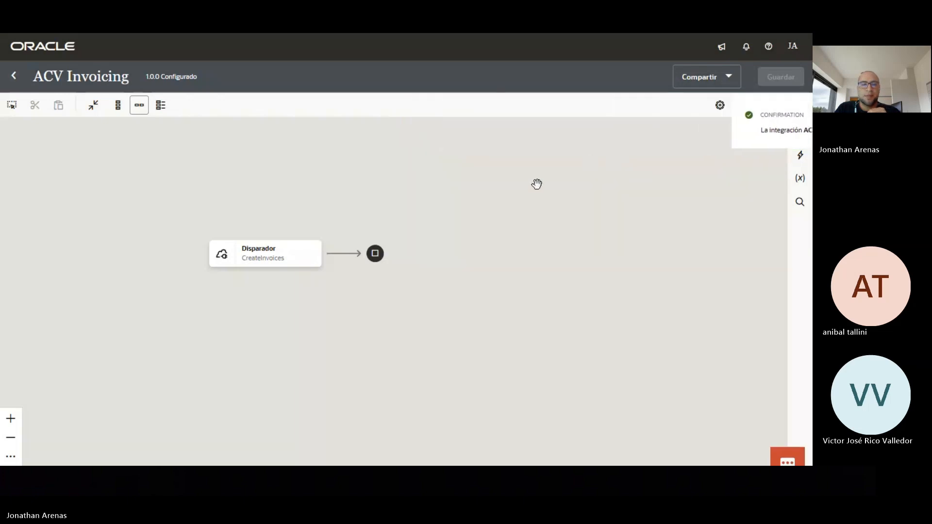
{"action": "mouse_move", "coordinate": [348, 262]}
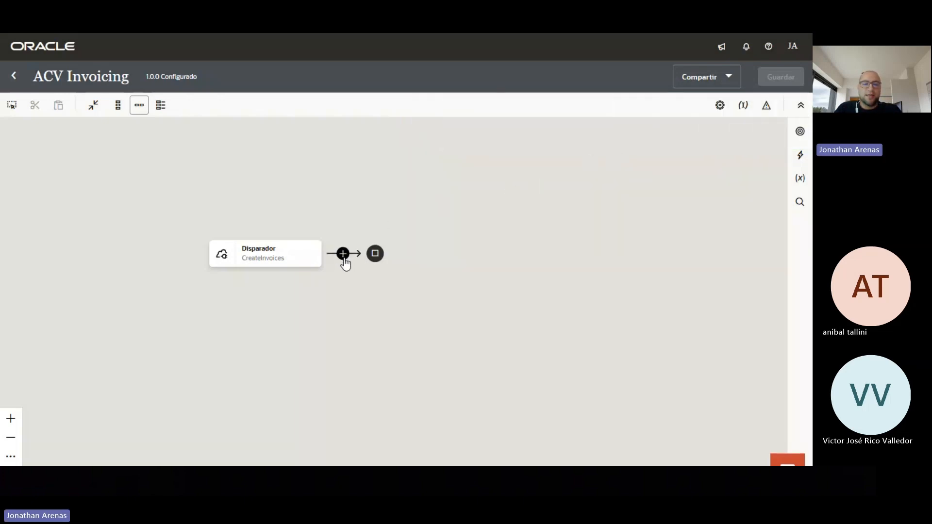
Add a REST invoke using the ACV Invoicing Application connection after the Disparador trigger
{"action": "left_click", "coordinate": [343, 254]}
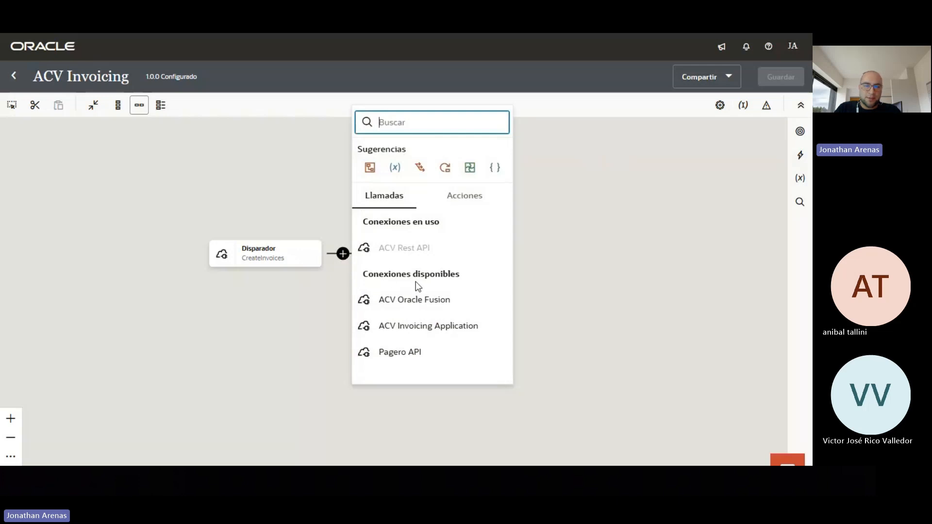
{"action": "left_click", "coordinate": [433, 332]}
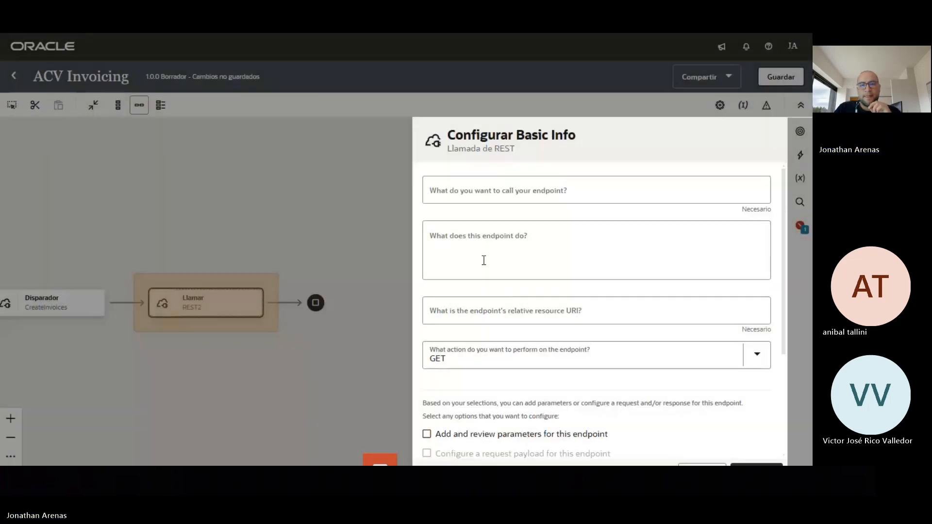
Name the invoke endpoint GetInvoices with resource URI /Invoices
{"action": "left_click", "coordinate": [483, 196]}
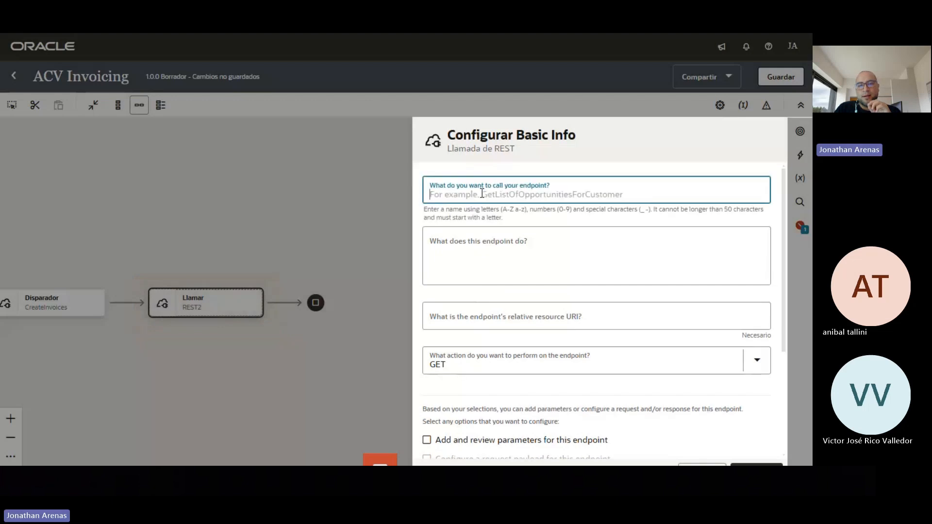
{"action": "type", "text": "Ge"}
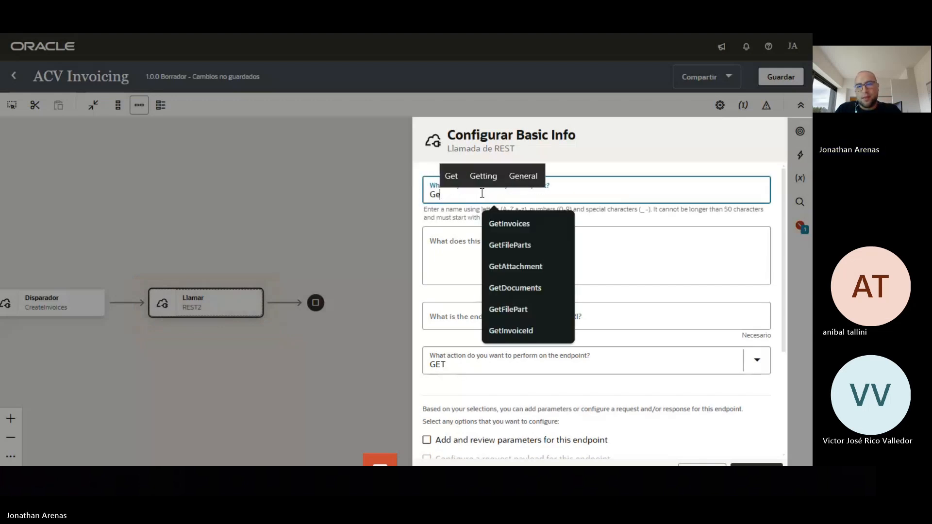
{"action": "left_click", "coordinate": [514, 216]}
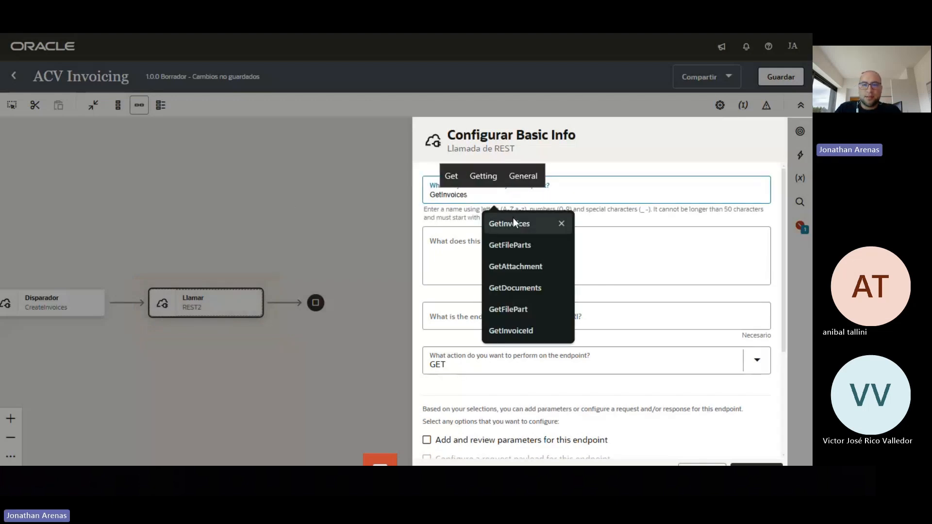
{"action": "left_click", "coordinate": [558, 316]}
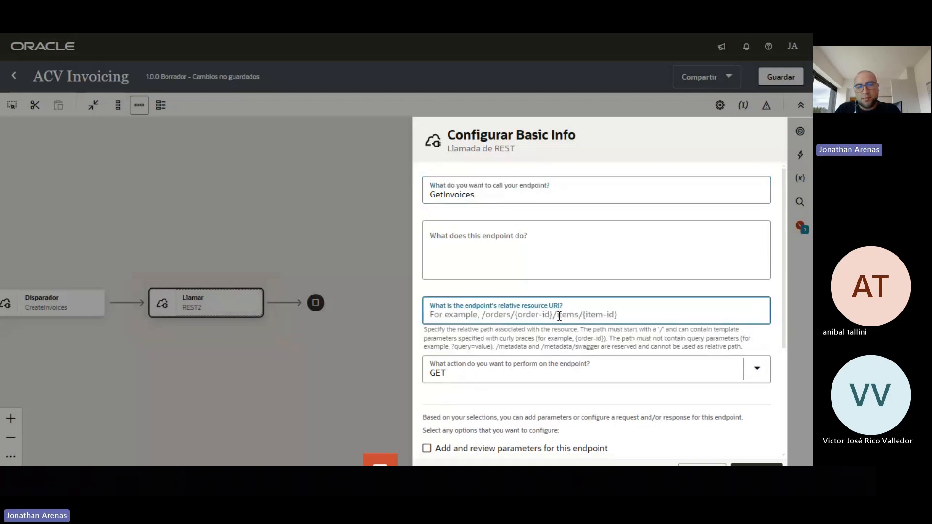
{"action": "type", "text": "/Invoices"}
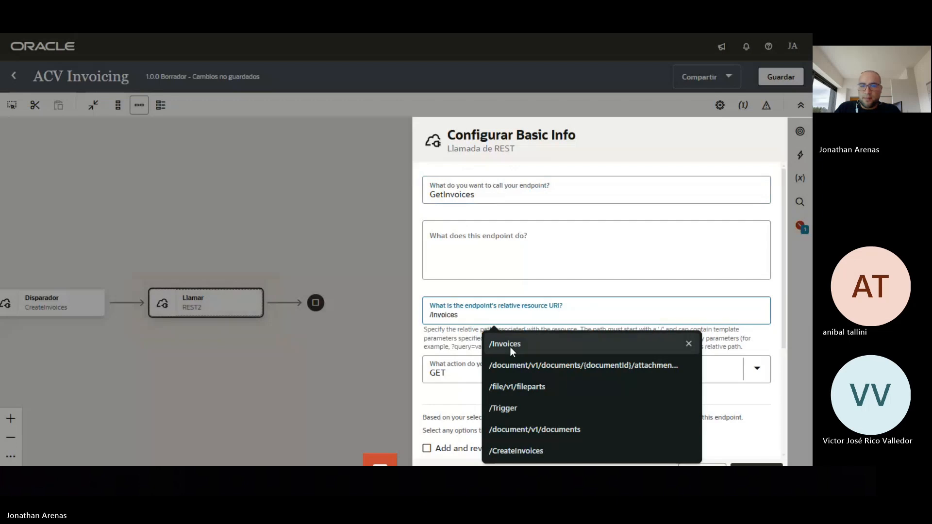
{"action": "left_click", "coordinate": [510, 346]}
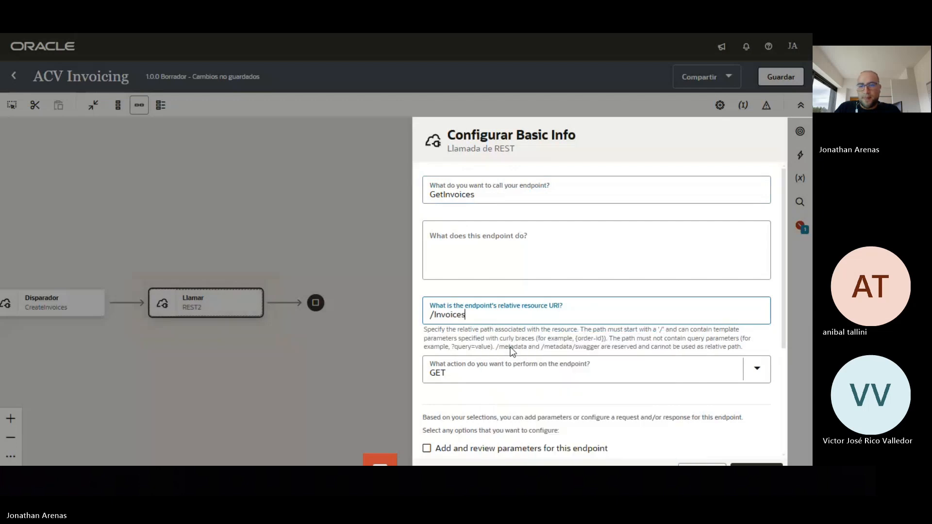
Set the endpoint's HTTP method to POST
{"action": "left_click", "coordinate": [761, 376]}
{"action": "left_click", "coordinate": [761, 376]}
{"action": "left_click", "coordinate": [759, 356]}
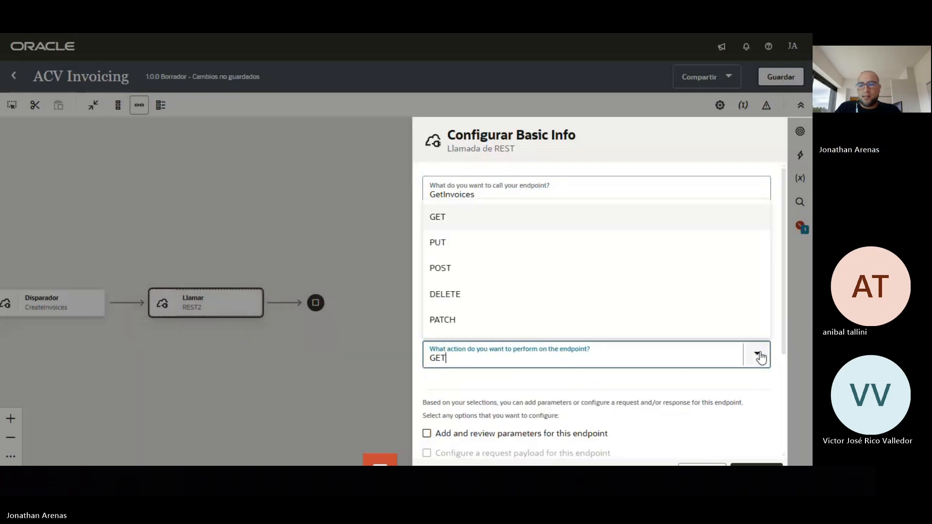
{"action": "left_click", "coordinate": [571, 275]}
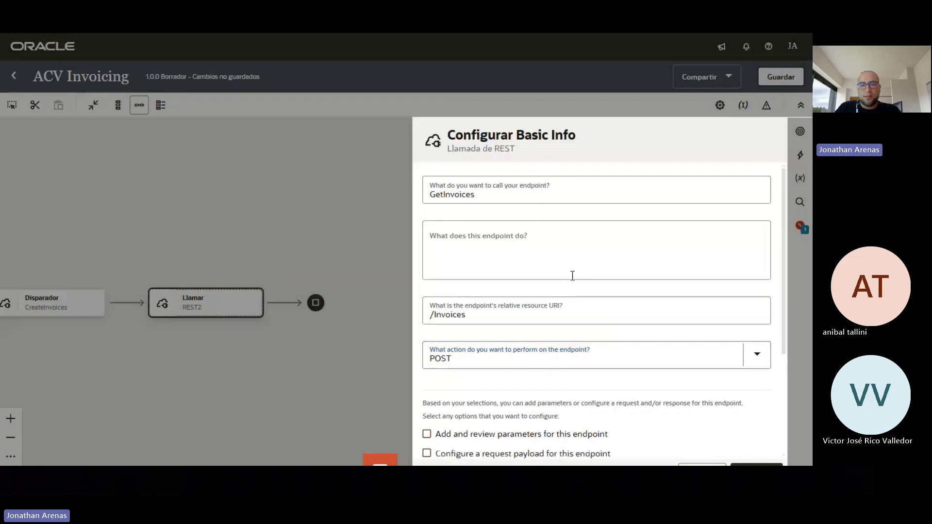
{"action": "scroll", "coordinate": [638, 285], "scroll_direction": "down", "scroll_amount": 2}
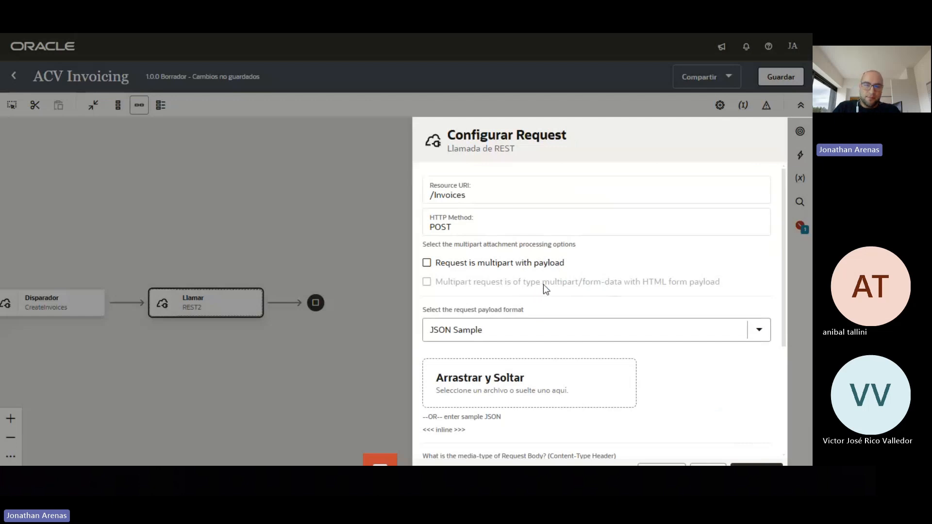
Keep JSON Sample as the request payload format and open the inline sample JSON box
{"action": "scroll", "coordinate": [577, 292], "scroll_direction": "down", "scroll_amount": 3}
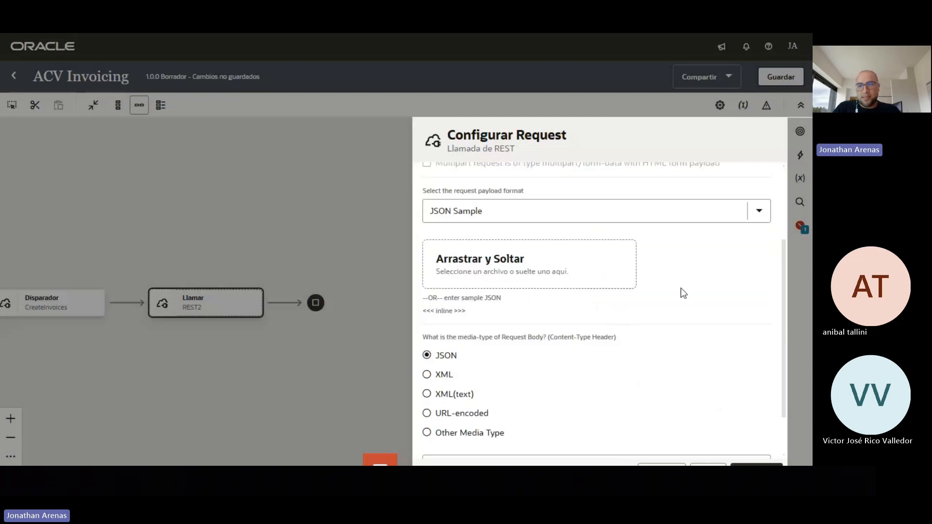
{"action": "left_click", "coordinate": [758, 213]}
{"action": "left_click", "coordinate": [700, 187]}
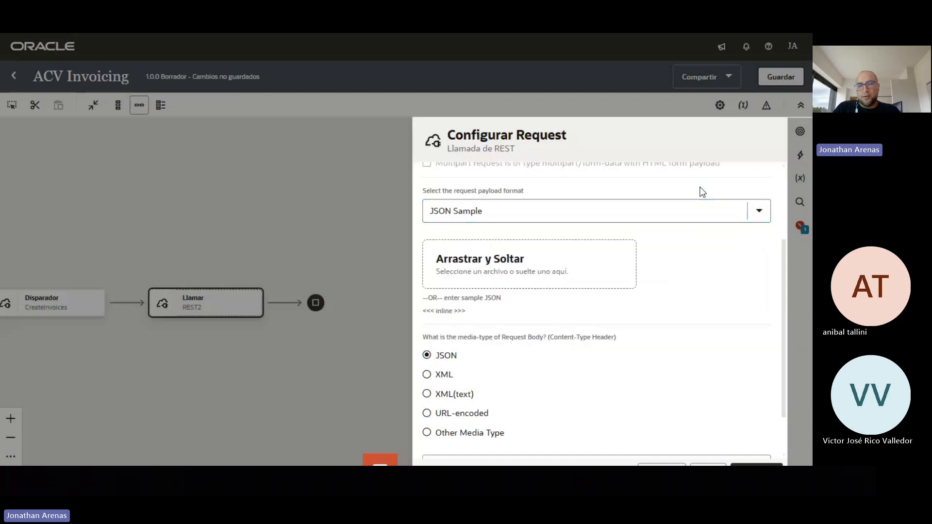
{"action": "left_click", "coordinate": [449, 313]}
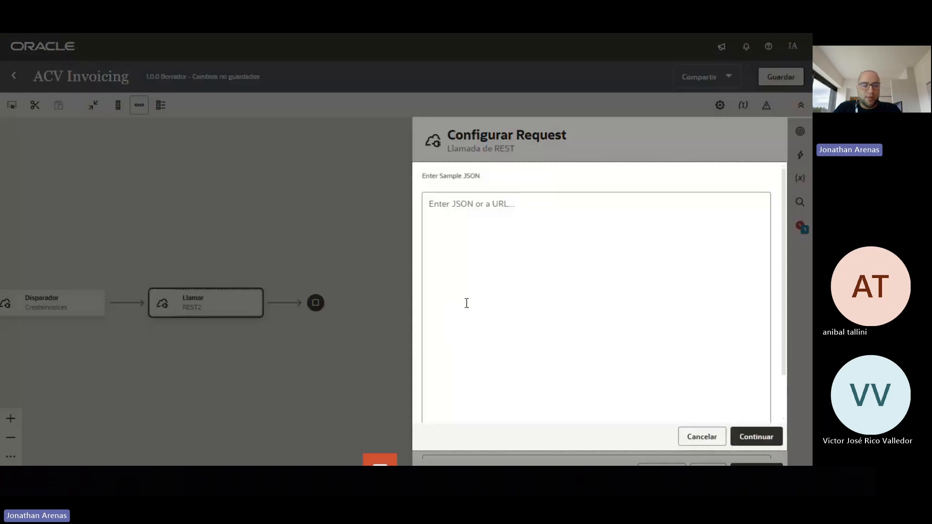
{"action": "key", "text": "alt+Tab"}
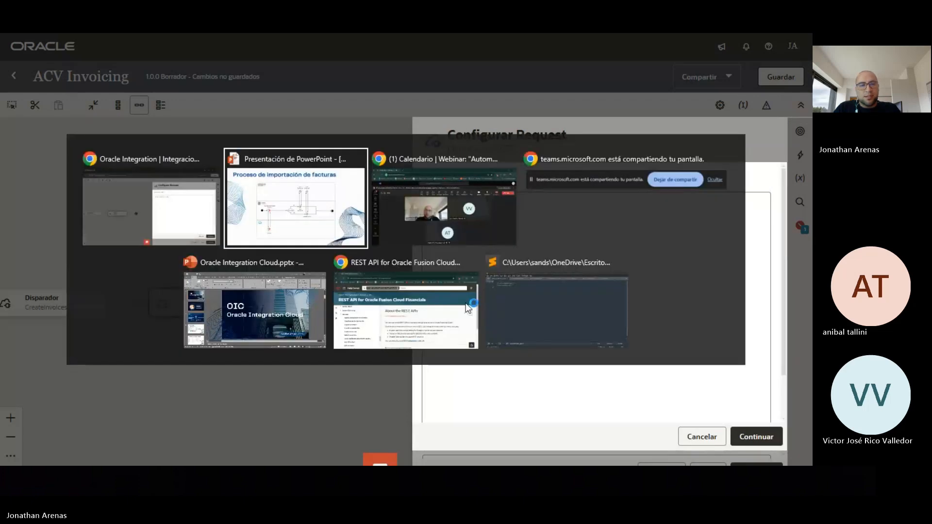
Copy the whole Server Invoices Request.json sample in Sublime Text and return to Oracle Integration
{"action": "key", "text": "alt+Tab"}
{"action": "key", "text": "alt+Tab"}
{"action": "key", "text": "alt+Tab"}
{"action": "key", "text": "alt+Tab"}
{"action": "key", "text": "alt+Tab"}
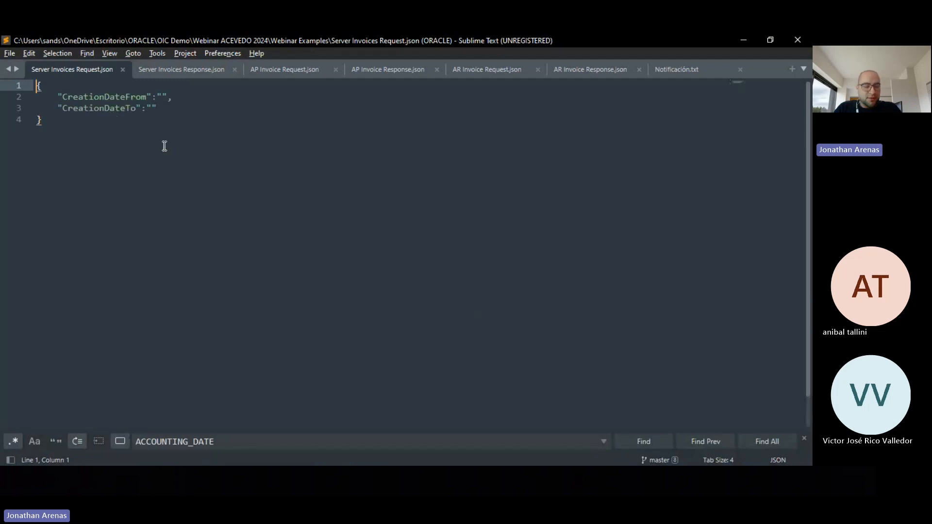
{"action": "key", "text": "ctrl+a"}
{"action": "key", "text": "ctrl+c"}
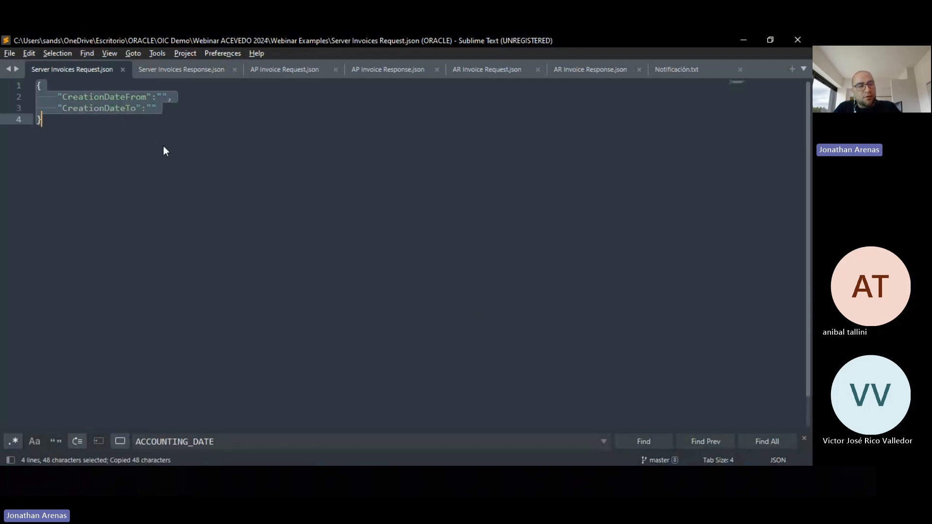
{"action": "key", "text": "alt+Tab"}
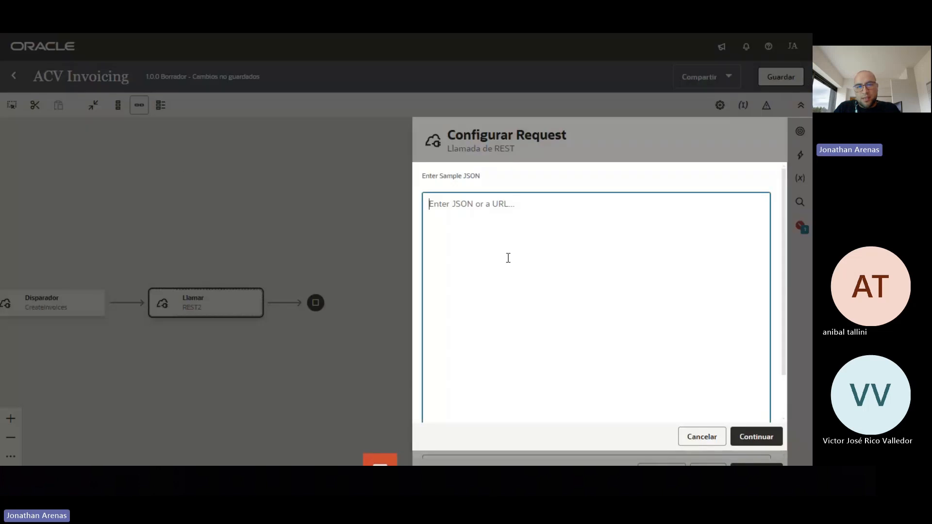
Paste the request sample JSON and continue to the response's inline sample JSON entry
{"action": "key", "text": "ctrl+v"}
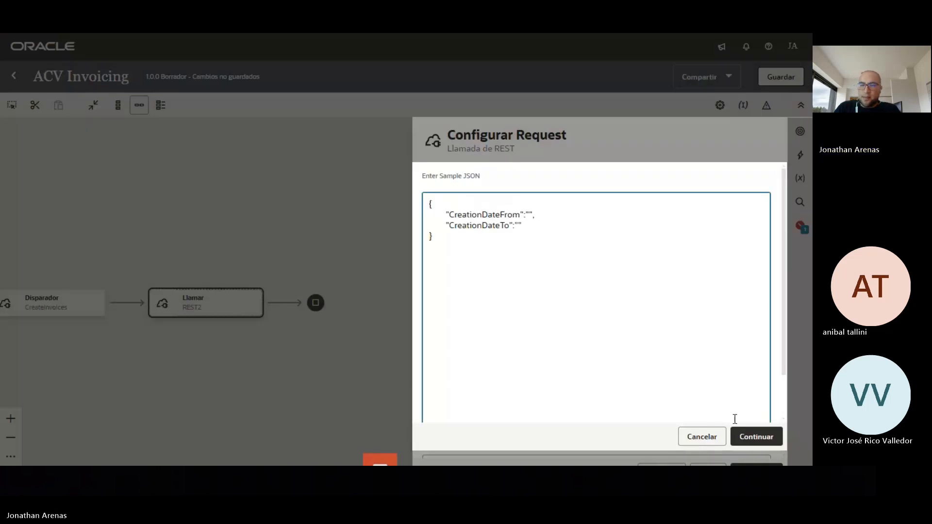
{"action": "left_click", "coordinate": [758, 437]}
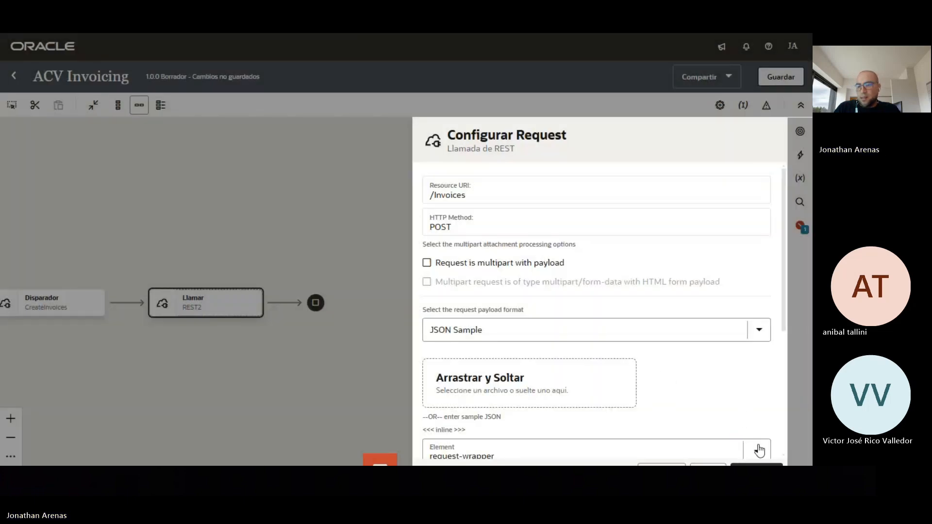
{"action": "left_click", "coordinate": [757, 464]}
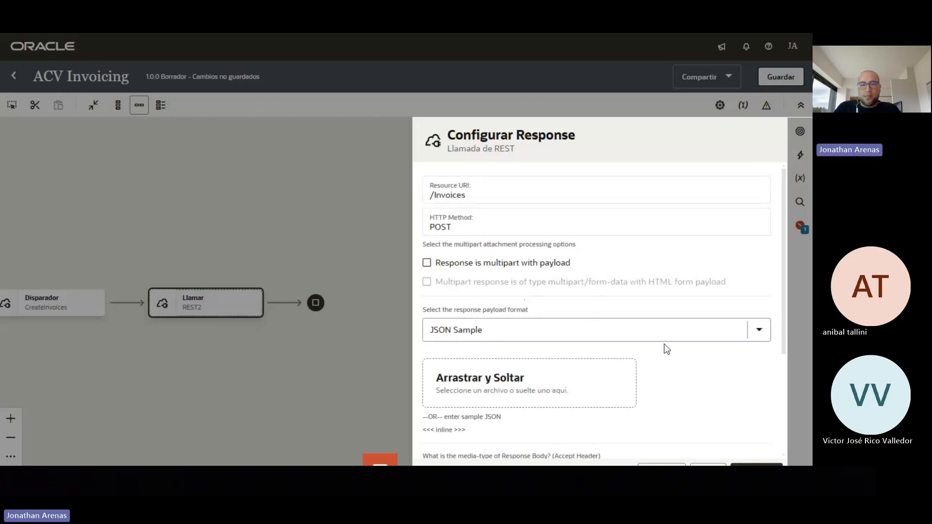
{"action": "scroll", "coordinate": [665, 344], "scroll_direction": "down", "scroll_amount": 3}
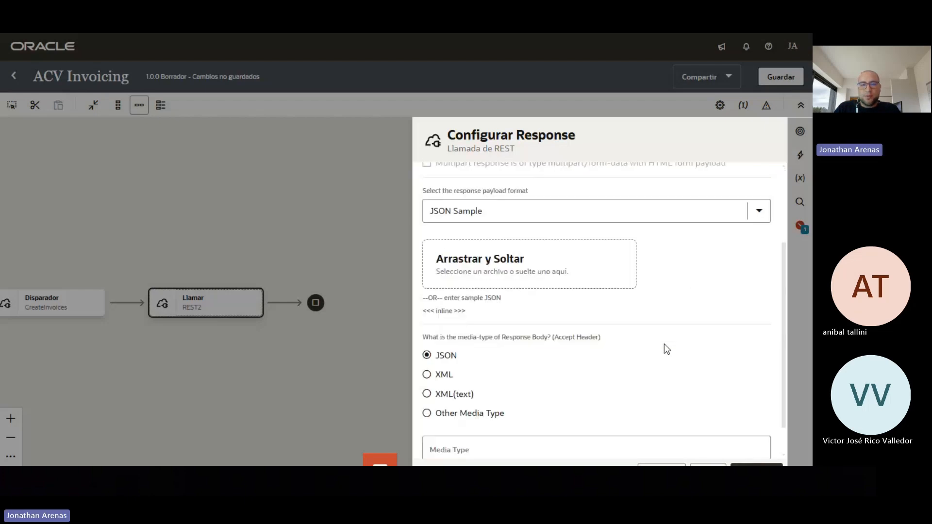
{"action": "left_click", "coordinate": [454, 313]}
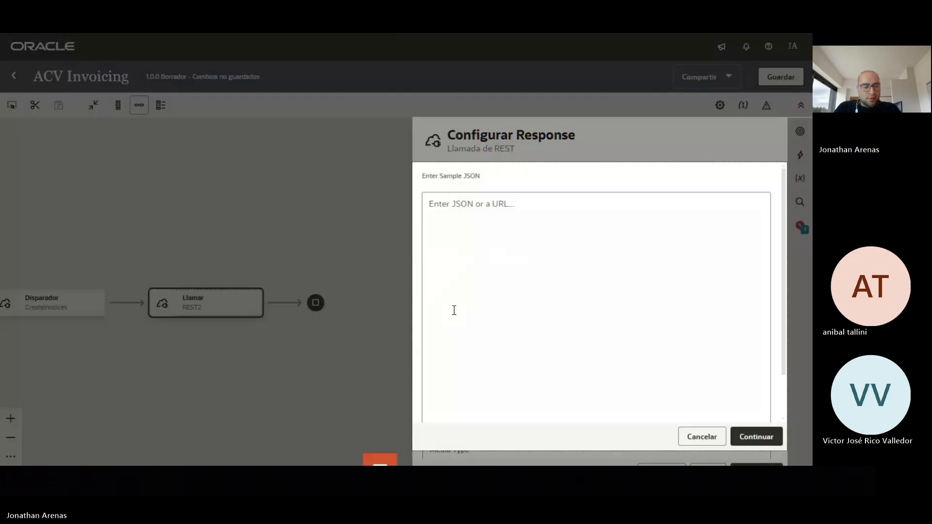
Copy all of Server Invoices Response.json in Sublime Text and return to Oracle Integration
{"action": "key", "text": "alt+Tab"}
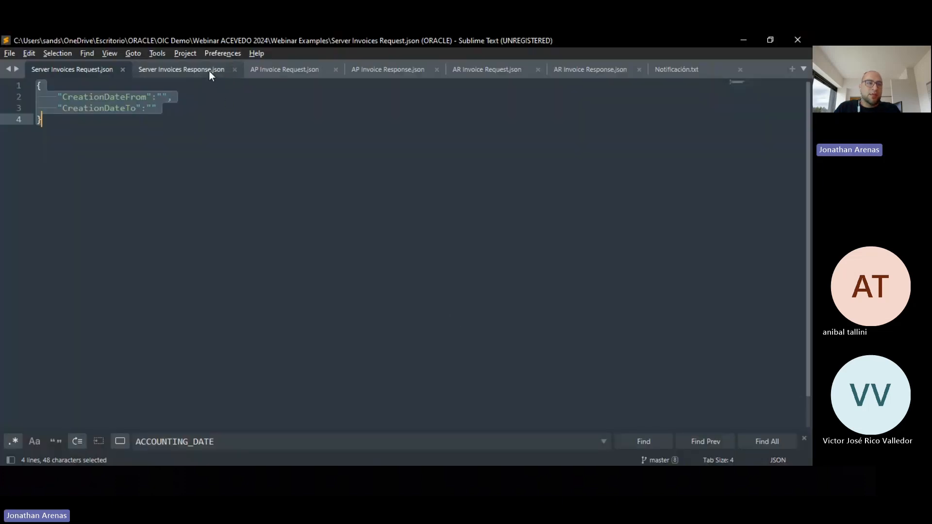
{"action": "left_click", "coordinate": [209, 71]}
{"action": "left_click", "coordinate": [318, 257]}
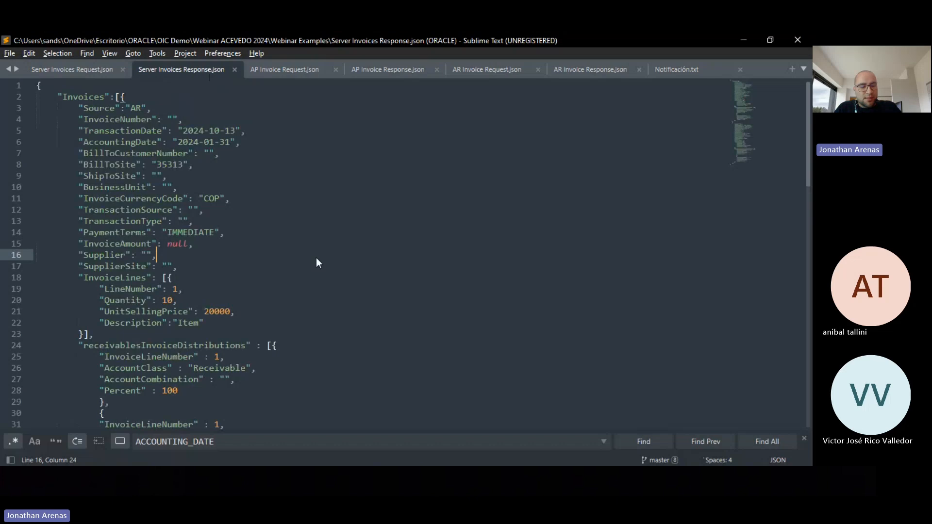
{"action": "key", "text": "ctrl+a"}
{"action": "key", "text": "ctrl+c"}
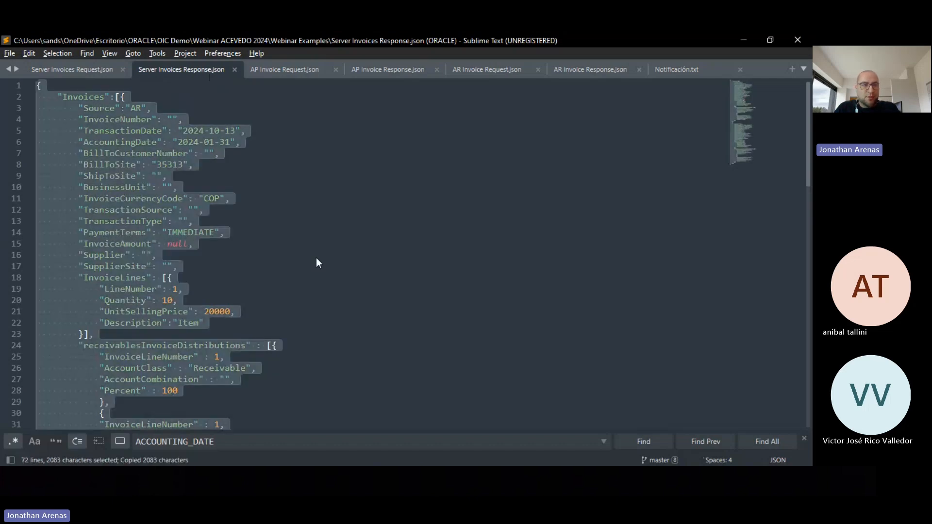
{"action": "key", "text": "alt+Tab"}
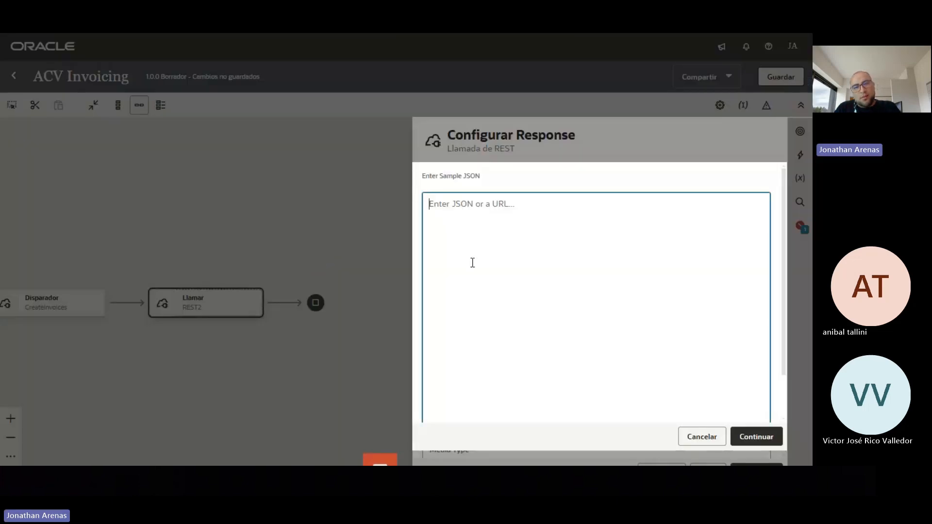
Apply the pasted Invoices response sample JSON and finish the GetInvoices REST invoke wizard
{"action": "key", "text": "ctrl+v"}
{"action": "left_click", "coordinate": [758, 447]}
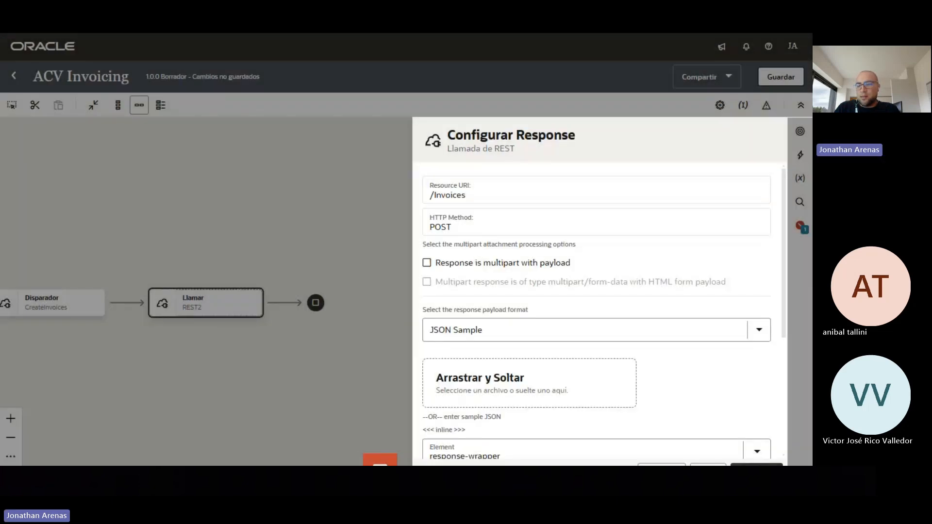
{"action": "left_click", "coordinate": [757, 465]}
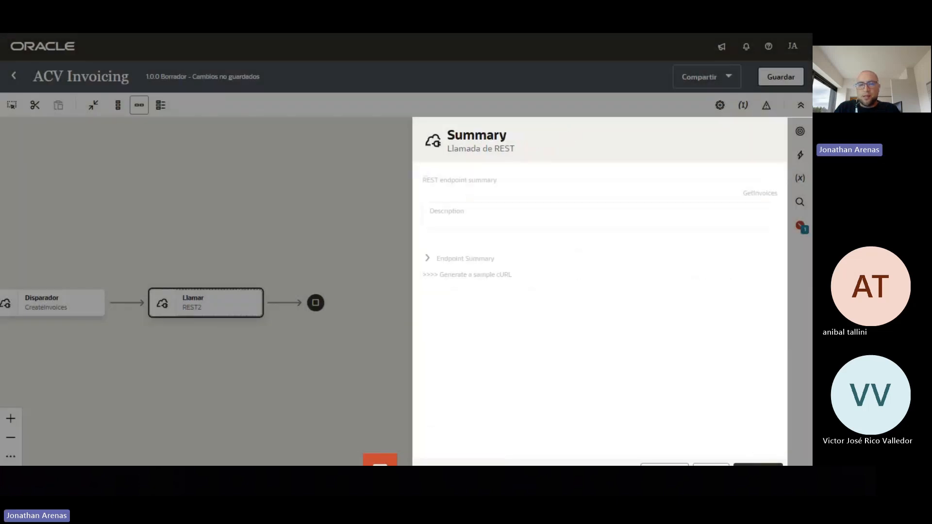
{"action": "left_click", "coordinate": [758, 465]}
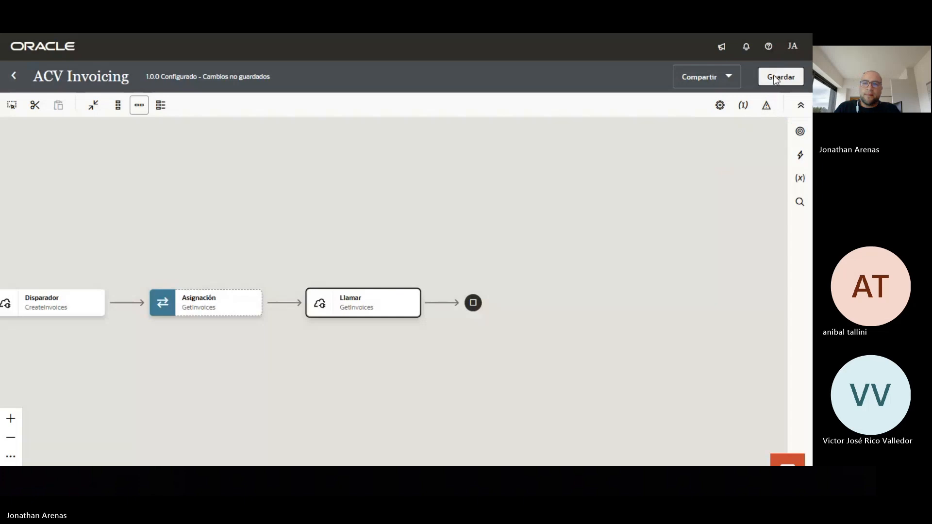
Save the ACV Invoicing integration as version 1.0.0
{"action": "left_click", "coordinate": [777, 77]}
{"action": "left_click_drag", "start_coordinate": [323, 351], "coordinate": [424, 343]}
{"action": "mouse_move", "coordinate": [441, 296]}
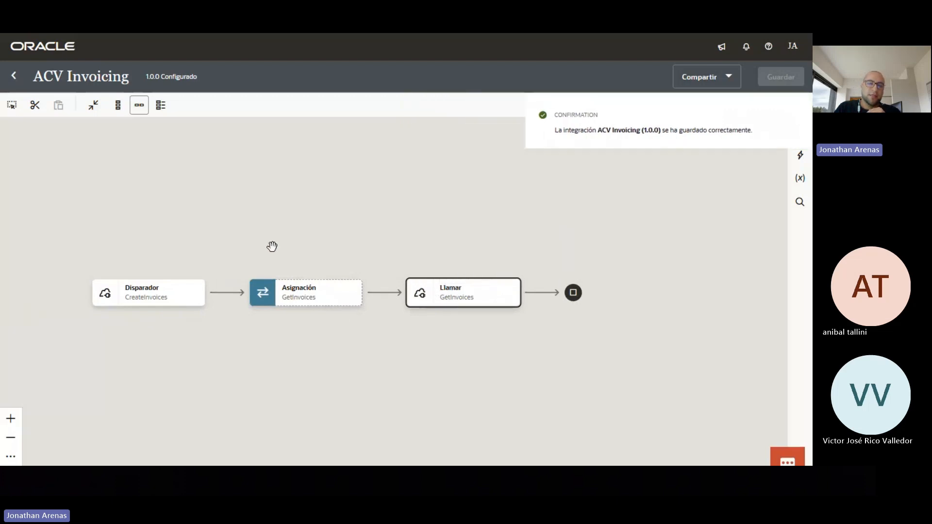
{"action": "mouse_move", "coordinate": [291, 297]}
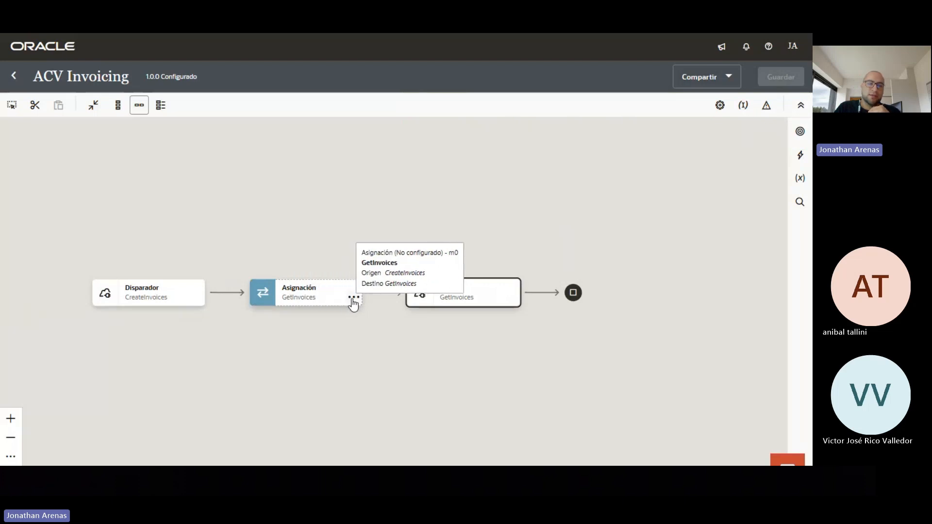
In the GetInvoices mapping, map Date From and Date To to Creation Date From and To, then validate
{"action": "left_click", "coordinate": [353, 298]}
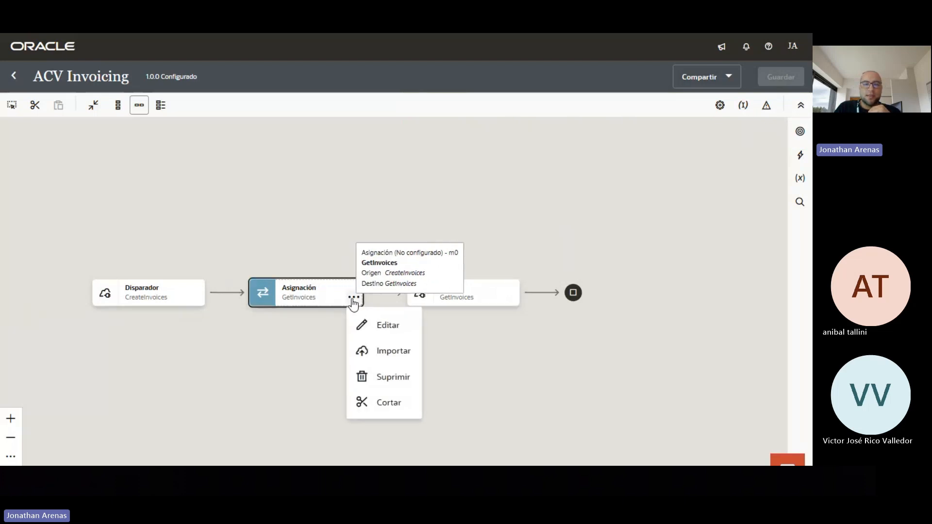
{"action": "left_click", "coordinate": [383, 326]}
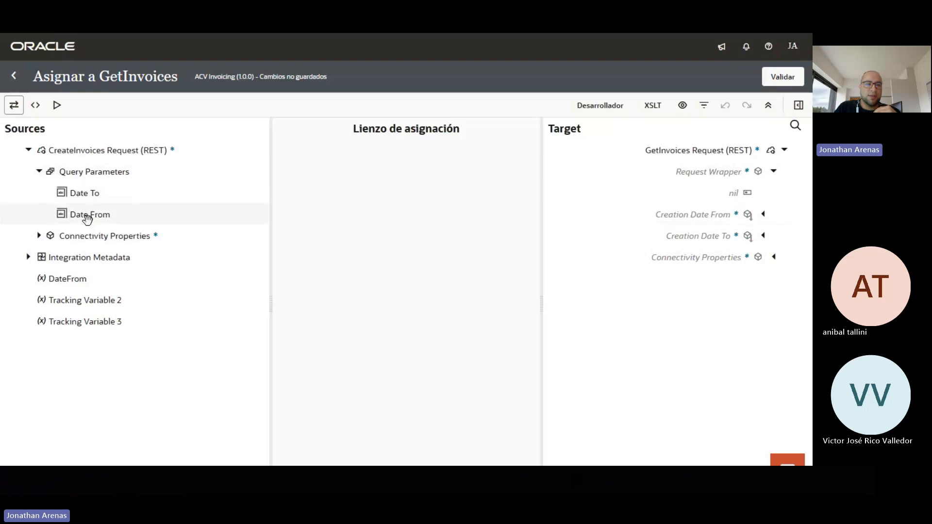
{"action": "left_click_drag", "start_coordinate": [87, 215], "coordinate": [669, 214]}
{"action": "left_click_drag", "start_coordinate": [87, 192], "coordinate": [664, 232]}
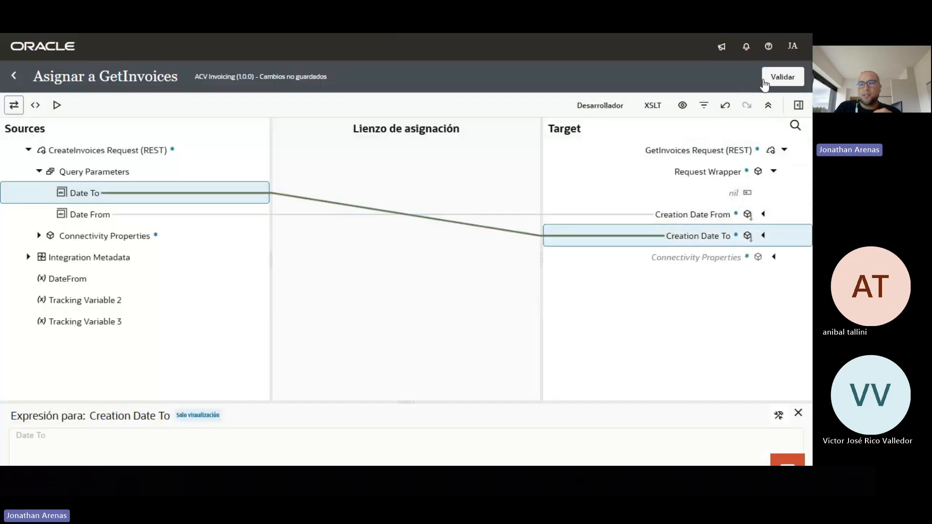
{"action": "left_click", "coordinate": [767, 79]}
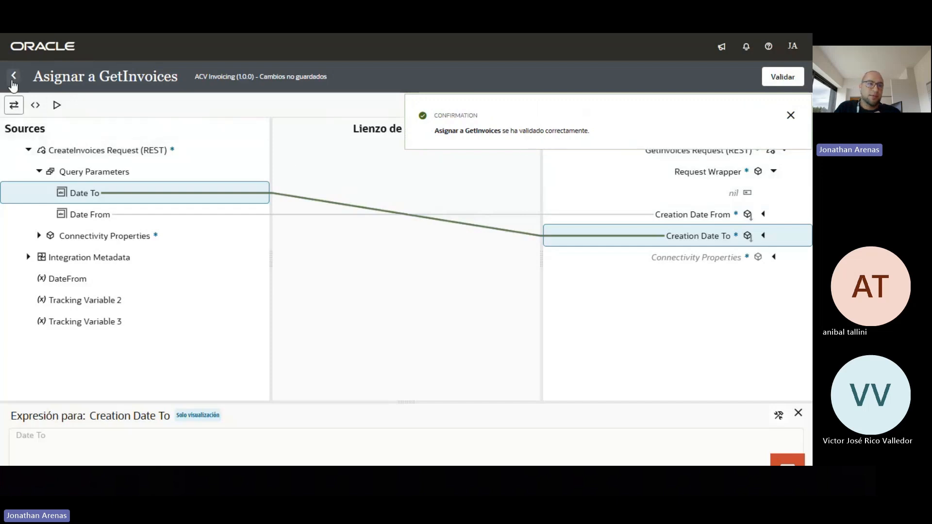
{"action": "left_click", "coordinate": [14, 77]}
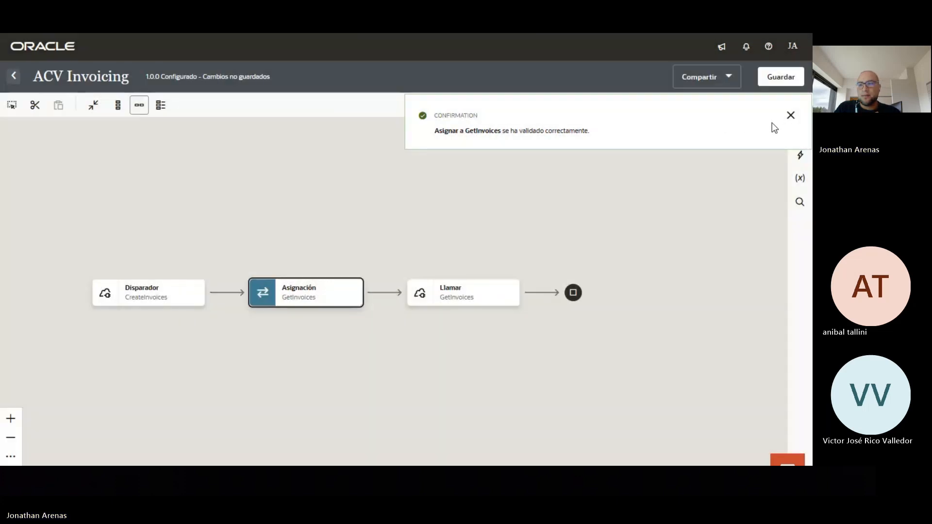
{"action": "left_click", "coordinate": [790, 117]}
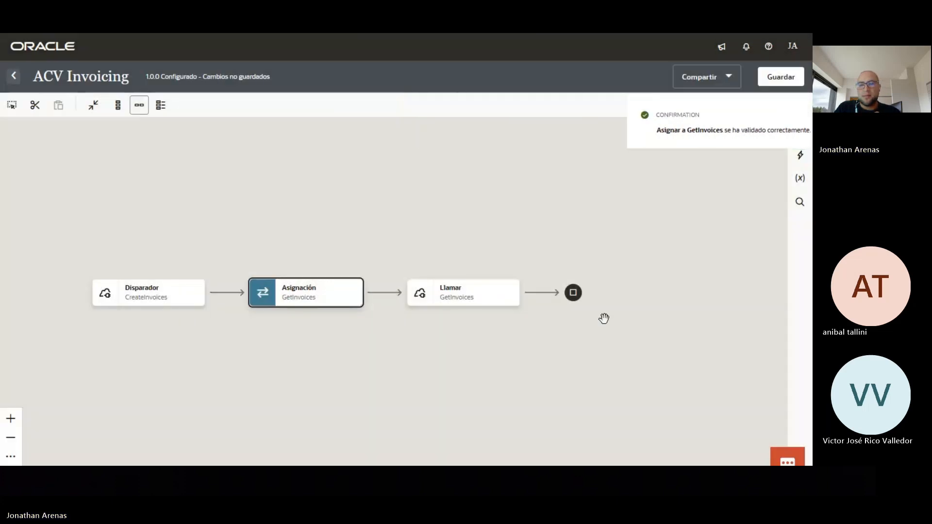
List the actions available for a new step after the GetInvoices invoke, down to Por cada
{"action": "left_click_drag", "start_coordinate": [493, 357], "coordinate": [365, 359]}
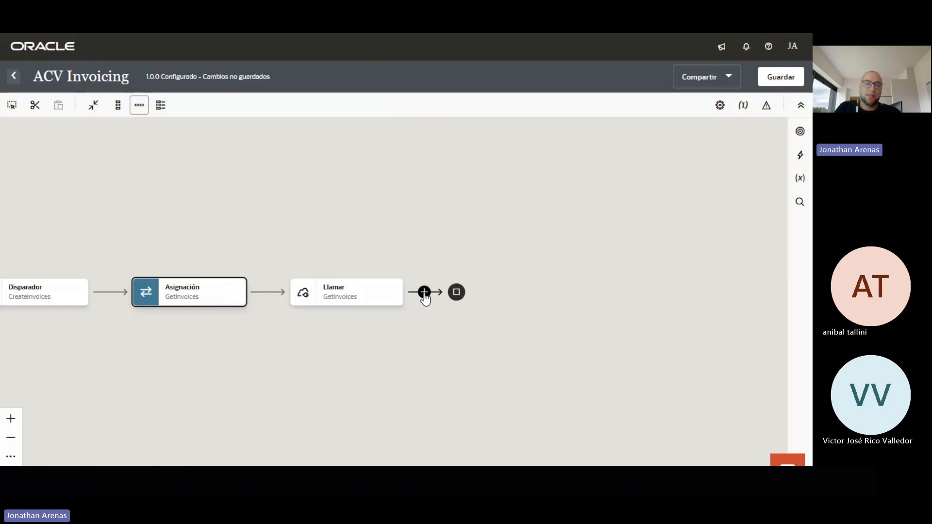
{"action": "left_click", "coordinate": [424, 292]}
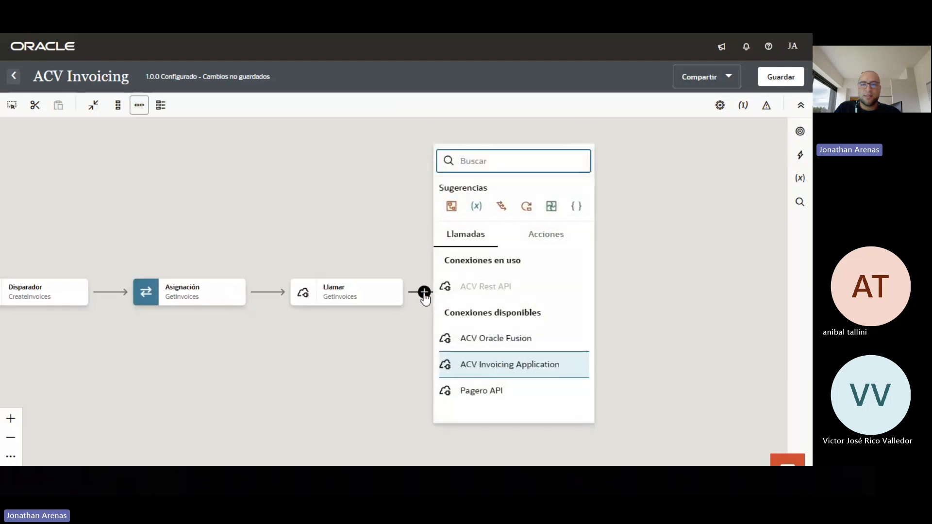
{"action": "left_click", "coordinate": [554, 241]}
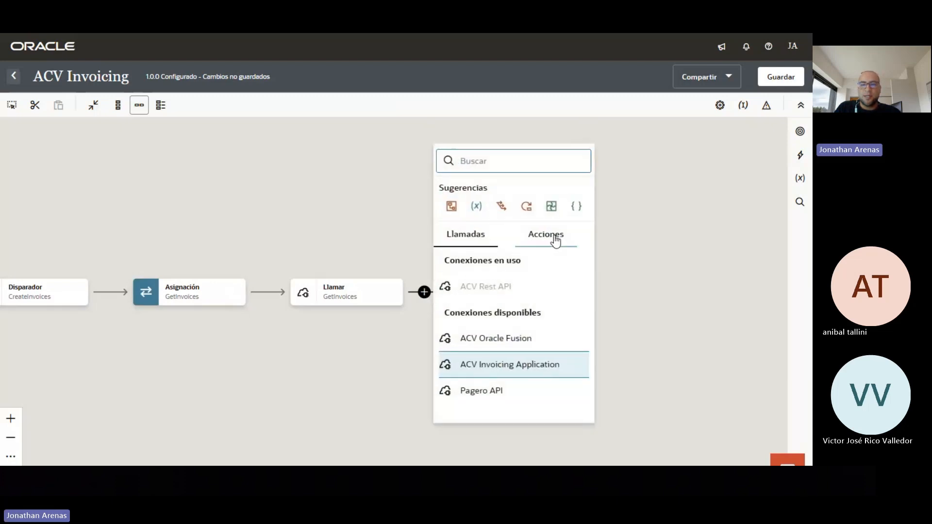
{"action": "scroll", "coordinate": [512, 328], "scroll_direction": "down", "scroll_amount": 3}
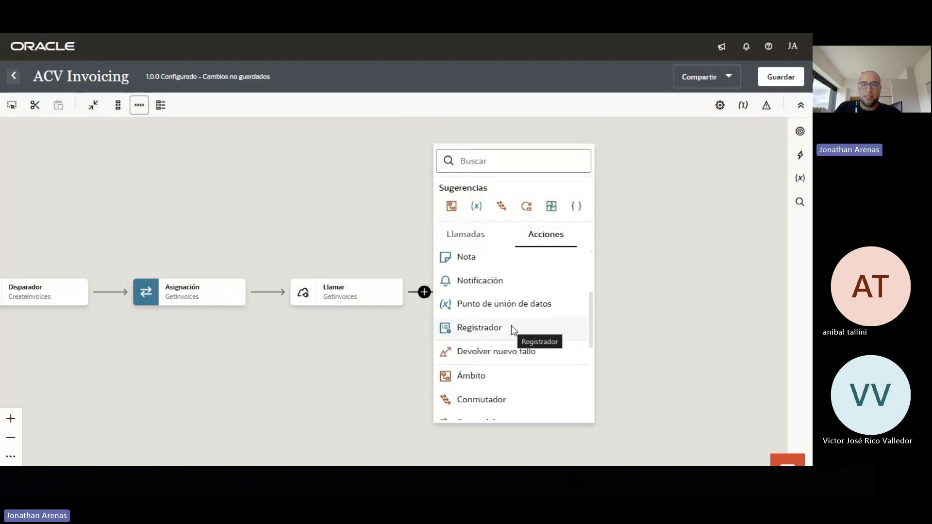
{"action": "scroll", "coordinate": [511, 330], "scroll_direction": "down", "scroll_amount": 3}
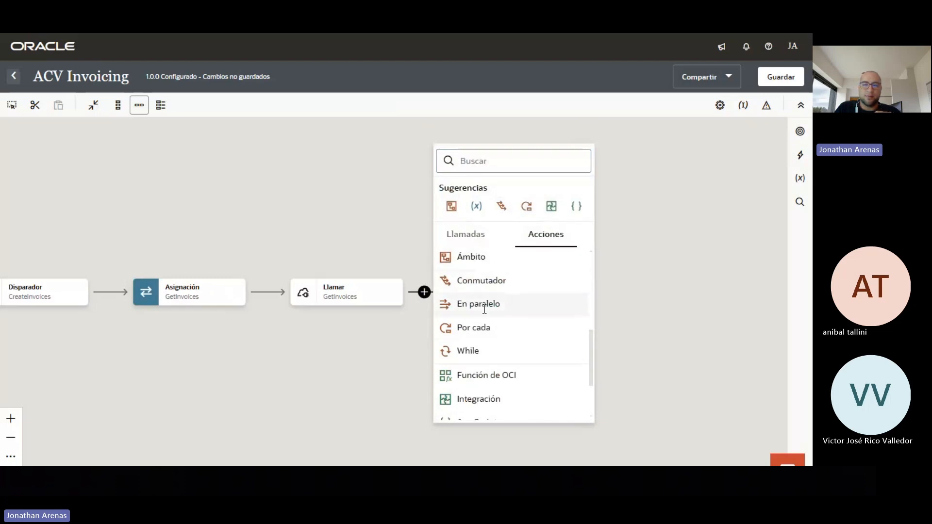
Add a Por cada loop after GetInvoices that repeats over Invoices
{"action": "left_click", "coordinate": [484, 329]}
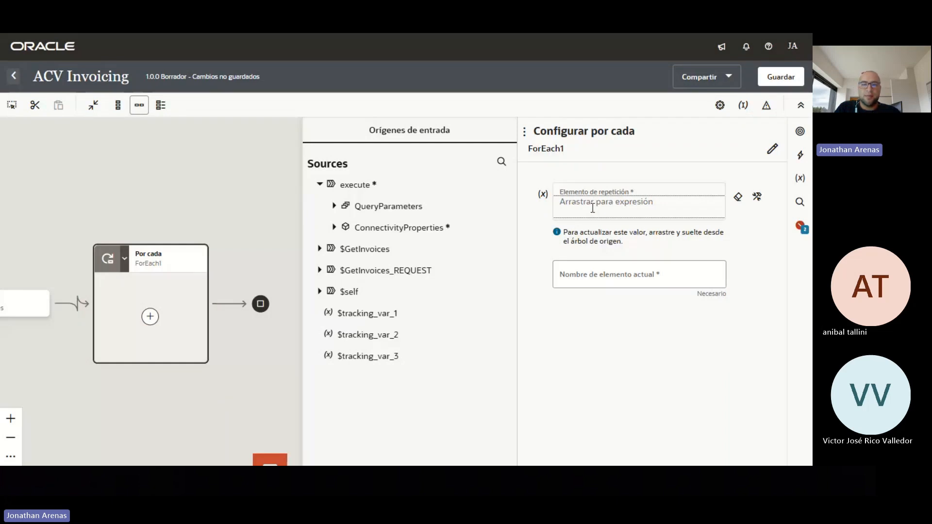
{"action": "left_click", "coordinate": [320, 250]}
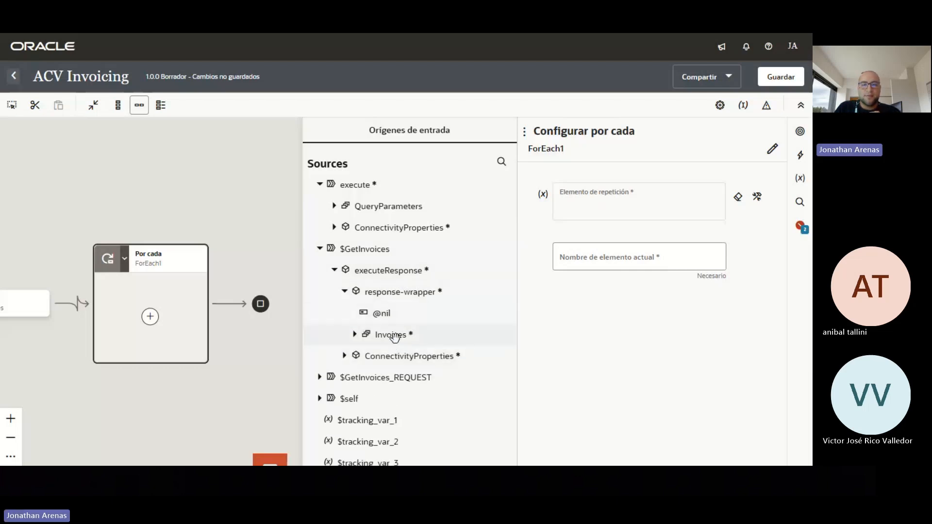
{"action": "left_click_drag", "start_coordinate": [395, 337], "coordinate": [587, 212]}
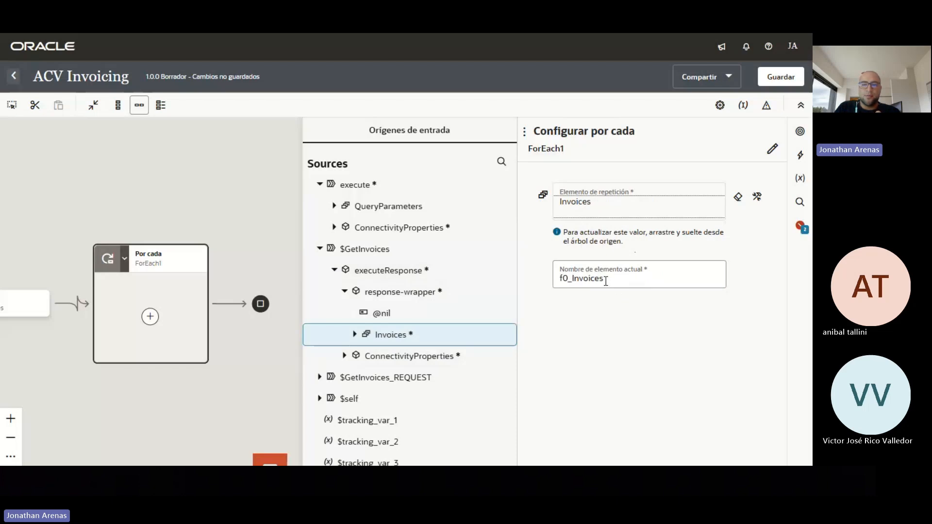
Rename the loop's current element to Current_Invoice and save the integration
{"action": "left_click", "coordinate": [606, 282]}
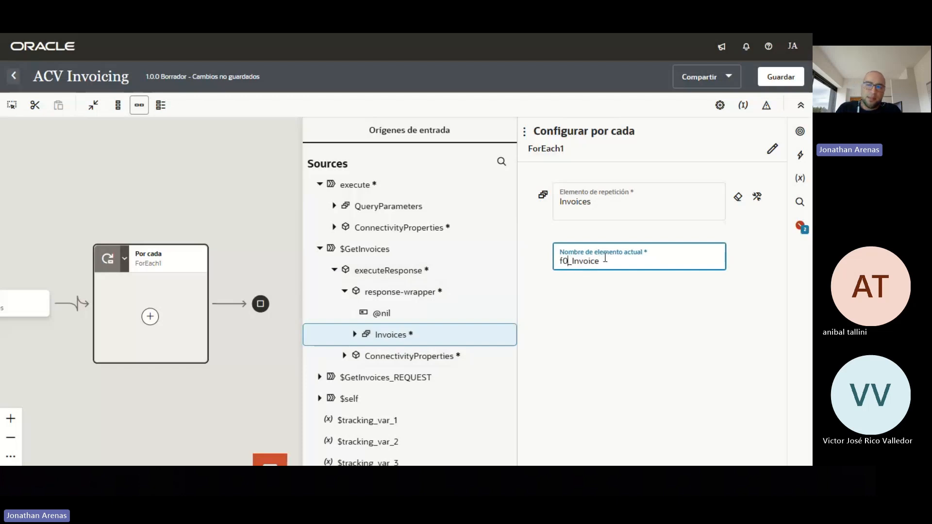
{"action": "key", "text": "BackSpace"}
{"action": "key", "text": "BackSpace"}
{"action": "type", "text": "Curre"}
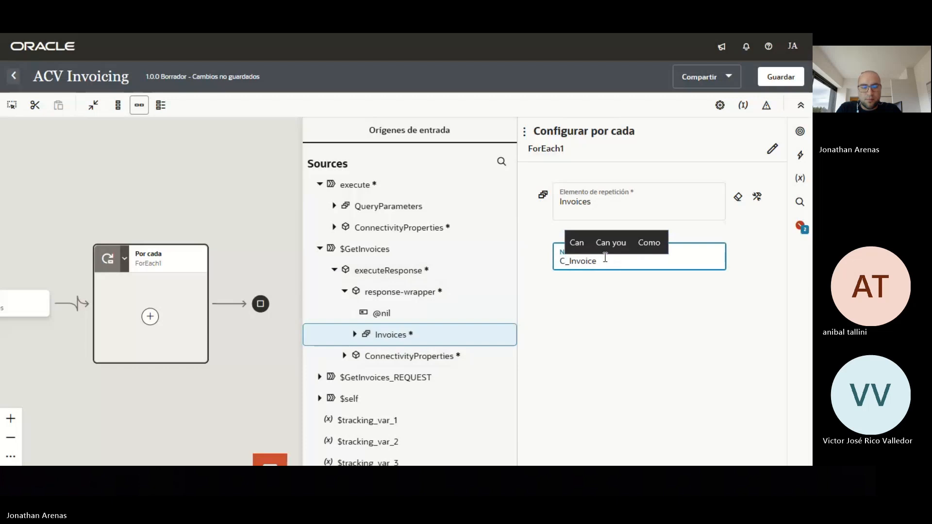
{"action": "type", "text": "nt"}
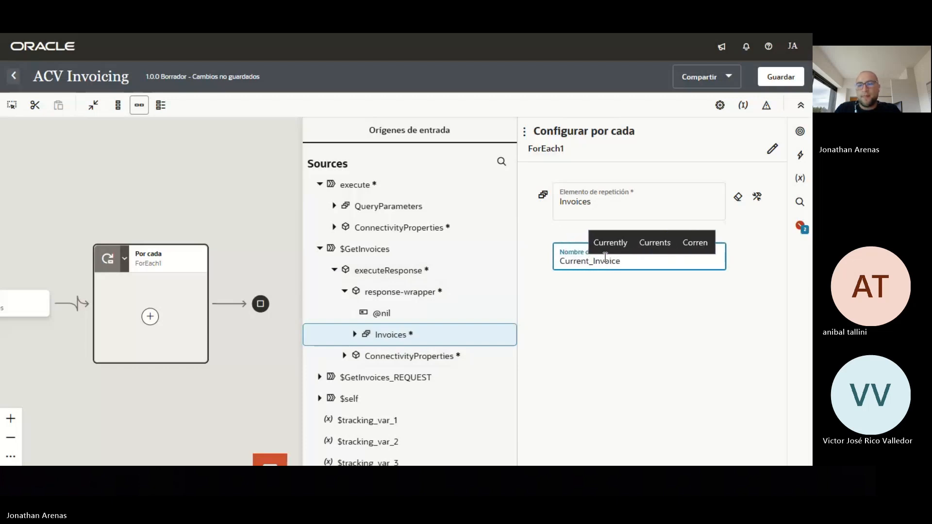
{"action": "left_click", "coordinate": [650, 320]}
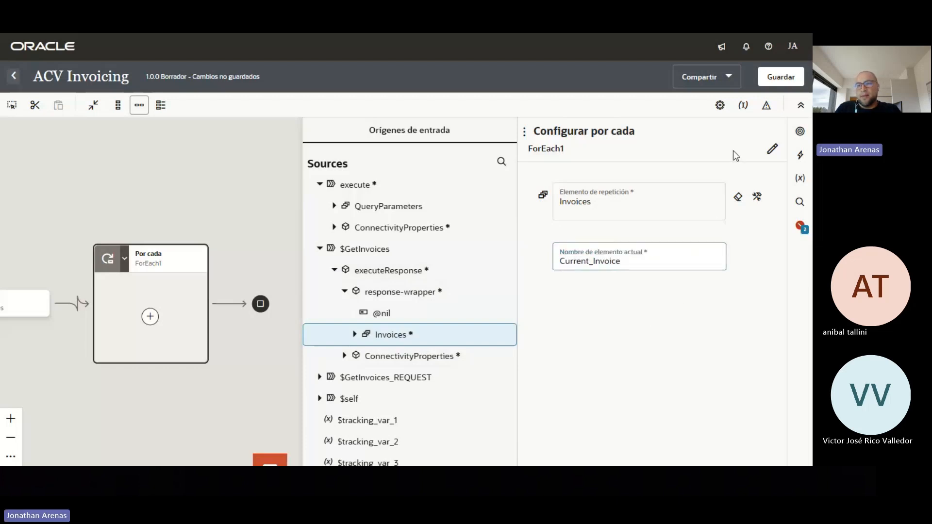
{"action": "left_click", "coordinate": [778, 78]}
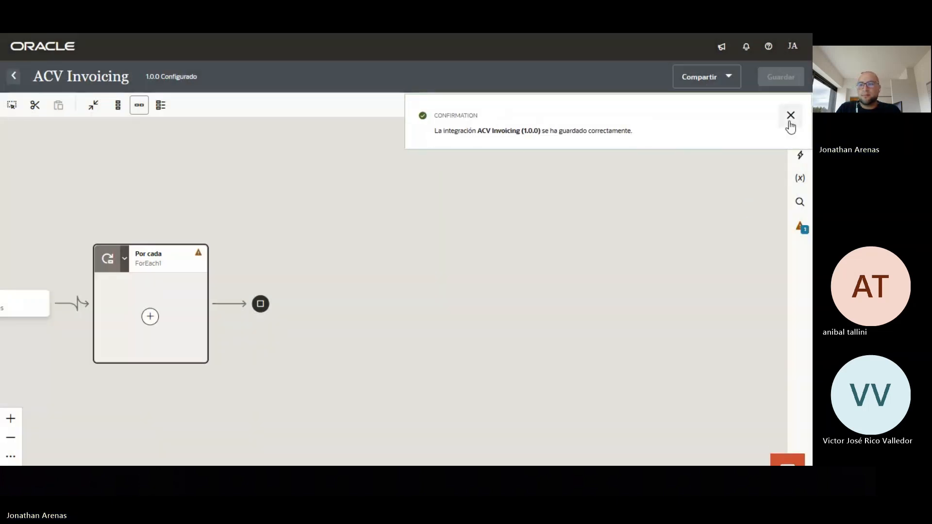
Dismiss the save confirmation and bring the GetInvoices call and ForEach1 loop into view
{"action": "left_click", "coordinate": [790, 116]}
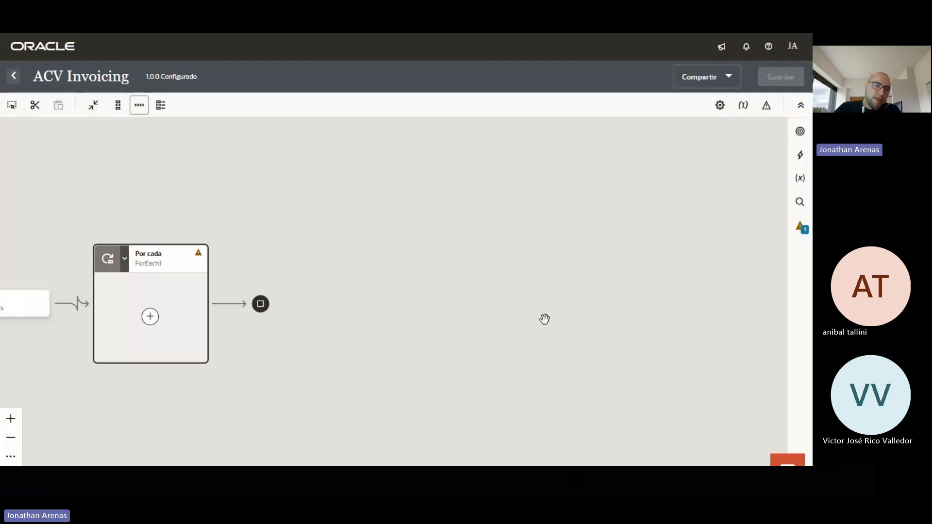
{"action": "left_click_drag", "start_coordinate": [300, 355], "coordinate": [462, 324]}
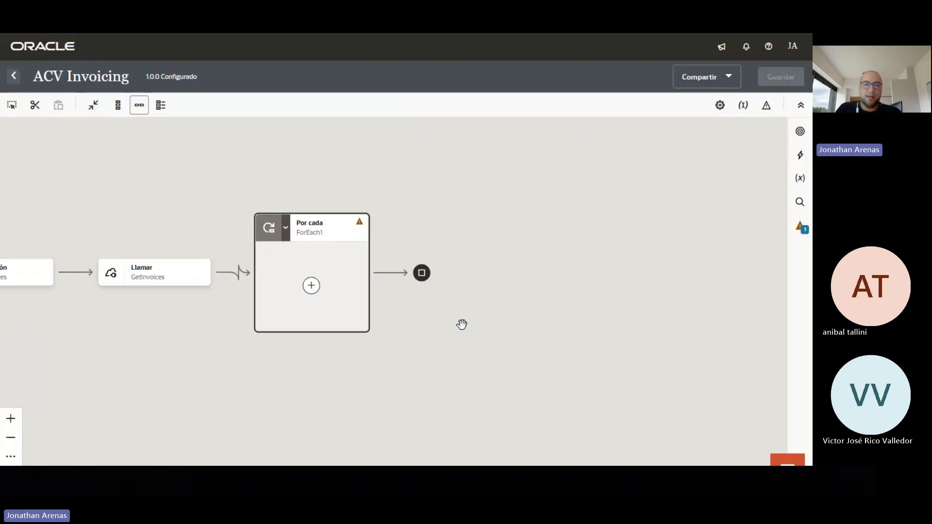
Add a Conmutador switch inside the ForEach1 loop
{"action": "left_click", "coordinate": [312, 289]}
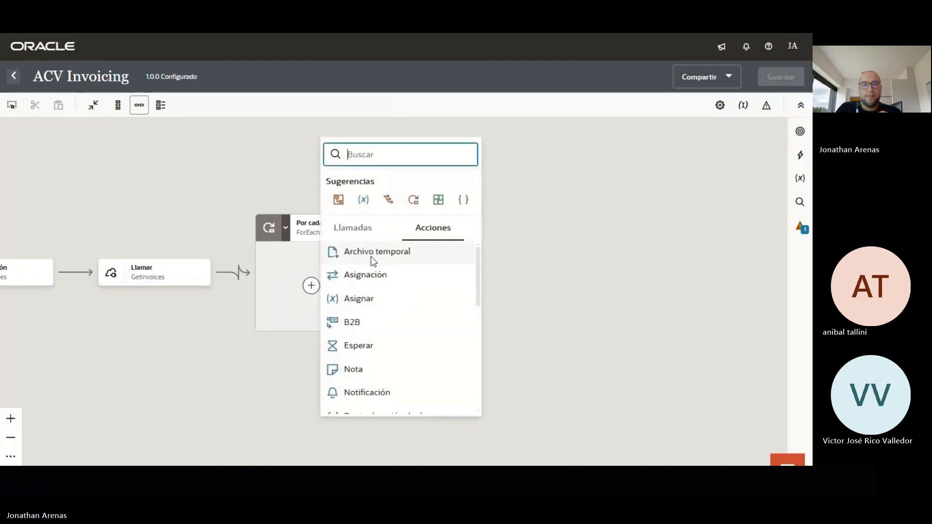
{"action": "scroll", "coordinate": [412, 320], "scroll_direction": "down", "scroll_amount": 5}
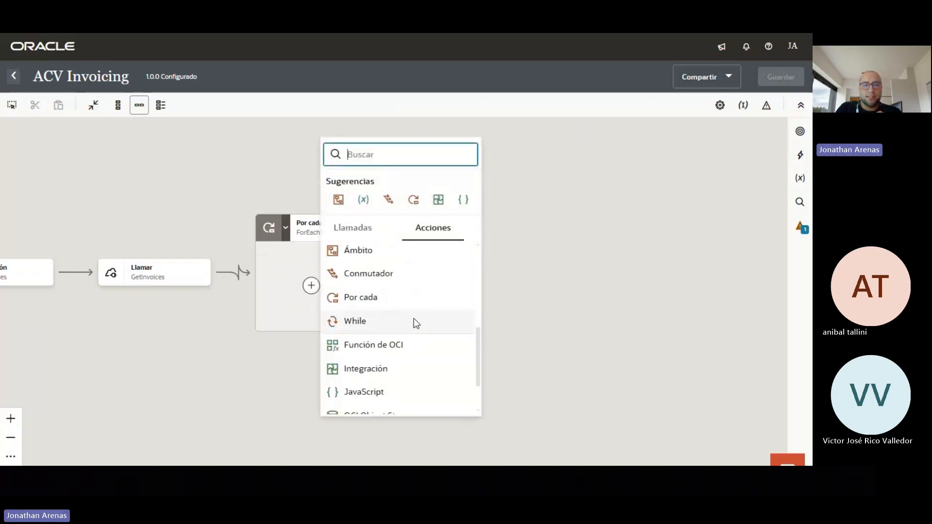
{"action": "left_click", "coordinate": [392, 274]}
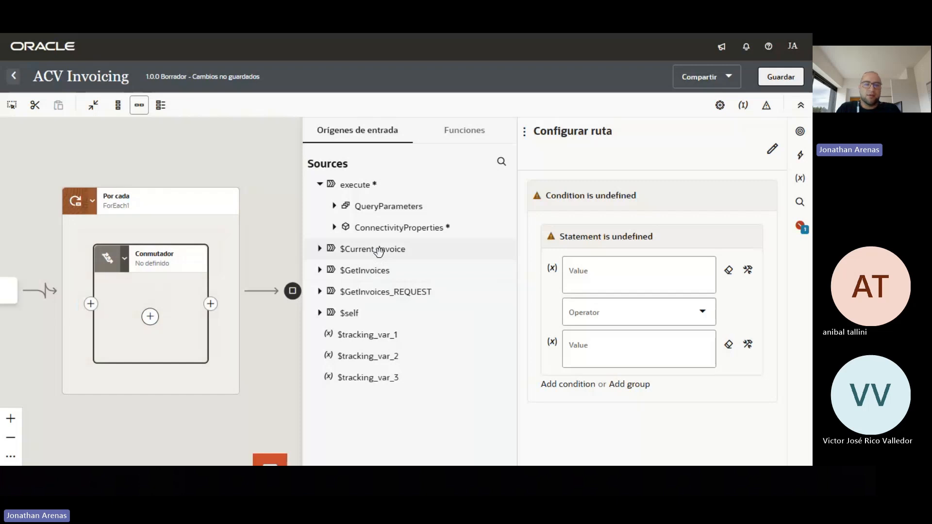
Set the switch's first route condition to Source = 'AP' and save the integration
{"action": "left_click", "coordinate": [320, 249]}
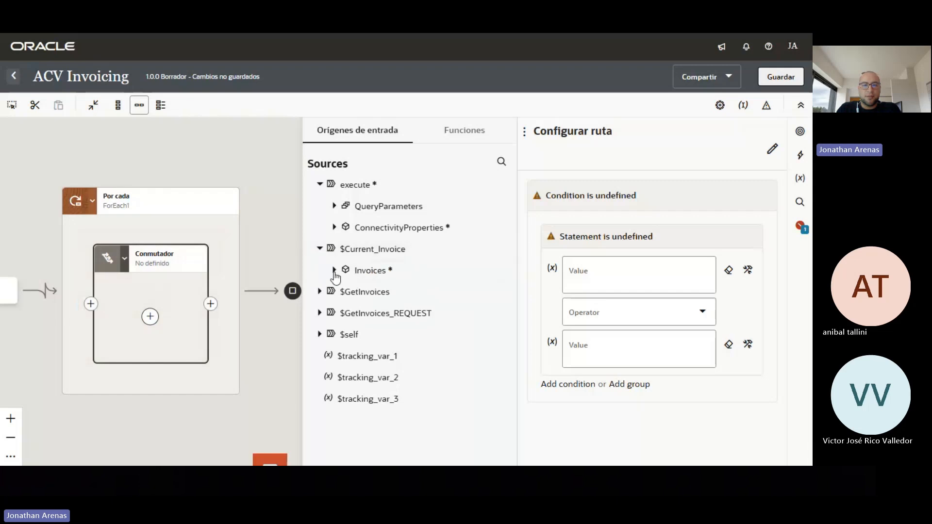
{"action": "left_click", "coordinate": [334, 270]}
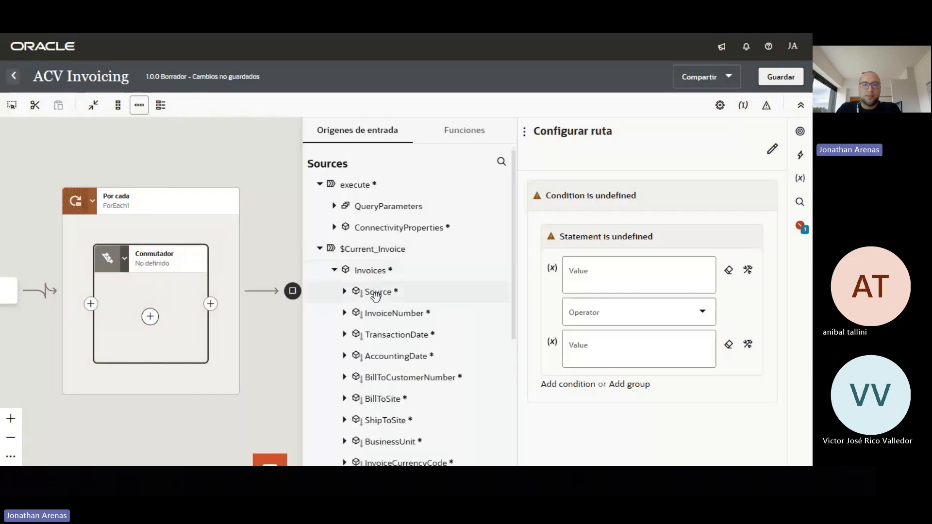
{"action": "left_click_drag", "start_coordinate": [376, 297], "coordinate": [588, 279]}
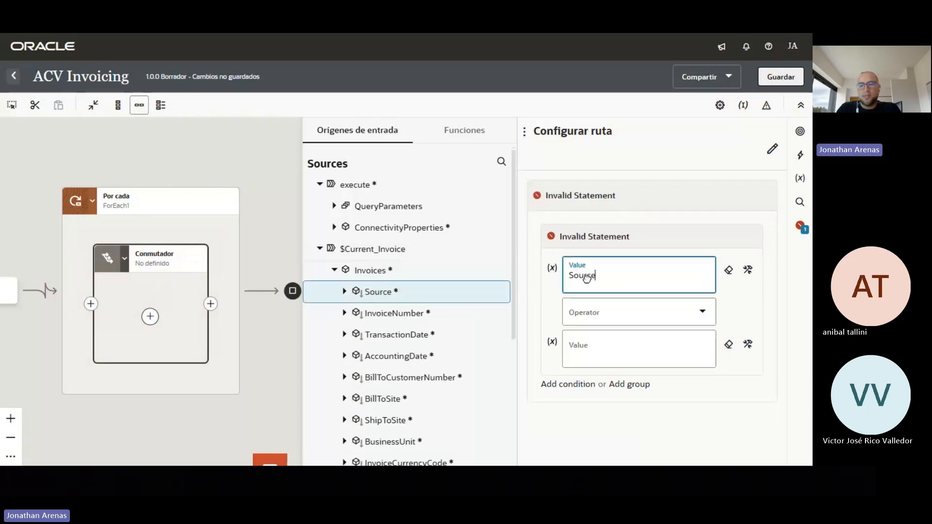
{"action": "left_click", "coordinate": [699, 314]}
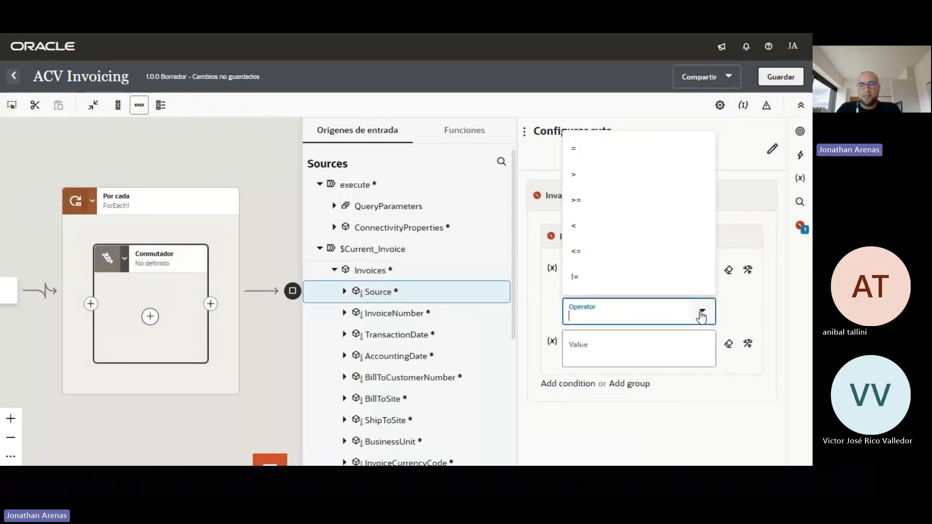
{"action": "left_click", "coordinate": [582, 155]}
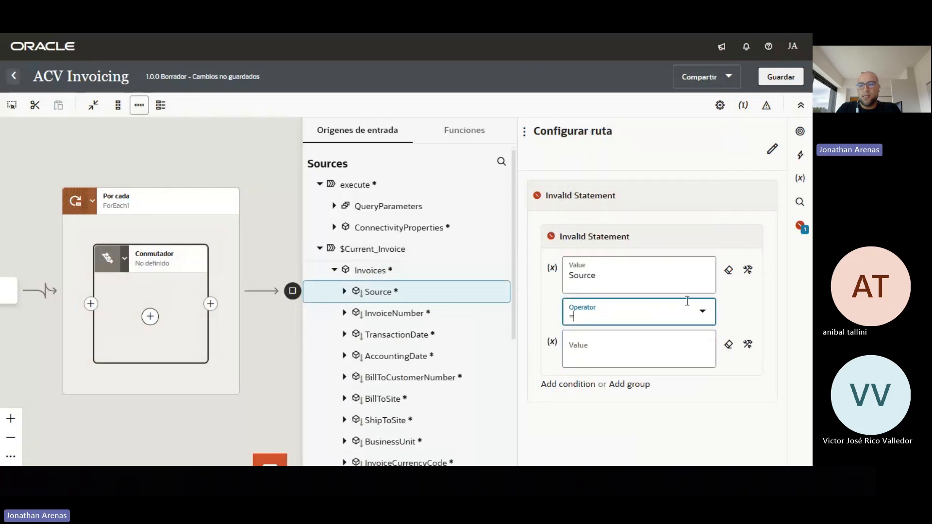
{"action": "left_click", "coordinate": [642, 353]}
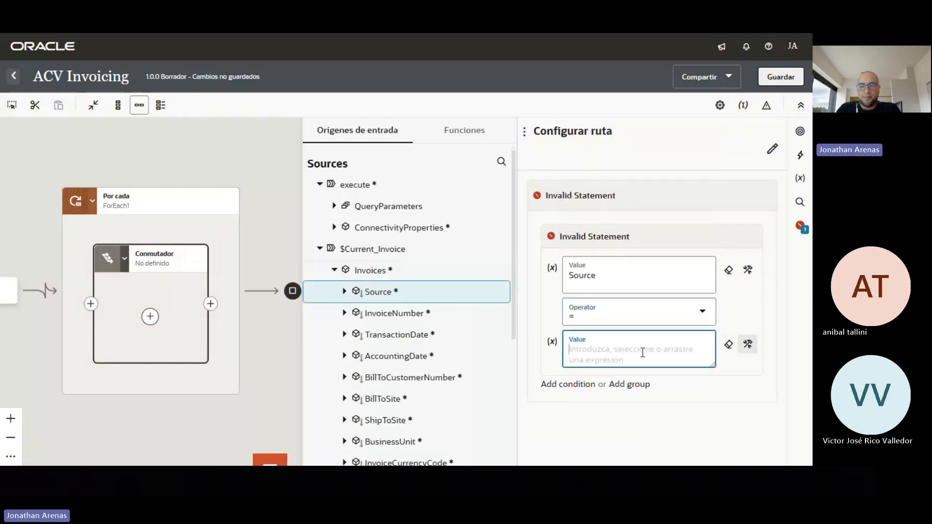
{"action": "type", "text": "'"}
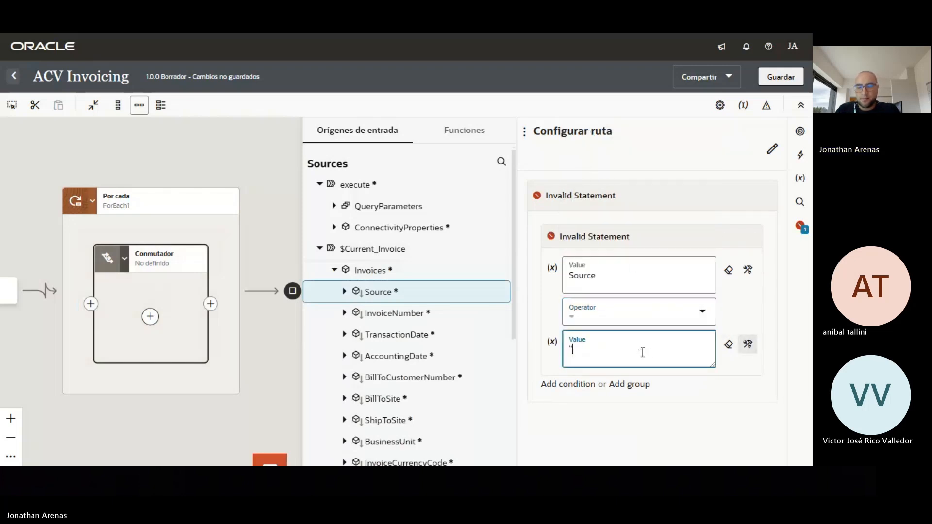
{"action": "type", "text": "'"}
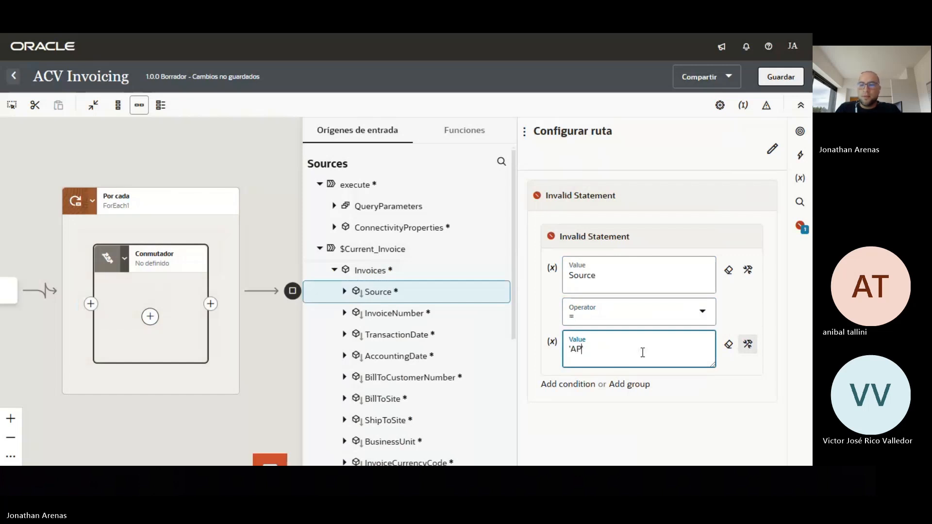
{"action": "left_click", "coordinate": [774, 83]}
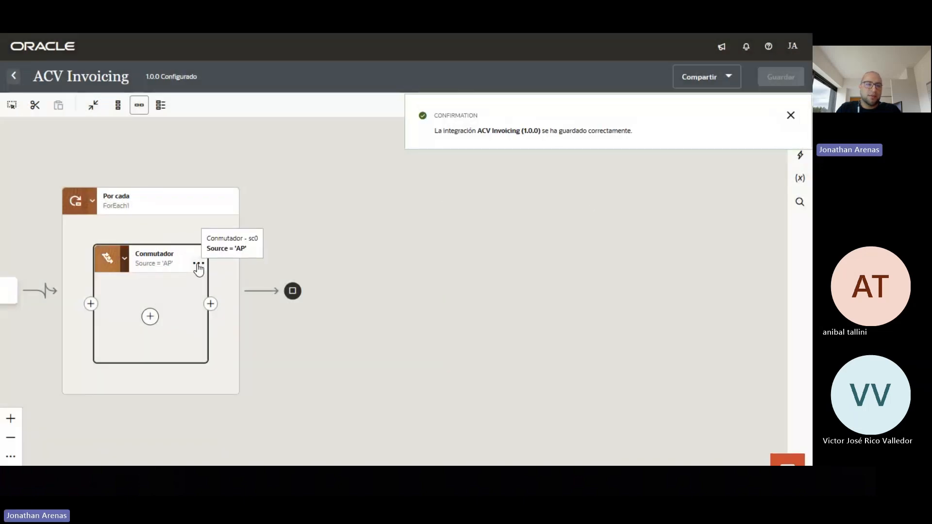
Add another route to the Conmutador switch
{"action": "left_click", "coordinate": [199, 263]}
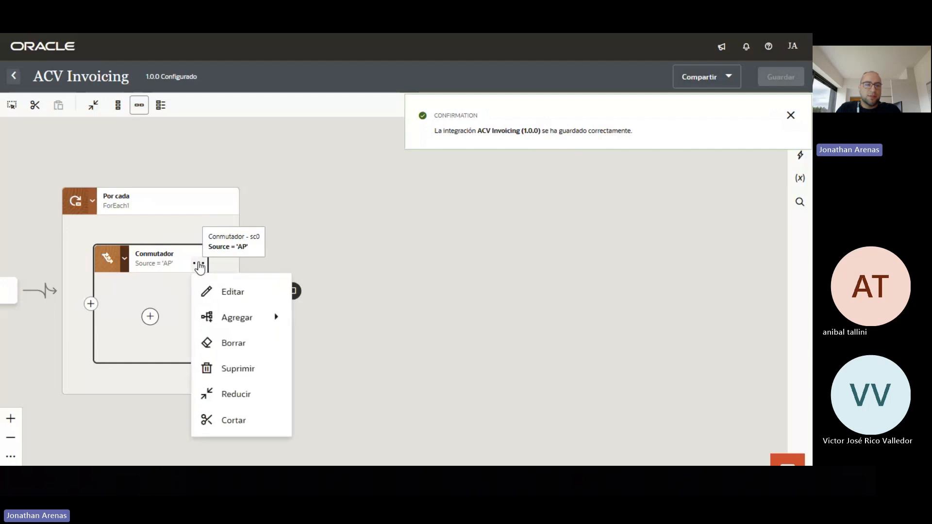
{"action": "mouse_move", "coordinate": [260, 324]}
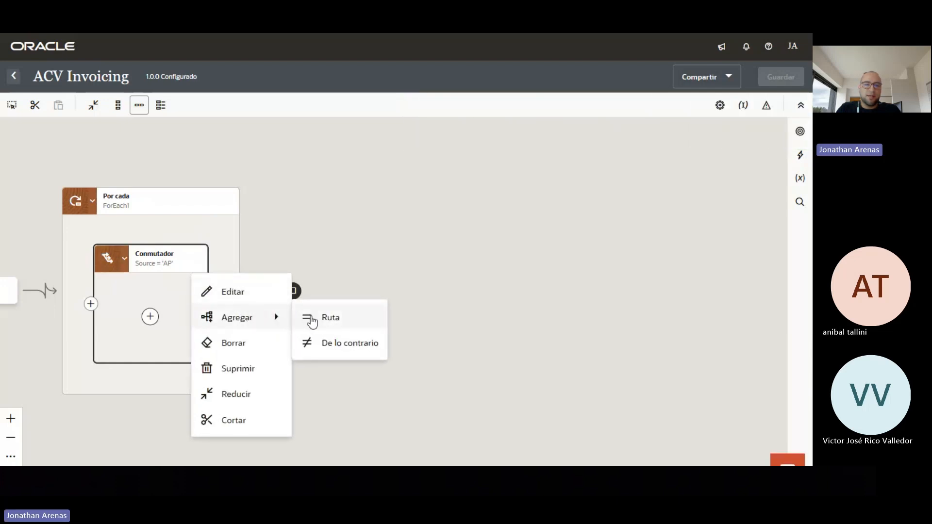
{"action": "left_click", "coordinate": [320, 319]}
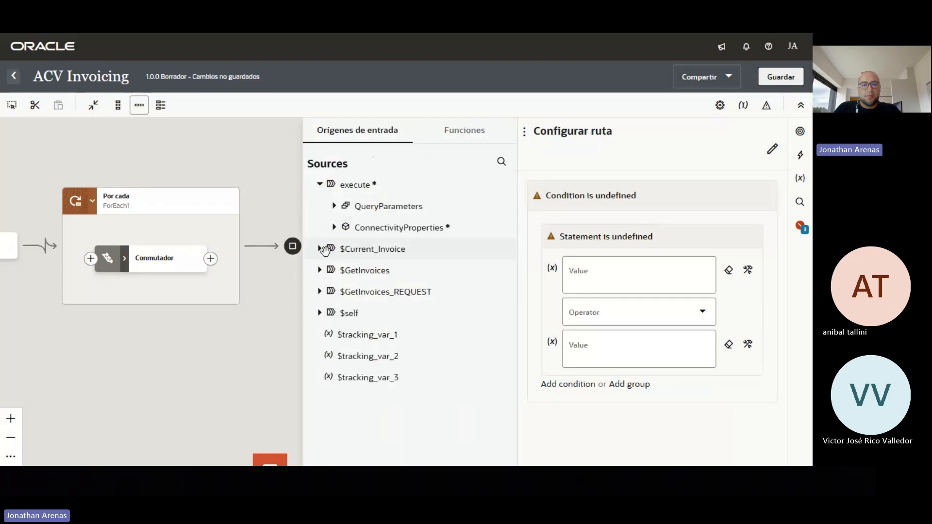
Set the new route's condition to Source = 'AR' and save the integration
{"action": "left_click", "coordinate": [320, 249]}
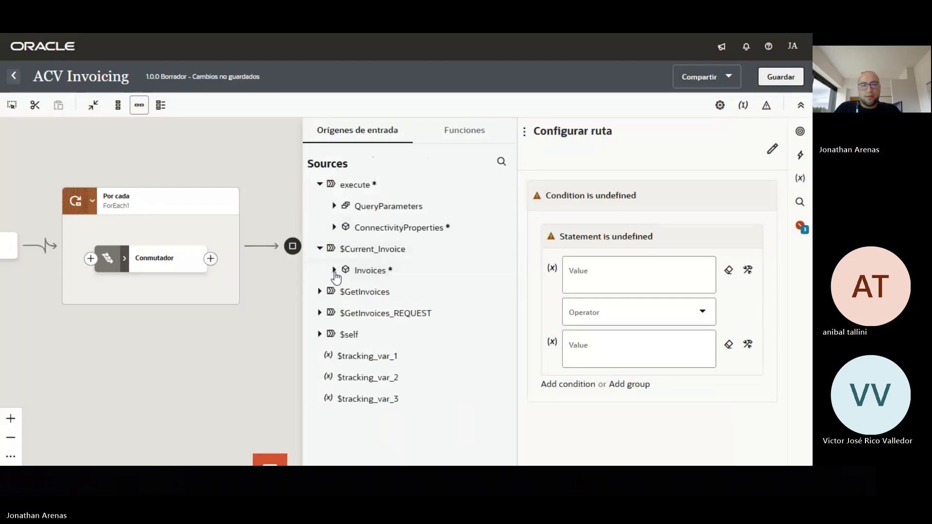
{"action": "left_click", "coordinate": [335, 271]}
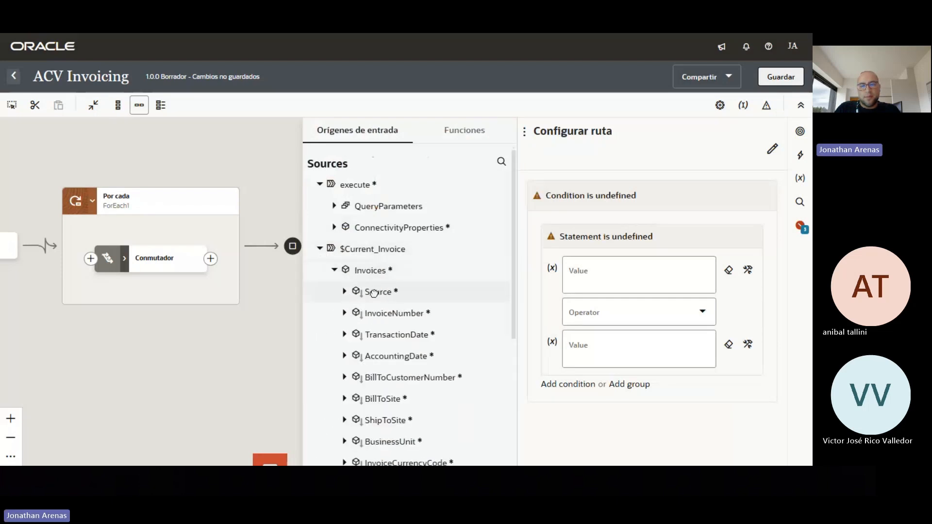
{"action": "left_click_drag", "start_coordinate": [372, 292], "coordinate": [604, 274]}
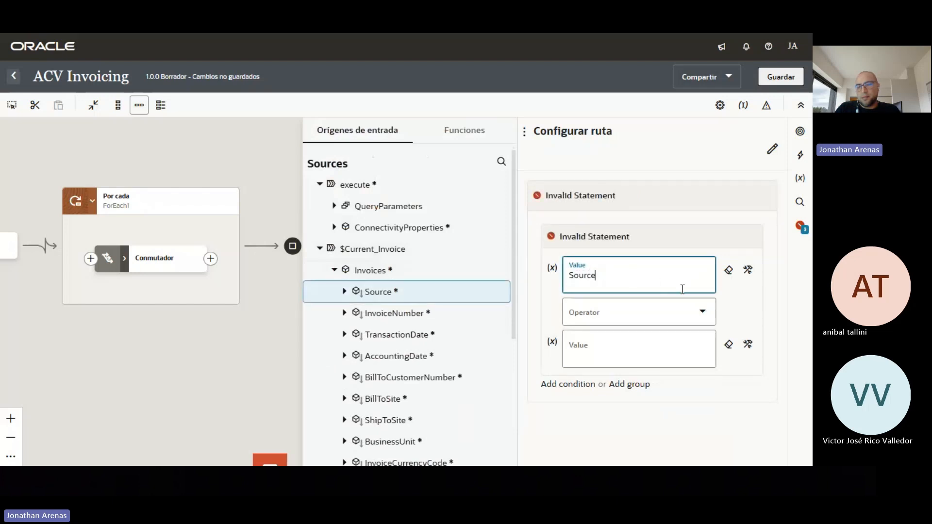
{"action": "left_click", "coordinate": [701, 312]}
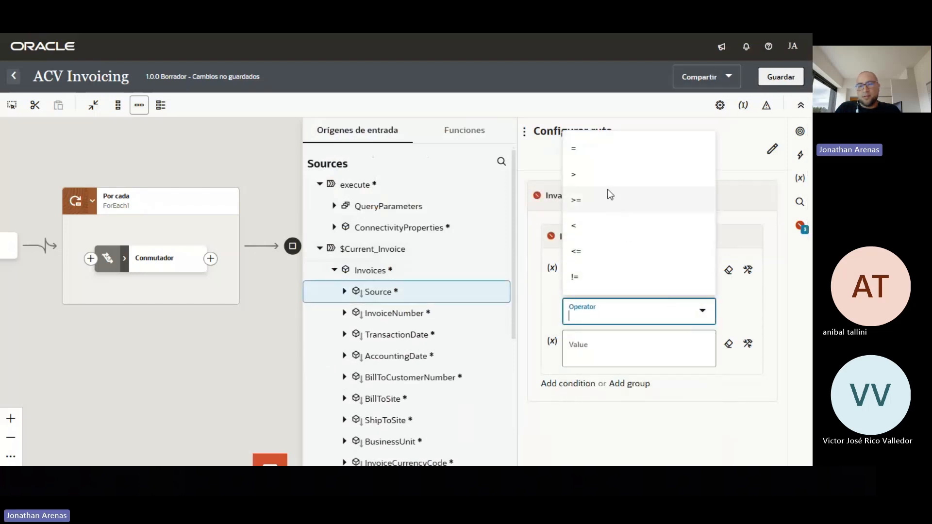
{"action": "left_click", "coordinate": [607, 153]}
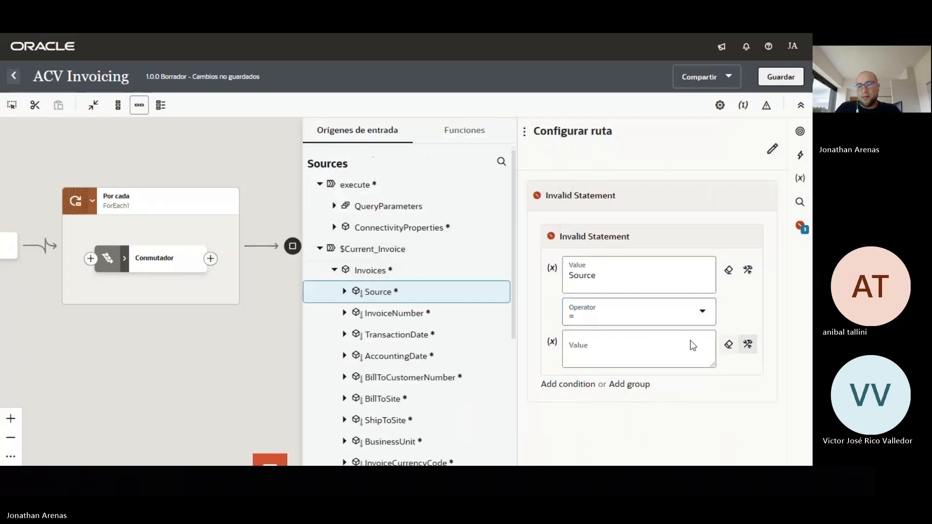
{"action": "left_click", "coordinate": [626, 345]}
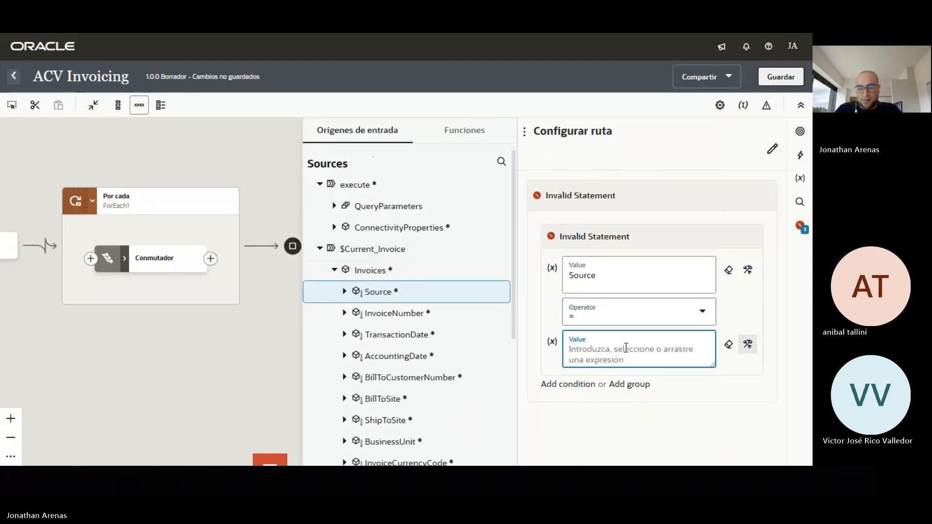
{"action": "type", "text": "'"}
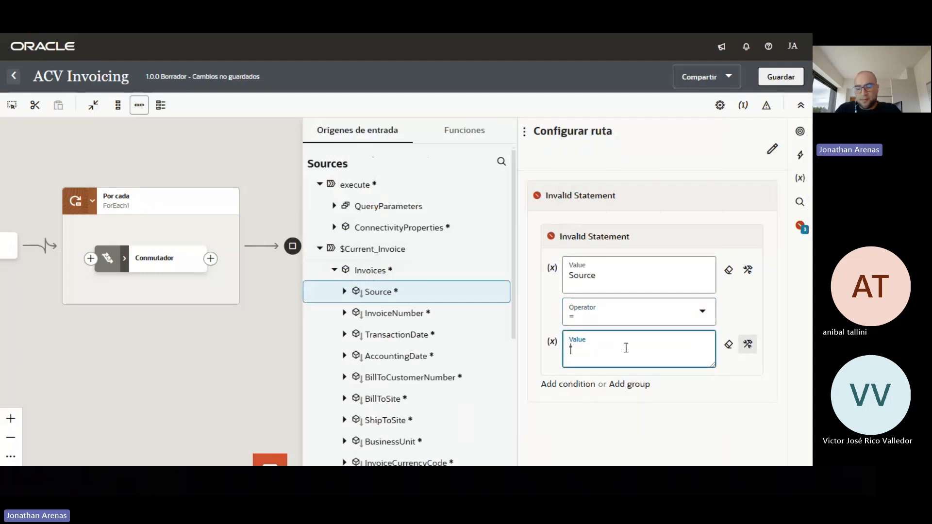
{"action": "type", "text": "'"}
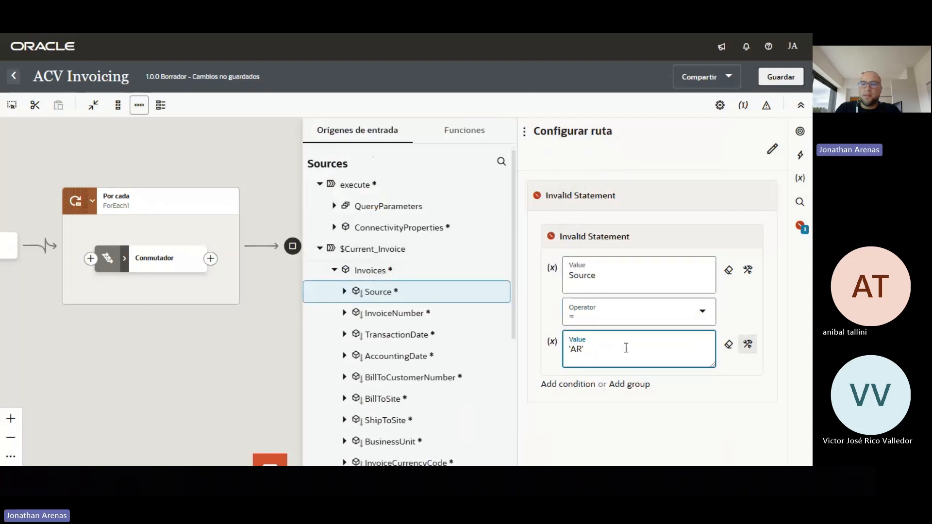
{"action": "left_click", "coordinate": [776, 79]}
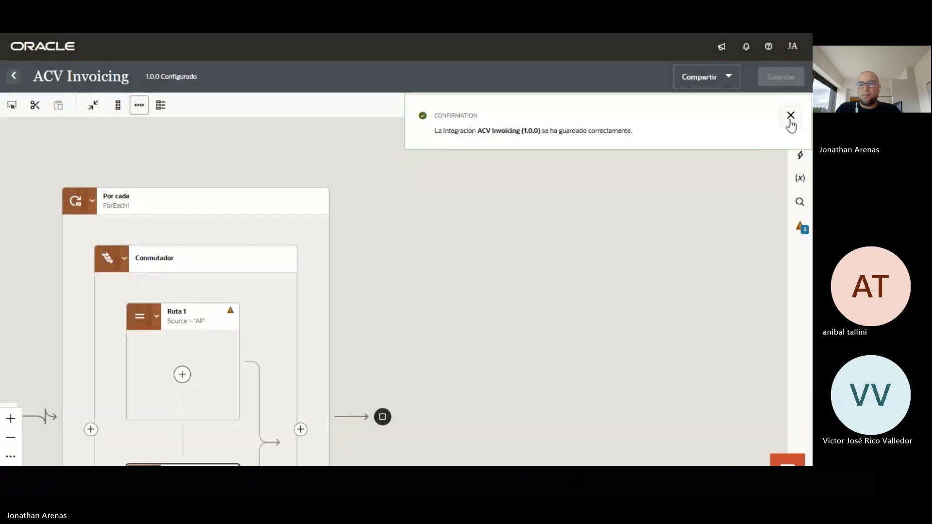
Add a call to the ACV Oracle Fusion connection inside the AP route
{"action": "left_click", "coordinate": [791, 116]}
{"action": "left_click_drag", "start_coordinate": [406, 314], "coordinate": [504, 238]}
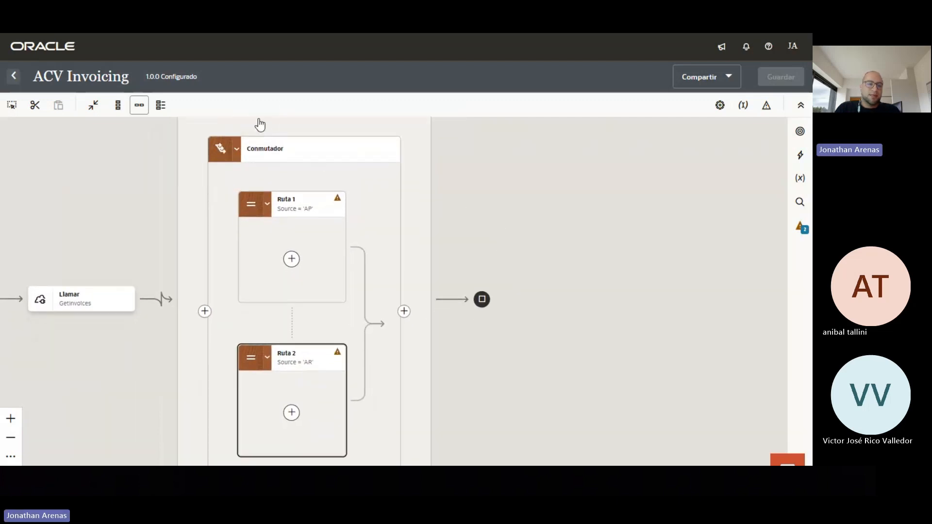
{"action": "mouse_move", "coordinate": [329, 222]}
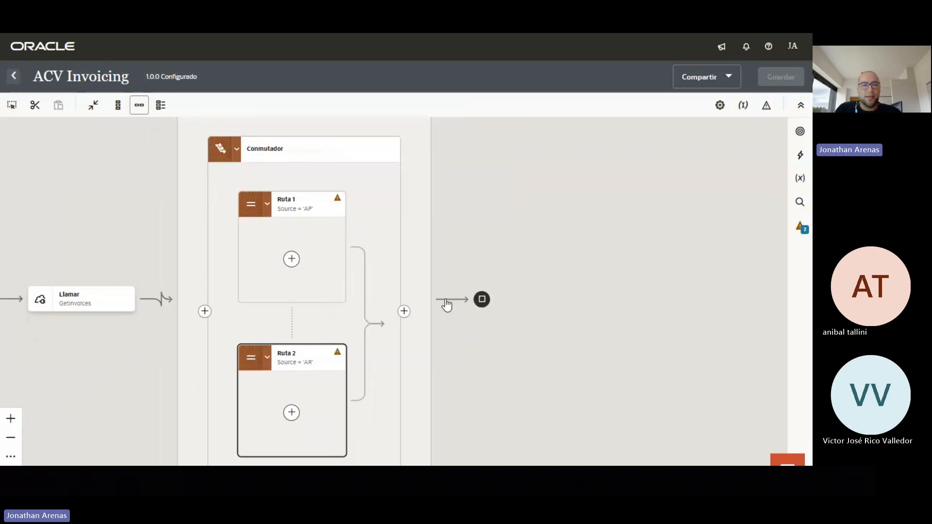
{"action": "left_click", "coordinate": [291, 261]}
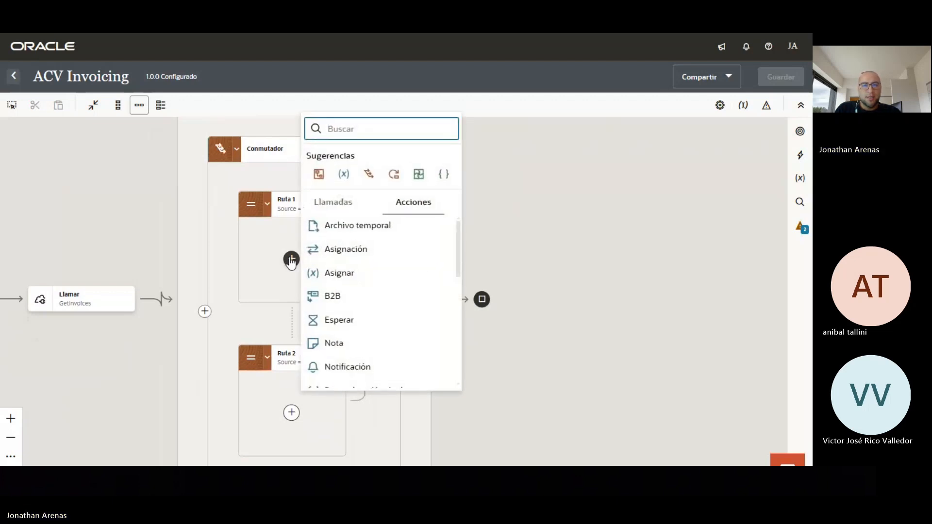
{"action": "left_click", "coordinate": [334, 207]}
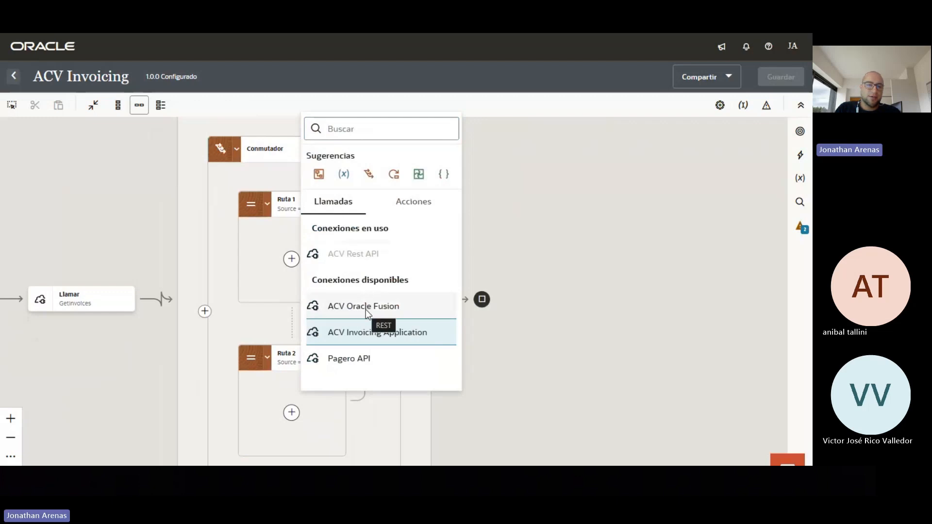
{"action": "left_click", "coordinate": [365, 310]}
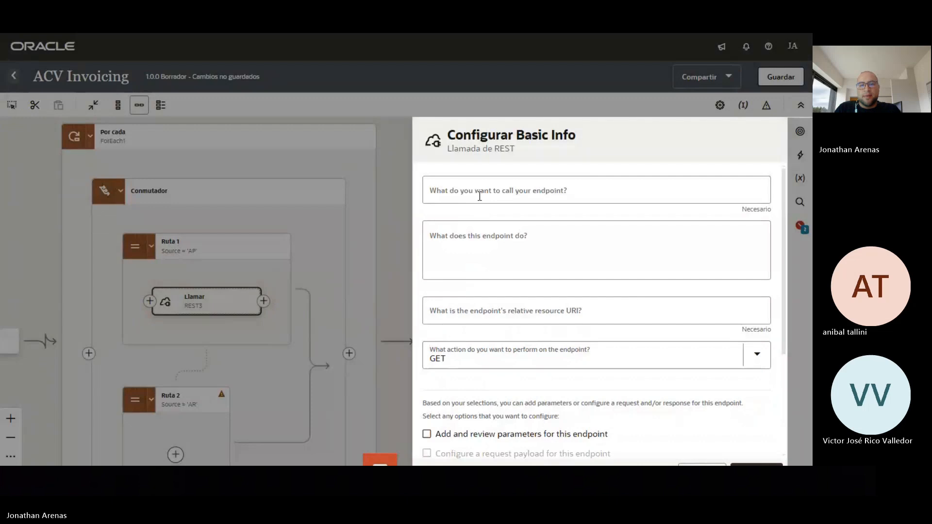
Name the REST endpoint CreateAPInvoice and switch to the Oracle Fusion Financials REST API docs
{"action": "left_click", "coordinate": [480, 196]}
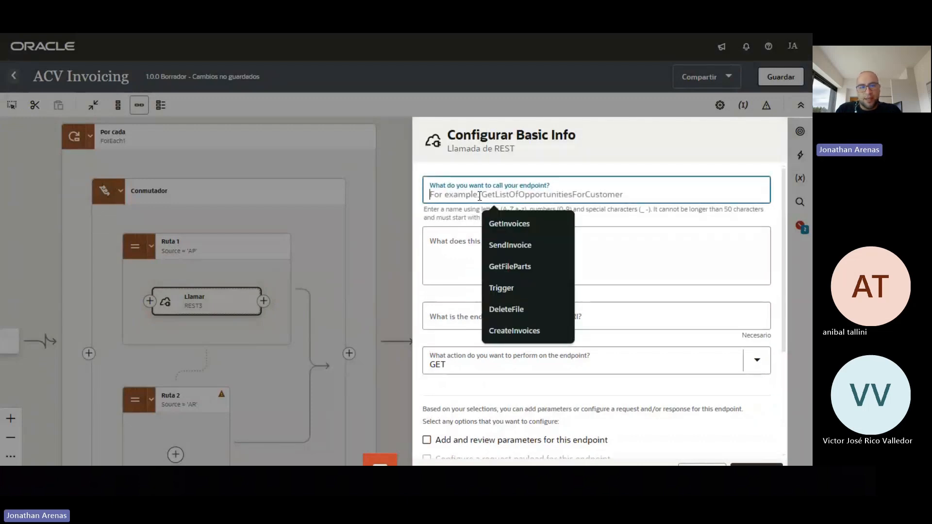
{"action": "type", "text": "CreateAPInvoice"}
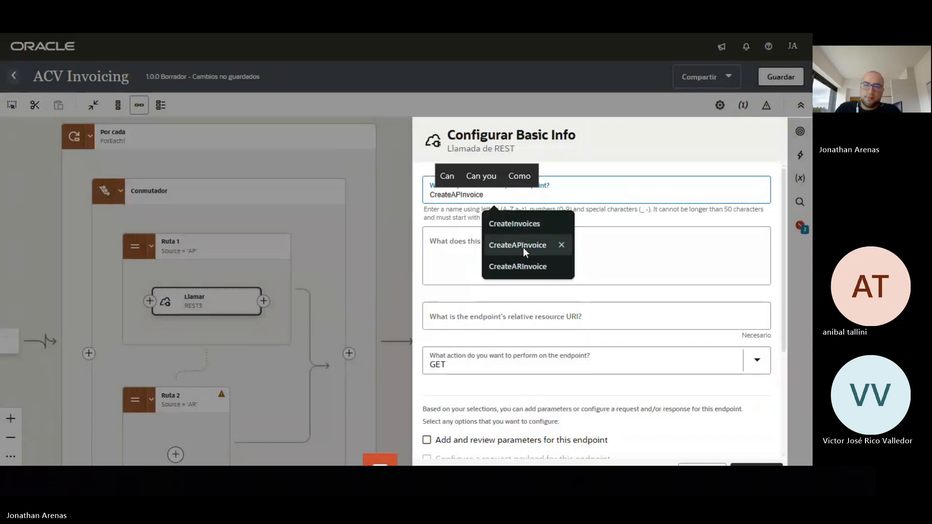
{"action": "left_click", "coordinate": [519, 245]}
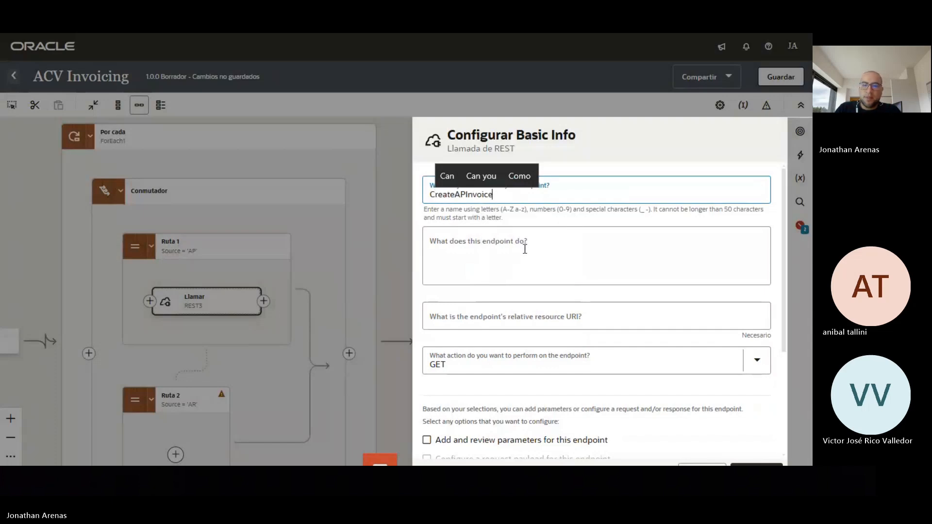
{"action": "left_click", "coordinate": [538, 318]}
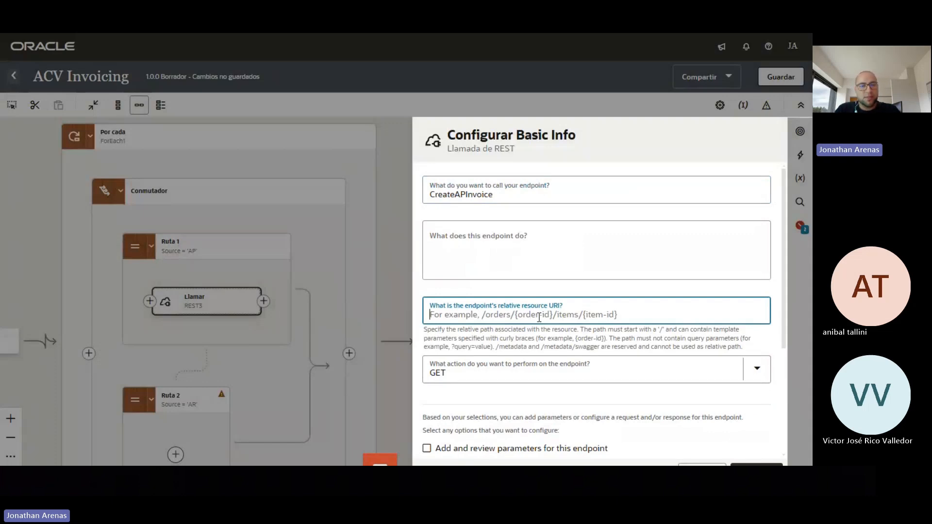
{"action": "key", "text": "alt+Tab"}
{"action": "key", "text": "alt+Tab"}
{"action": "key", "text": "alt+Tab"}
{"action": "key", "text": "alt+Tab"}
{"action": "key", "text": "alt+Tab"}
{"action": "key", "text": "alt+Tab"}
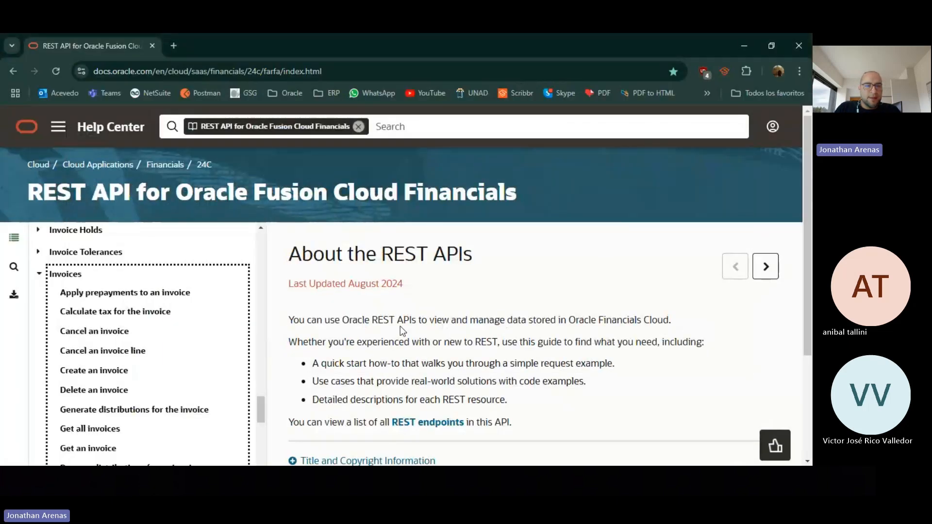
Copy the Create an invoice path POST /fscmRestApi/resources/11.13.18.05/invoices from Oracle Help Center
{"action": "left_click", "coordinate": [510, 282]}
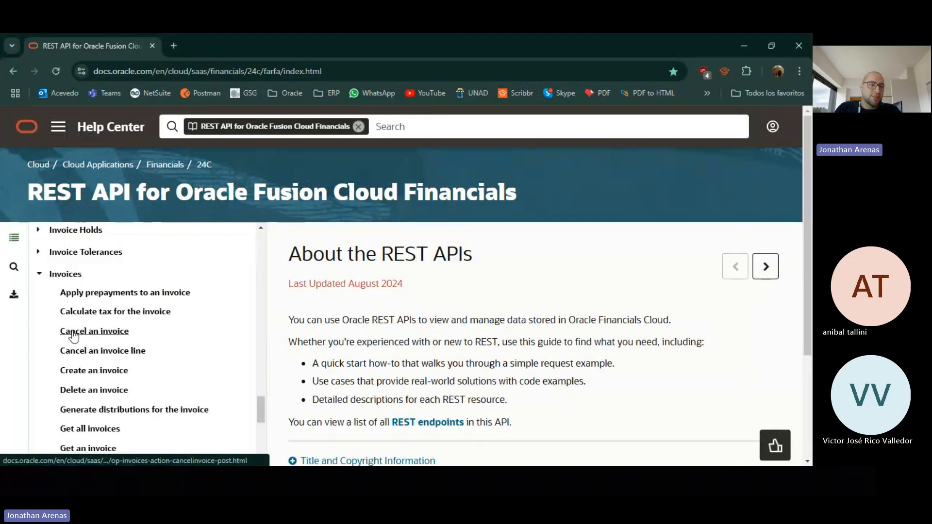
{"action": "left_click", "coordinate": [88, 371]}
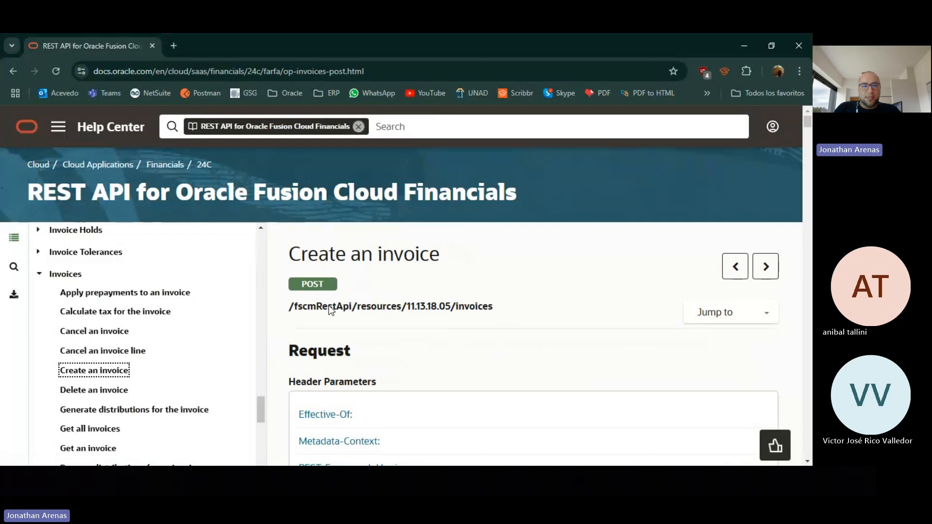
{"action": "scroll", "coordinate": [291, 311], "scroll_direction": "down", "scroll_amount": 2}
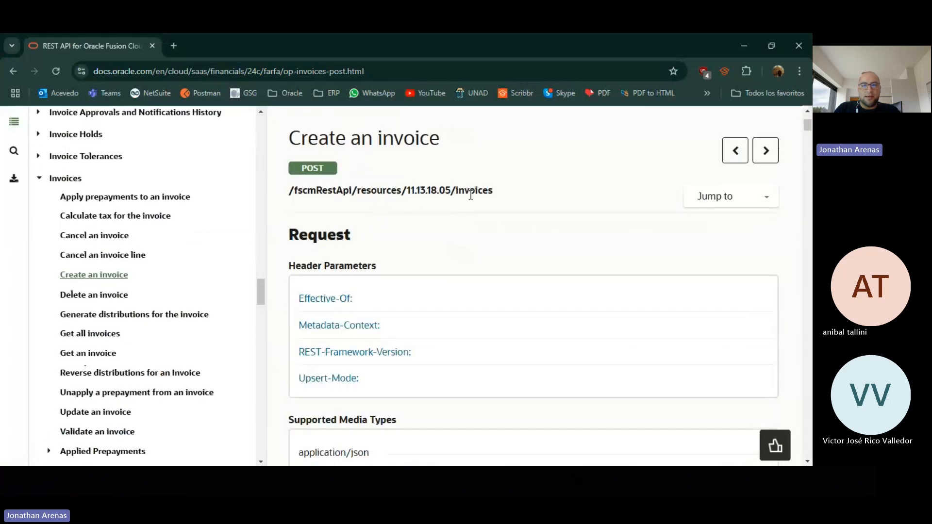
{"action": "left_click_drag", "start_coordinate": [502, 192], "coordinate": [297, 185]}
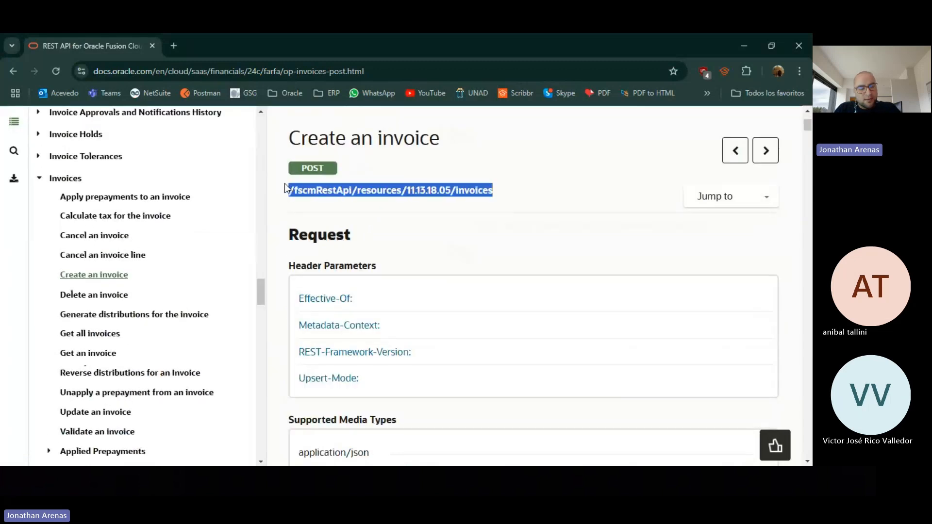
{"action": "left_click", "coordinate": [332, 179]}
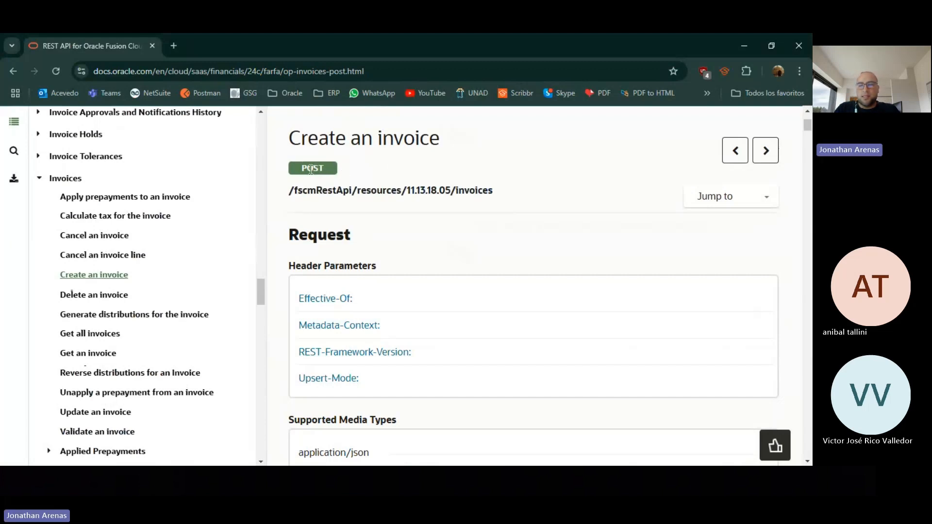
{"action": "left_click", "coordinate": [767, 199]}
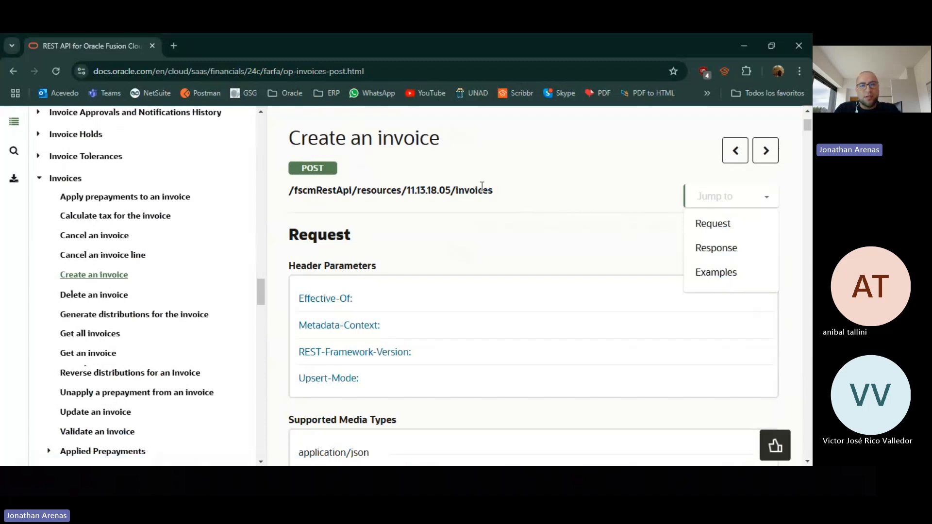
{"action": "key", "text": "alt+Tab"}
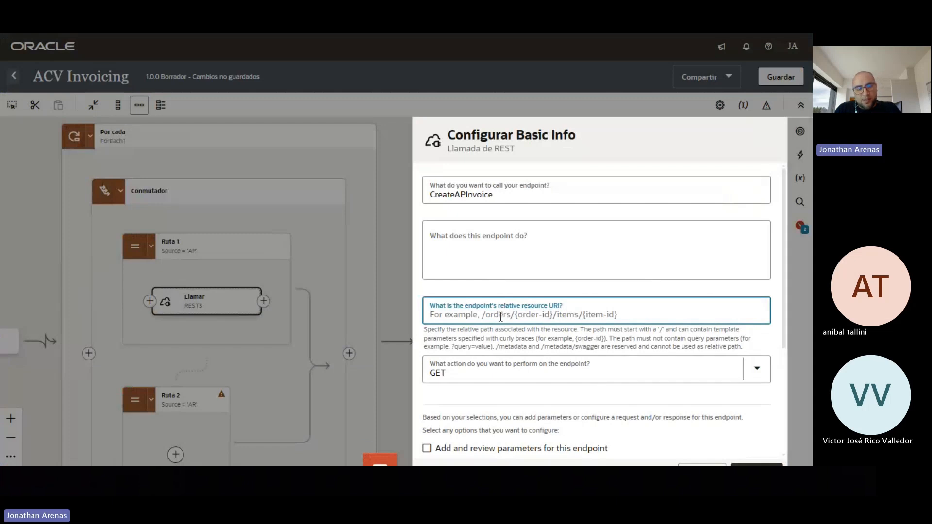
Point the endpoint at POST /fscmRestApi/resources/11.13.18.05/invoices with request payload and response enabled
{"action": "type", "text": "/fscmRestApi/resources/11.13.18.05/invoices"}
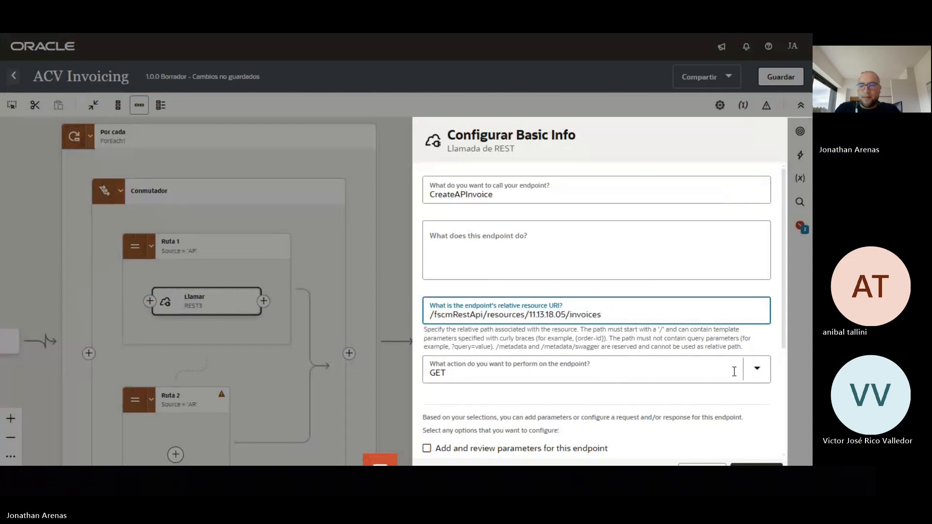
{"action": "left_click", "coordinate": [755, 370]}
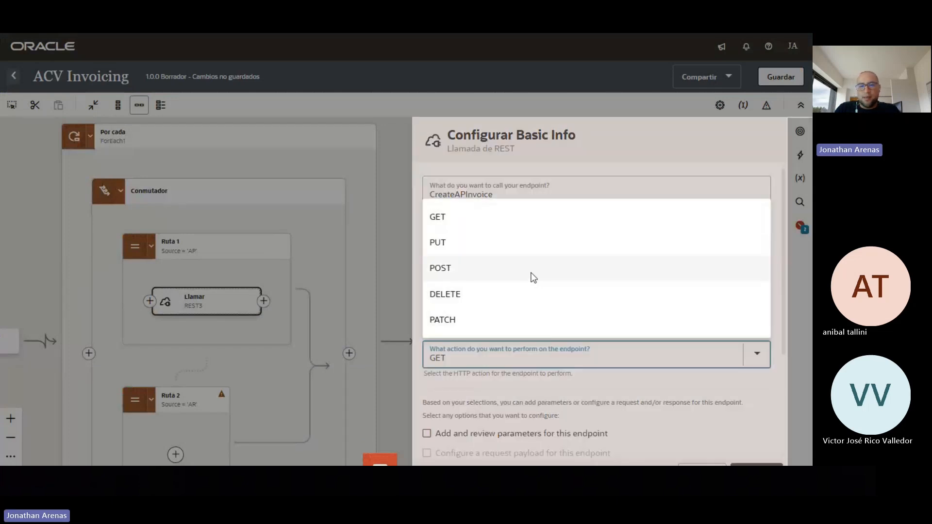
{"action": "left_click", "coordinate": [757, 363]}
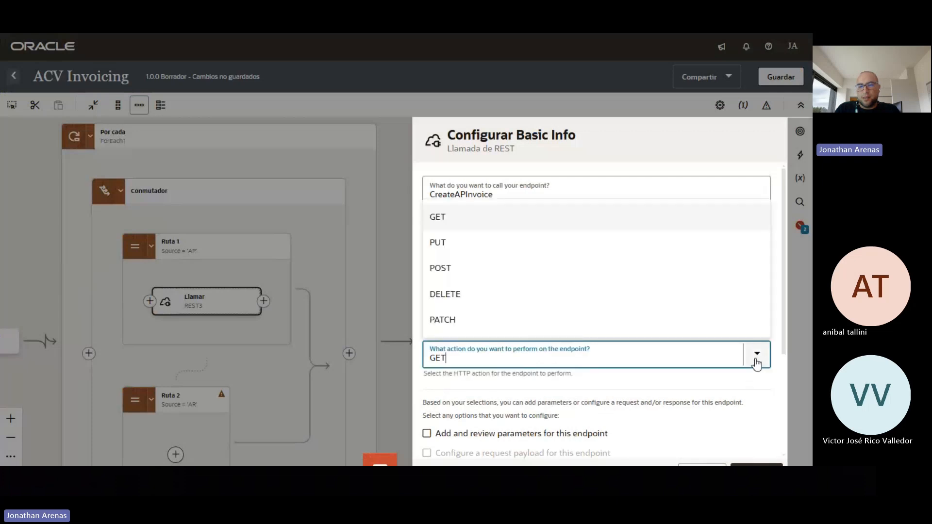
{"action": "left_click", "coordinate": [509, 268]}
{"action": "scroll", "coordinate": [602, 274], "scroll_direction": "down", "scroll_amount": 3}
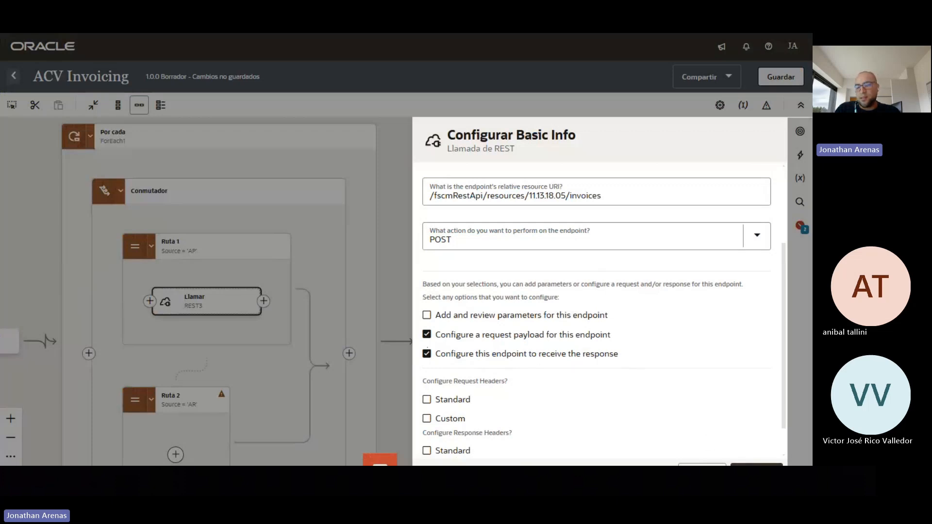
{"action": "left_click", "coordinate": [756, 466]}
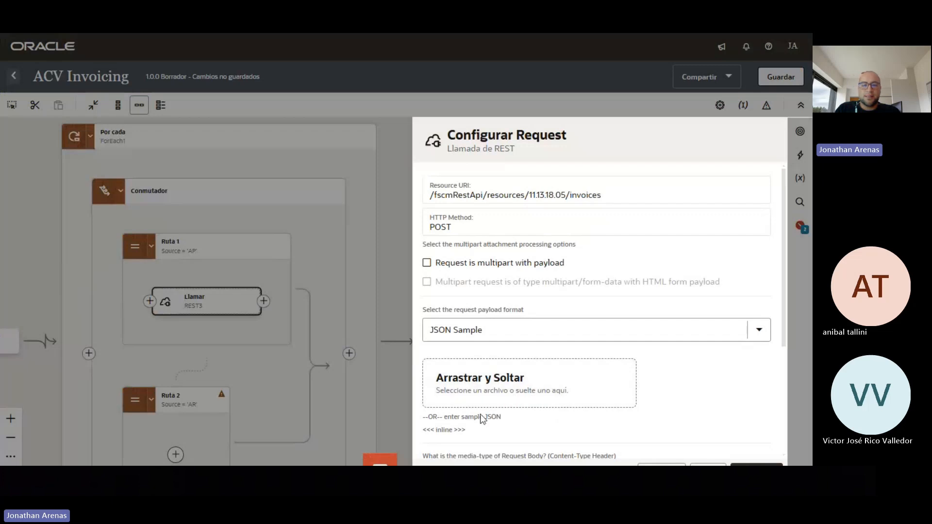
Define the request payload inline from the AP Invoice Request sample JSON
{"action": "left_click", "coordinate": [448, 430]}
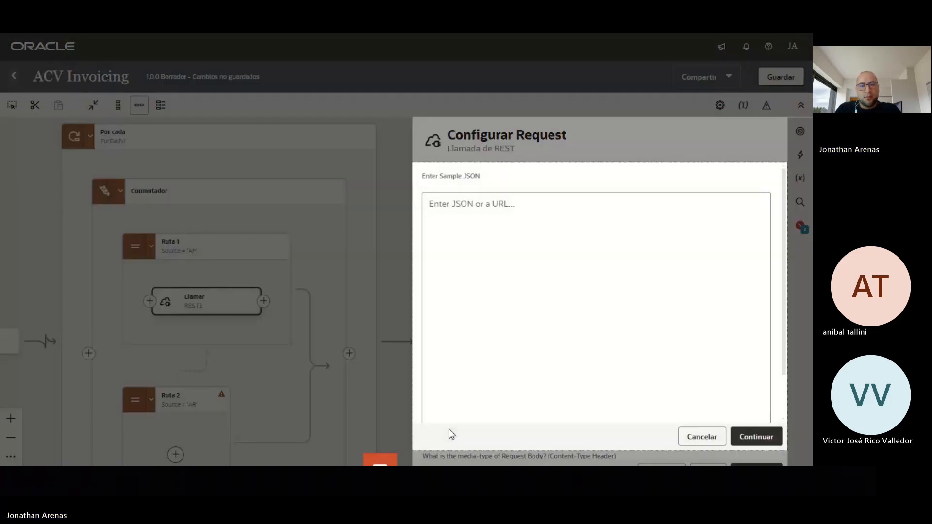
{"action": "key", "text": "alt+Tab"}
{"action": "key", "text": "alt+Tab"}
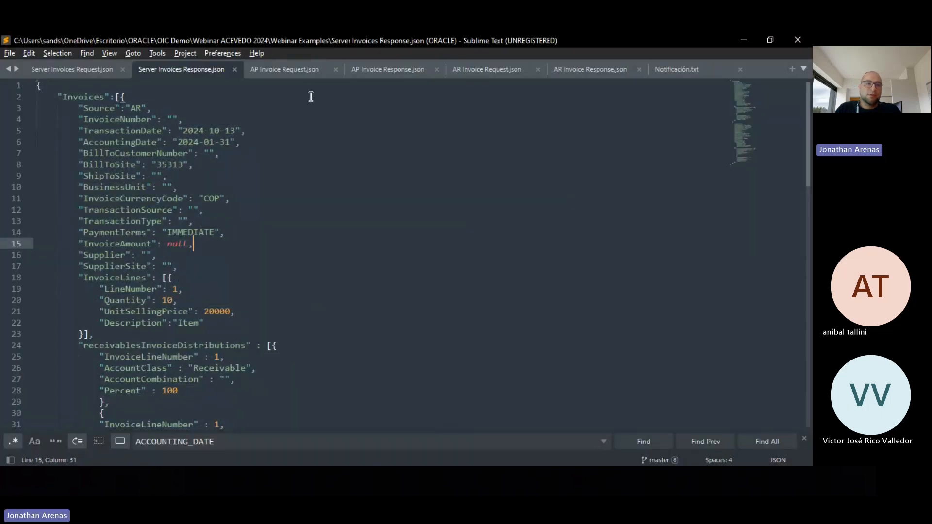
{"action": "left_click", "coordinate": [302, 73]}
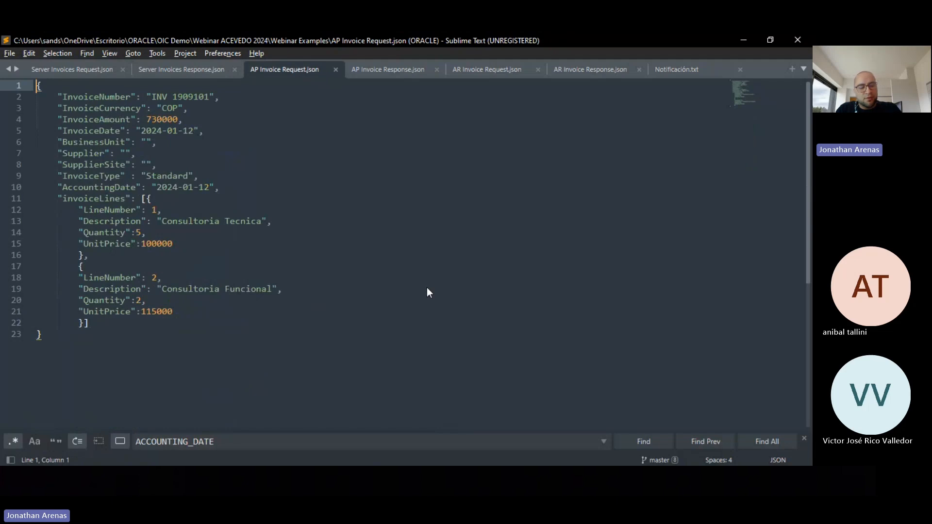
{"action": "key", "text": "ctrl+a"}
{"action": "key", "text": "ctrl+c"}
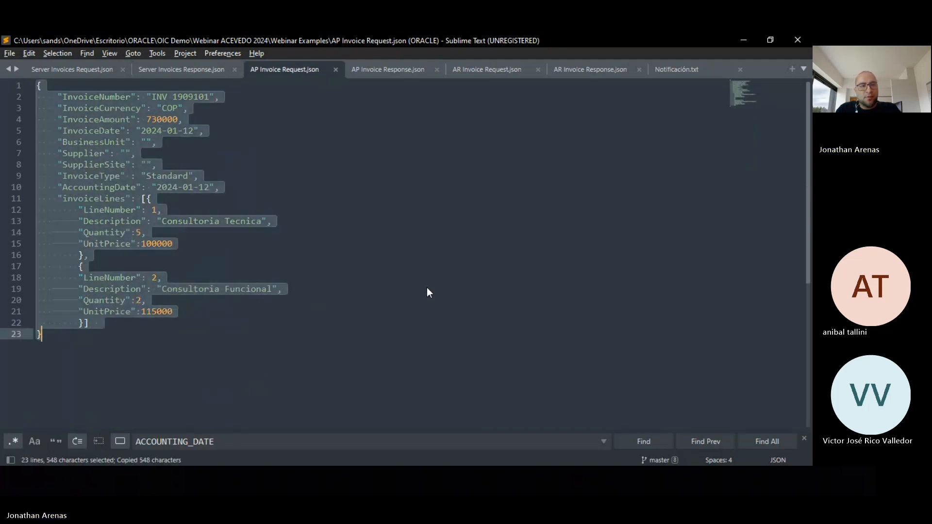
{"action": "key", "text": "alt+Tab"}
{"action": "left_click", "coordinate": [560, 315]}
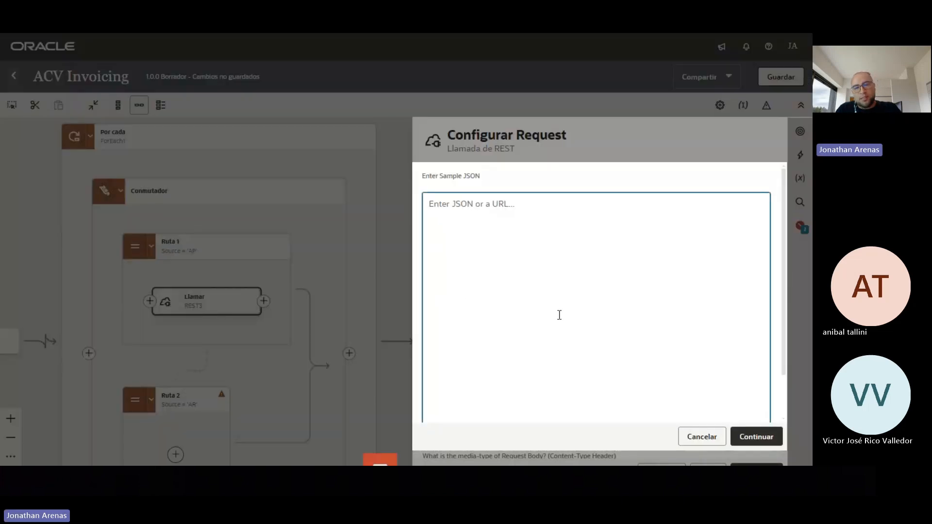
{"action": "key", "text": "ctrl+v"}
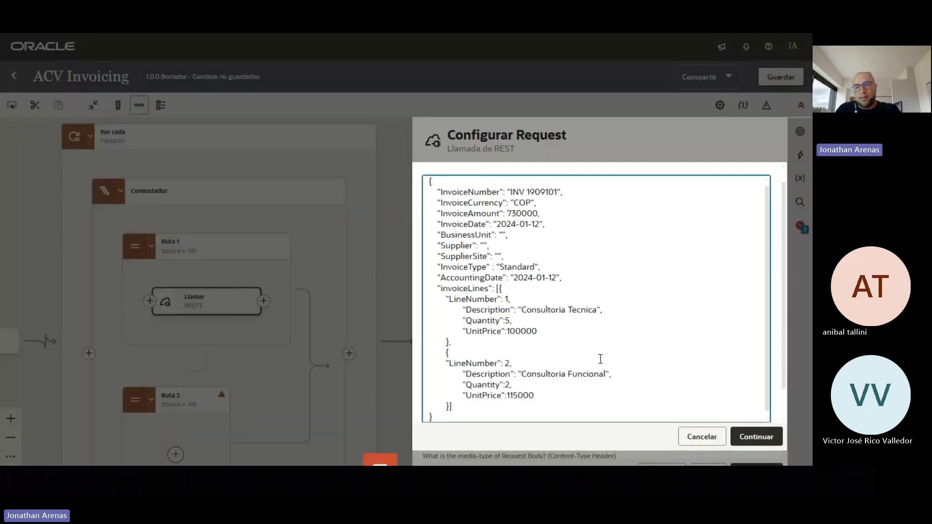
{"action": "left_click", "coordinate": [750, 438]}
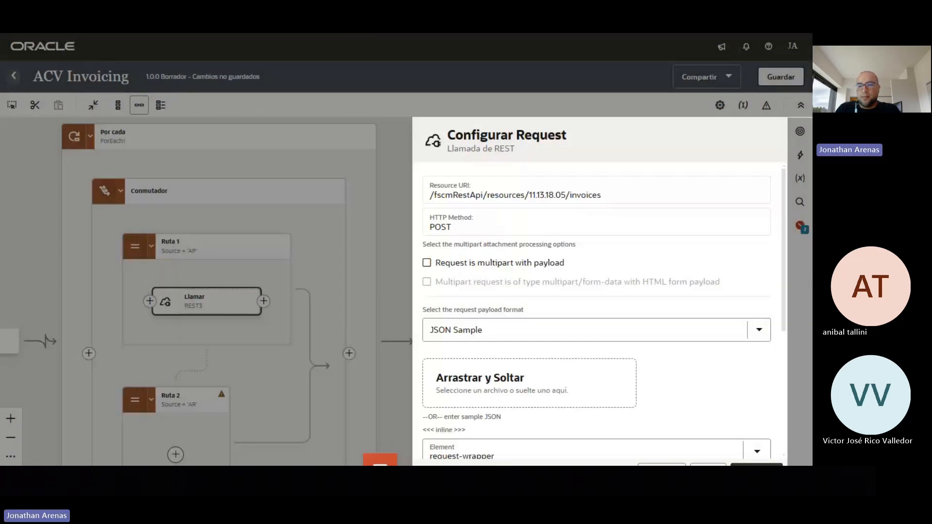
{"action": "left_click", "coordinate": [756, 465]}
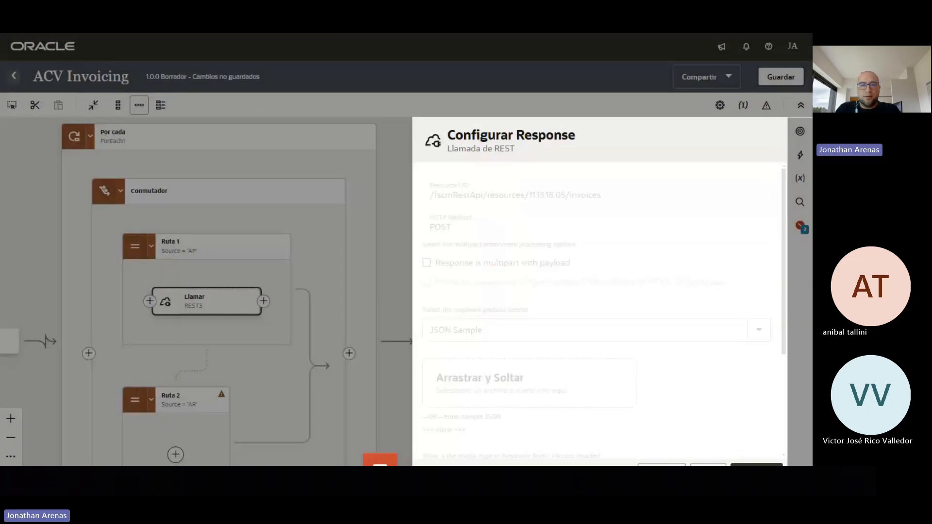
Define the response inline from the AP Invoice Response.json sample
{"action": "left_click", "coordinate": [449, 431]}
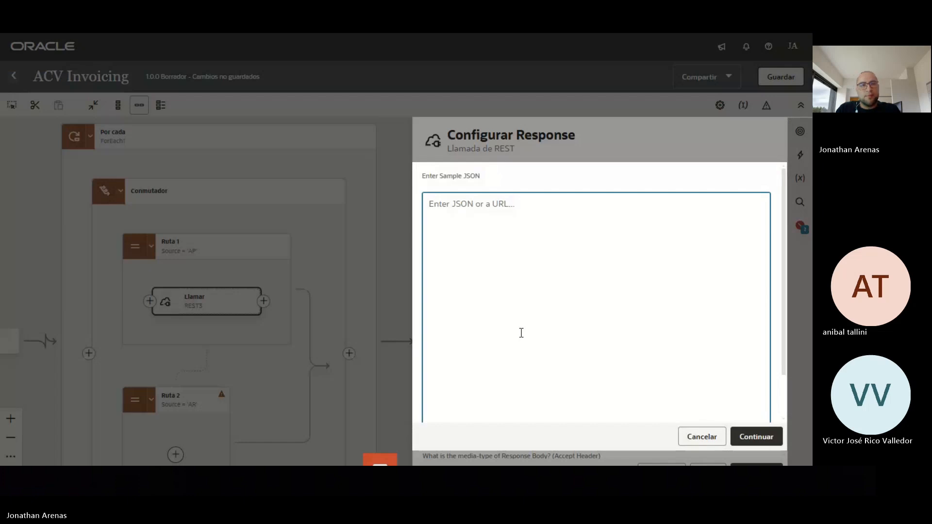
{"action": "key", "text": "alt+Tab"}
{"action": "left_click", "coordinate": [365, 73]}
{"action": "left_click", "coordinate": [416, 178]}
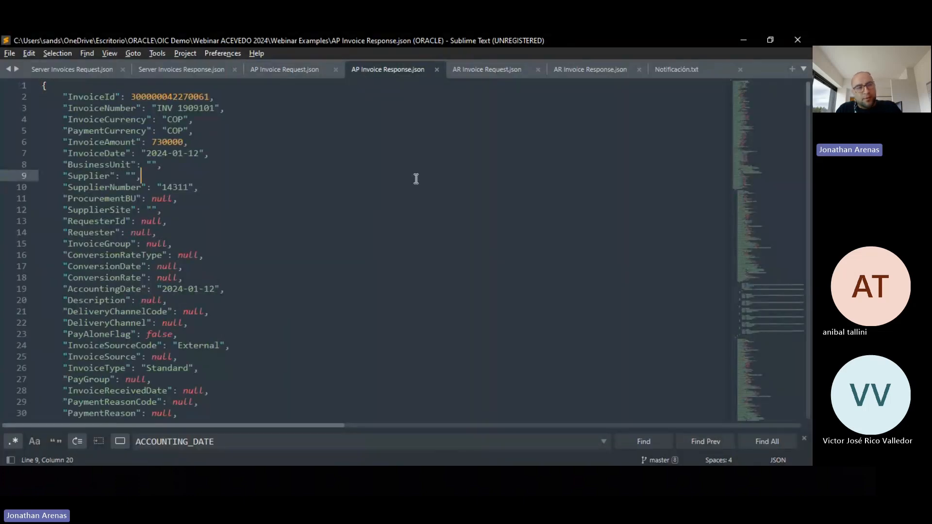
{"action": "key", "text": "ctrl+a"}
{"action": "key", "text": "ctrl+c"}
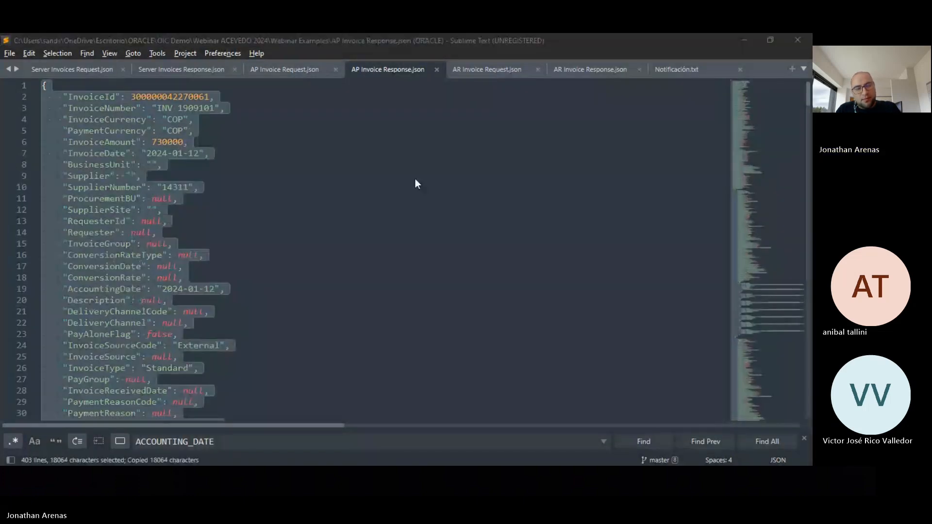
{"action": "key", "text": "alt+Tab"}
{"action": "key", "text": "ctrl+v"}
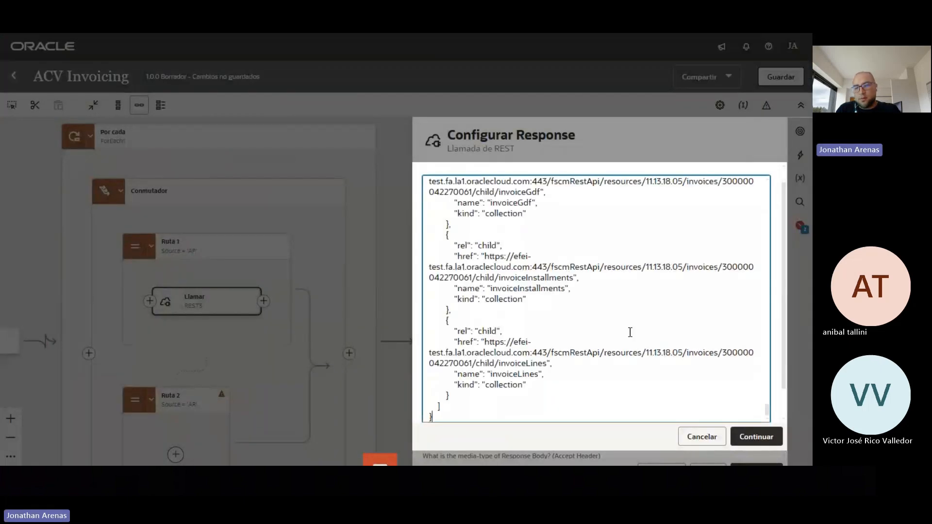
{"action": "left_click", "coordinate": [757, 437]}
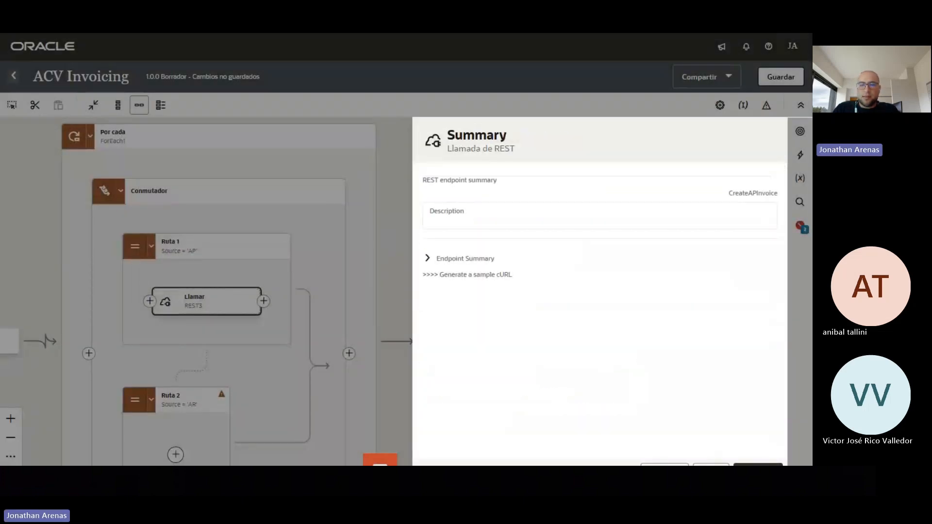
Finish the CreateAPInvoice invoke, save ACV Invoicing, and open the CreateAPInvoice mapping for editing
{"action": "left_click", "coordinate": [759, 465]}
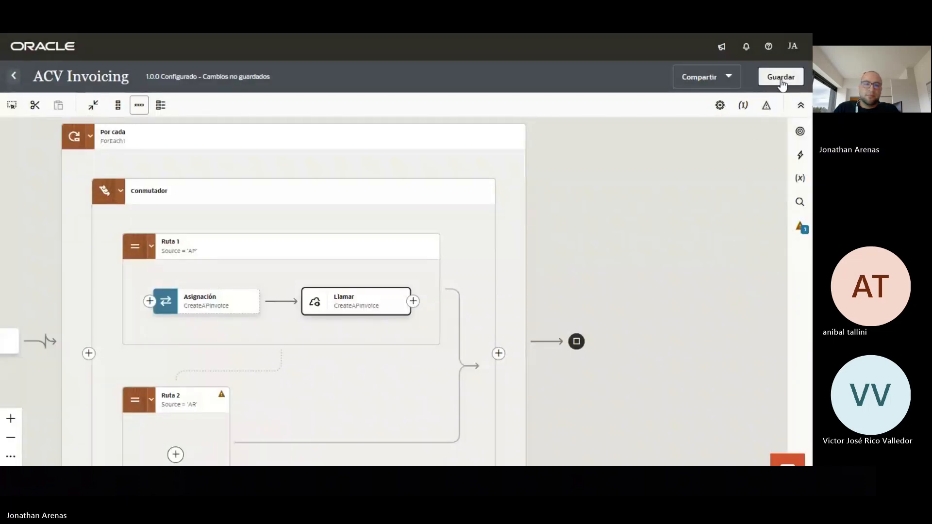
{"action": "left_click", "coordinate": [781, 78]}
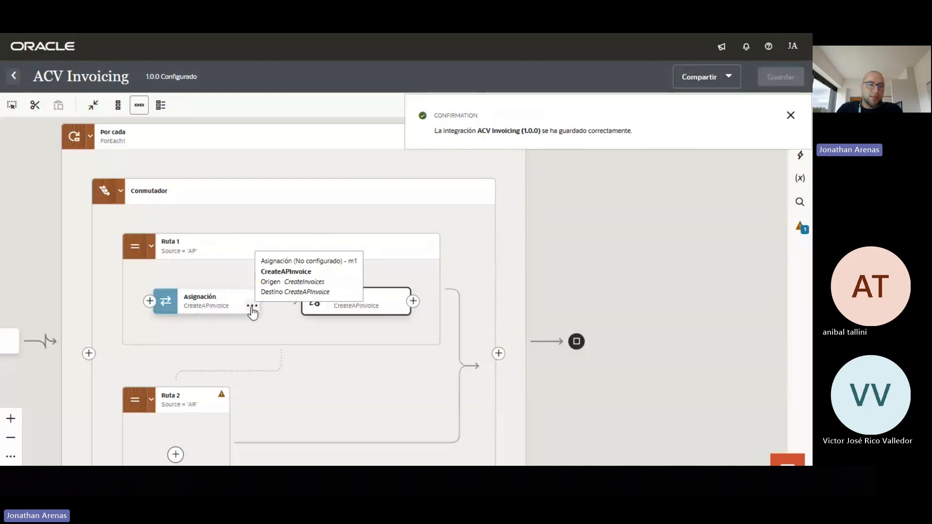
{"action": "left_click", "coordinate": [252, 307]}
{"action": "left_click", "coordinate": [274, 334]}
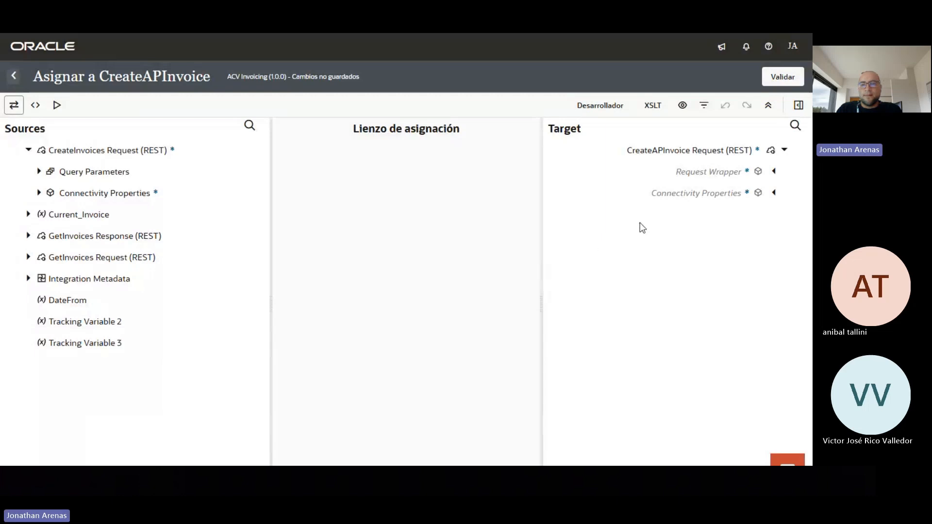
Map Current_Invoice Invoice Number, Currency Code, Amount and Transaction Date to Invoice Number, Currency, Amount and Date
{"action": "left_click", "coordinate": [774, 172]}
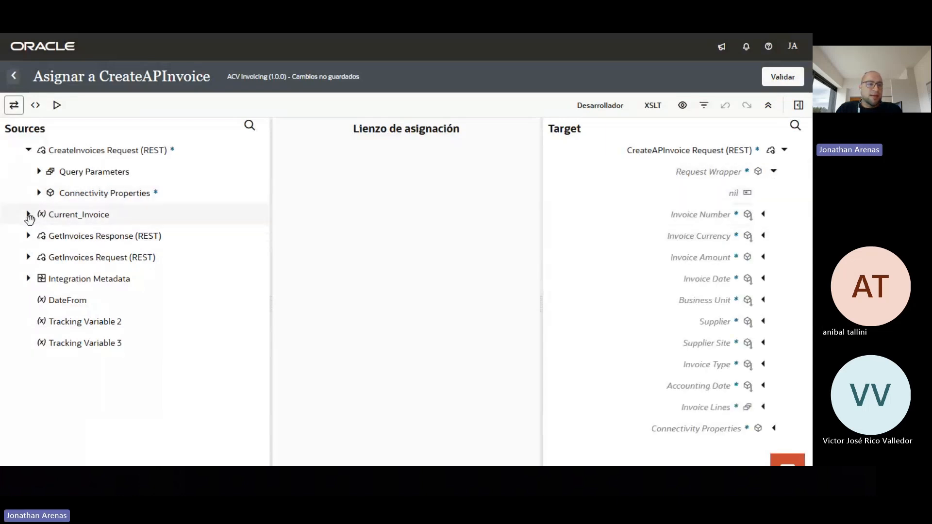
{"action": "left_click", "coordinate": [28, 215]}
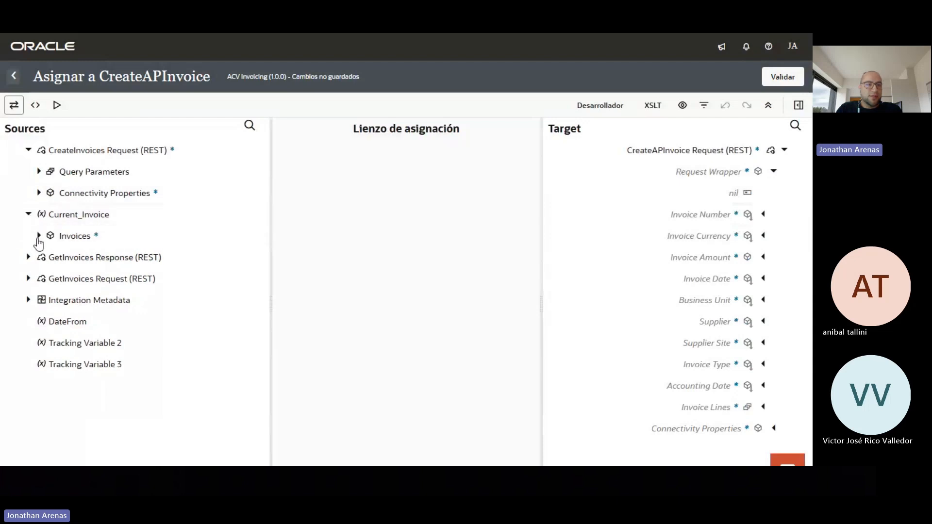
{"action": "left_click", "coordinate": [39, 236]}
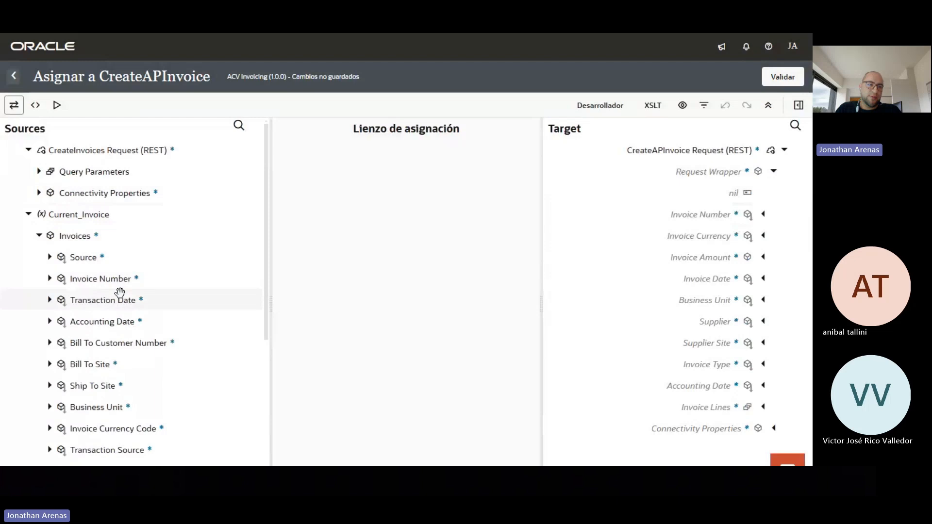
{"action": "left_click_drag", "start_coordinate": [116, 282], "coordinate": [672, 215]}
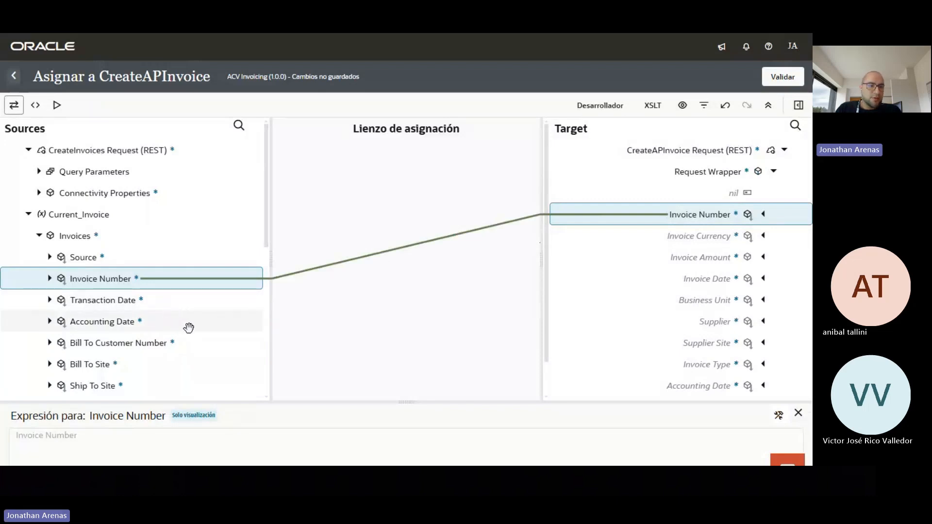
{"action": "scroll", "coordinate": [187, 327], "scroll_direction": "down", "scroll_amount": 2}
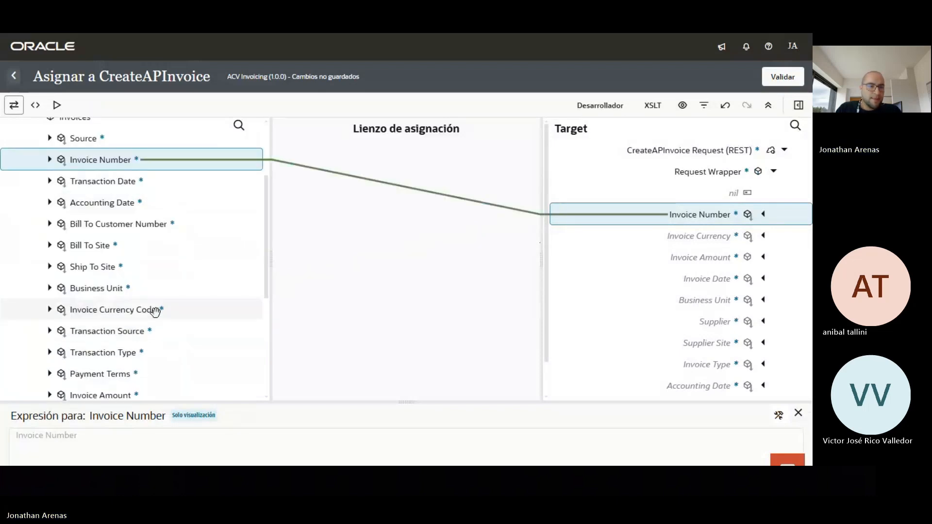
{"action": "left_click_drag", "start_coordinate": [167, 311], "coordinate": [693, 238]}
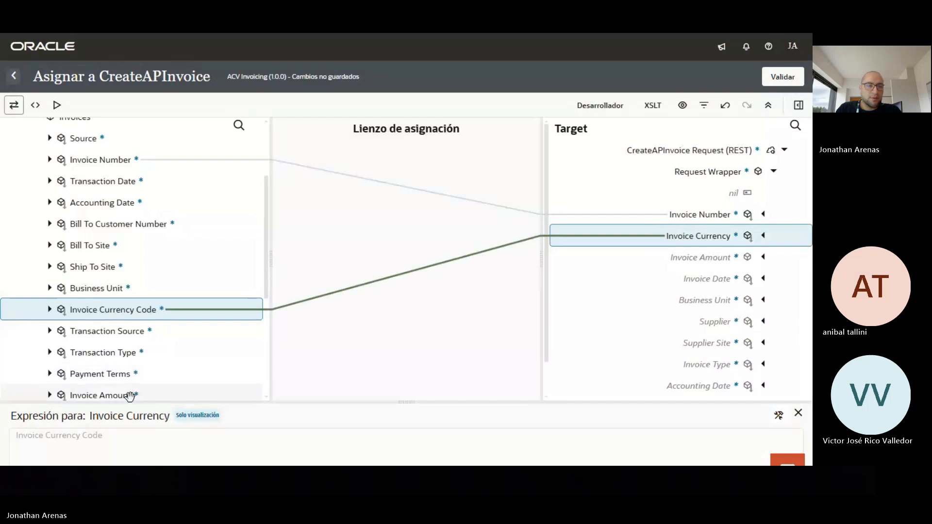
{"action": "left_click_drag", "start_coordinate": [129, 394], "coordinate": [681, 254]}
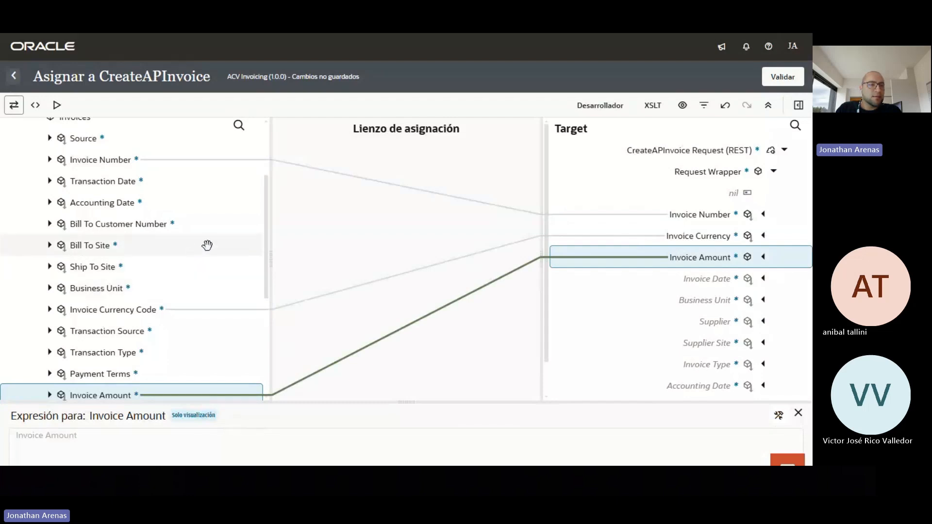
{"action": "left_click_drag", "start_coordinate": [130, 182], "coordinate": [690, 282]}
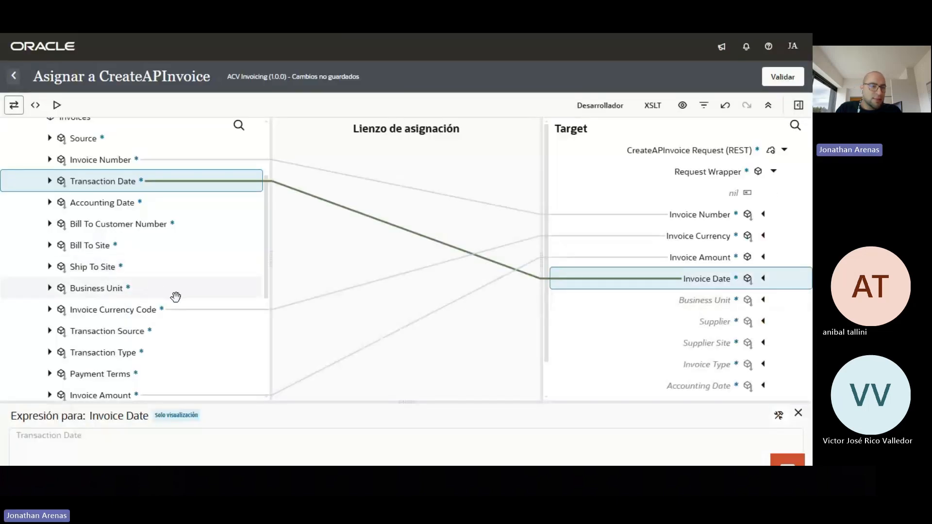
{"action": "scroll", "coordinate": [210, 264], "scroll_direction": "down", "scroll_amount": 3}
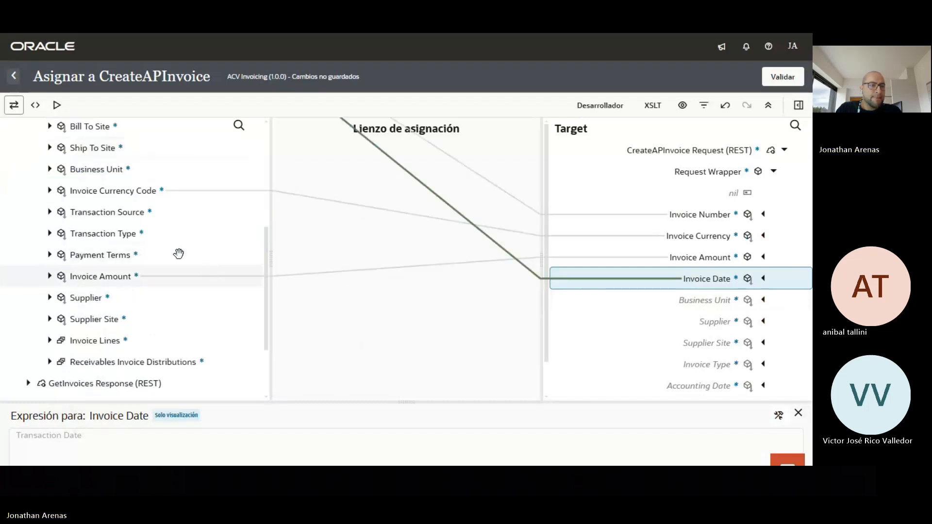
Map Business Unit, Supplier, Supplier Site, Transaction Type (to Invoice Type) and Accounting Date
{"action": "left_click_drag", "start_coordinate": [123, 168], "coordinate": [698, 306]}
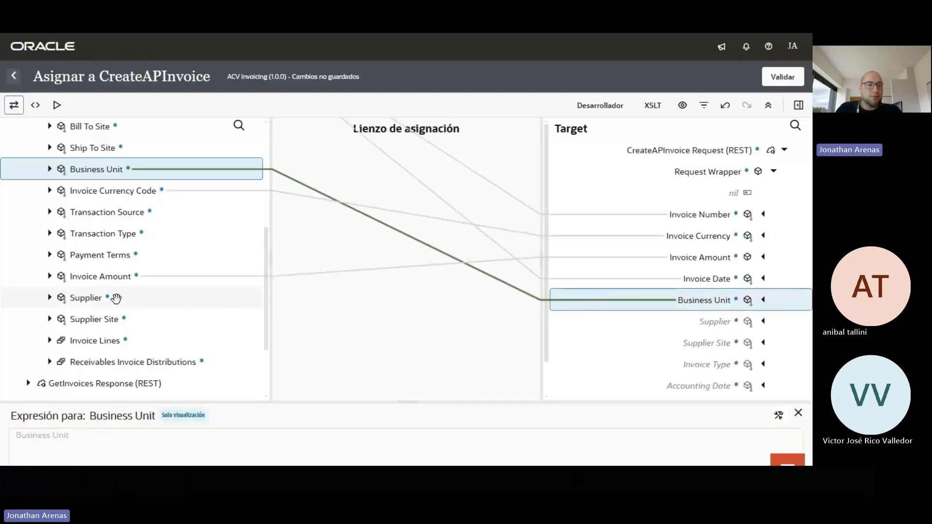
{"action": "left_click_drag", "start_coordinate": [96, 299], "coordinate": [706, 326]}
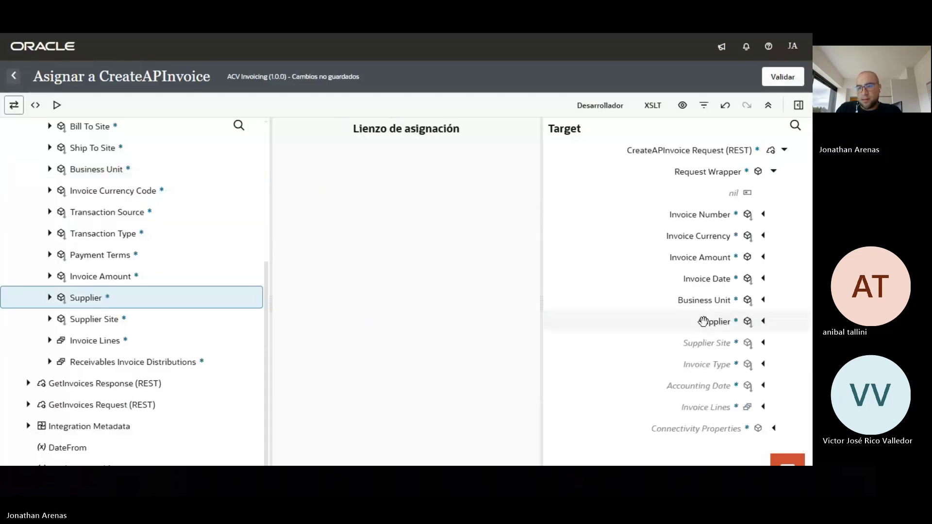
{"action": "left_click_drag", "start_coordinate": [113, 321], "coordinate": [686, 351]}
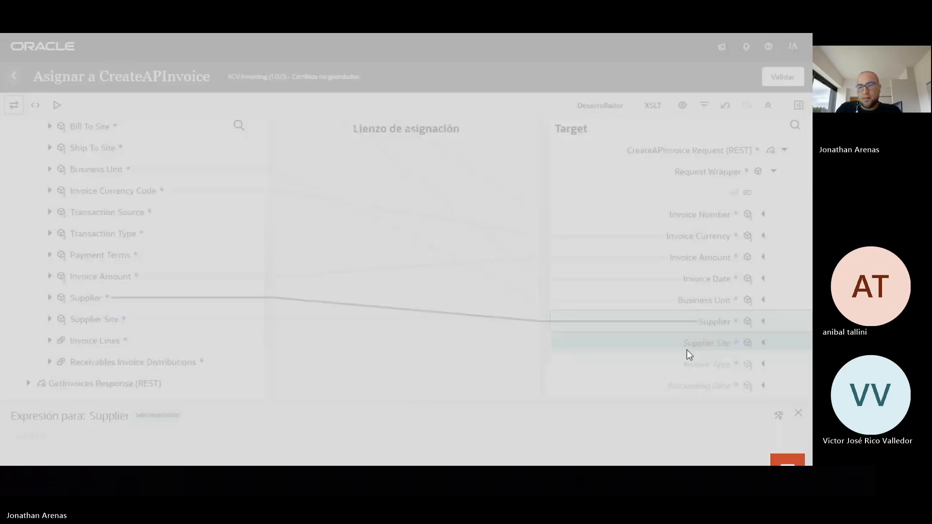
{"action": "left_click_drag", "start_coordinate": [119, 234], "coordinate": [705, 374]}
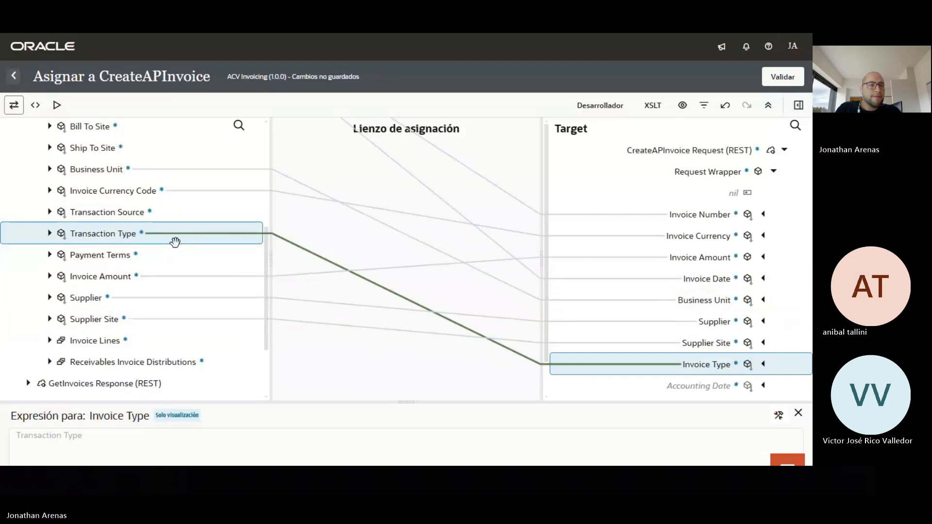
{"action": "scroll", "coordinate": [170, 232], "scroll_direction": "up", "scroll_amount": 3}
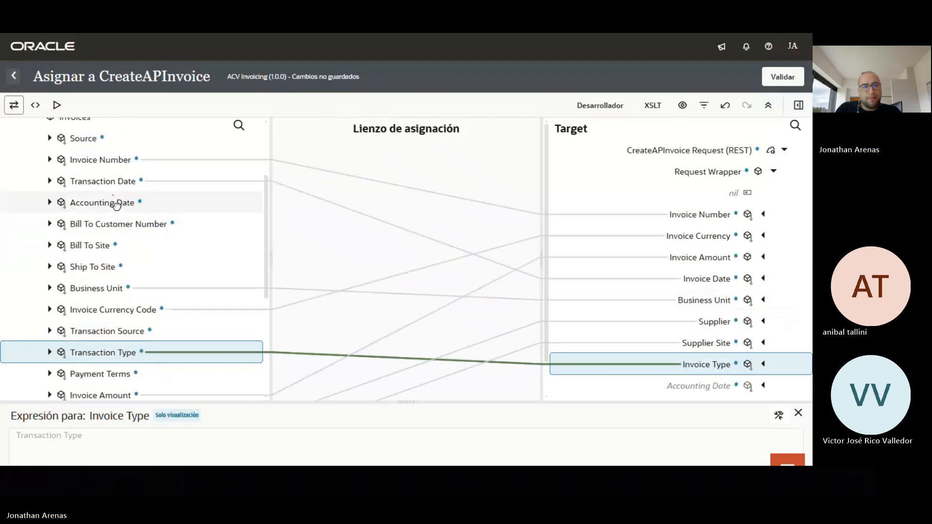
{"action": "left_click_drag", "start_coordinate": [117, 206], "coordinate": [679, 381]}
{"action": "scroll", "coordinate": [720, 276], "scroll_direction": "down", "scroll_amount": 2}
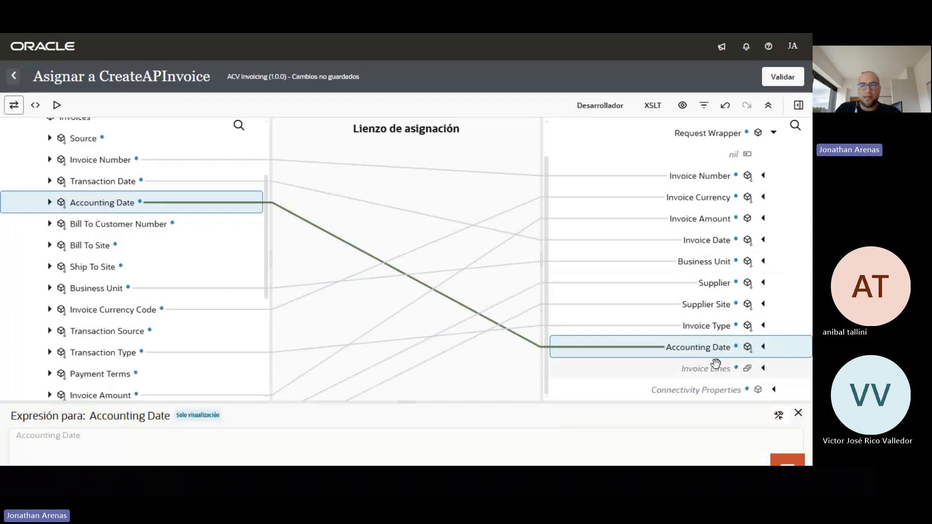
Switch the mapper to XSLT view and create Invoice Lines as a target node
{"action": "left_click", "coordinate": [652, 106]}
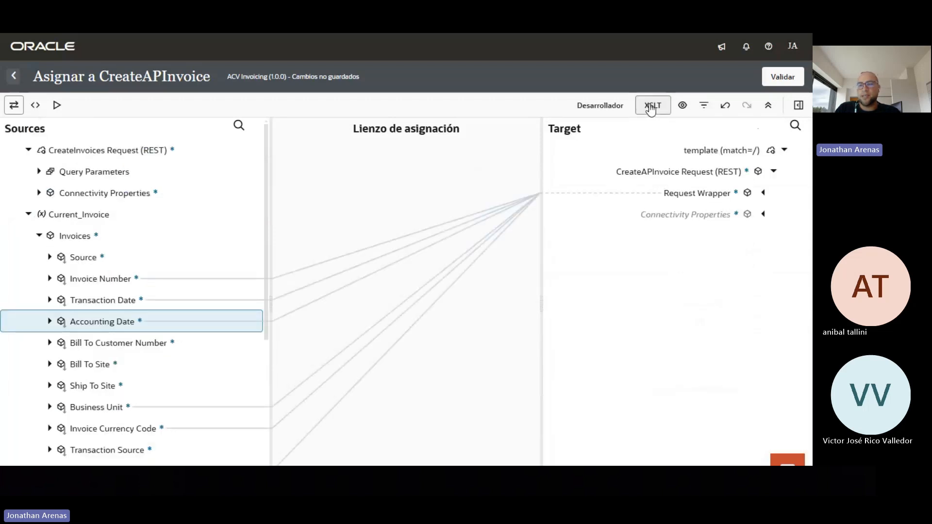
{"action": "left_click", "coordinate": [763, 193]}
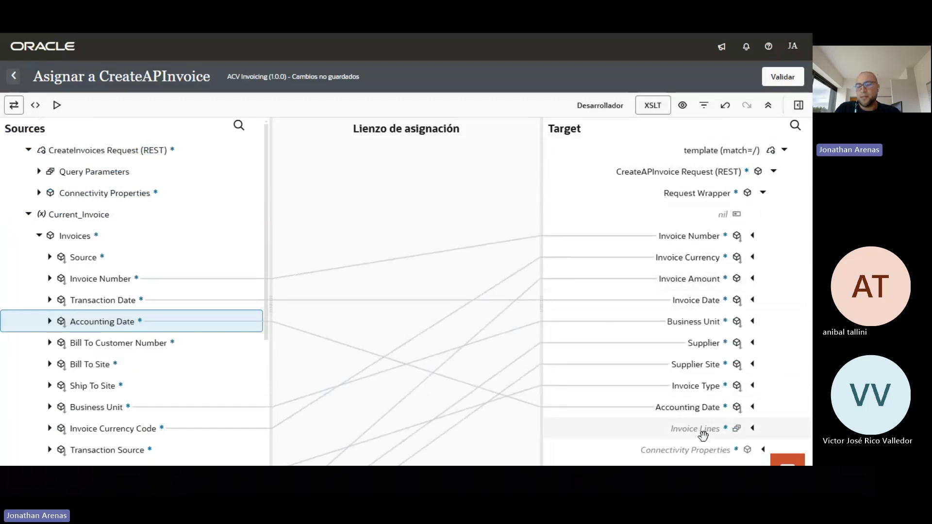
{"action": "right_click", "coordinate": [701, 429]}
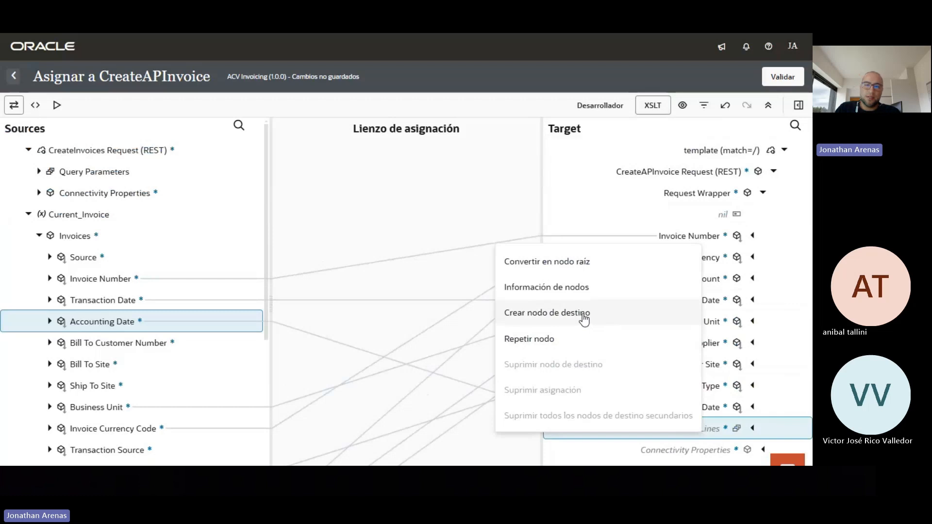
{"action": "left_click", "coordinate": [584, 316]}
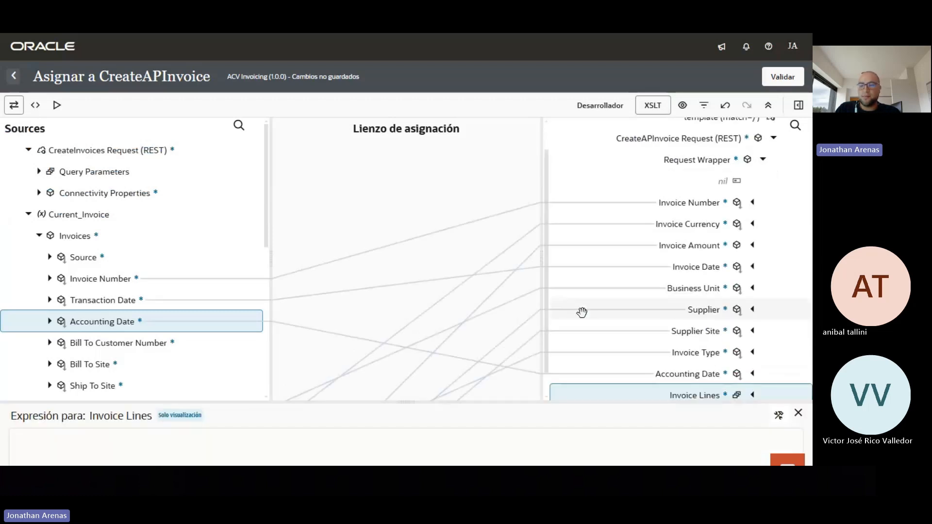
Wrap target Invoice Lines in a for-each looping over $Current_Invoice/nsmpr0:Invoices/nsmpr0:InvoiceLines
{"action": "left_click", "coordinate": [798, 108]}
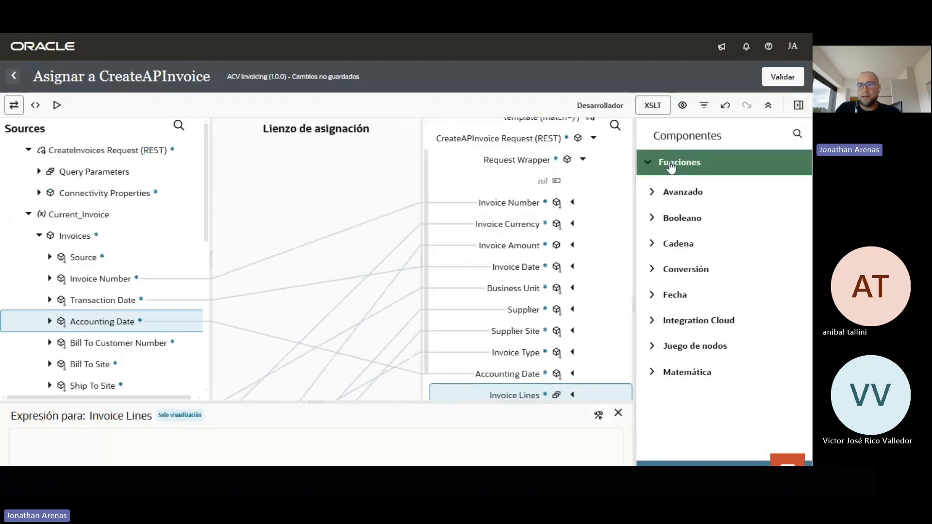
{"action": "left_click", "coordinate": [651, 165]}
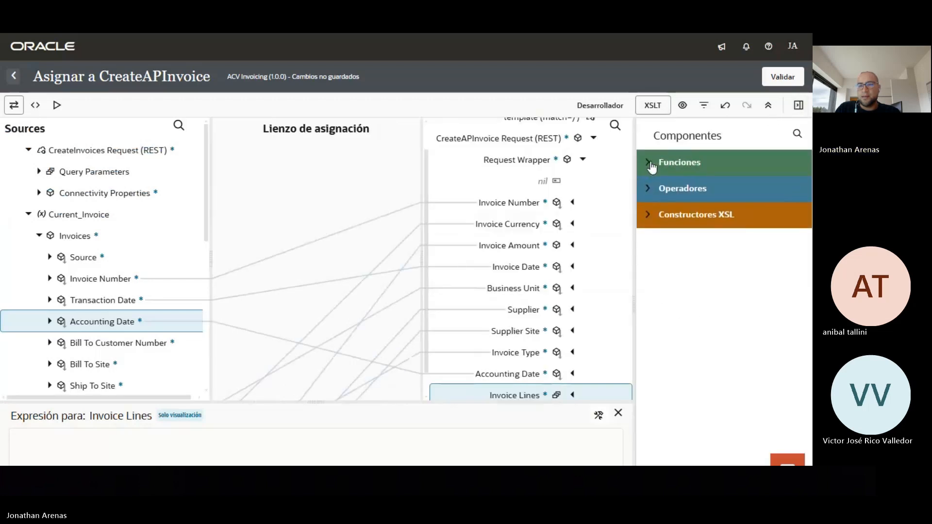
{"action": "left_click", "coordinate": [648, 216]}
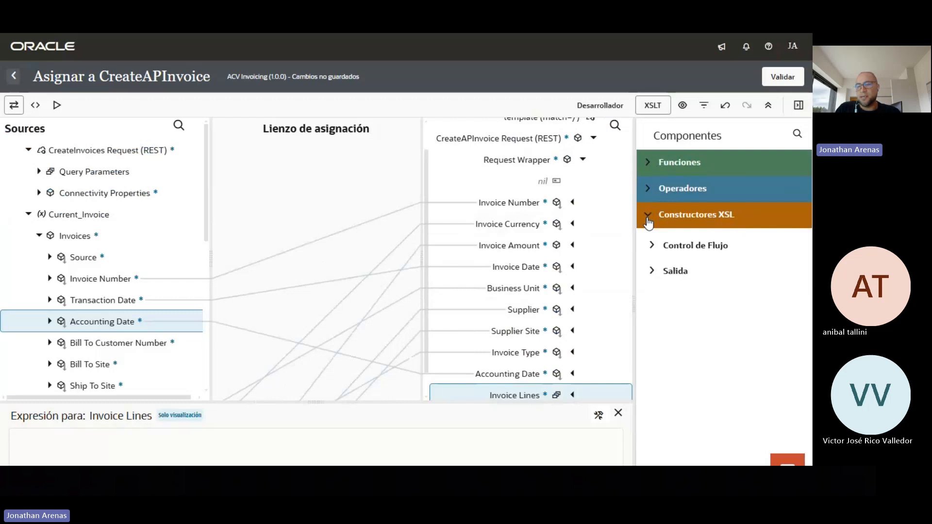
{"action": "left_click", "coordinate": [652, 246]}
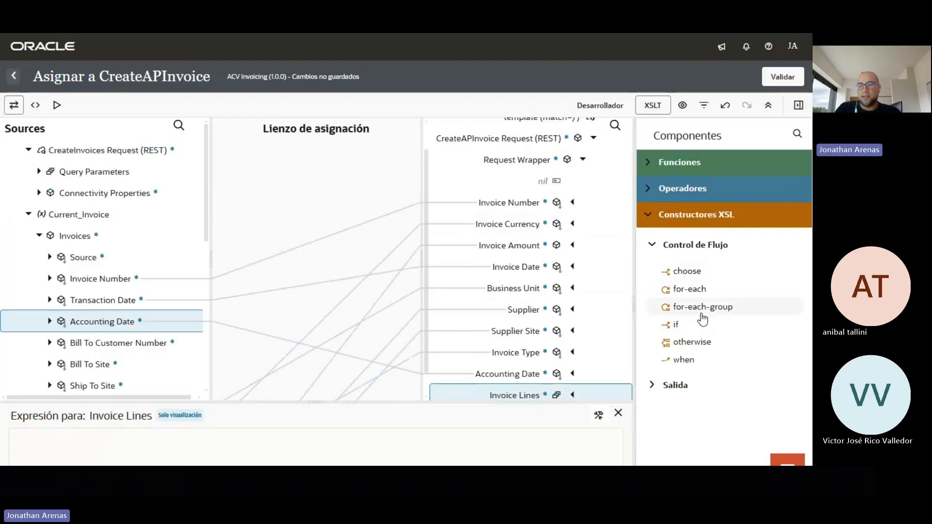
{"action": "left_click_drag", "start_coordinate": [696, 295], "coordinate": [596, 383]}
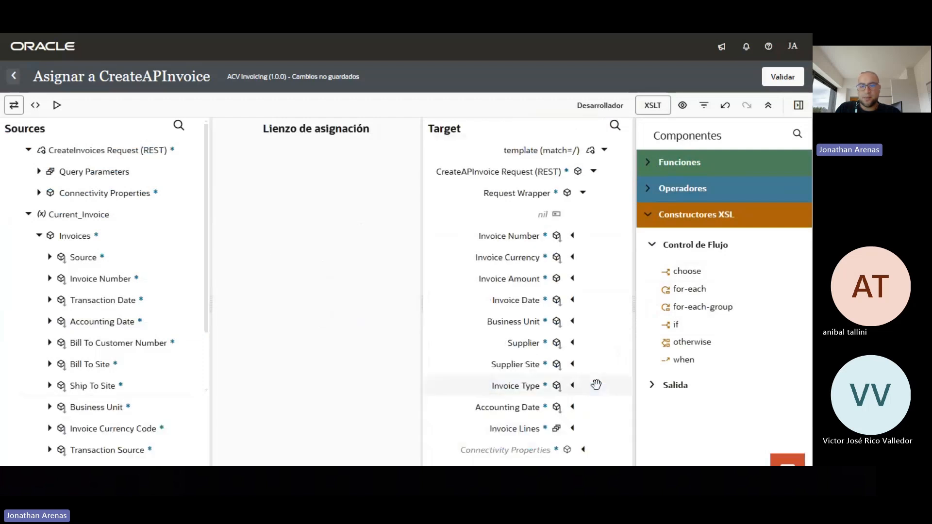
{"action": "left_click", "coordinate": [799, 107]}
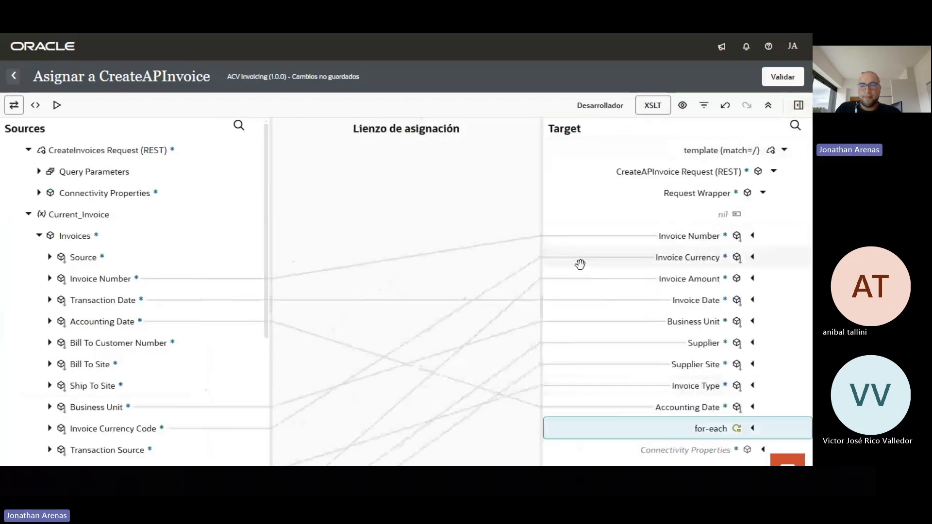
{"action": "scroll", "coordinate": [130, 315], "scroll_direction": "down", "scroll_amount": 3}
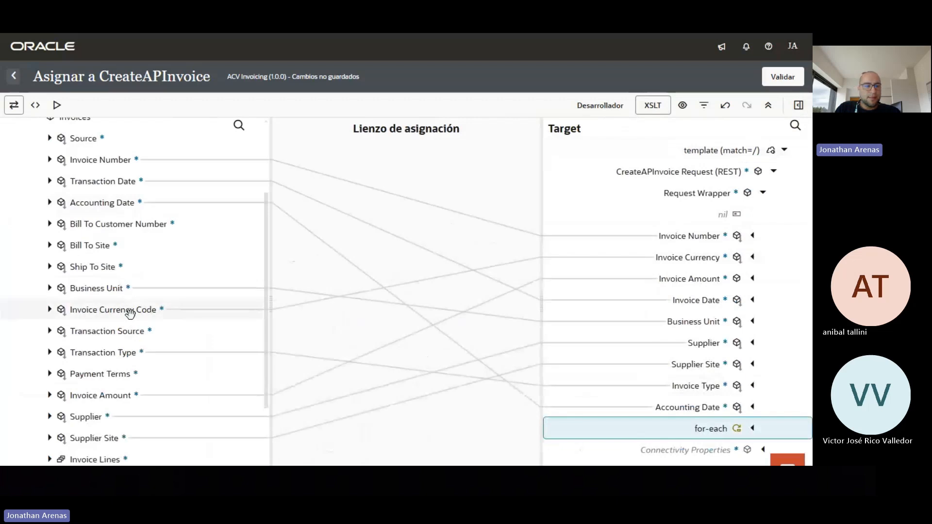
{"action": "scroll", "coordinate": [129, 316], "scroll_direction": "down", "scroll_amount": 3}
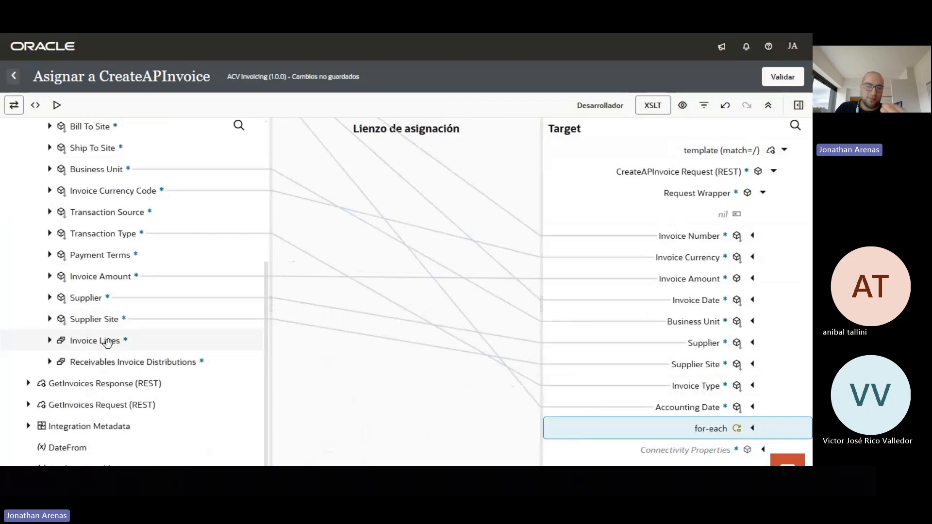
{"action": "left_click_drag", "start_coordinate": [100, 343], "coordinate": [697, 434]}
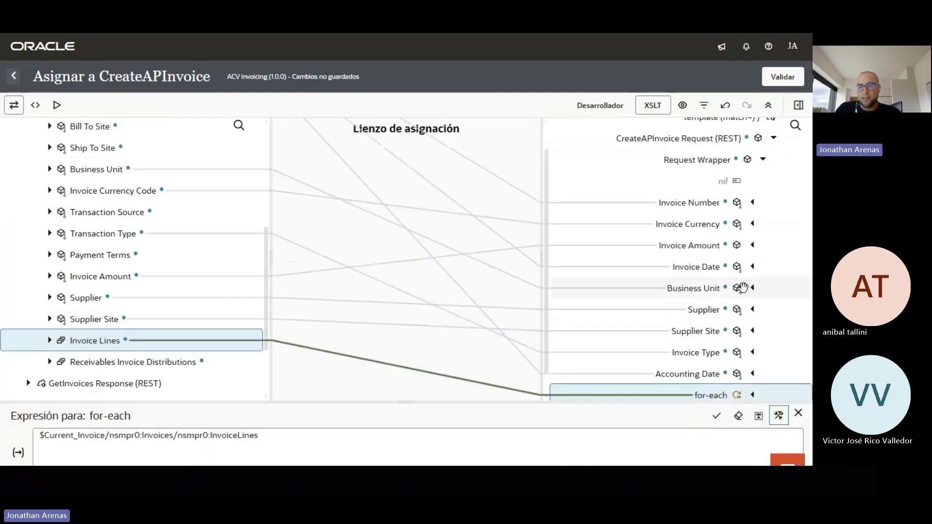
Map line fields Line Number, Description, Quantity, and Unit Selling Price into Unit Price
{"action": "left_click", "coordinate": [752, 369]}
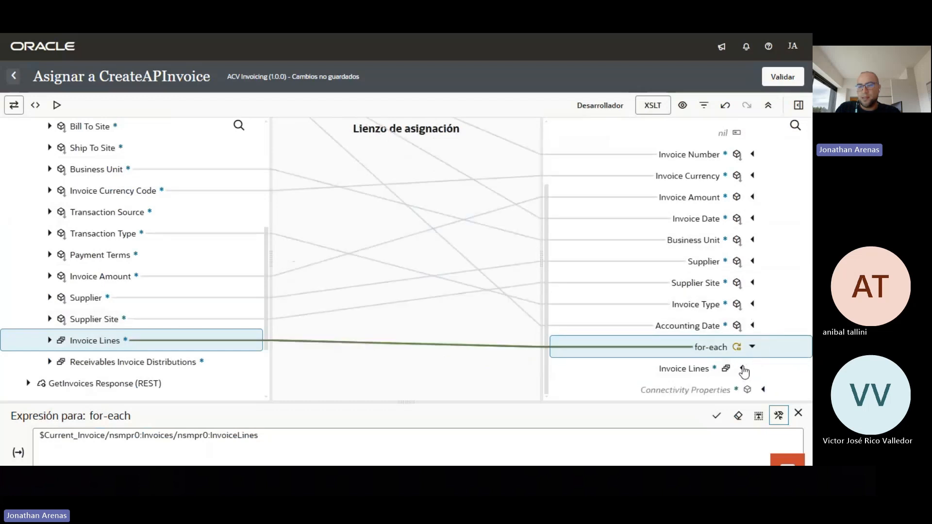
{"action": "left_click", "coordinate": [742, 369]}
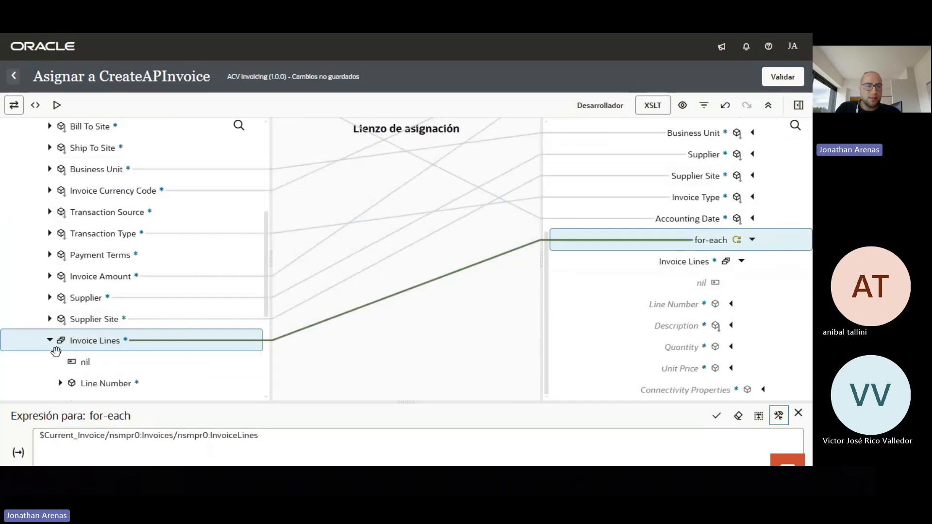
{"action": "scroll", "coordinate": [116, 340], "scroll_direction": "down", "scroll_amount": 2}
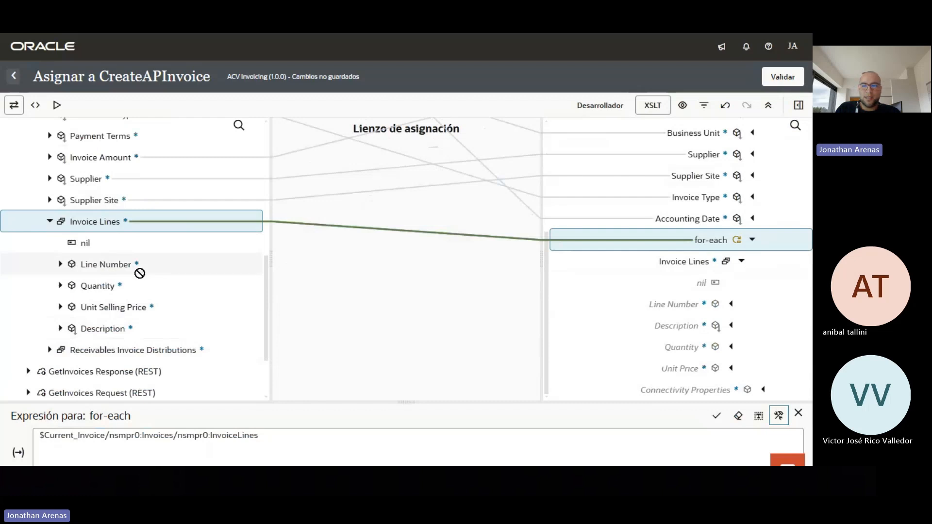
{"action": "left_click_drag", "start_coordinate": [140, 273], "coordinate": [661, 305]}
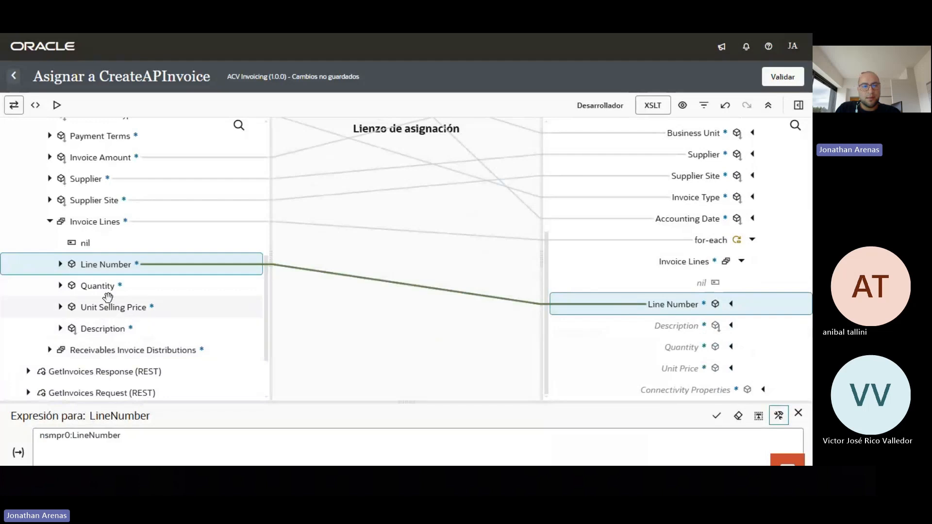
{"action": "left_click_drag", "start_coordinate": [110, 326], "coordinate": [647, 329]}
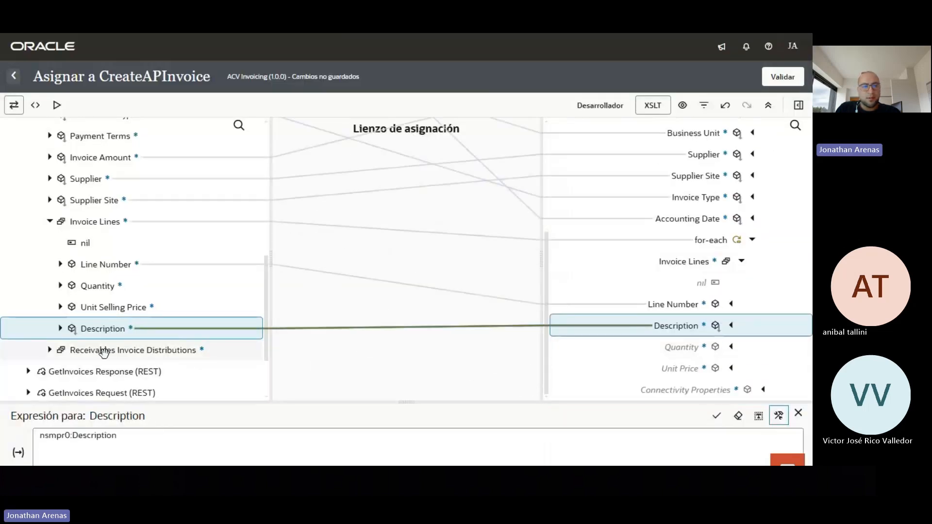
{"action": "left_click_drag", "start_coordinate": [99, 286], "coordinate": [671, 354]}
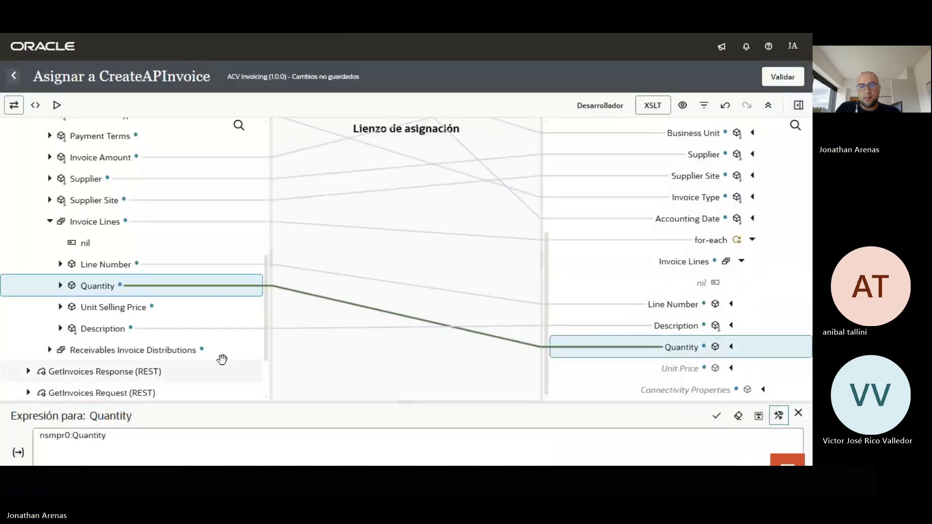
{"action": "left_click_drag", "start_coordinate": [118, 313], "coordinate": [660, 374]}
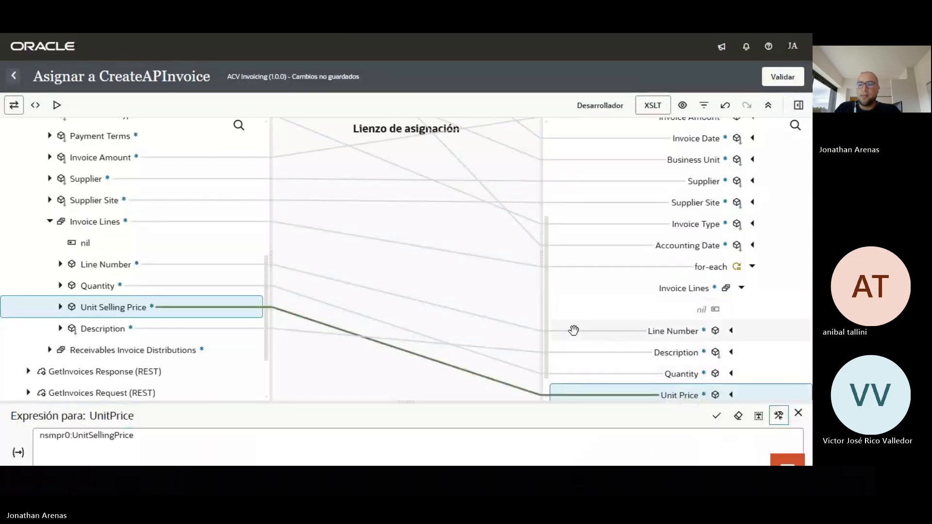
Validate the CreateAPInvoice mapping, save ACV Invoicing as 1.0.0 Configurado, and pan to Ruta 2
{"action": "left_click", "coordinate": [783, 78]}
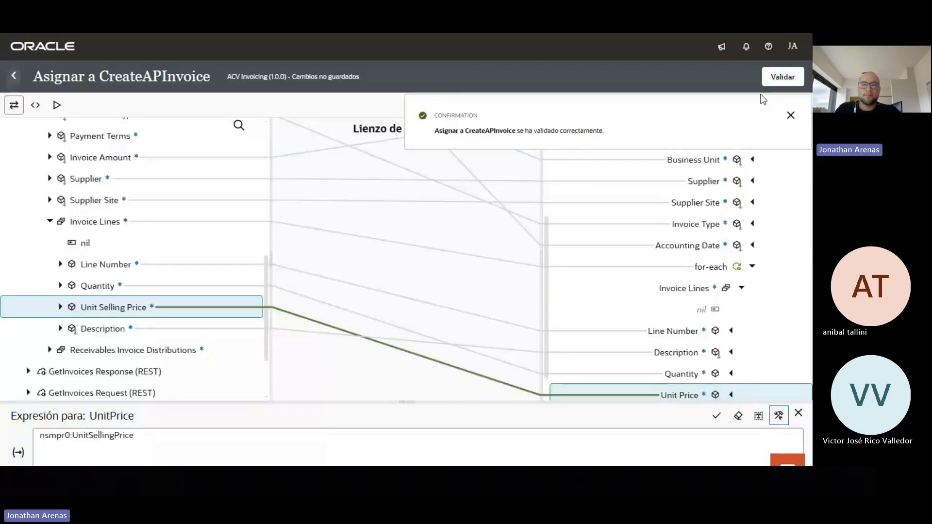
{"action": "left_click", "coordinate": [13, 77]}
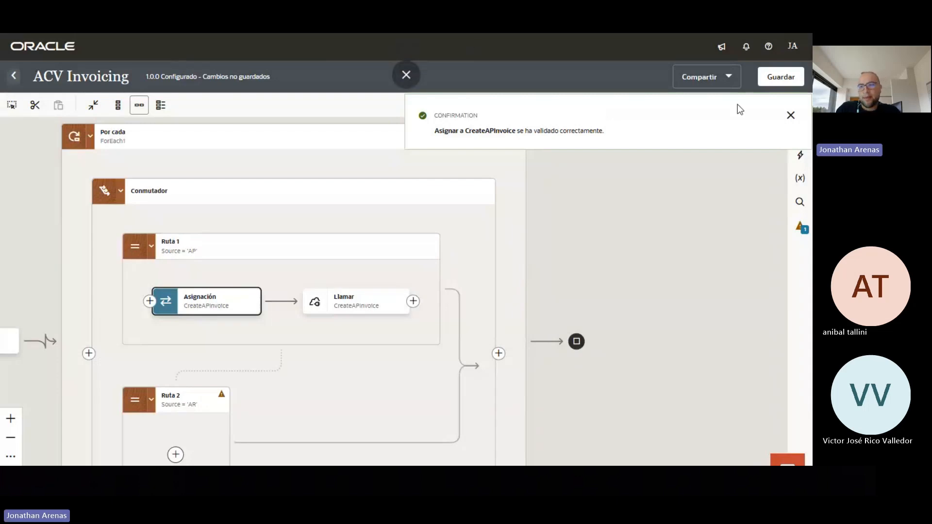
{"action": "left_click", "coordinate": [794, 77]}
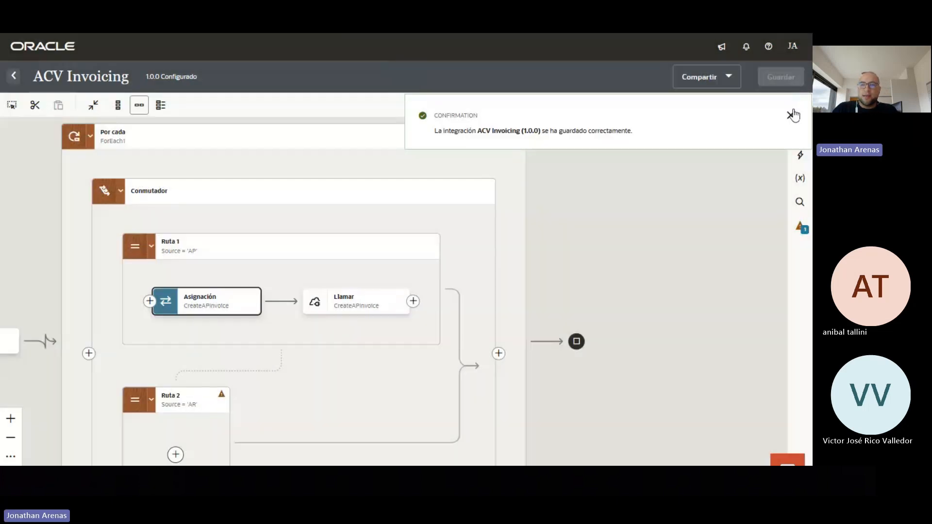
{"action": "left_click", "coordinate": [793, 115]}
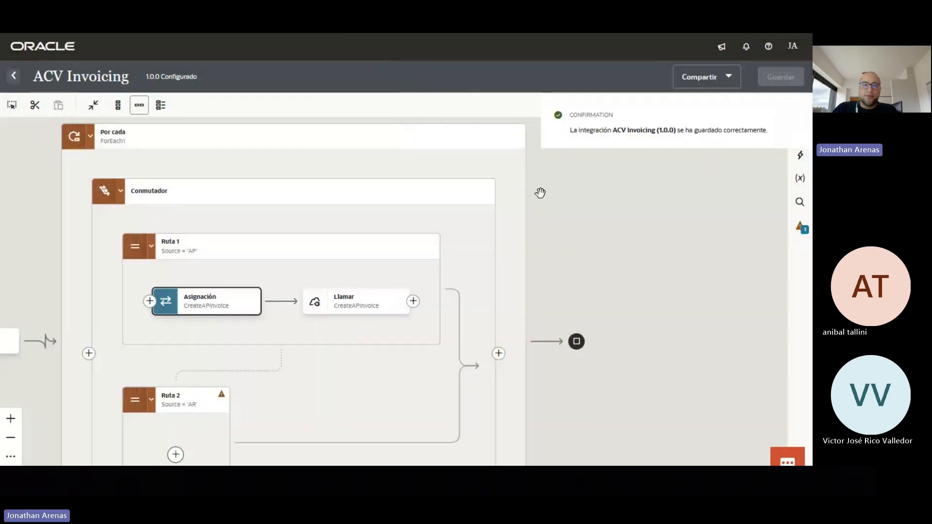
{"action": "left_click_drag", "start_coordinate": [566, 250], "coordinate": [599, 175]}
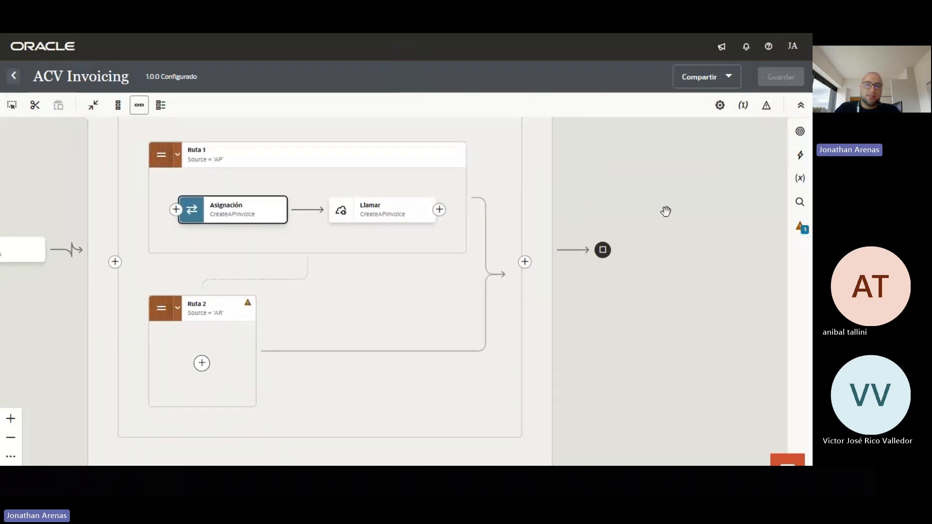
{"action": "left_click_drag", "start_coordinate": [665, 210], "coordinate": [668, 166]}
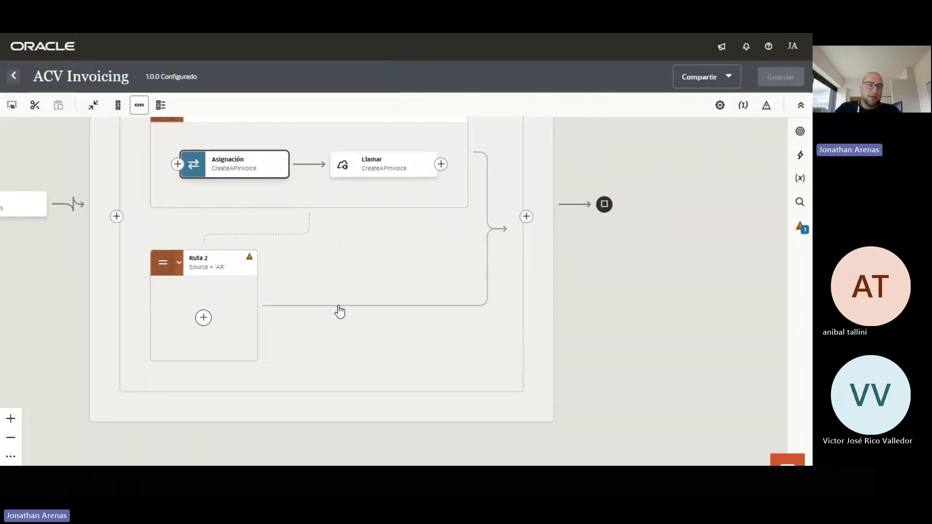
Add a REST invoke named CreateARInvoice on the ACV Oracle Fusion connection in Ruta 2
{"action": "left_click", "coordinate": [204, 316]}
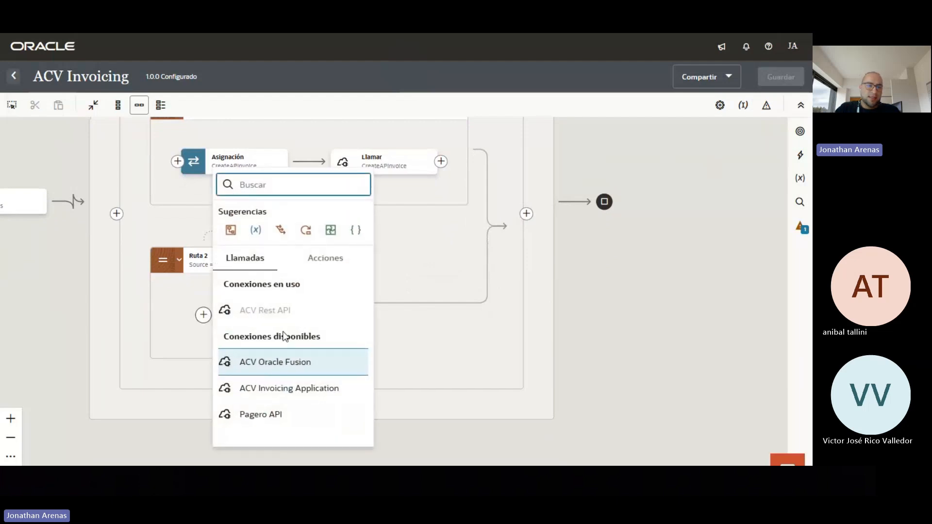
{"action": "left_click", "coordinate": [289, 364]}
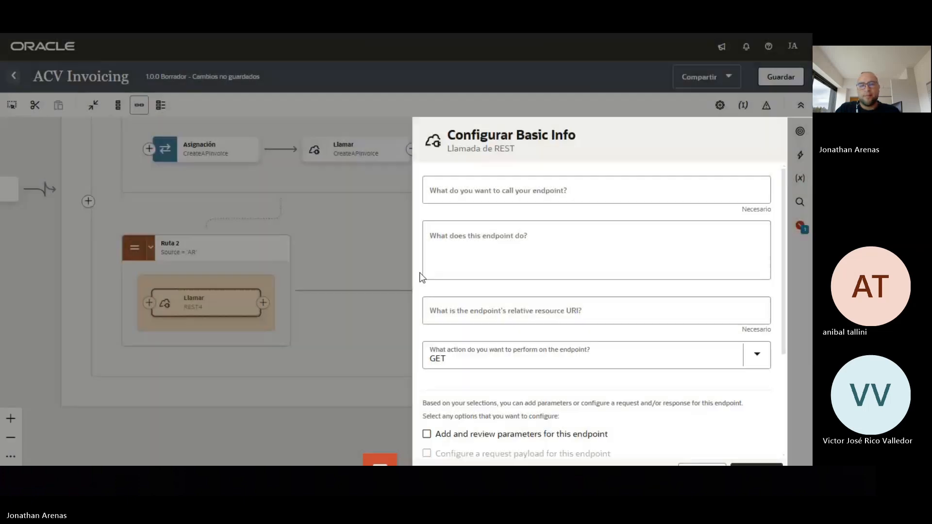
{"action": "left_click", "coordinate": [468, 192]}
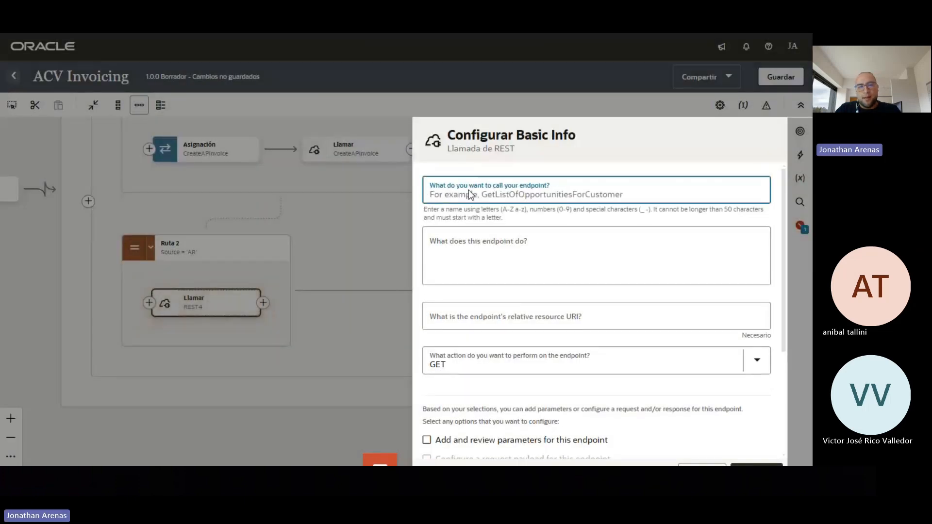
{"action": "type", "text": "CreateARInvoice"}
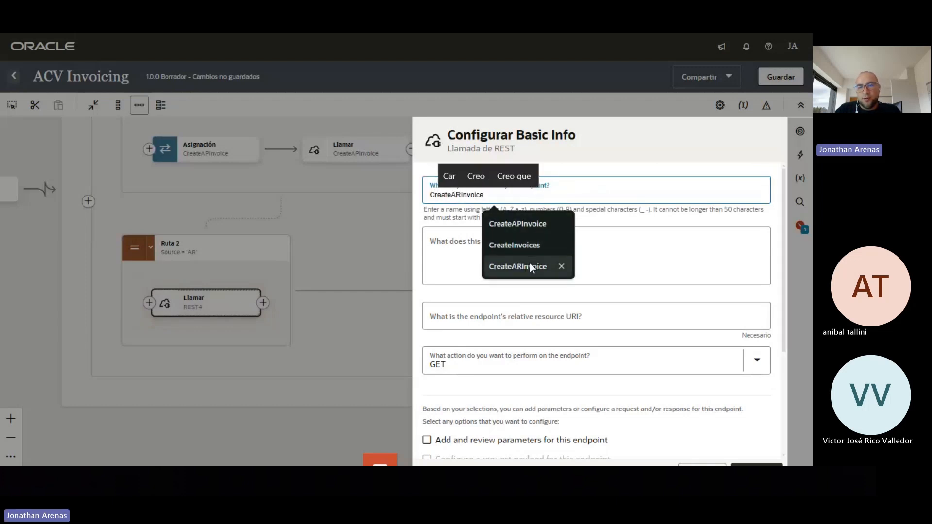
{"action": "left_click", "coordinate": [529, 266]}
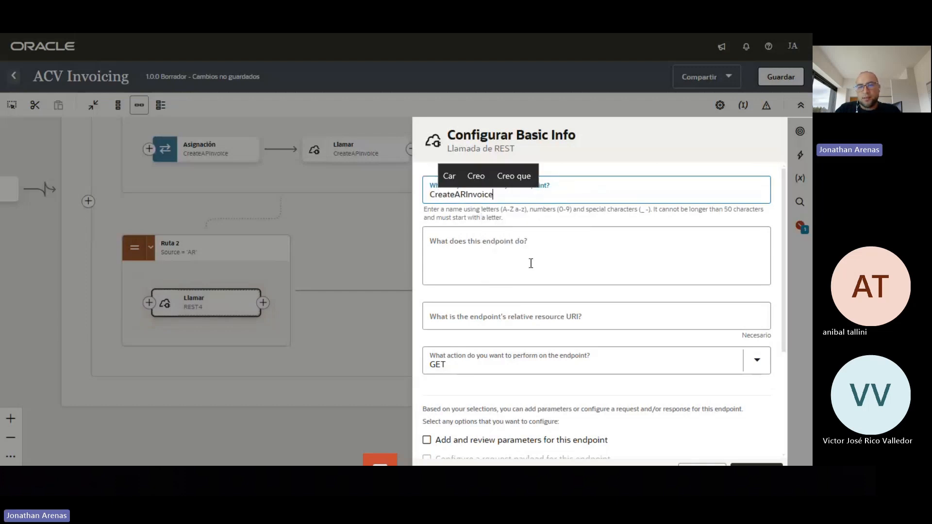
{"action": "left_click", "coordinate": [535, 318]}
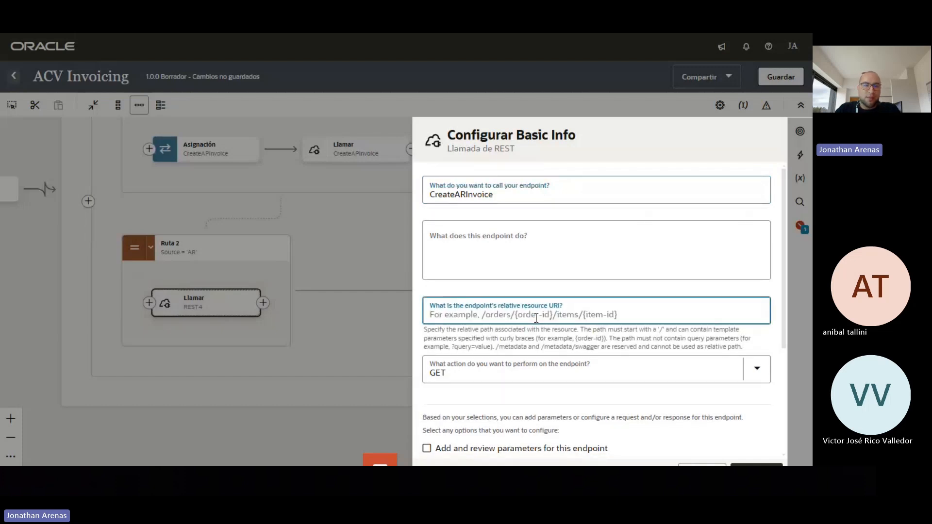
{"action": "key", "text": "alt+Tab"}
{"action": "key", "text": "Tab"}
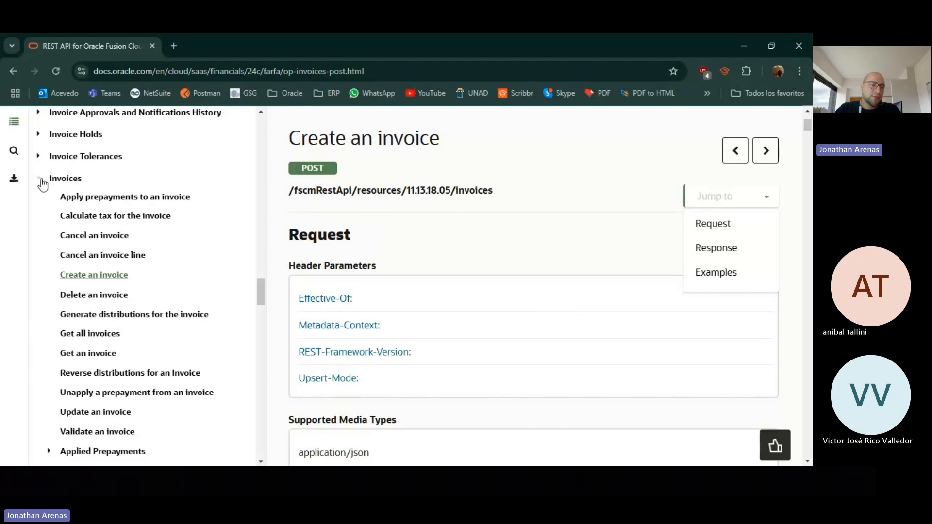
Open the Create a receivables invoice page under Receivables Invoices in the REST docs
{"action": "left_click", "coordinate": [41, 182]}
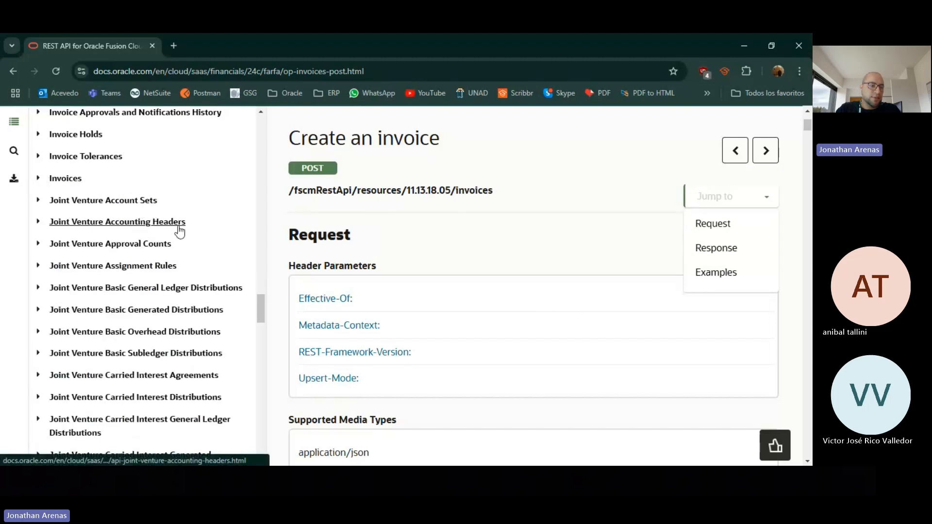
{"action": "scroll", "coordinate": [180, 232], "scroll_direction": "down", "scroll_amount": 7}
{"action": "scroll", "coordinate": [184, 251], "scroll_direction": "down", "scroll_amount": 12}
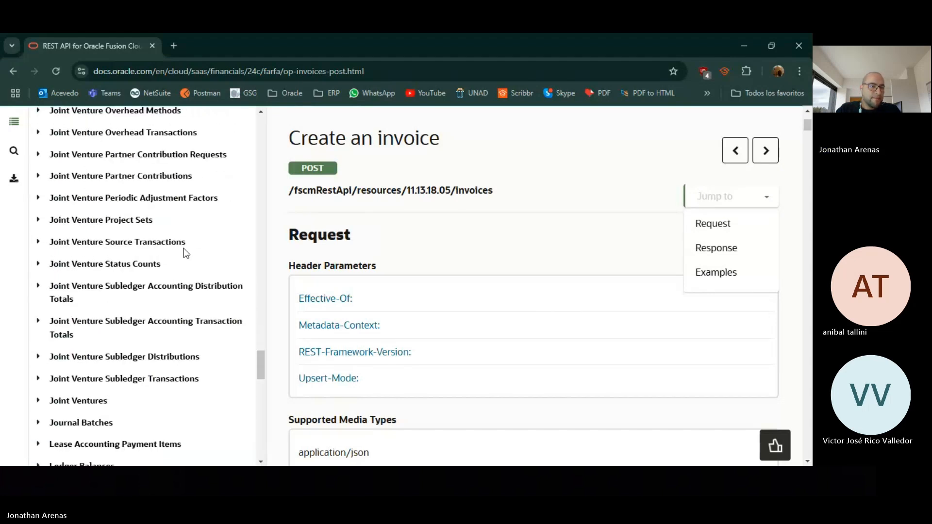
{"action": "scroll", "coordinate": [185, 257], "scroll_direction": "down", "scroll_amount": 5}
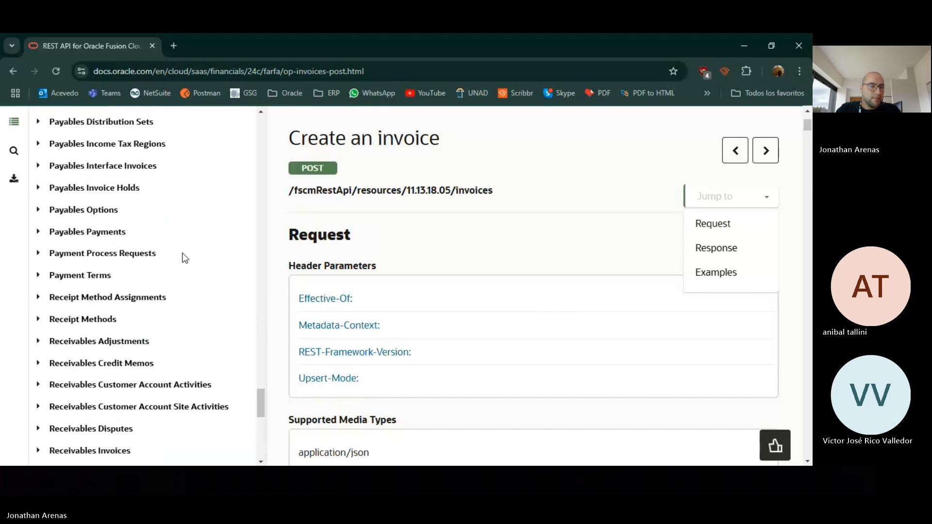
{"action": "scroll", "coordinate": [184, 258], "scroll_direction": "down", "scroll_amount": 3}
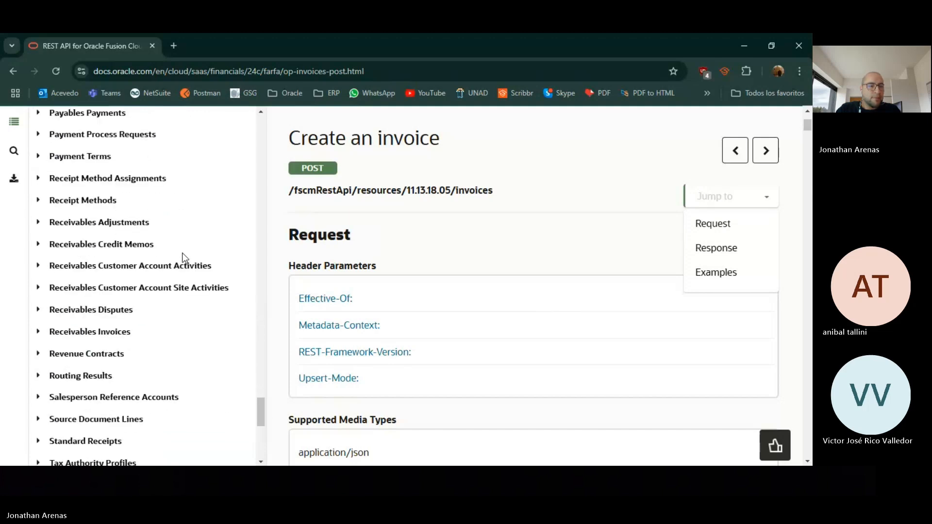
{"action": "scroll", "coordinate": [185, 258], "scroll_direction": "down", "scroll_amount": 2}
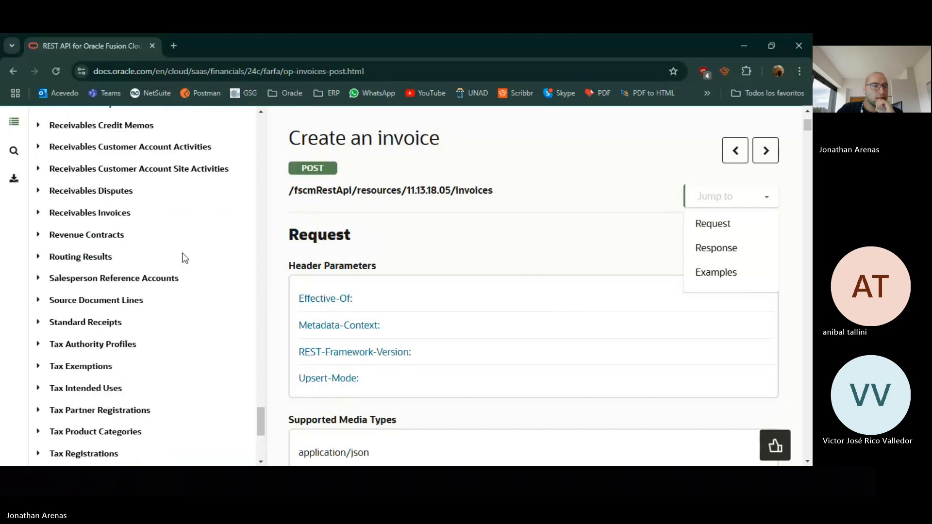
{"action": "scroll", "coordinate": [184, 258], "scroll_direction": "down", "scroll_amount": 2}
{"action": "scroll", "coordinate": [184, 257], "scroll_direction": "down", "scroll_amount": 2}
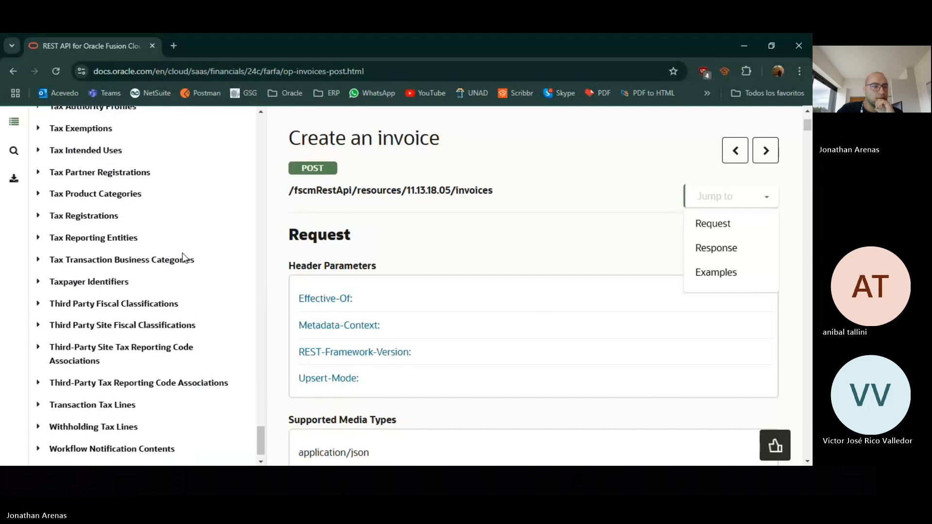
{"action": "scroll", "coordinate": [184, 258], "scroll_direction": "down", "scroll_amount": 3}
{"action": "scroll", "coordinate": [168, 290], "scroll_direction": "up", "scroll_amount": 4}
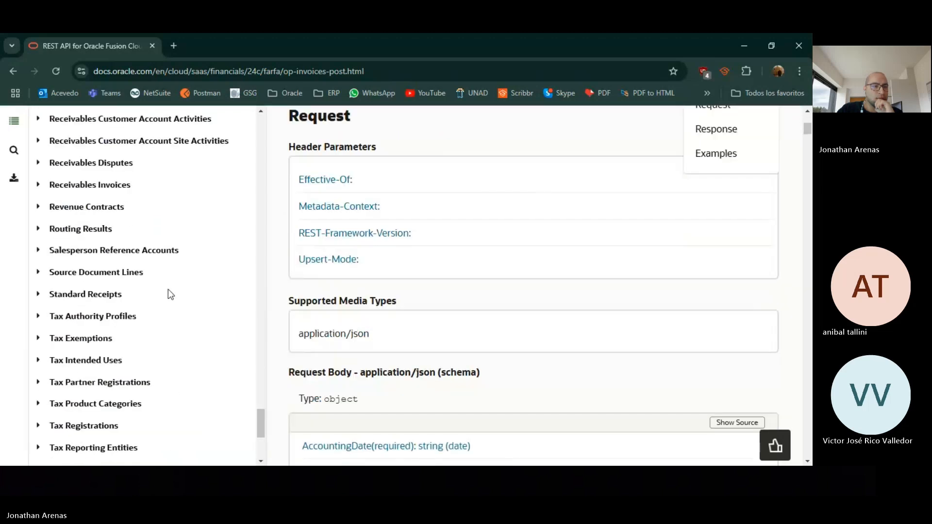
{"action": "left_click", "coordinate": [39, 185]}
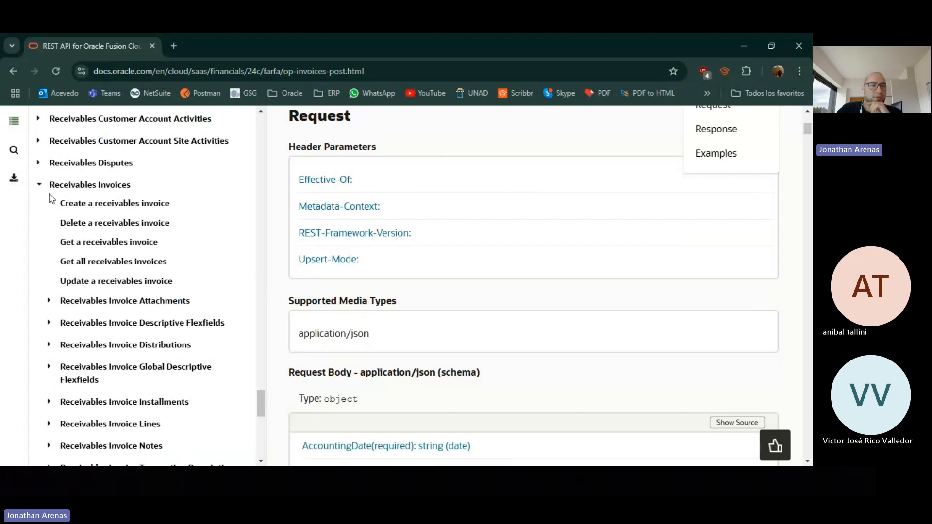
{"action": "left_click", "coordinate": [120, 210]}
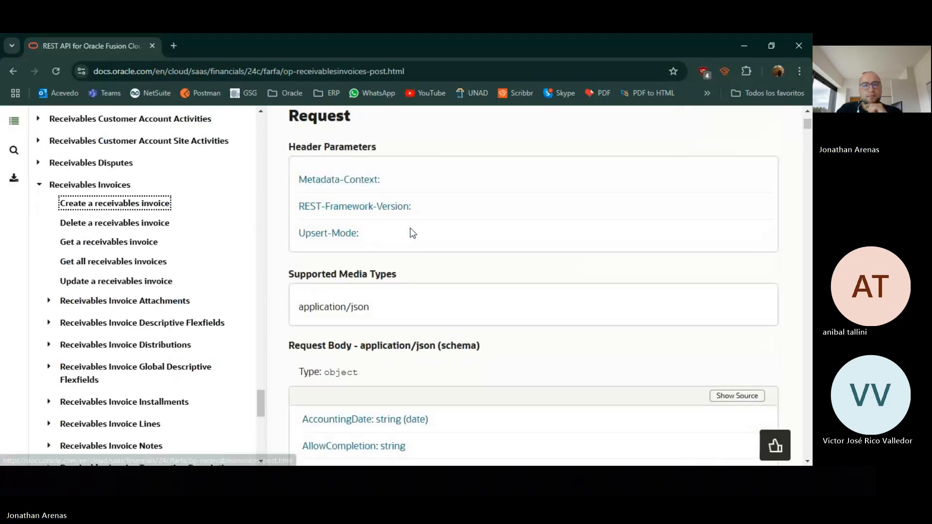
Copy the POST path /fscmRestApi/resources/11.13.18.05/receivablesInvoices into the endpoint's resource URI field
{"action": "scroll", "coordinate": [590, 203], "scroll_direction": "up", "scroll_amount": 5}
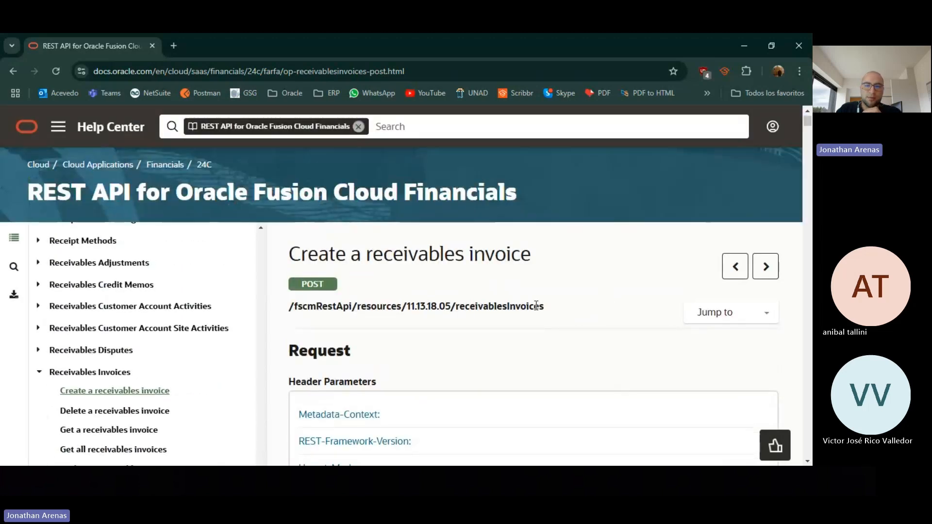
{"action": "left_click_drag", "start_coordinate": [545, 307], "coordinate": [294, 311]}
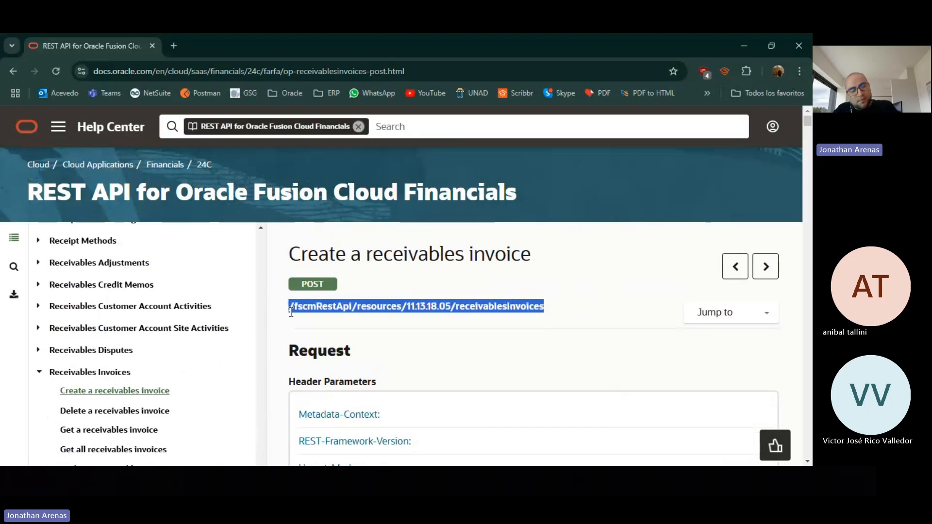
{"action": "key", "text": "alt+Tab"}
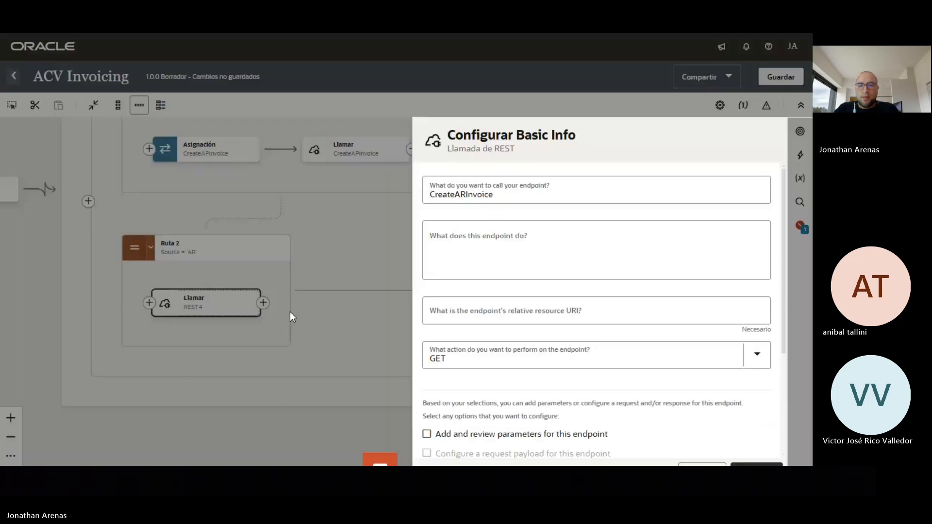
{"action": "left_click", "coordinate": [484, 316]}
Set the receivablesInvoices URI with POST action and enable request payload and response configuration
{"action": "type", "text": "/fscmRestApi/resources/11.13.18.05/receivablesInvoices"}
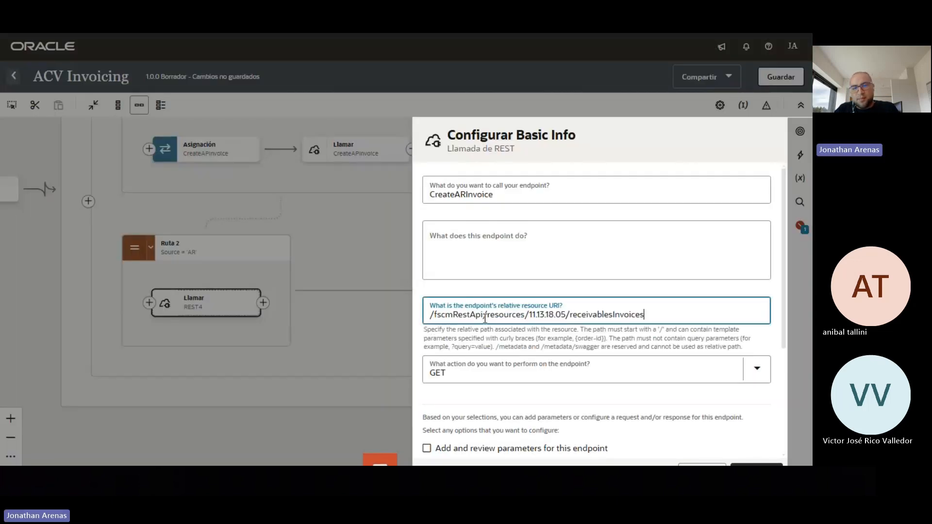
{"action": "left_click", "coordinate": [756, 373]}
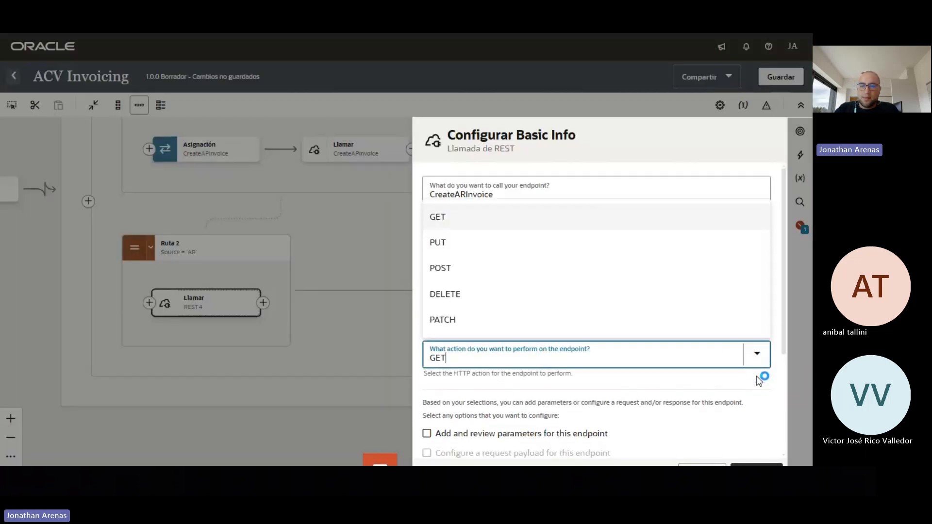
{"action": "left_click", "coordinate": [514, 268]}
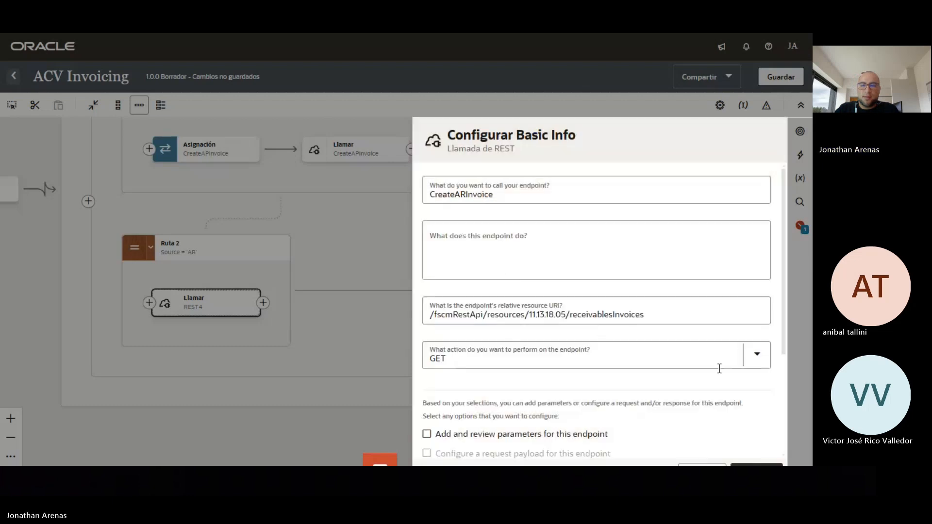
{"action": "left_click", "coordinate": [757, 356]}
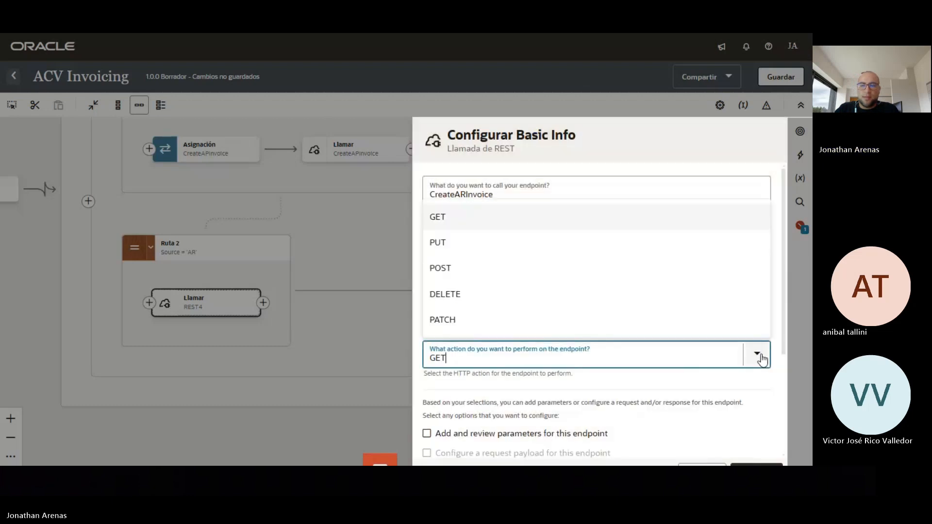
{"action": "left_click", "coordinate": [491, 271]}
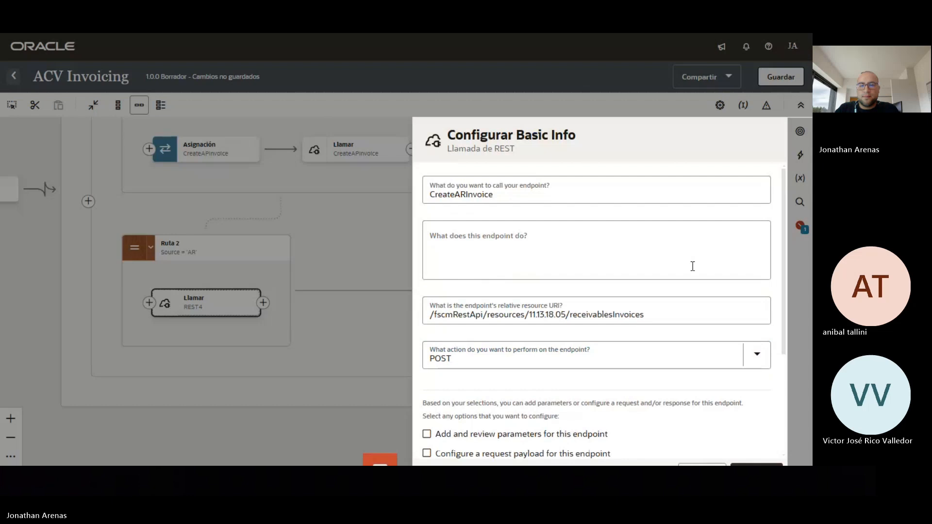
{"action": "scroll", "coordinate": [692, 266], "scroll_direction": "down", "scroll_amount": 3}
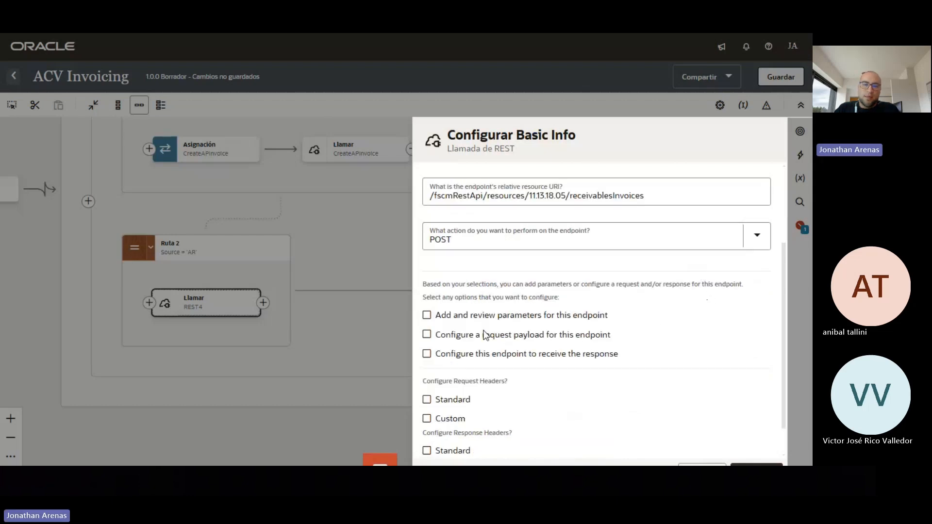
{"action": "left_click", "coordinate": [429, 334]}
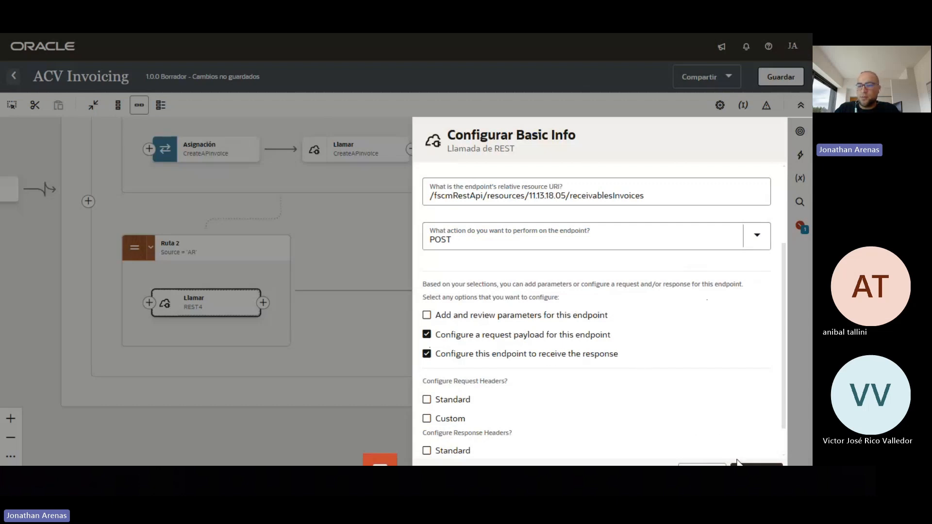
{"action": "left_click", "coordinate": [757, 465]}
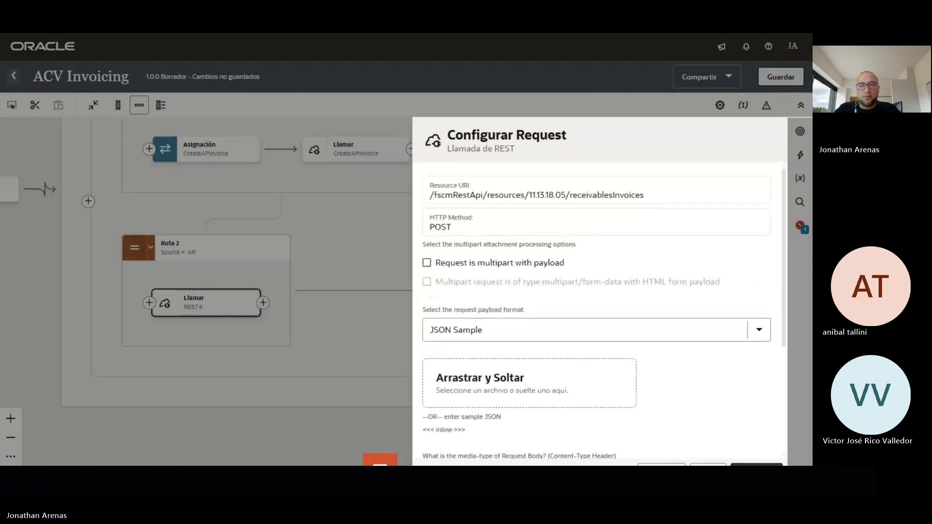
Choose an inline sample JSON for the request and copy AR Invoice Request.json from Sublime Text
{"action": "scroll", "coordinate": [687, 377], "scroll_direction": "down", "scroll_amount": 3}
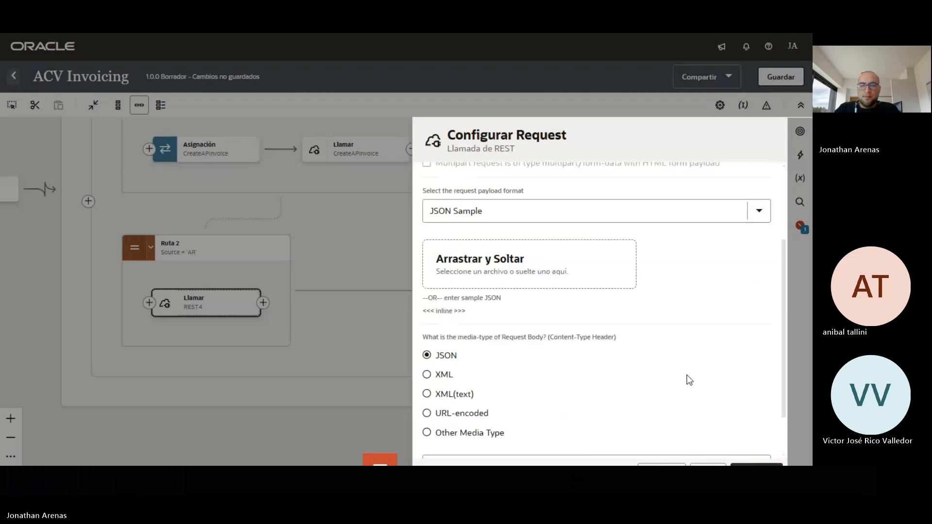
{"action": "left_click", "coordinate": [449, 311]}
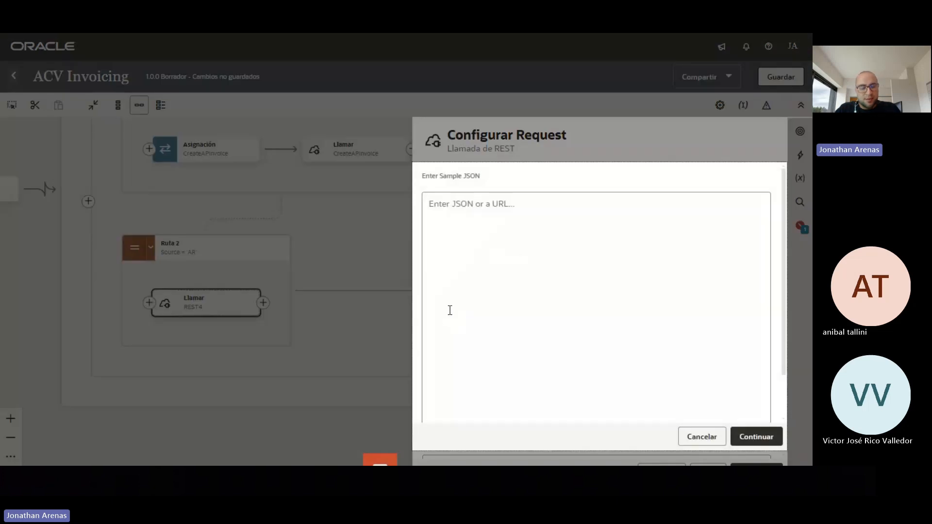
{"action": "key", "text": "alt+Tab"}
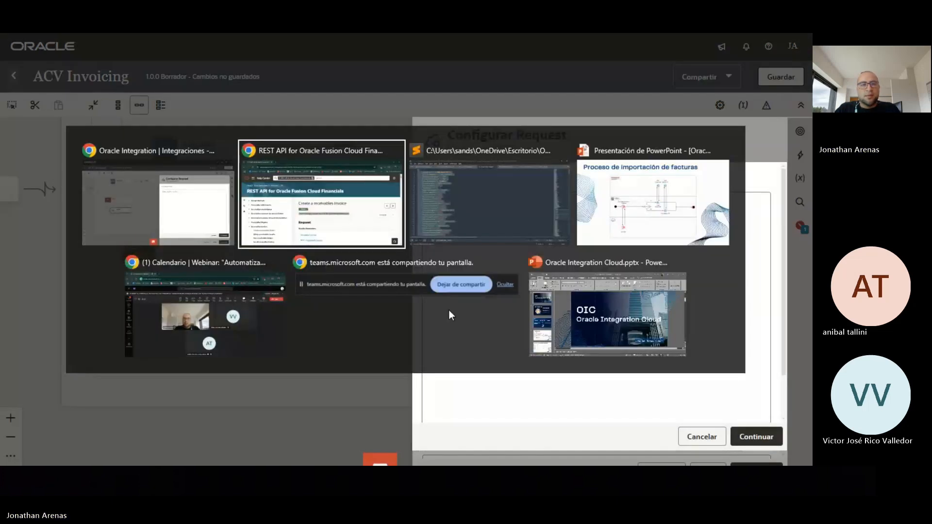
{"action": "key", "text": "alt+Tab"}
{"action": "key", "text": "Tab"}
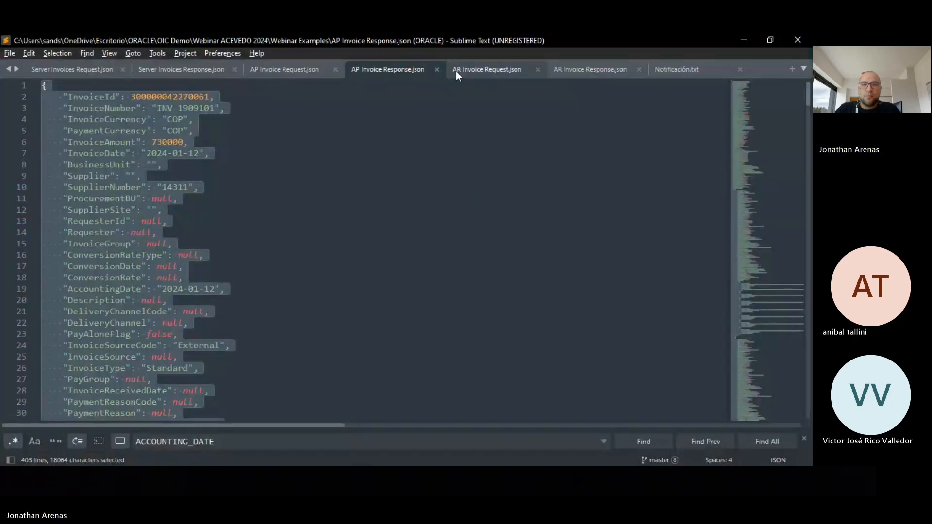
{"action": "left_click", "coordinate": [476, 70]}
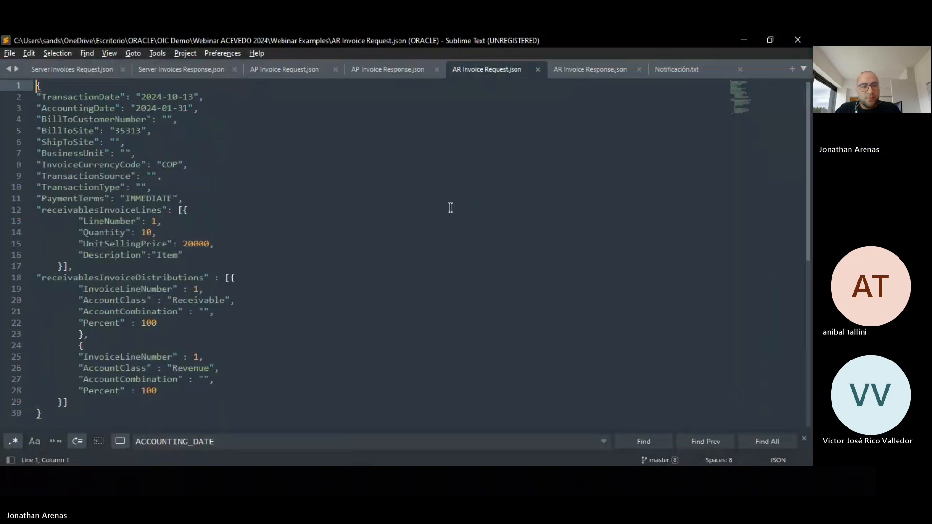
{"action": "key", "text": "ctrl+a"}
{"action": "key", "text": "ctrl+c"}
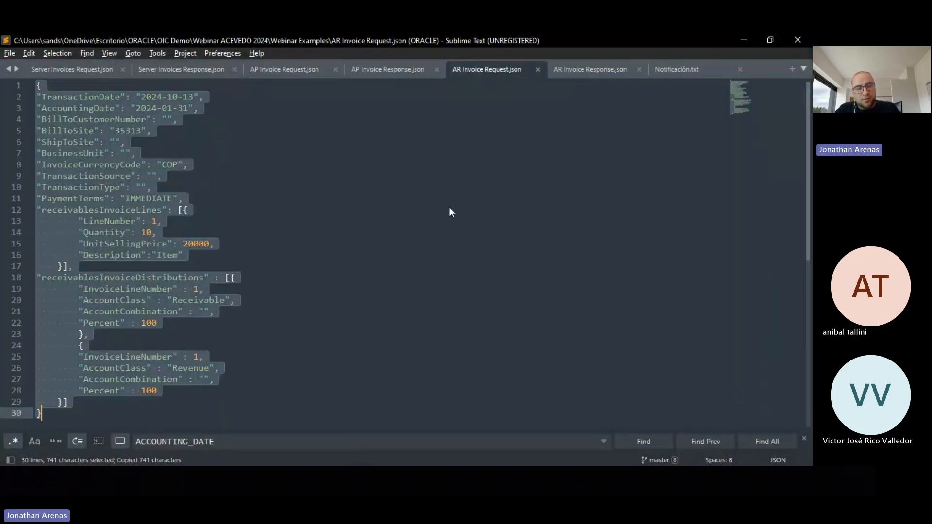
{"action": "key", "text": "alt+Tab"}
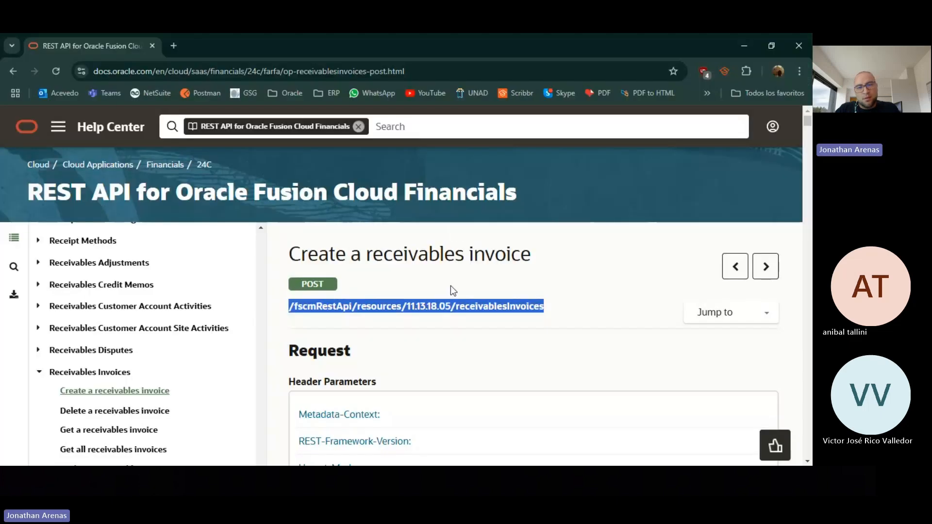
{"action": "key", "text": "alt+Tab"}
{"action": "key", "text": "Tab"}
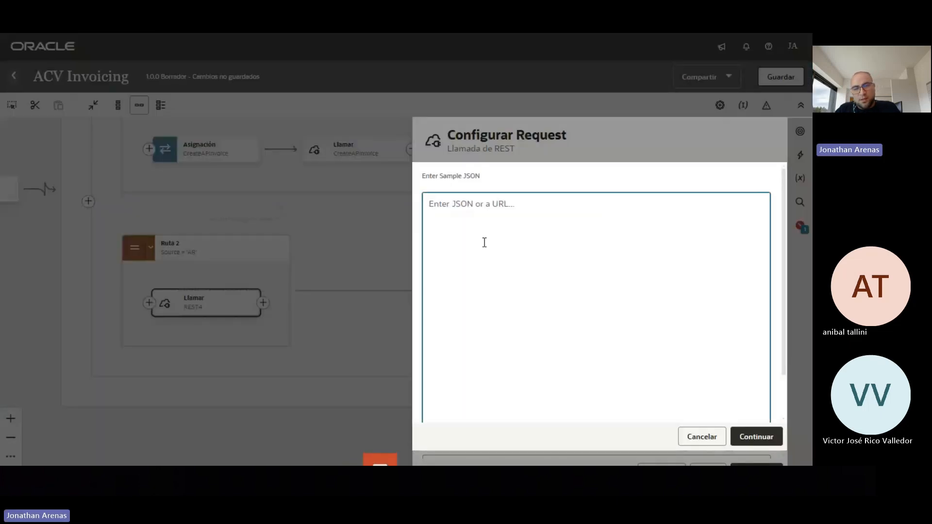
Apply the AR Invoice Request JSON as the request sample and proceed to the response step
{"action": "key", "text": "ctrl+v"}
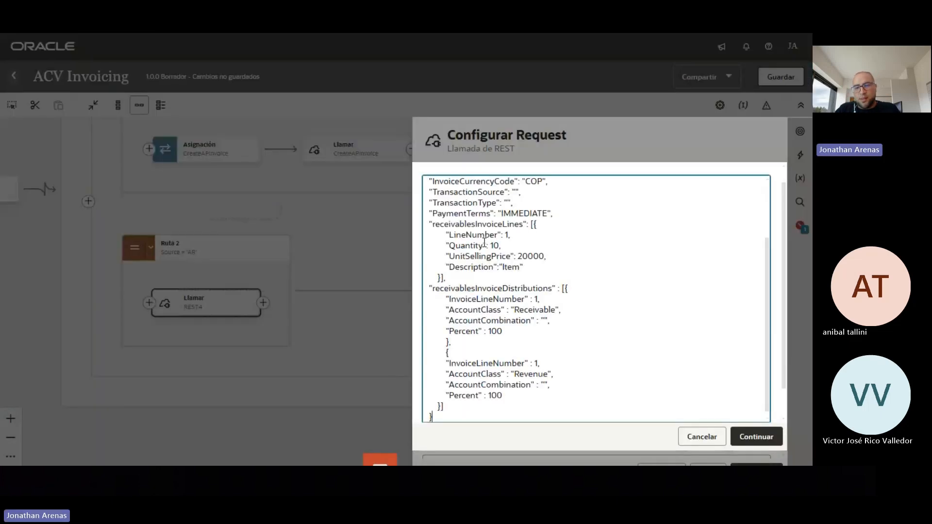
{"action": "left_click", "coordinate": [754, 437]}
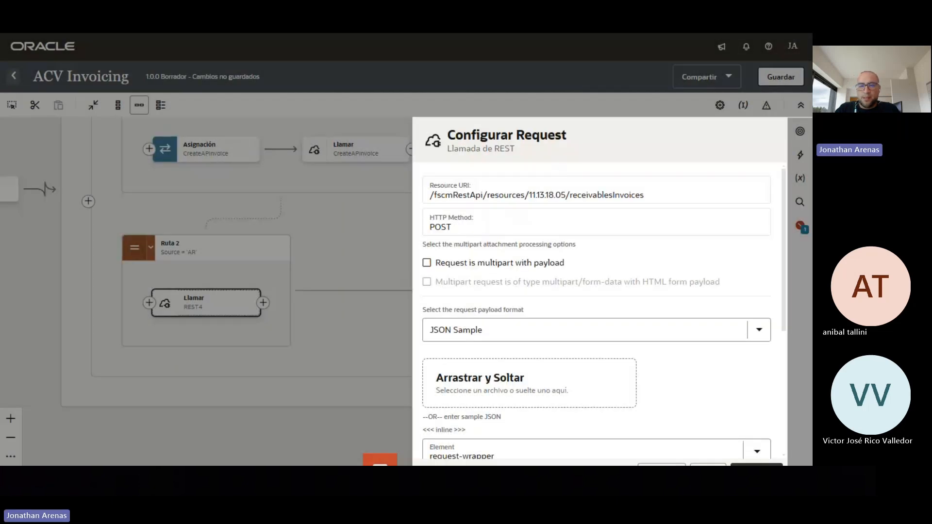
{"action": "left_click", "coordinate": [756, 465]}
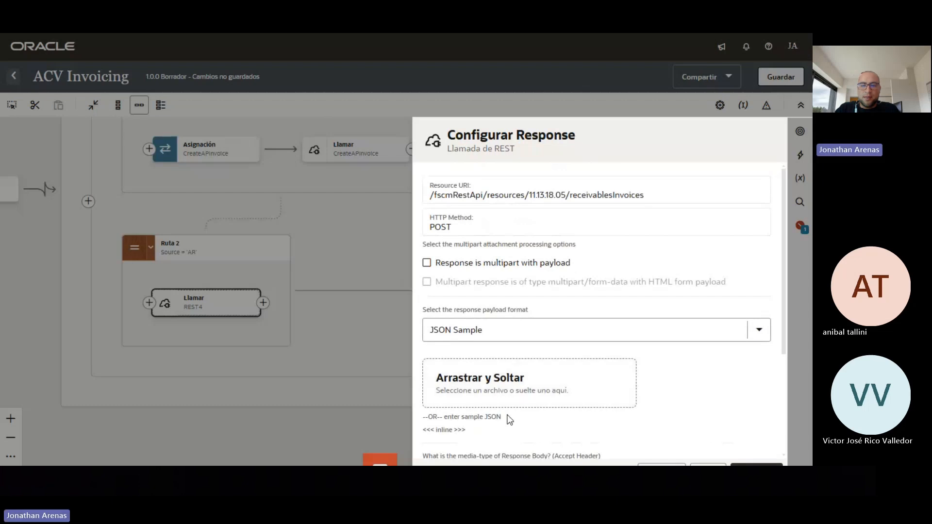
Choose an inline response sample and copy AR Invoice Response.json from Sublime Text
{"action": "left_click", "coordinate": [444, 430]}
{"action": "key", "text": "alt+Tab"}
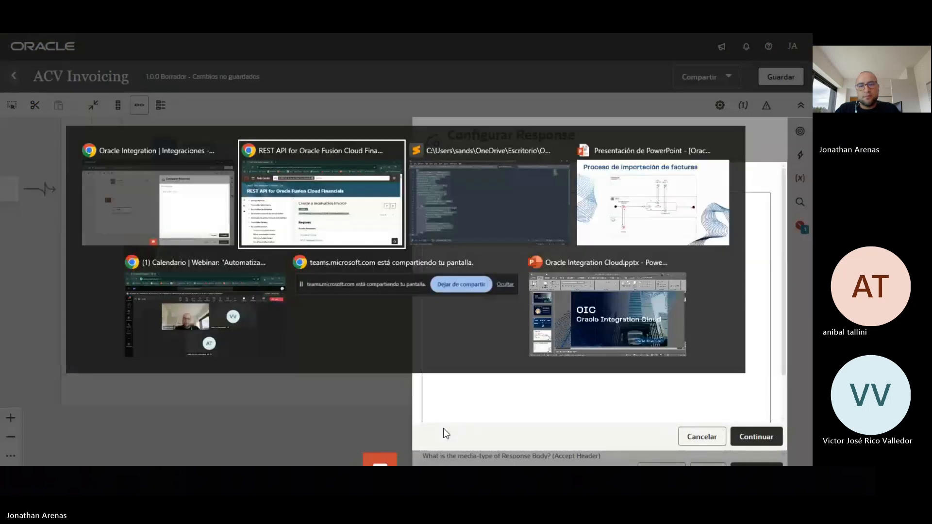
{"action": "key", "text": "alt+Tab"}
{"action": "left_click", "coordinate": [573, 68]}
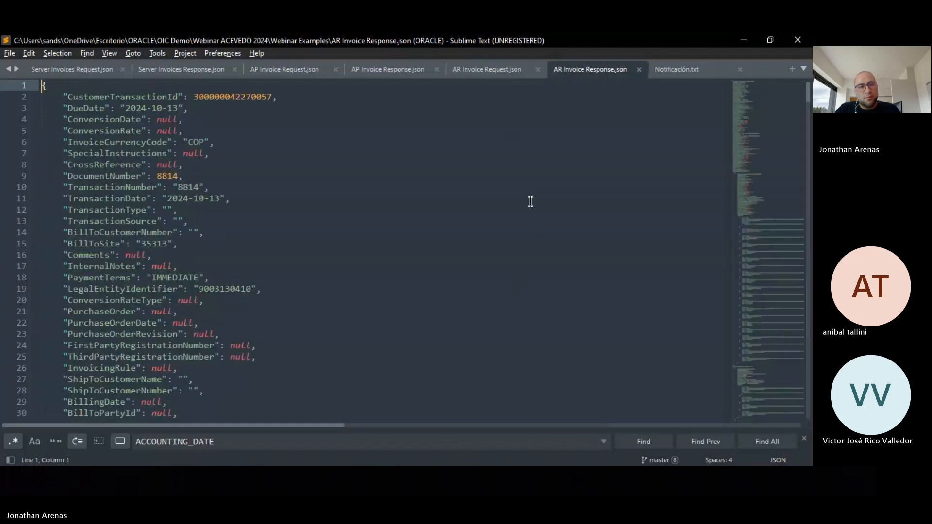
{"action": "key", "text": "ctrl+a"}
{"action": "key", "text": "ctrl+c"}
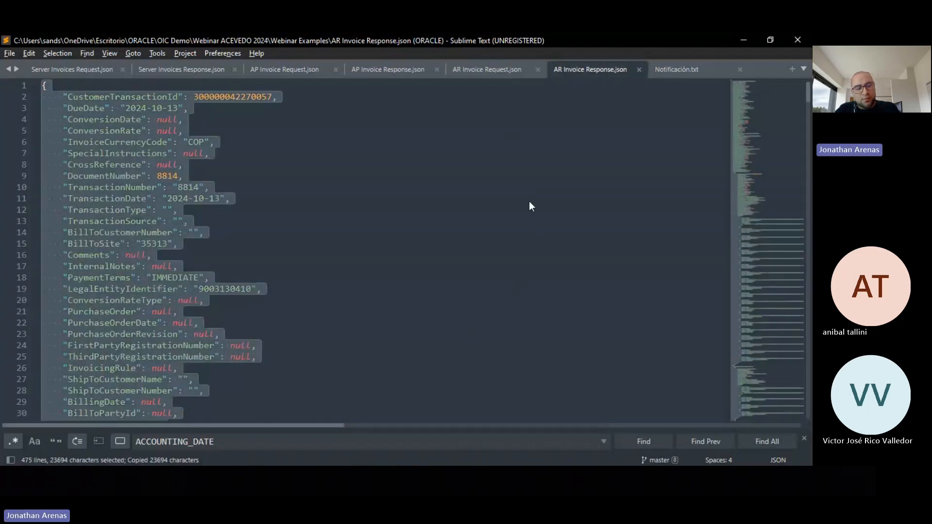
{"action": "key", "text": "alt+Tab"}
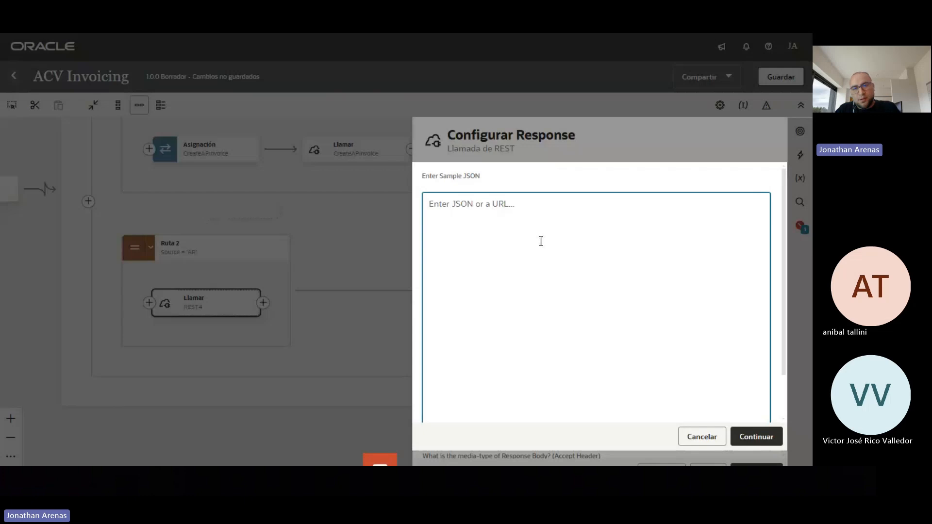
Paste the AR Invoice Response JSON as the response sample and finish the CreateARInvoice invoke wizard
{"action": "key", "text": "ctrl+v"}
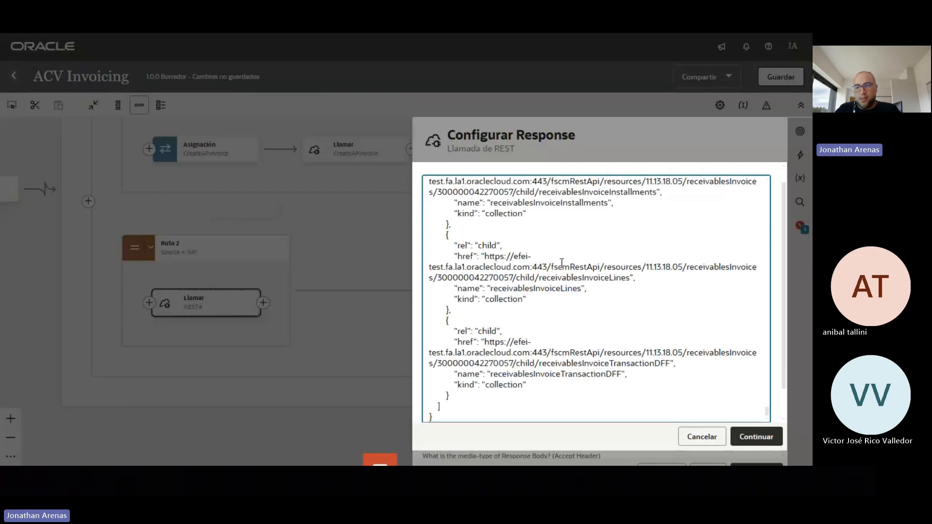
{"action": "left_click", "coordinate": [761, 437]}
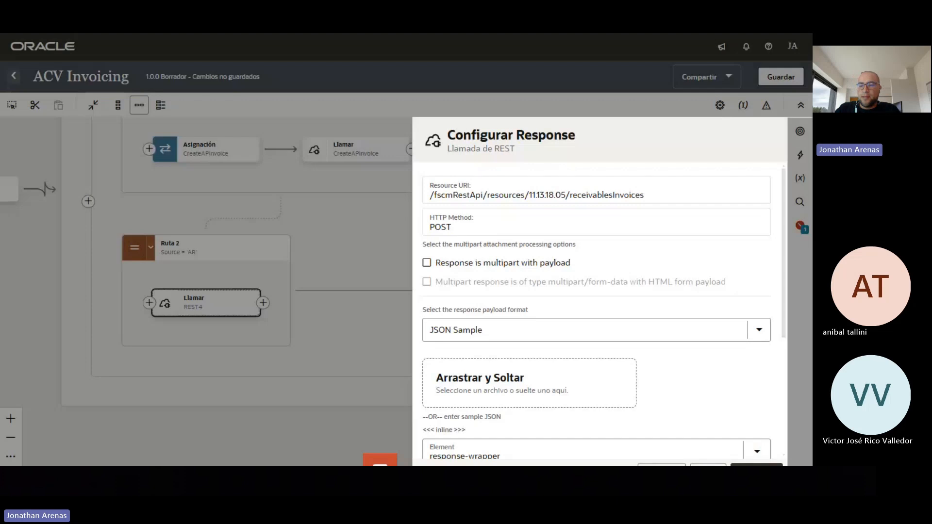
{"action": "left_click", "coordinate": [757, 464]}
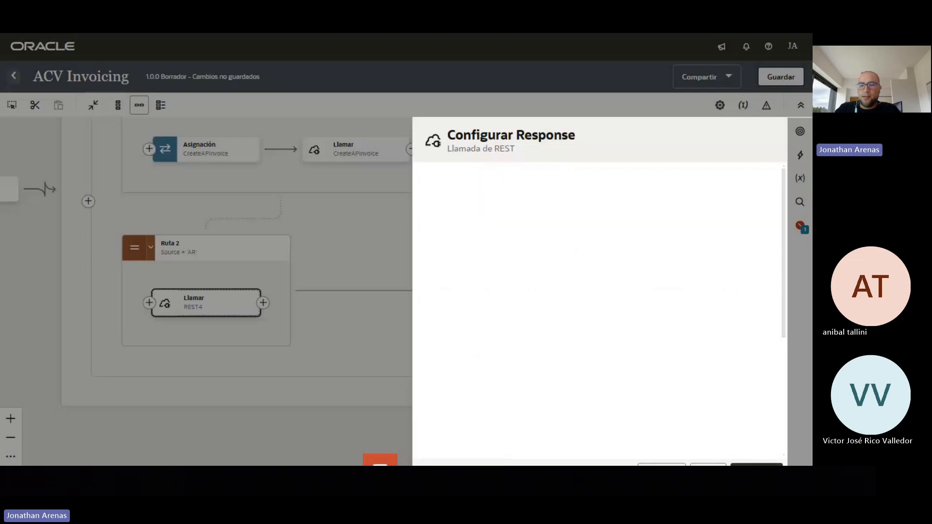
{"action": "left_click", "coordinate": [758, 465]}
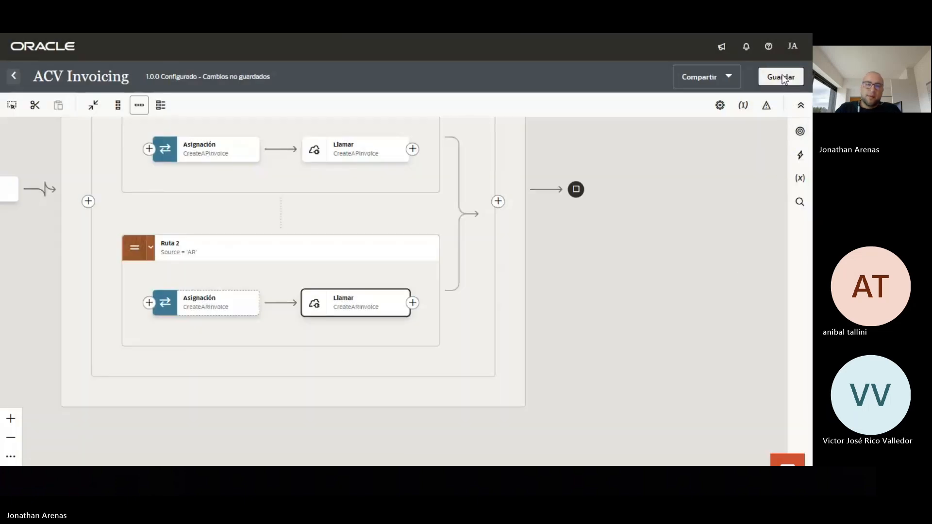
Save the ACV Invoicing integration and bring up the CreateARInvoice mapping node's actions
{"action": "left_click", "coordinate": [781, 77]}
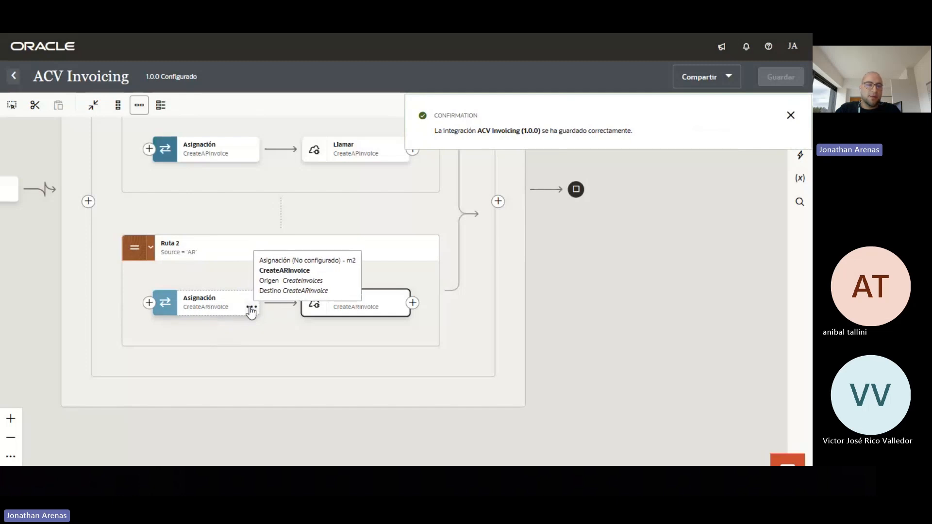
{"action": "left_click", "coordinate": [251, 309]}
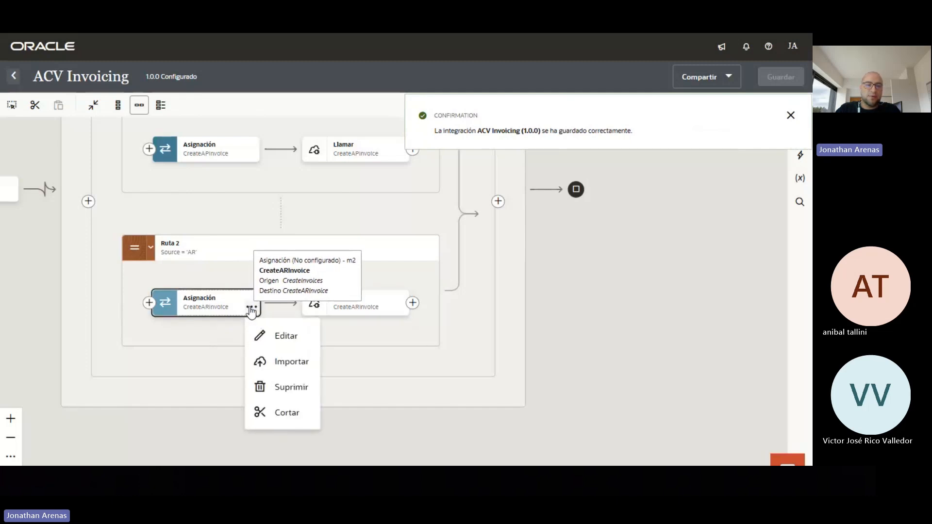
Edit the CreateARInvoice mapping, expanding Request Wrapper targets and Current_Invoice > Invoices sources
{"action": "left_click", "coordinate": [284, 337]}
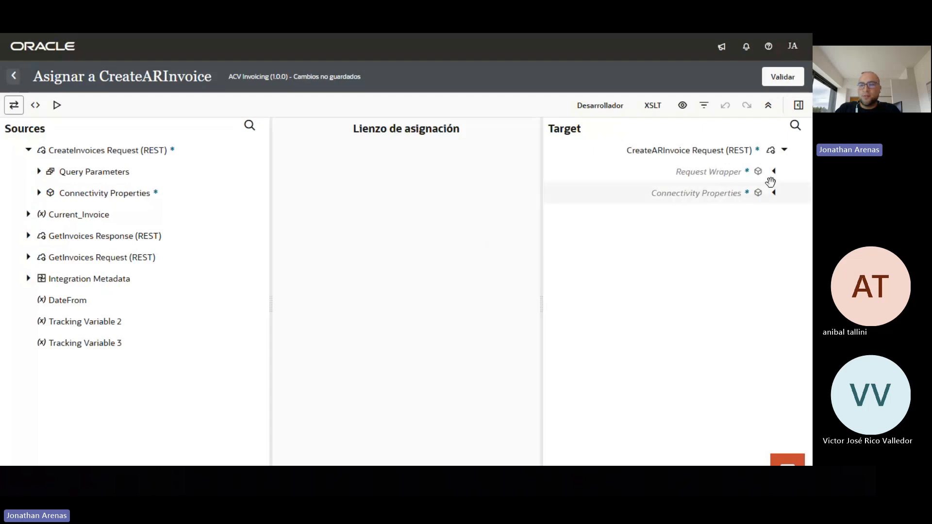
{"action": "left_click", "coordinate": [775, 173]}
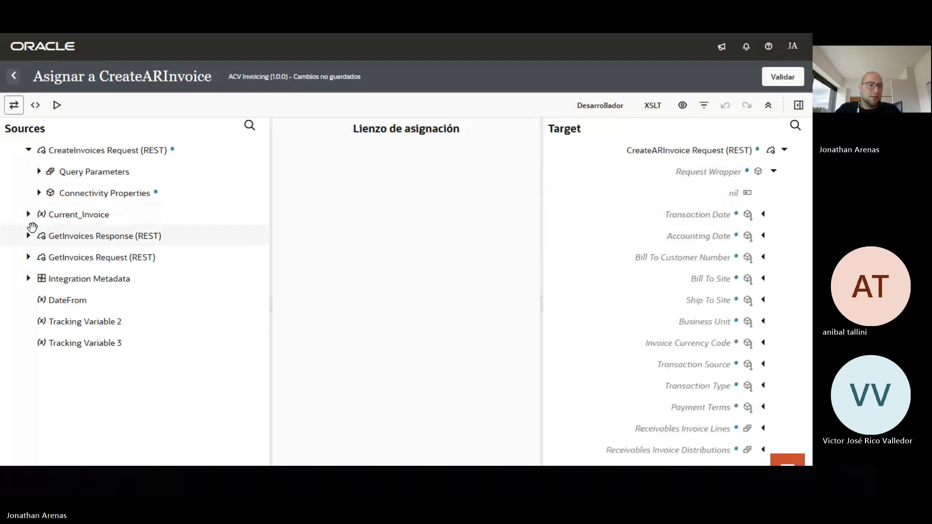
{"action": "left_click", "coordinate": [29, 217]}
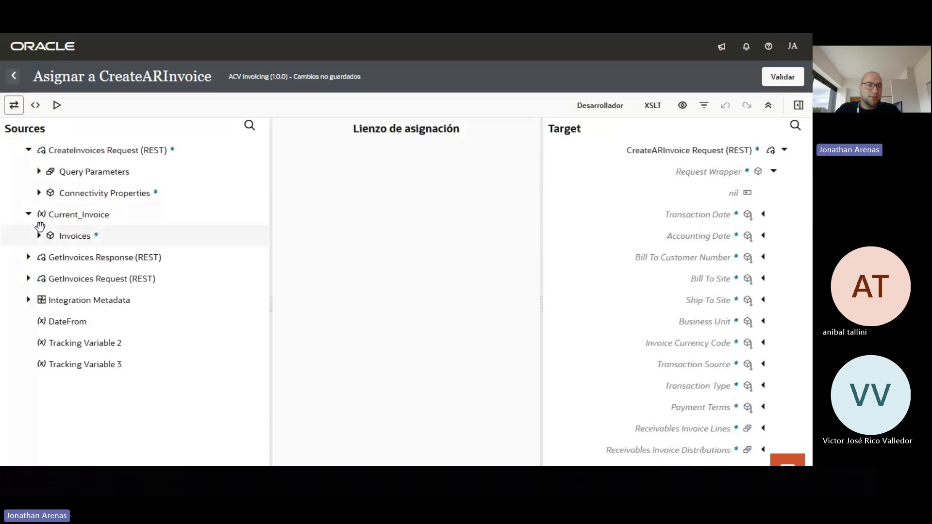
{"action": "left_click", "coordinate": [38, 237]}
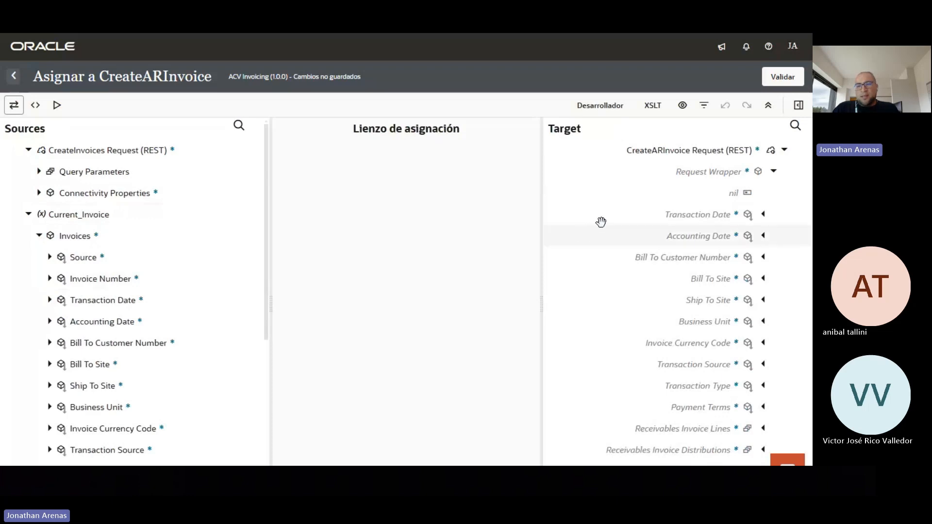
Map Transaction Date, Accounting Date, Bill To Customer Number, Bill To Site and Ship To Site
{"action": "left_click_drag", "start_coordinate": [137, 299], "coordinate": [670, 216]}
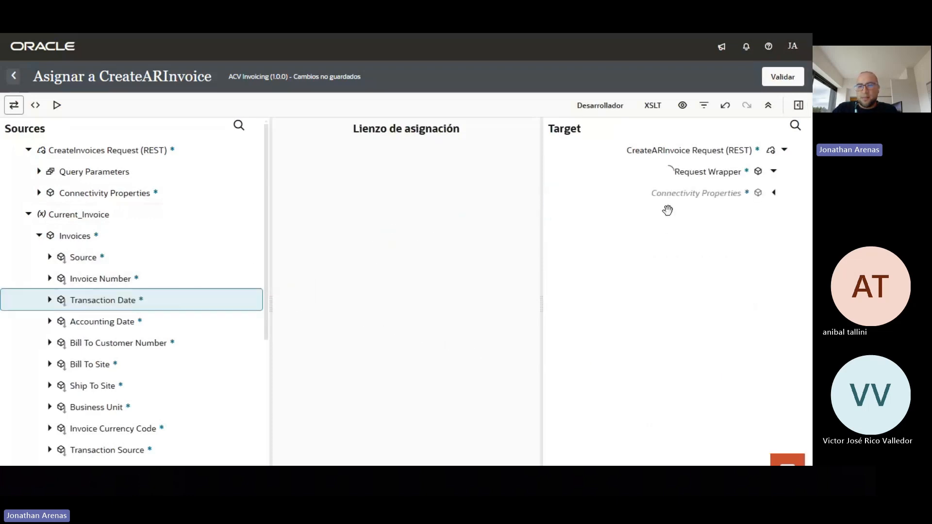
{"action": "left_click_drag", "start_coordinate": [118, 322], "coordinate": [685, 237]}
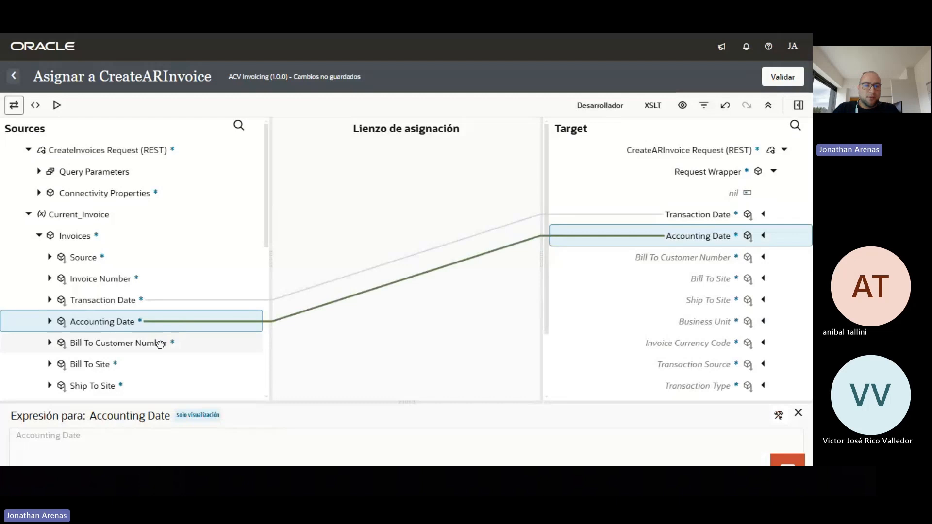
{"action": "left_click_drag", "start_coordinate": [160, 344], "coordinate": [631, 263]}
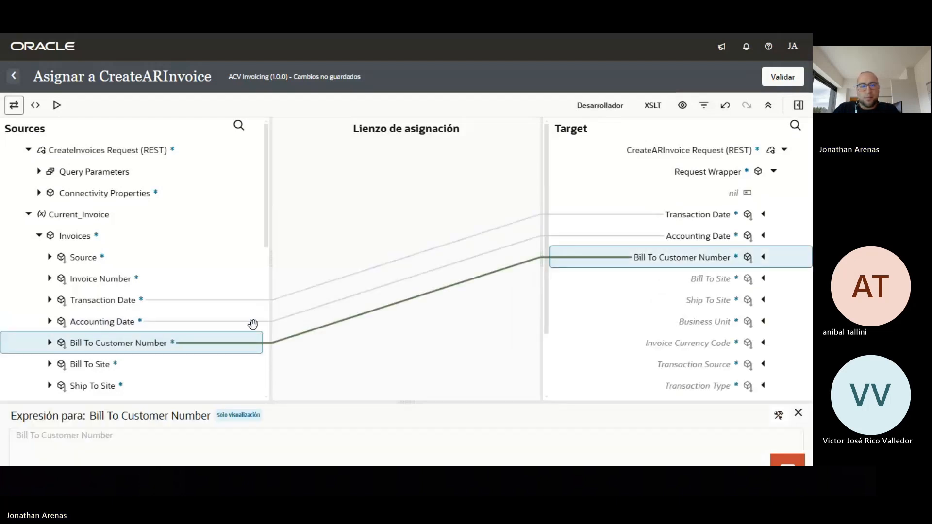
{"action": "left_click_drag", "start_coordinate": [94, 367], "coordinate": [689, 275]}
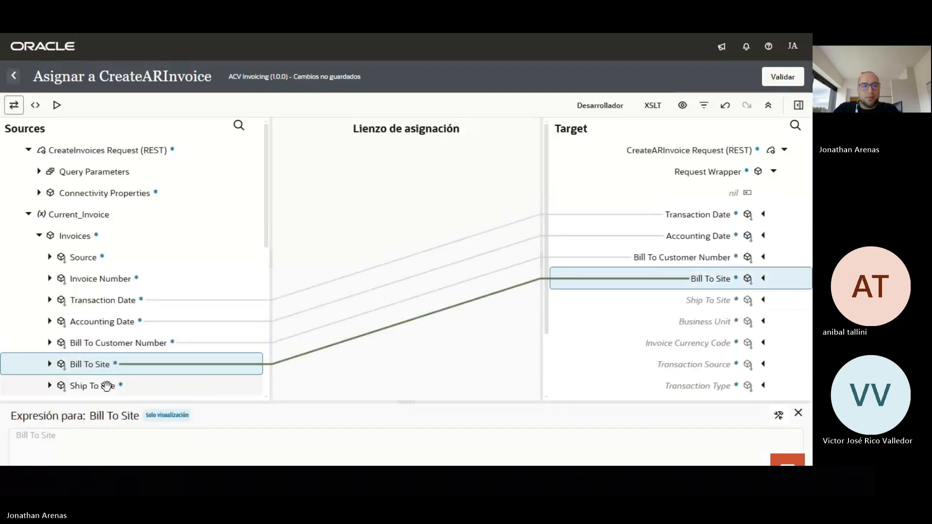
{"action": "left_click_drag", "start_coordinate": [105, 385], "coordinate": [614, 298]}
{"action": "left_click_drag", "start_coordinate": [680, 298], "coordinate": [678, 296]}
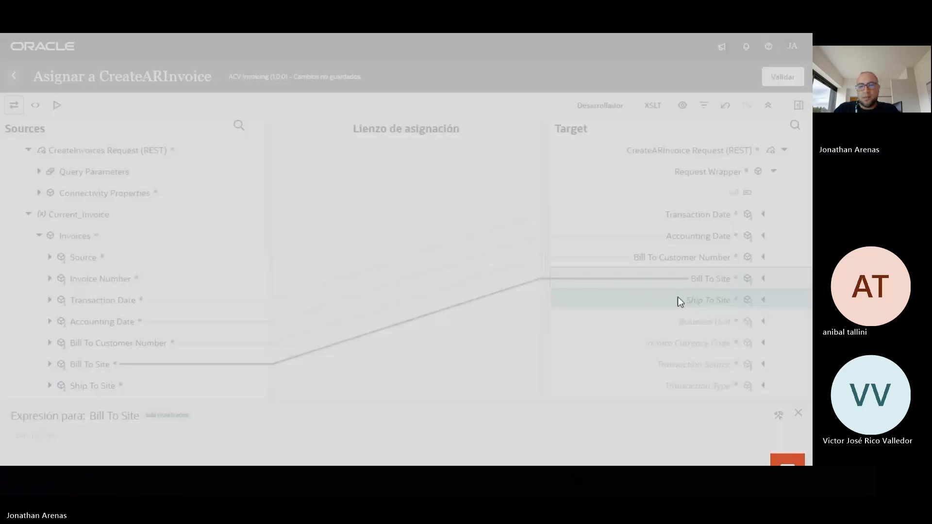
{"action": "scroll", "coordinate": [195, 282], "scroll_direction": "down", "scroll_amount": 2}
Map Business Unit, Invoice Currency Code, Transaction Source, Transaction Type and Payment Terms
{"action": "left_click_drag", "start_coordinate": [108, 292], "coordinate": [691, 323]}
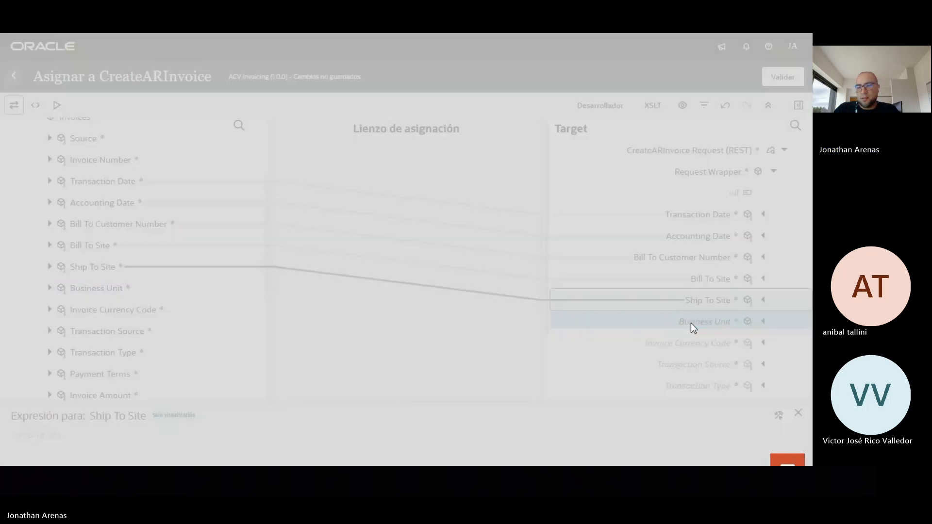
{"action": "left_click_drag", "start_coordinate": [144, 314], "coordinate": [590, 348]}
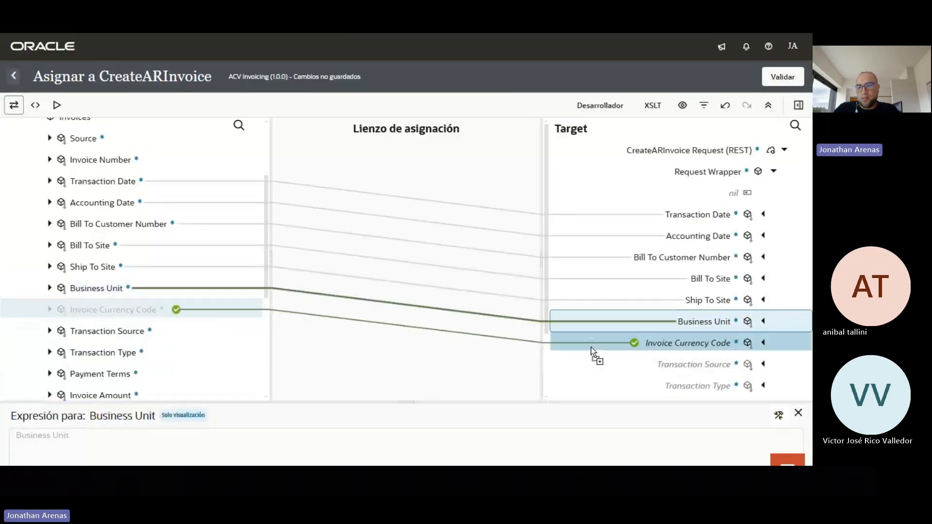
{"action": "left_click_drag", "start_coordinate": [661, 347], "coordinate": [661, 348]}
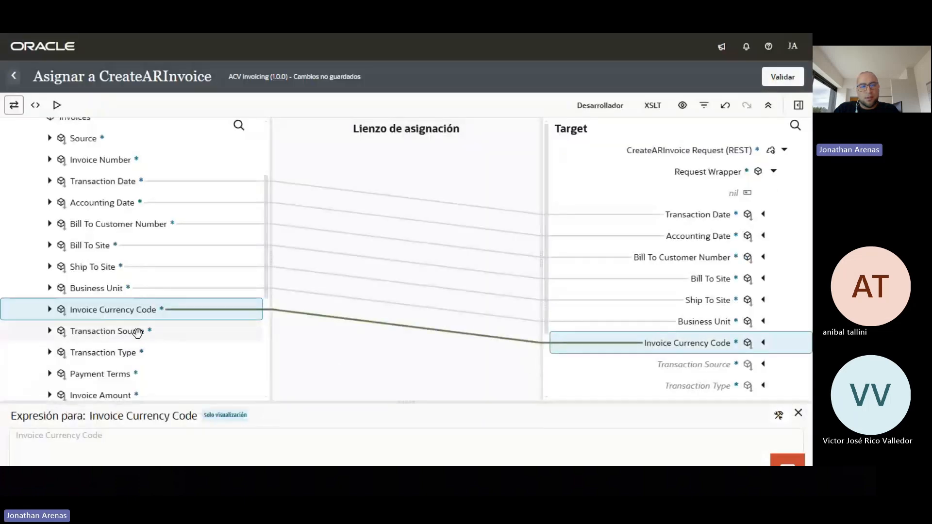
{"action": "left_click_drag", "start_coordinate": [143, 333], "coordinate": [675, 360]}
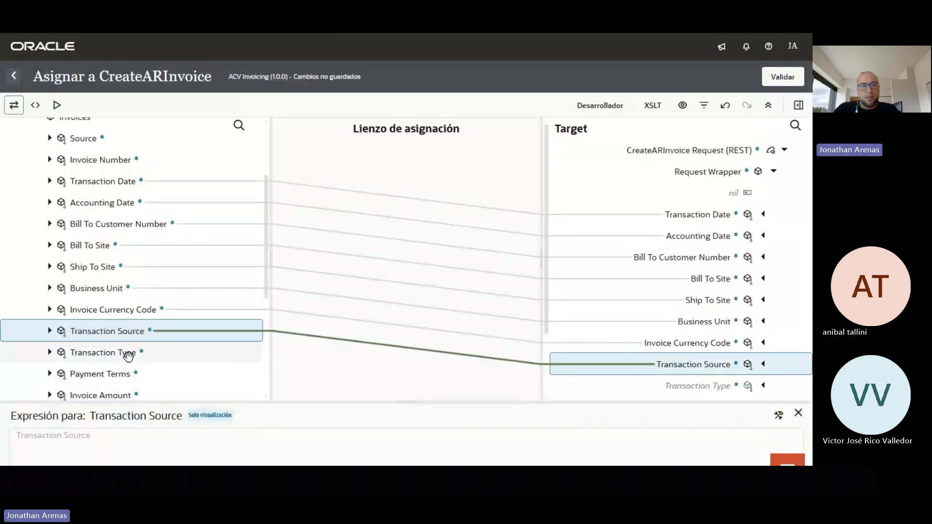
{"action": "left_click_drag", "start_coordinate": [129, 354], "coordinate": [666, 388]}
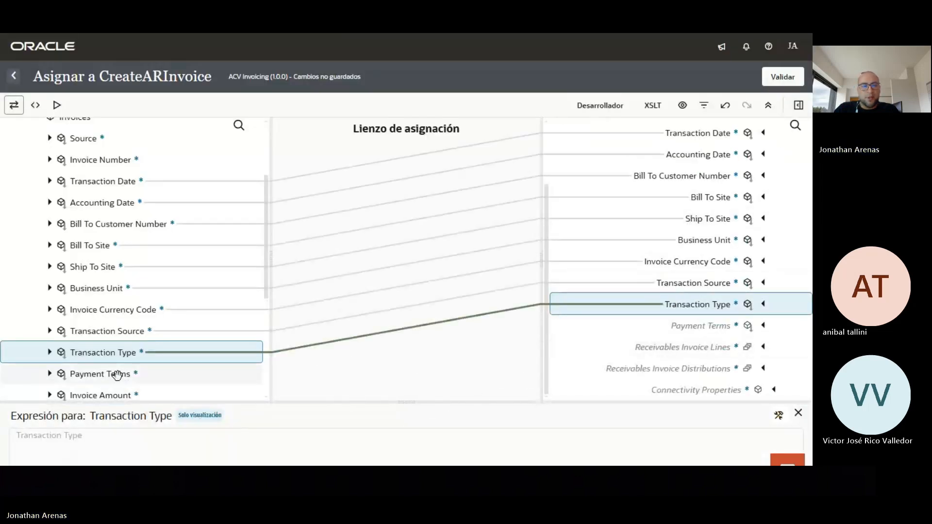
{"action": "left_click_drag", "start_coordinate": [166, 373], "coordinate": [695, 323]}
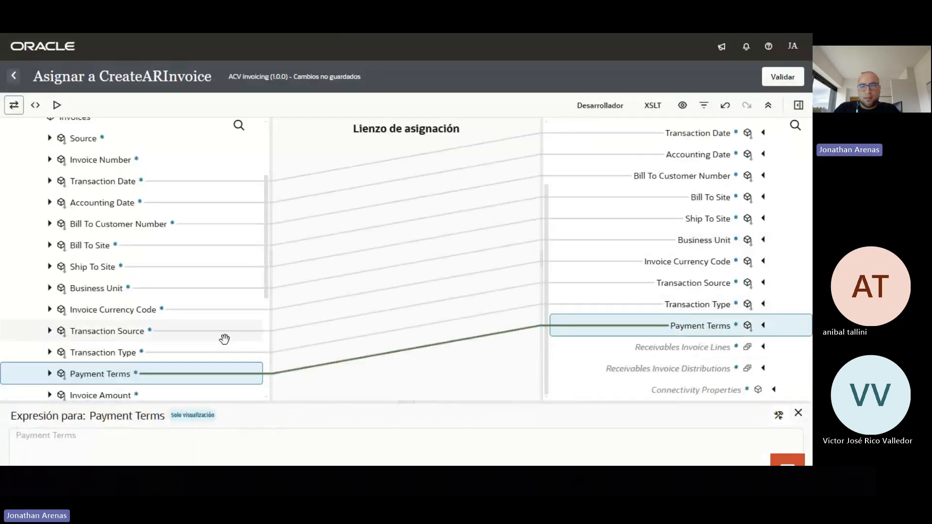
{"action": "scroll", "coordinate": [224, 339], "scroll_direction": "down", "scroll_amount": 3}
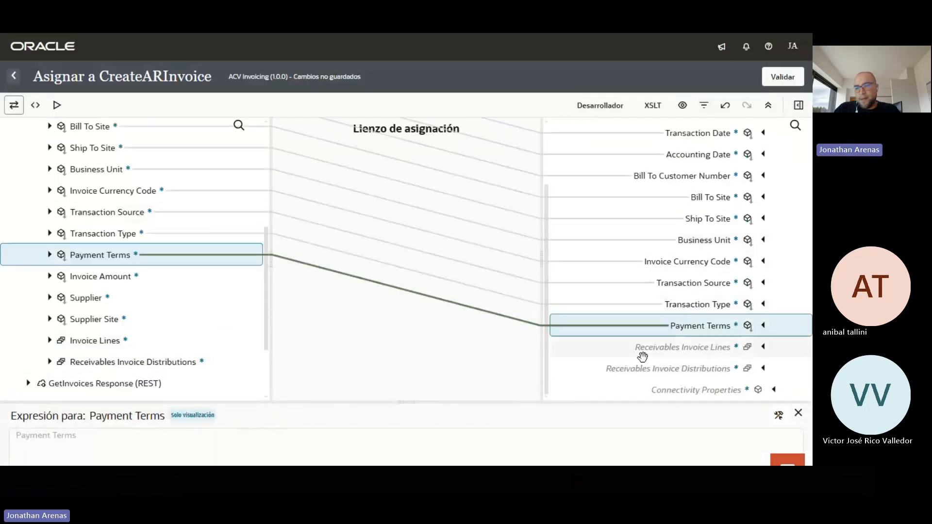
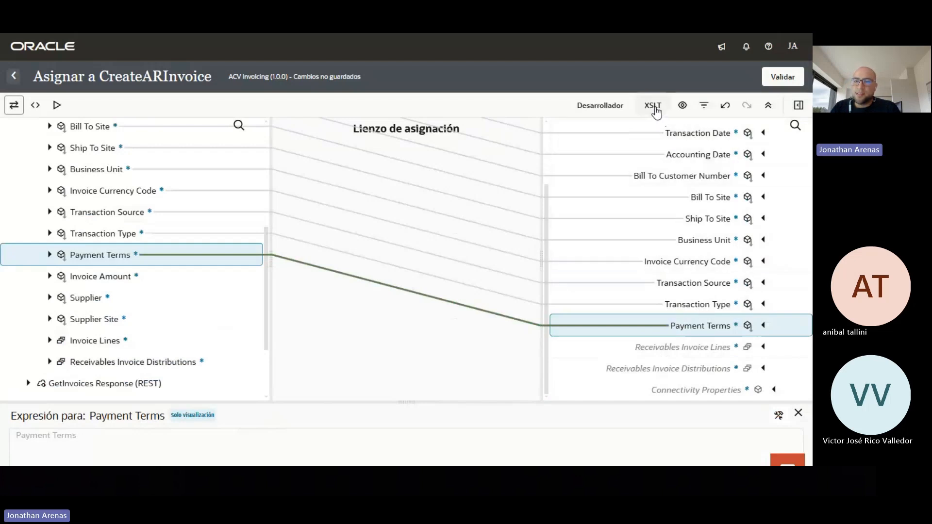
Create target nodes for Receivables Invoice Lines and Receivables Invoice Distributions
{"action": "right_click", "coordinate": [709, 356]}
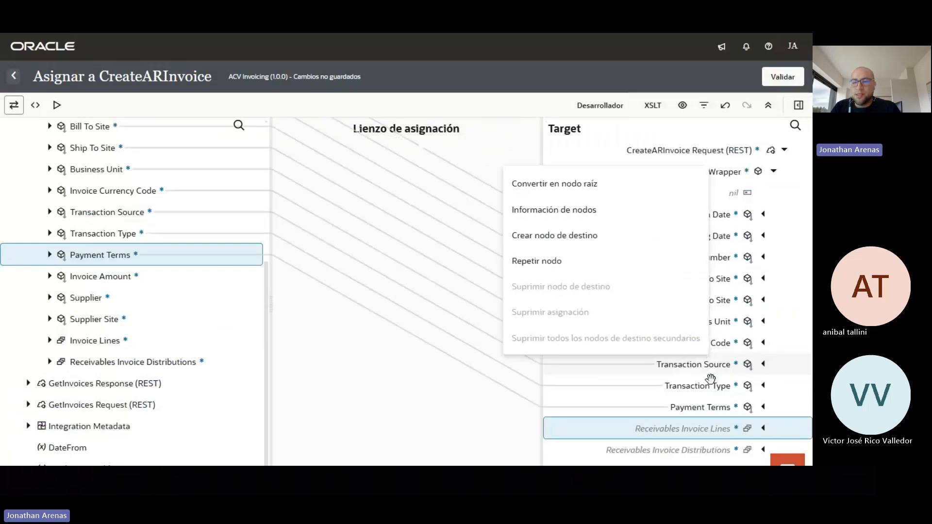
{"action": "left_click", "coordinate": [573, 241]}
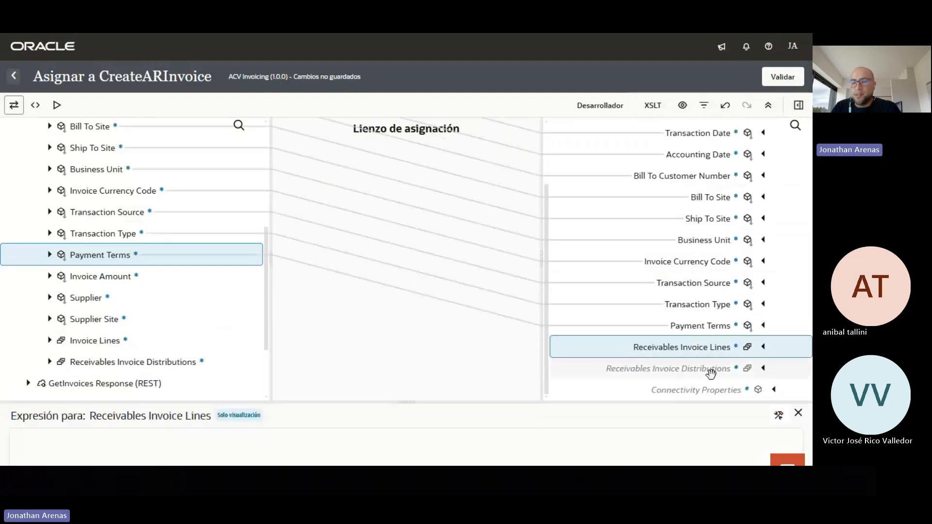
{"action": "right_click", "coordinate": [708, 370]}
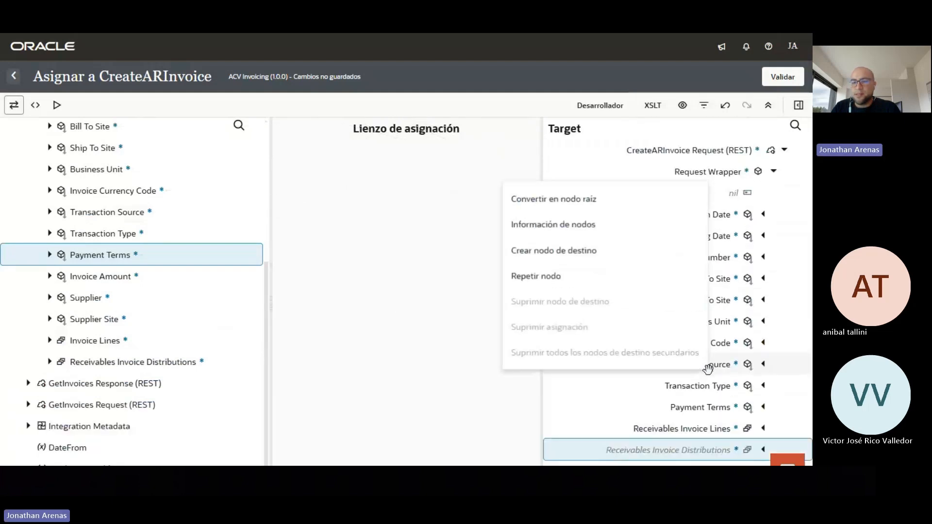
{"action": "left_click", "coordinate": [589, 257]}
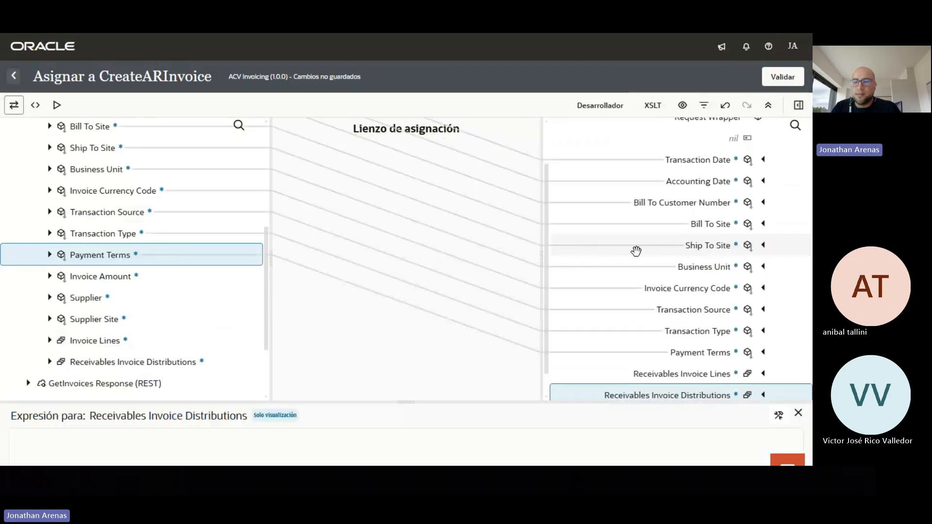
Switch the mapper to XSLT mode and show XSL Constructors > Control de Flujo
{"action": "left_click", "coordinate": [654, 112]}
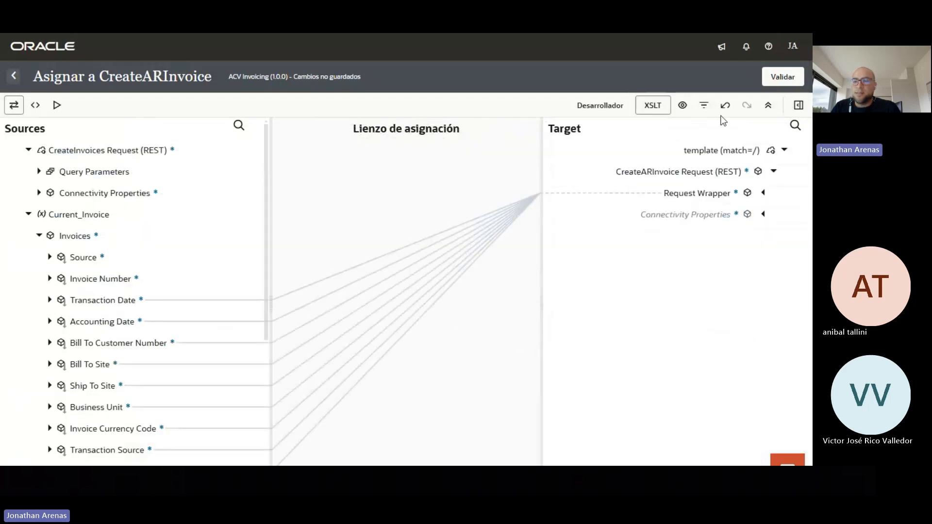
{"action": "left_click", "coordinate": [799, 106]}
{"action": "left_click", "coordinate": [648, 169]}
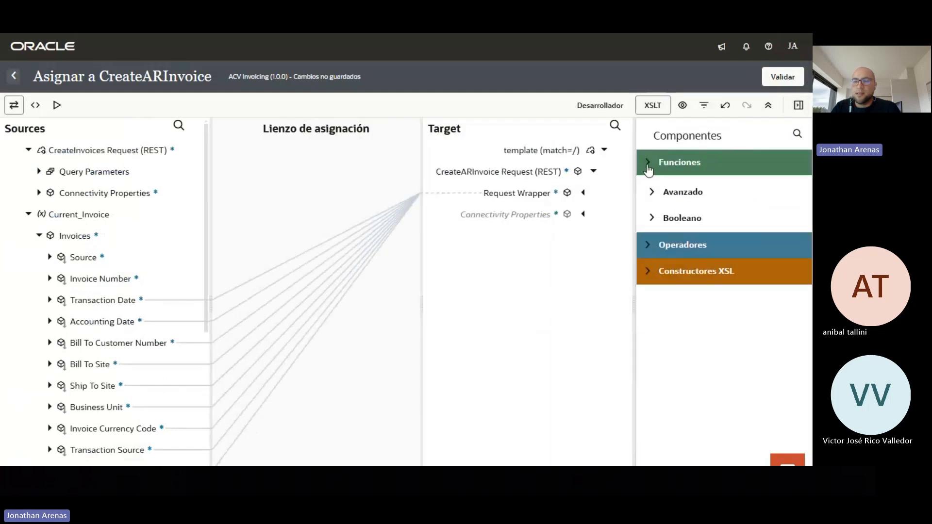
{"action": "left_click", "coordinate": [649, 216]}
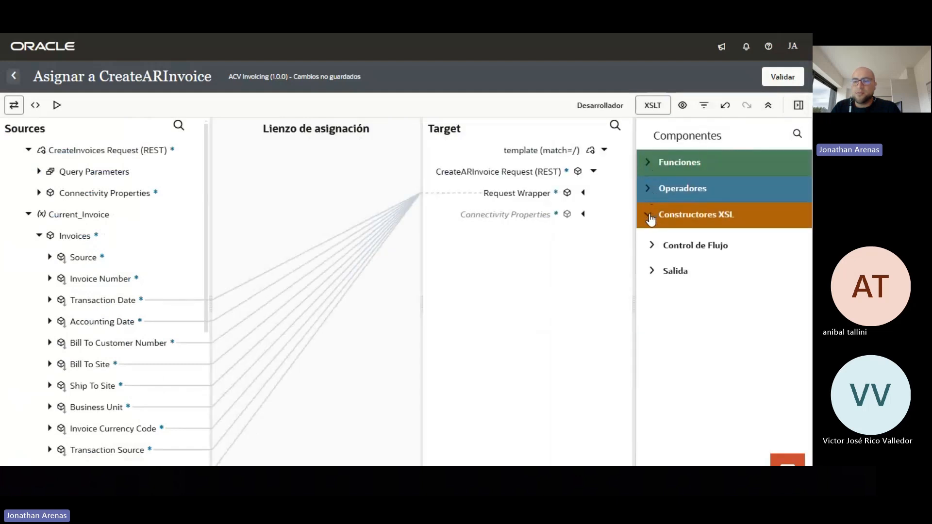
{"action": "left_click", "coordinate": [650, 248]}
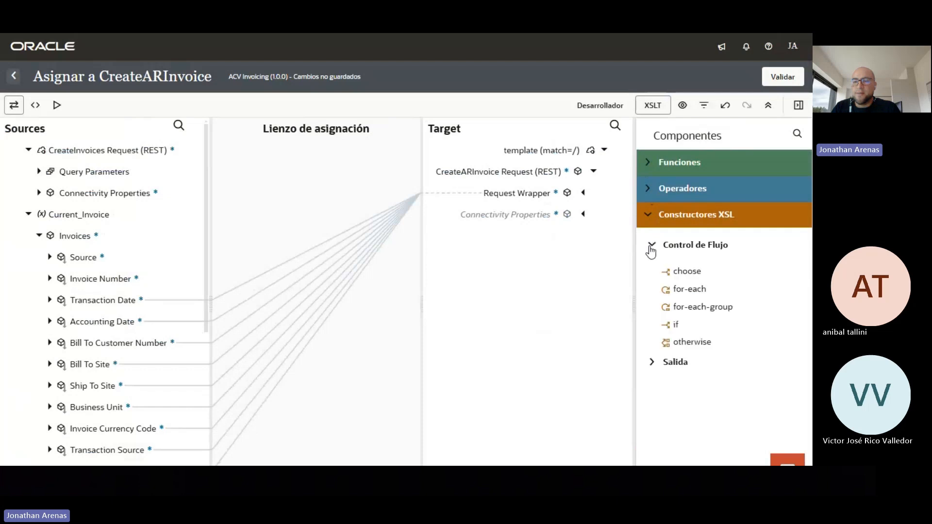
Wrap Receivables Invoice Lines and Receivables Invoice Distributions each in a for-each loop
{"action": "left_click", "coordinate": [582, 193]}
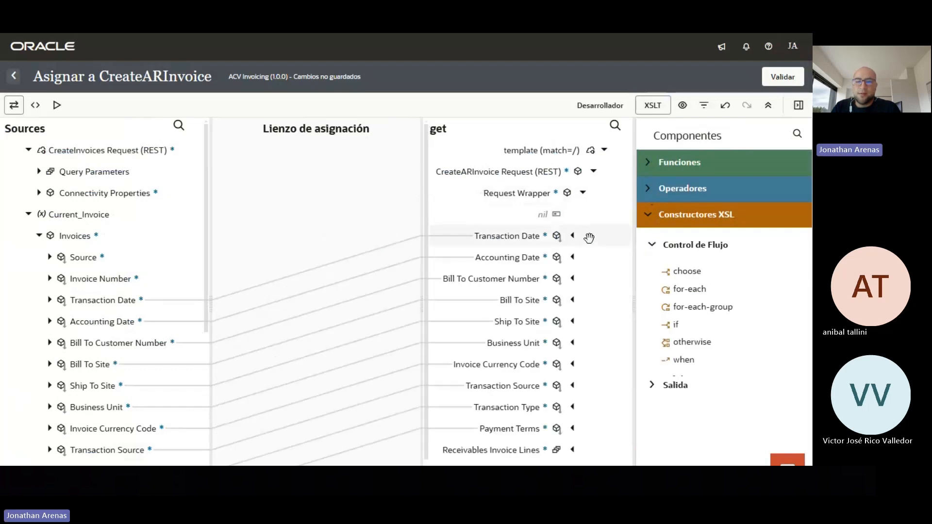
{"action": "scroll", "coordinate": [590, 262], "scroll_direction": "down", "scroll_amount": 1}
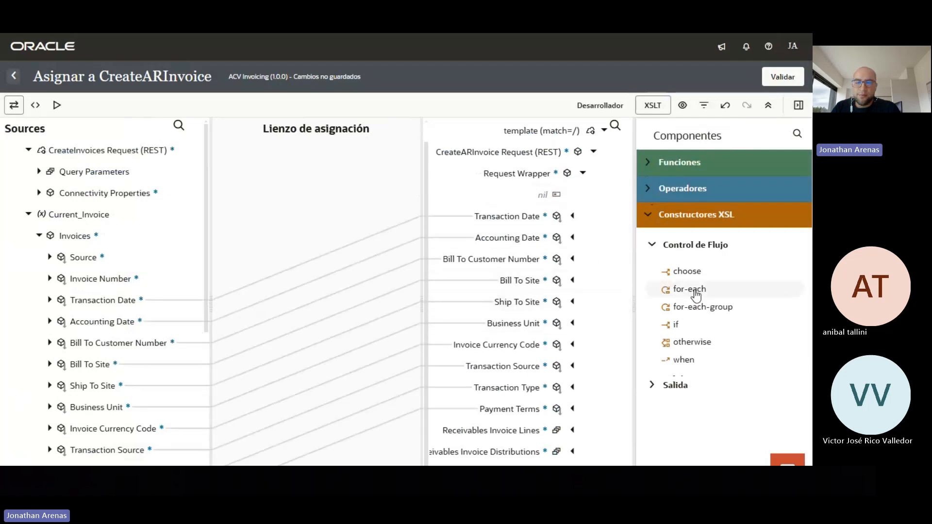
{"action": "left_click_drag", "start_coordinate": [696, 293], "coordinate": [586, 427]}
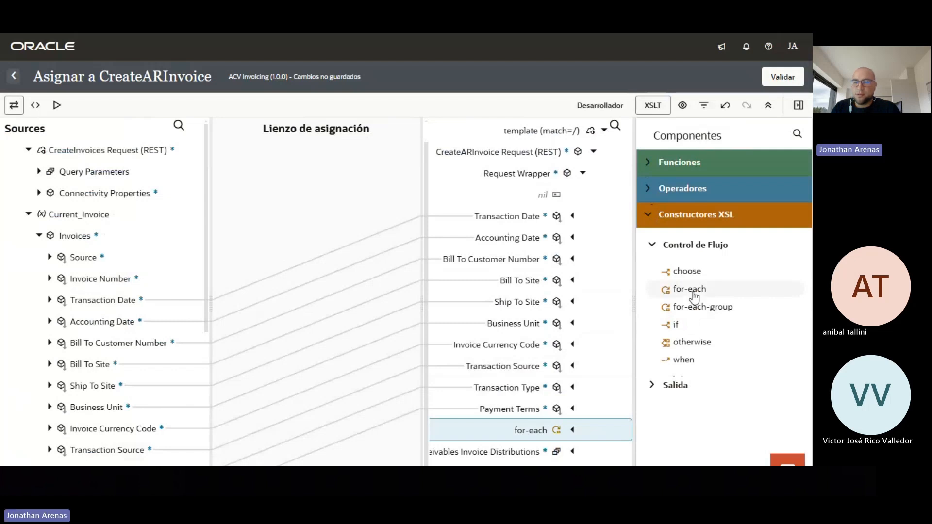
{"action": "left_click_drag", "start_coordinate": [694, 296], "coordinate": [589, 446]}
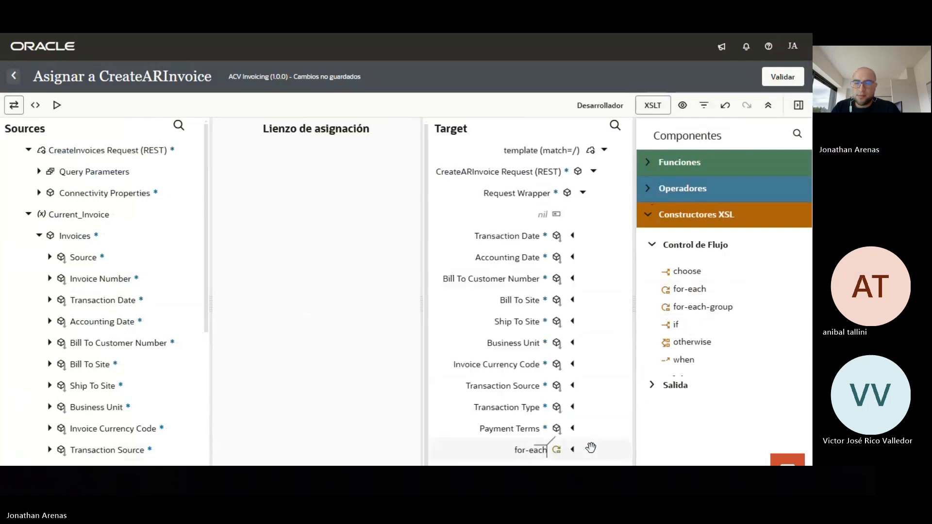
{"action": "left_click", "coordinate": [798, 106]}
{"action": "scroll", "coordinate": [227, 256], "scroll_direction": "down", "scroll_amount": 3}
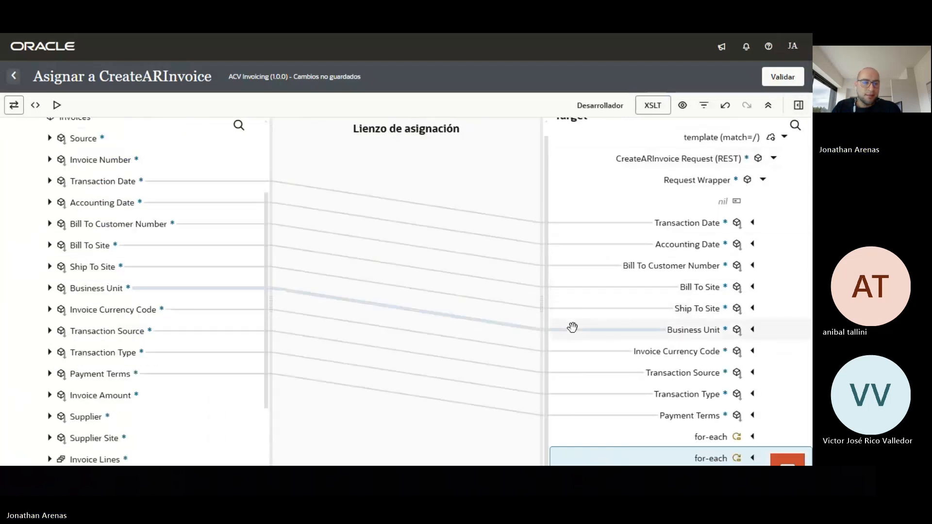
{"action": "left_click", "coordinate": [752, 436]}
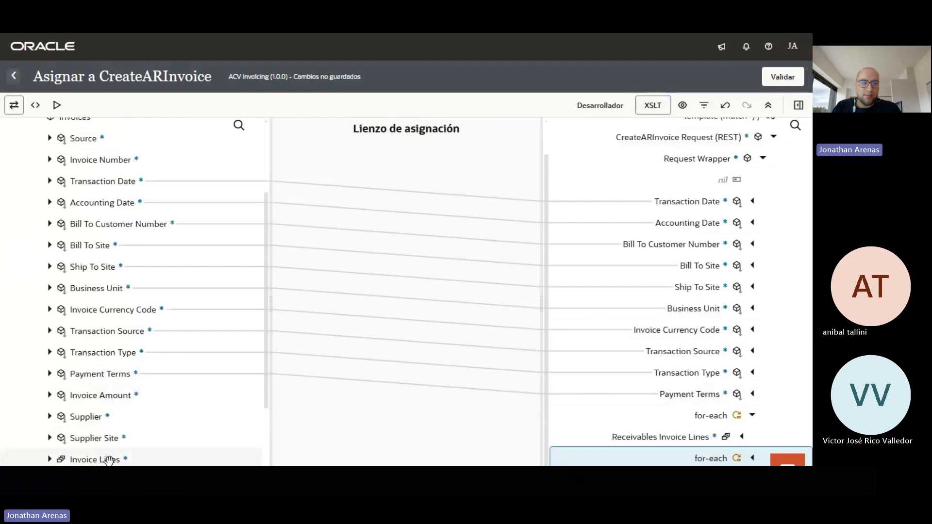
Make the for-each loops iterate over Invoice Lines and Receivables Invoice Distributions
{"action": "left_click_drag", "start_coordinate": [204, 464], "coordinate": [457, 453]}
{"action": "left_click_drag", "start_coordinate": [611, 422], "coordinate": [699, 417]}
{"action": "scroll", "coordinate": [719, 352], "scroll_direction": "down", "scroll_amount": 4}
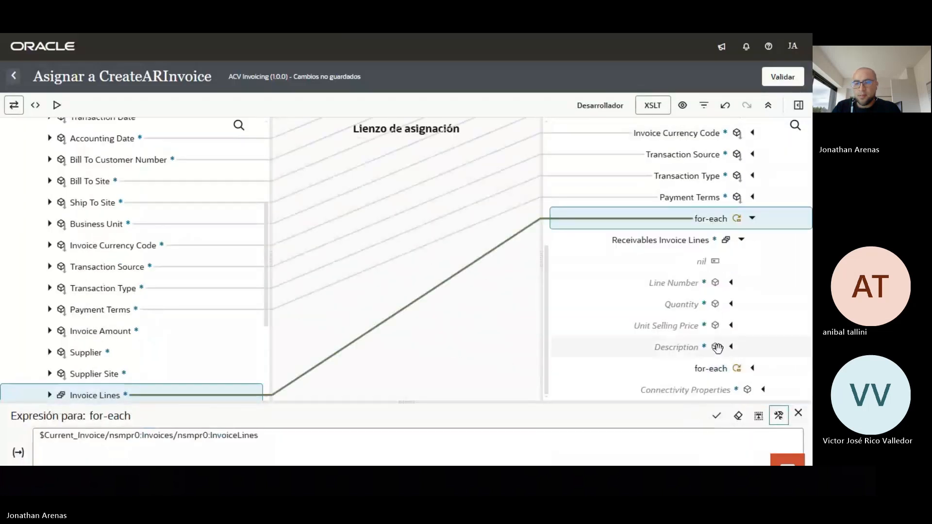
{"action": "scroll", "coordinate": [228, 323], "scroll_direction": "down", "scroll_amount": 3}
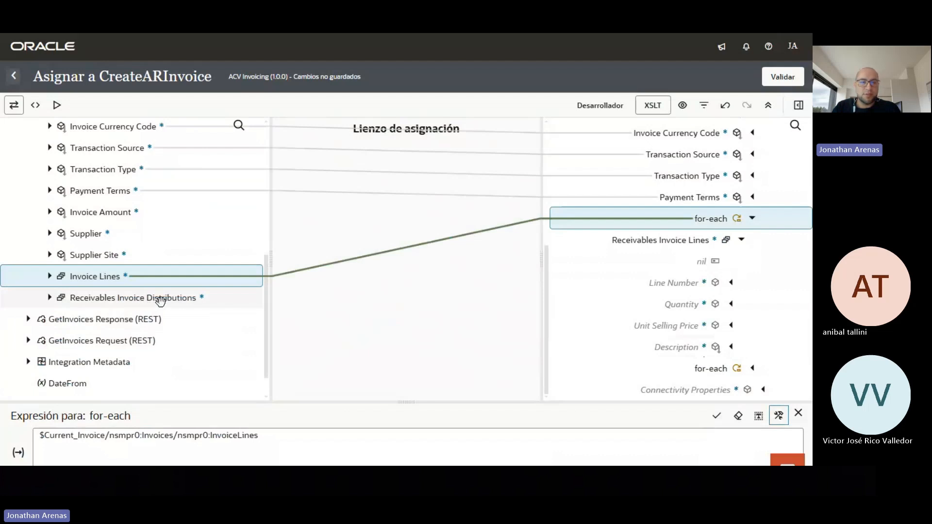
{"action": "left_click_drag", "start_coordinate": [161, 301], "coordinate": [709, 367]}
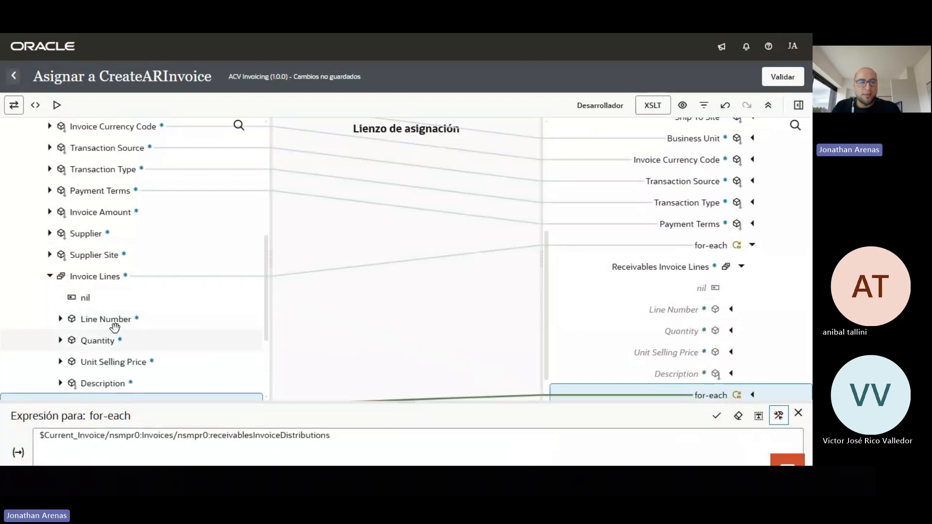
Map Line Number, Quantity, Unit Selling Price and Description to the invoice line targets
{"action": "left_click_drag", "start_coordinate": [113, 323], "coordinate": [658, 316]}
{"action": "left_click_drag", "start_coordinate": [98, 340], "coordinate": [655, 341]}
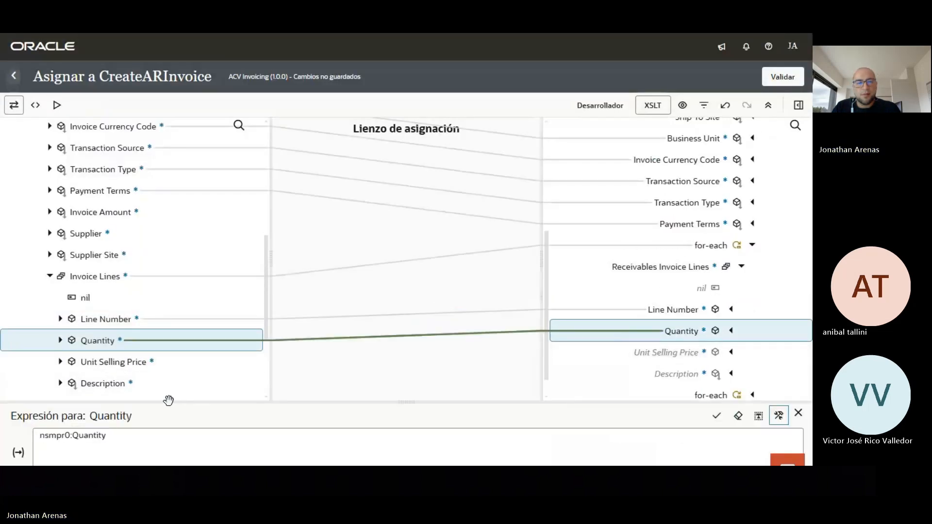
{"action": "left_click_drag", "start_coordinate": [266, 370], "coordinate": [636, 359]}
{"action": "left_click_drag", "start_coordinate": [94, 383], "coordinate": [661, 371]}
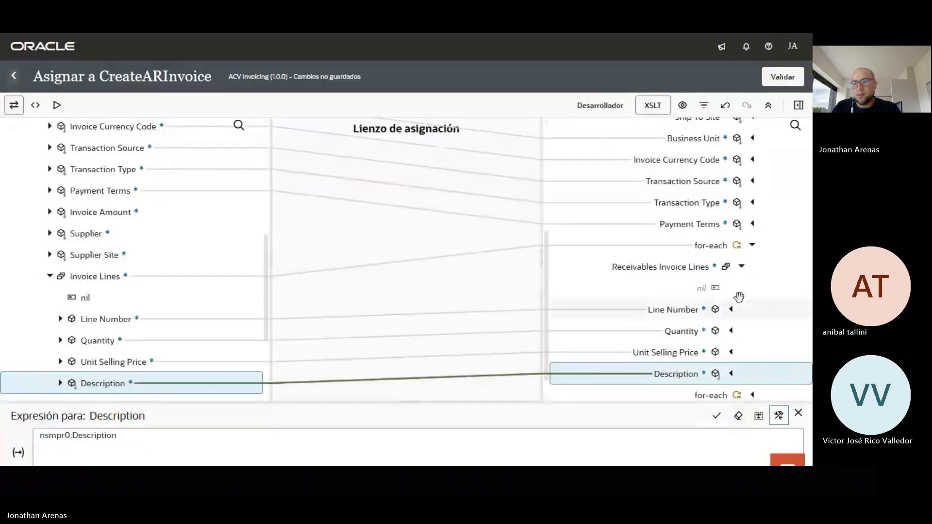
{"action": "left_click", "coordinate": [741, 268]}
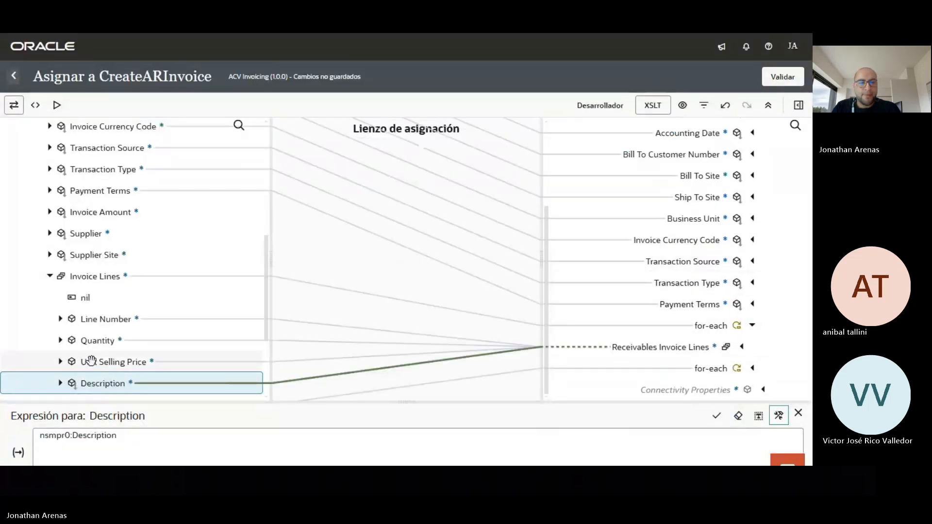
Expand the source and target Receivables Invoice Distributions fields under the second for-each
{"action": "left_click", "coordinate": [50, 275]}
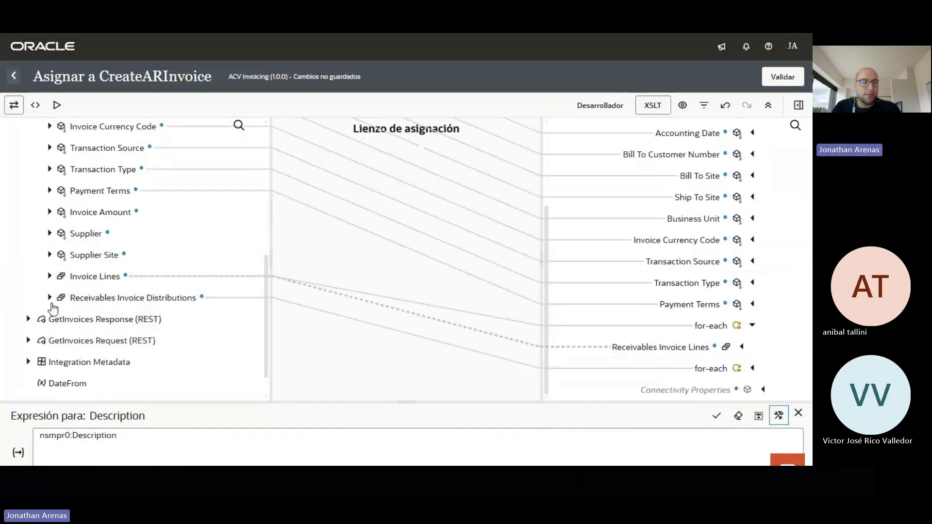
{"action": "left_click", "coordinate": [50, 298]}
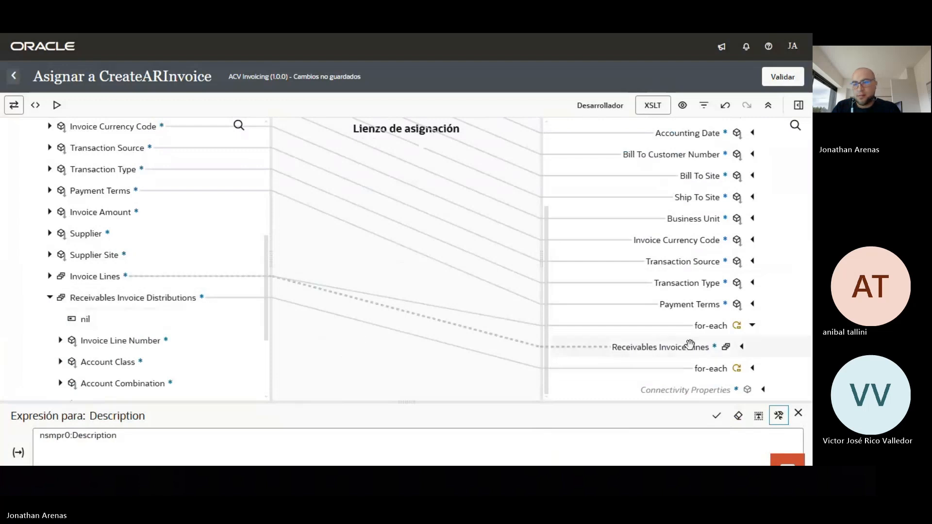
{"action": "left_click", "coordinate": [753, 370]}
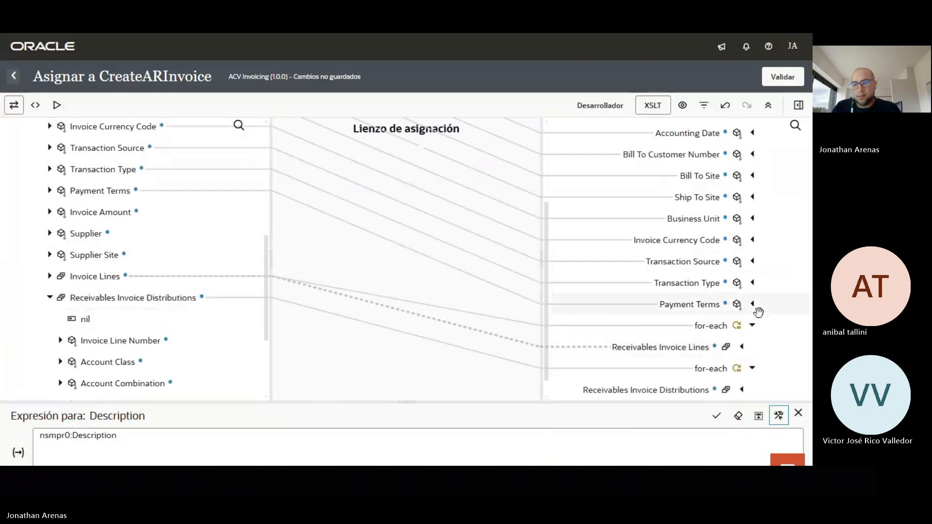
{"action": "scroll", "coordinate": [756, 316], "scroll_direction": "down", "scroll_amount": 1}
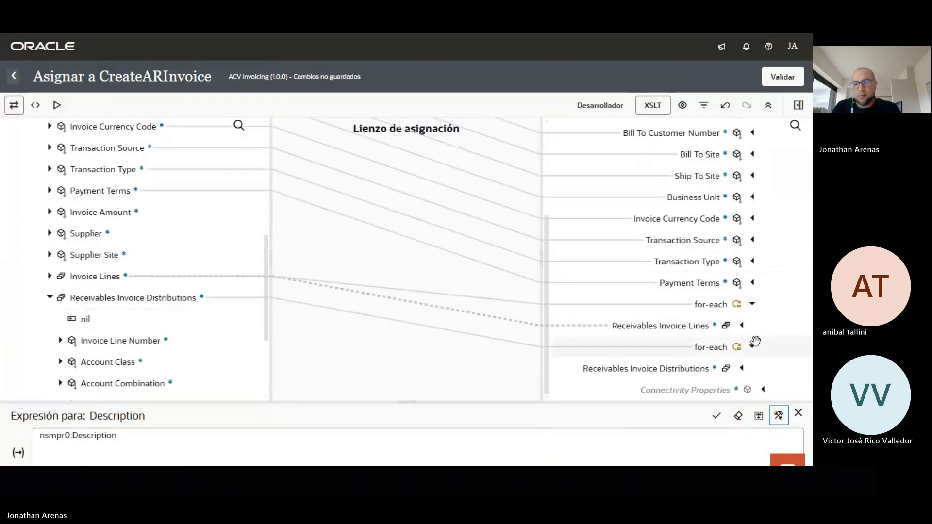
{"action": "left_click", "coordinate": [743, 370]}
{"action": "scroll", "coordinate": [760, 293], "scroll_direction": "down", "scroll_amount": 2}
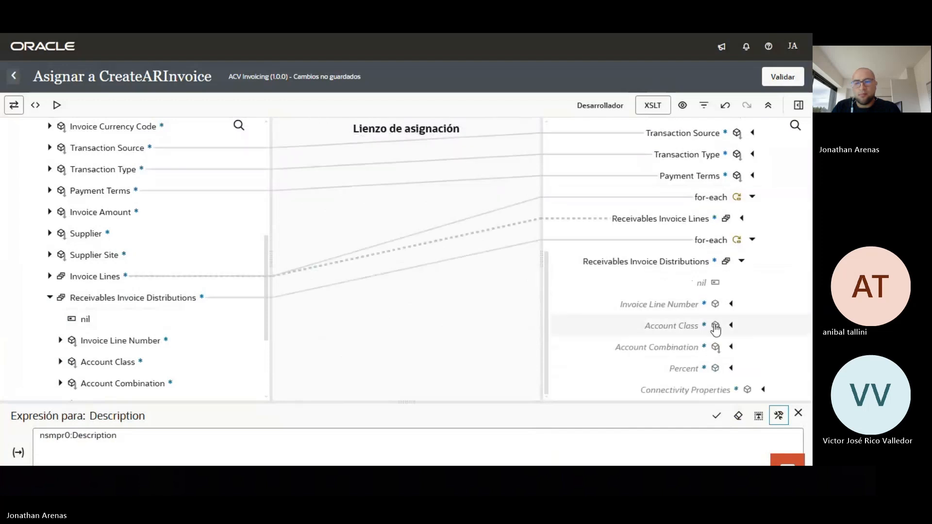
Map Invoice Line Number, Account Class, Account Combination and Percent, then validate the mapping
{"action": "left_click_drag", "start_coordinate": [124, 340], "coordinate": [655, 298]}
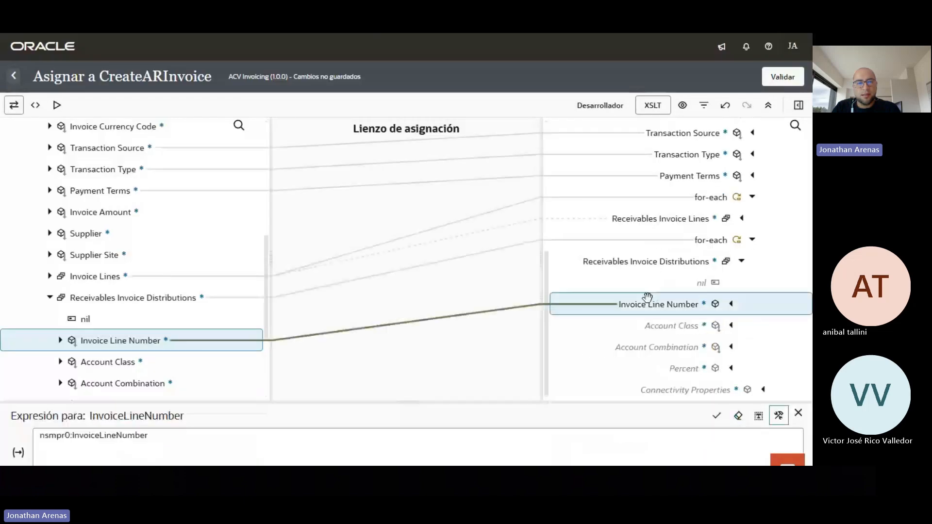
{"action": "left_click_drag", "start_coordinate": [132, 363], "coordinate": [651, 324]}
{"action": "left_click_drag", "start_coordinate": [130, 384], "coordinate": [637, 340]}
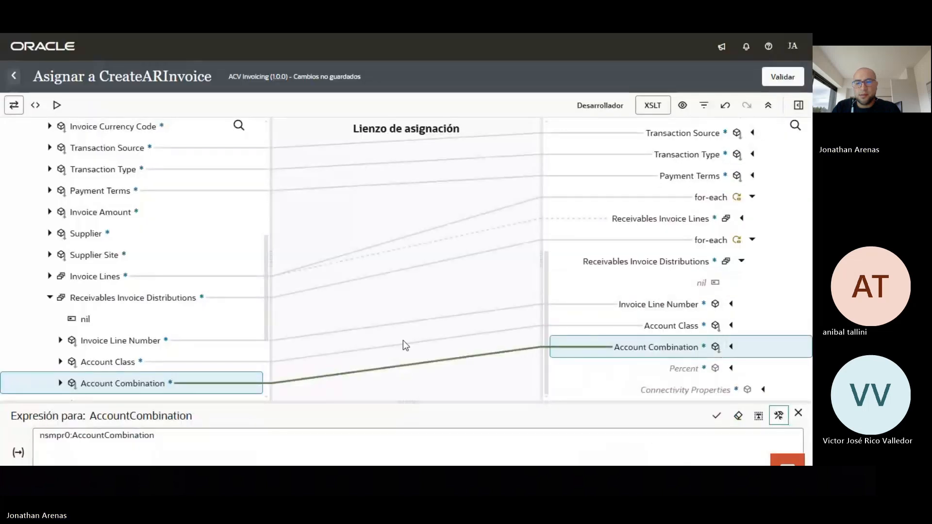
{"action": "scroll", "coordinate": [131, 354], "scroll_direction": "down", "scroll_amount": 3}
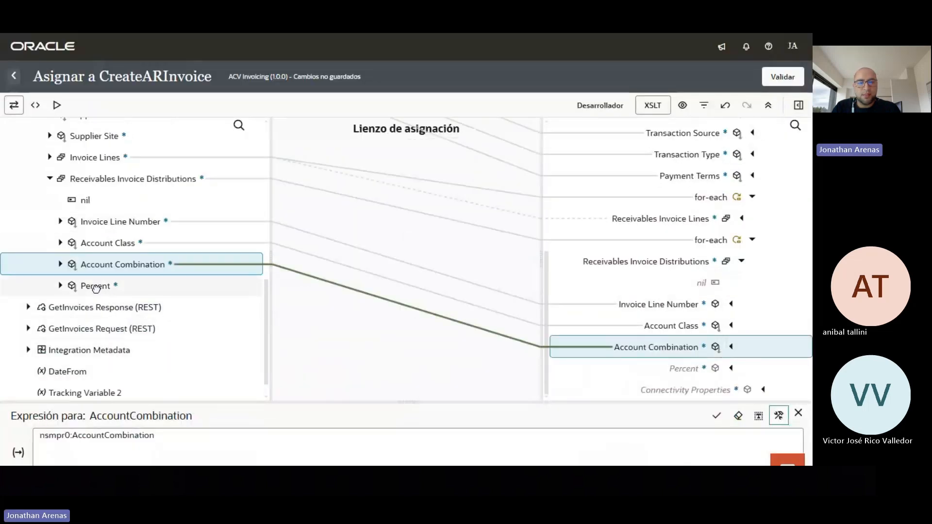
{"action": "left_click_drag", "start_coordinate": [96, 288], "coordinate": [696, 372]}
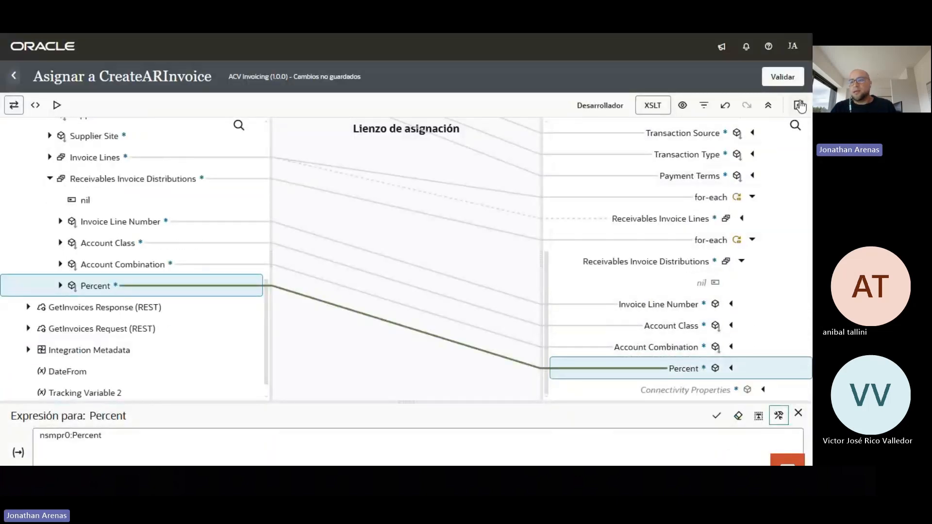
{"action": "left_click", "coordinate": [793, 77]}
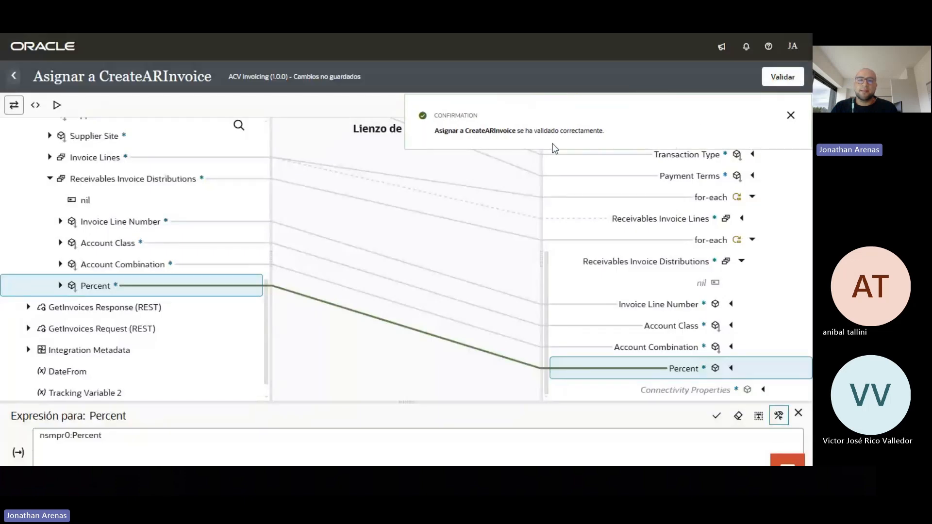
Return to the ACV Invoicing flow, save the integration, and dismiss the confirmation messages
{"action": "left_click", "coordinate": [15, 77]}
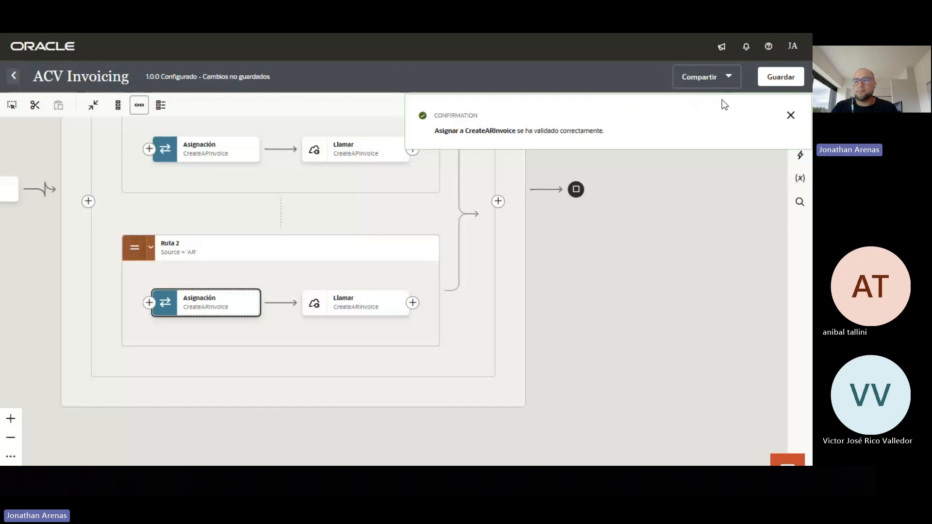
{"action": "left_click", "coordinate": [791, 115]}
{"action": "left_click", "coordinate": [787, 79]}
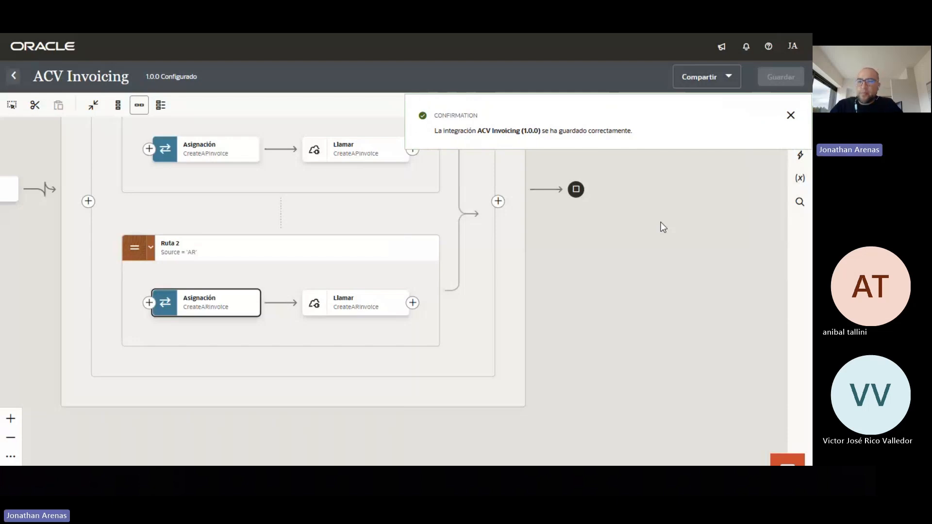
{"action": "left_click", "coordinate": [791, 116]}
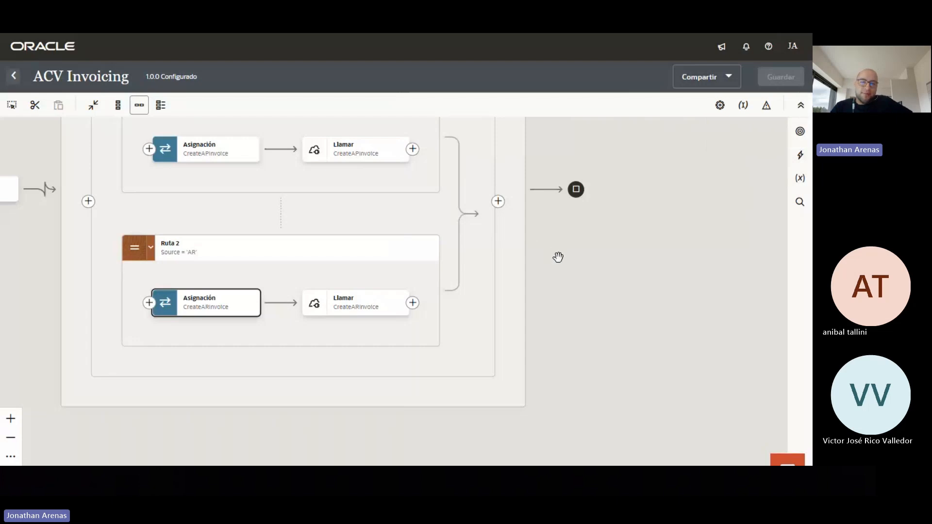
{"action": "left_click_drag", "start_coordinate": [558, 257], "coordinate": [647, 351]}
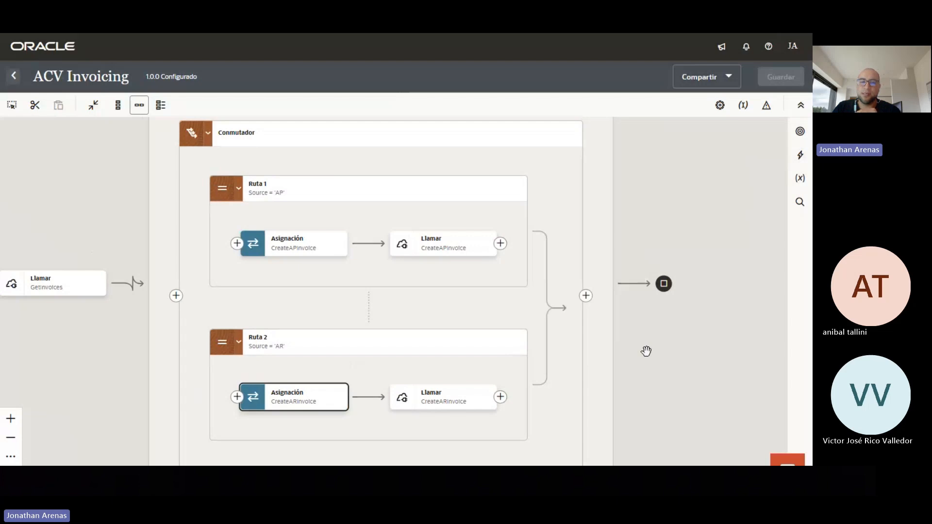
Show the ACV Invoicing global fault handler flow from Fallo global to Volver a devolver fallo
{"action": "left_click", "coordinate": [767, 107]}
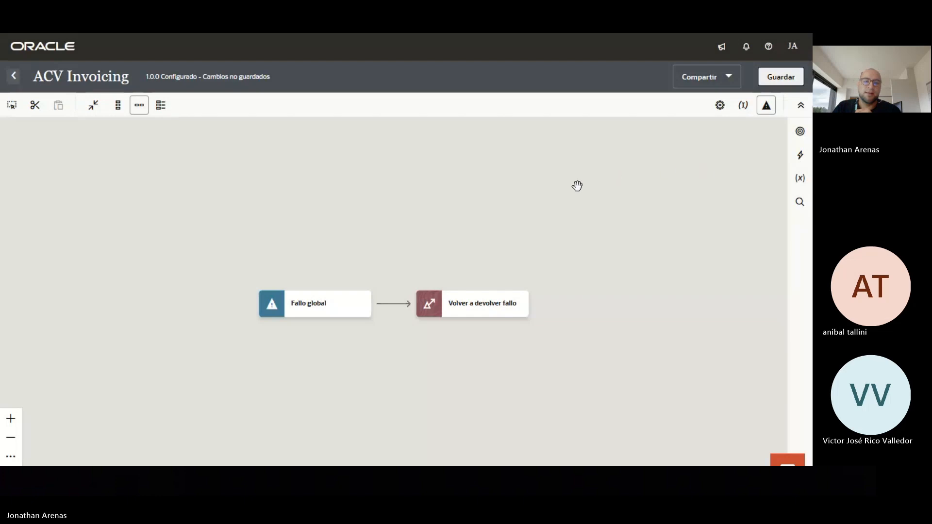
{"action": "mouse_move", "coordinate": [393, 311]}
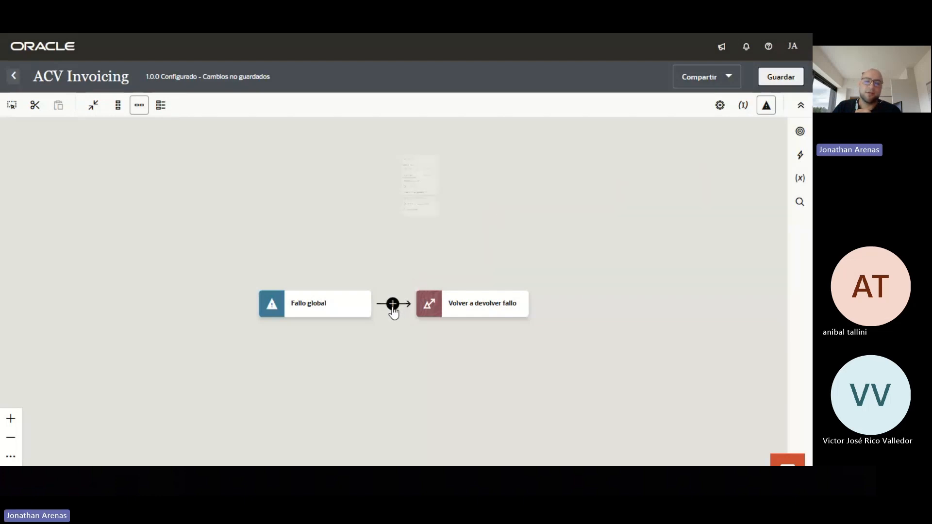
Insert a Notification action between Fallo global and Volver a devolver fallo
{"action": "left_click", "coordinate": [393, 305]}
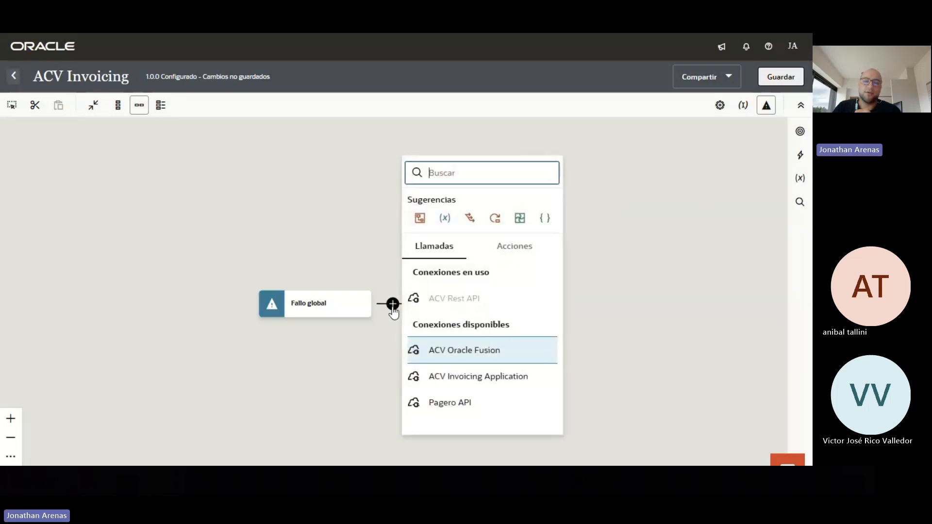
{"action": "left_click", "coordinate": [527, 250]}
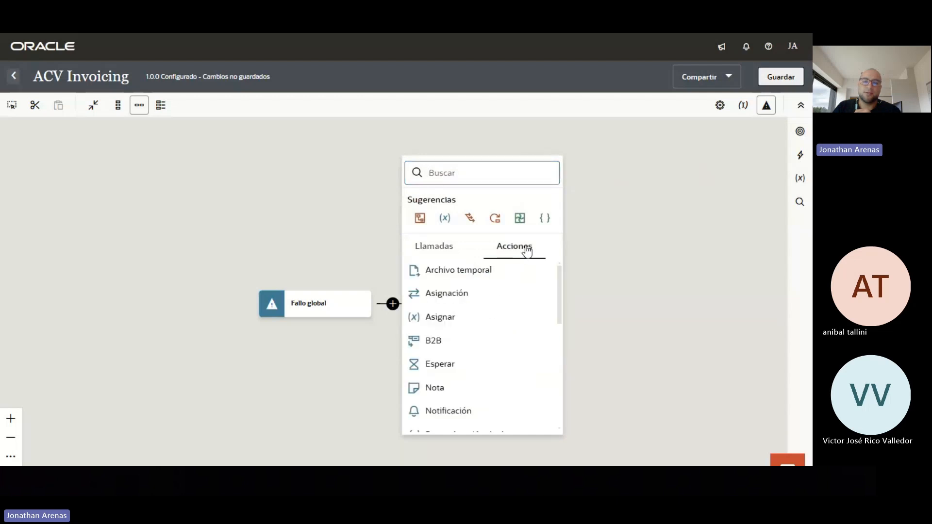
{"action": "left_click", "coordinate": [459, 411]}
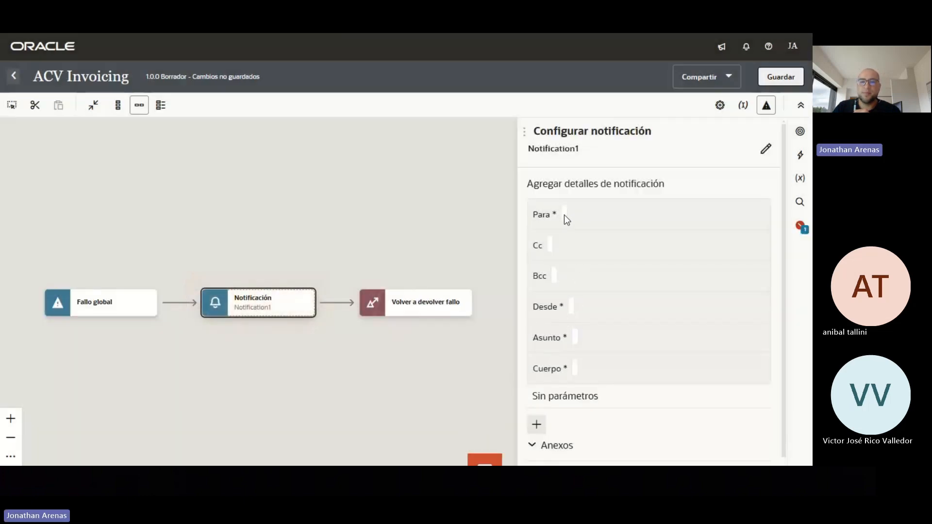
Enter the recipient's e-mail address in Para, correcting a typo, and copy it
{"action": "left_click", "coordinate": [564, 215]}
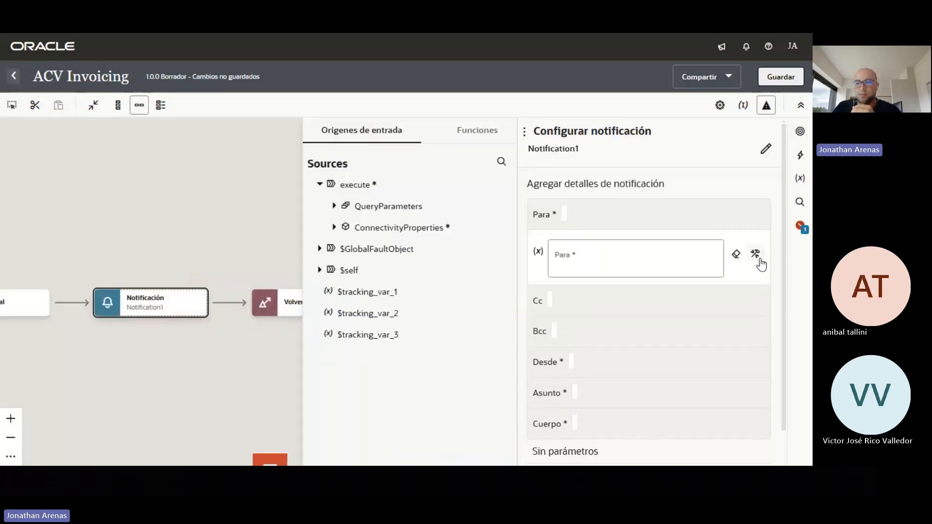
{"action": "left_click", "coordinate": [675, 261]}
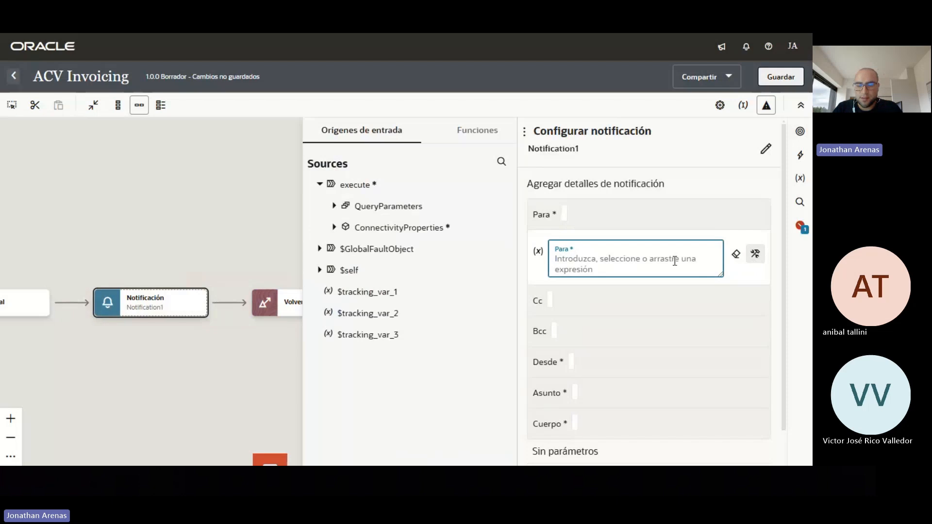
{"action": "type", "text": "'"}
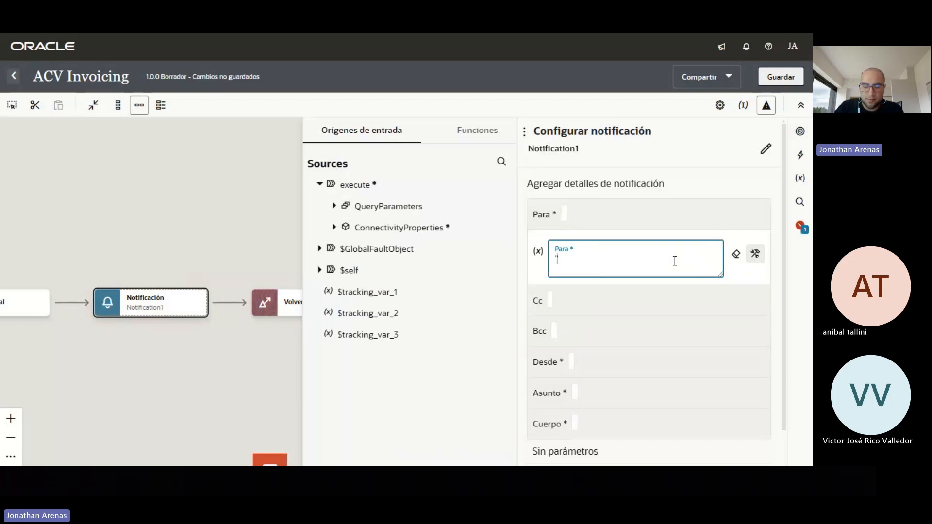
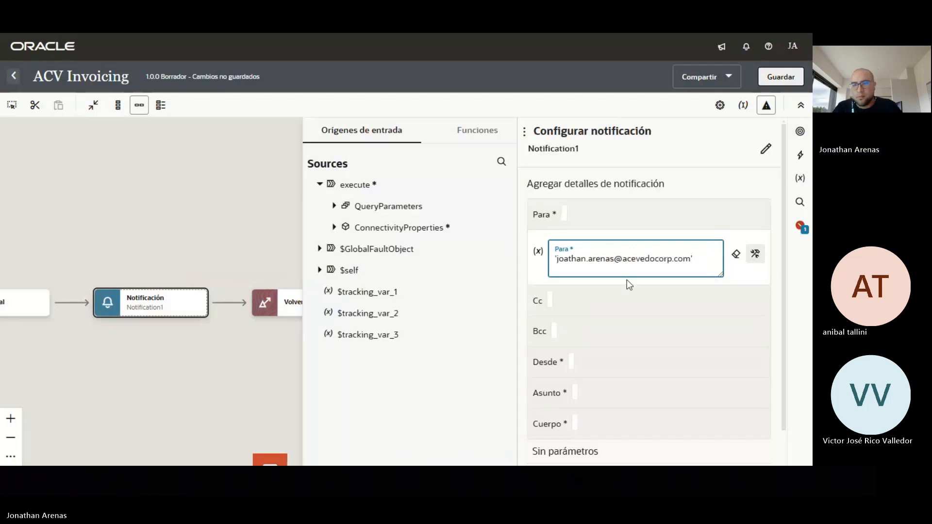
{"action": "left_click", "coordinate": [565, 261]}
{"action": "type", "text": "n"}
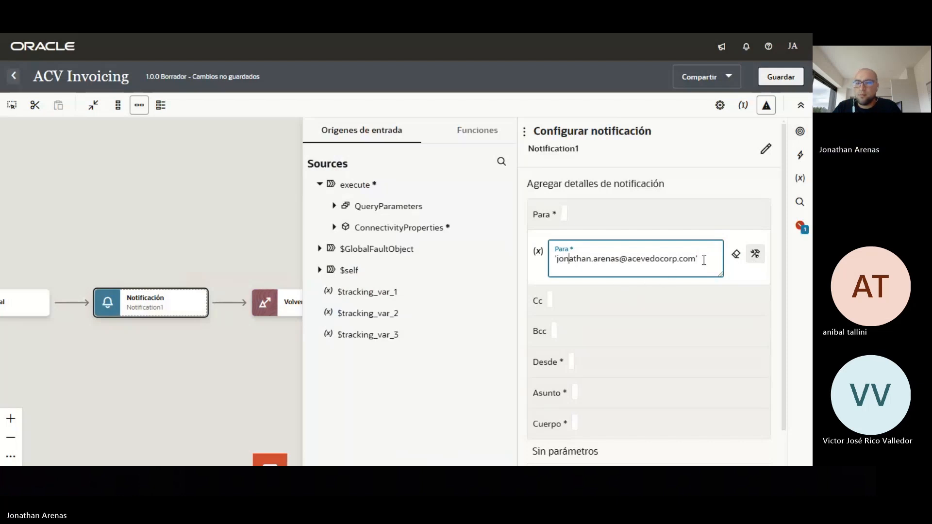
{"action": "left_click_drag", "start_coordinate": [704, 261], "coordinate": [556, 261]}
{"action": "key", "text": "ctrl+c"}
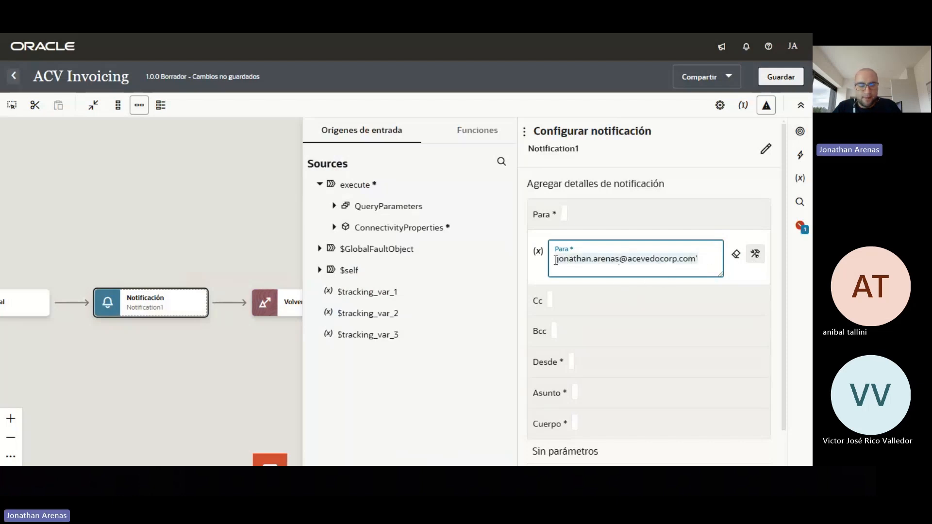
Paste the same e-mail address into the Desde sender field
{"action": "left_click", "coordinate": [569, 362]}
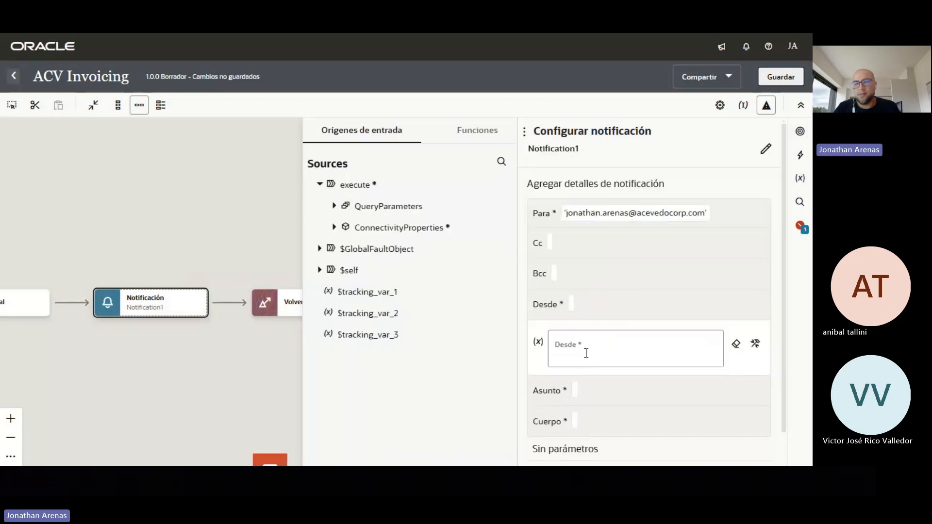
{"action": "left_click", "coordinate": [612, 351]}
{"action": "left_click", "coordinate": [755, 344]}
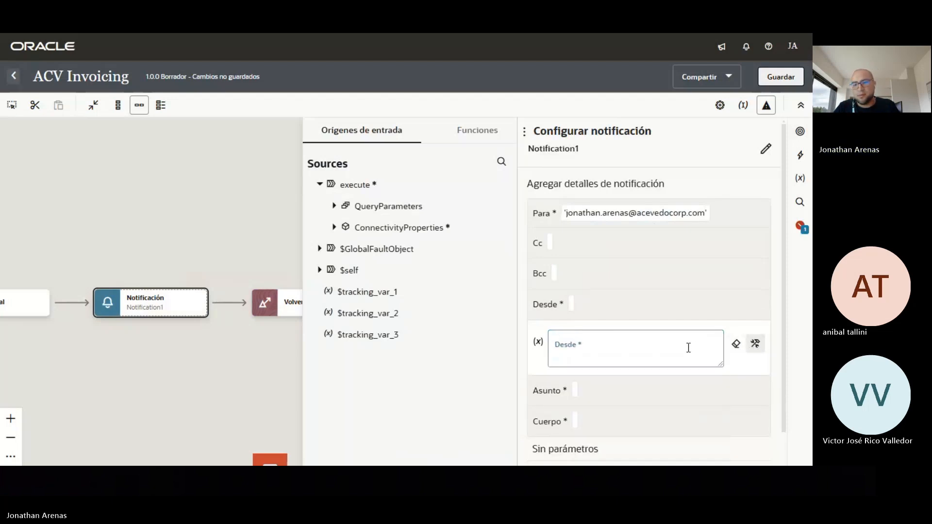
{"action": "left_click", "coordinate": [688, 348]}
{"action": "key", "text": "ctrl+v"}
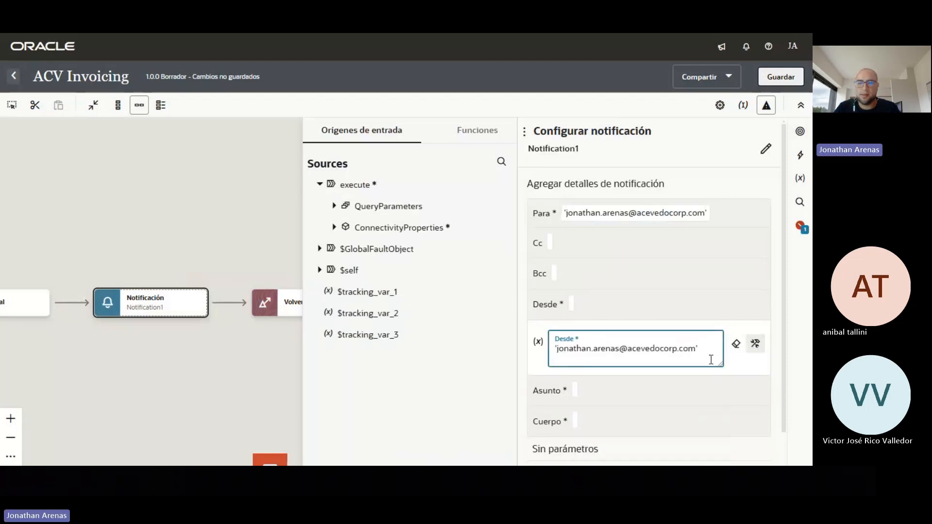
{"action": "left_click", "coordinate": [767, 371]}
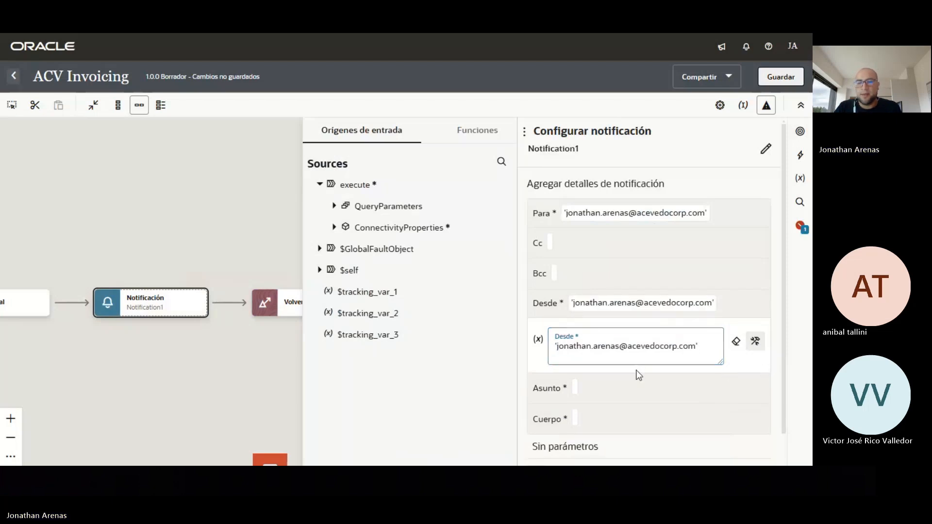
{"action": "left_click", "coordinate": [577, 388]}
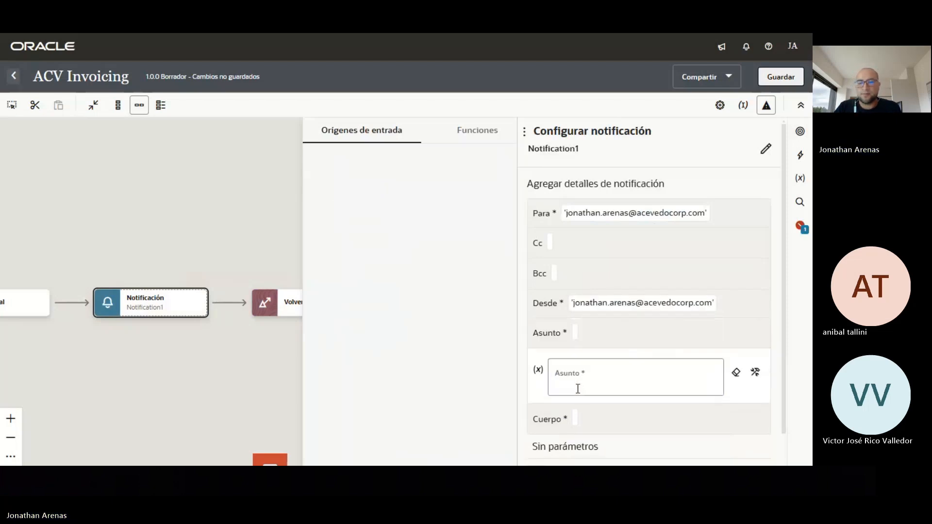
Enter 'Importación de facturas' as the notification's Asunto subject
{"action": "left_click", "coordinate": [652, 376]}
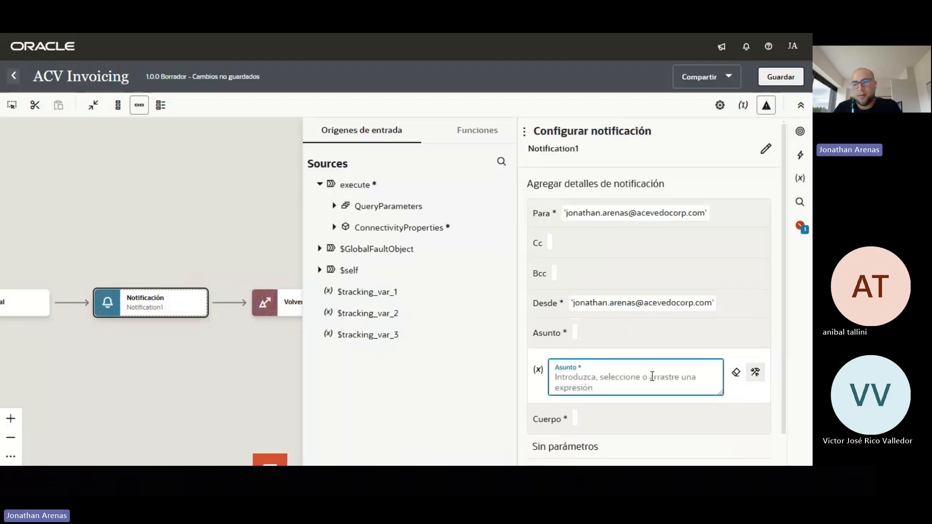
{"action": "type", "text": "'"}
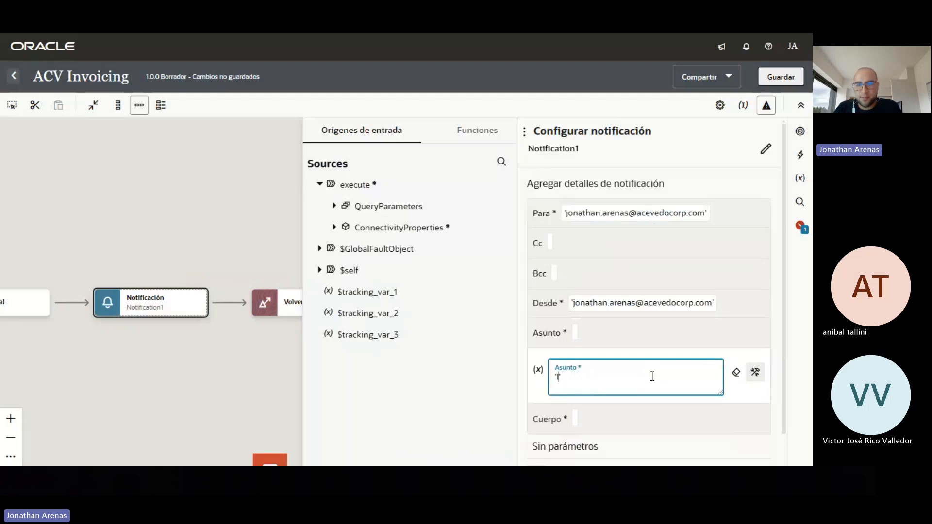
{"action": "type", "text": "Importación"}
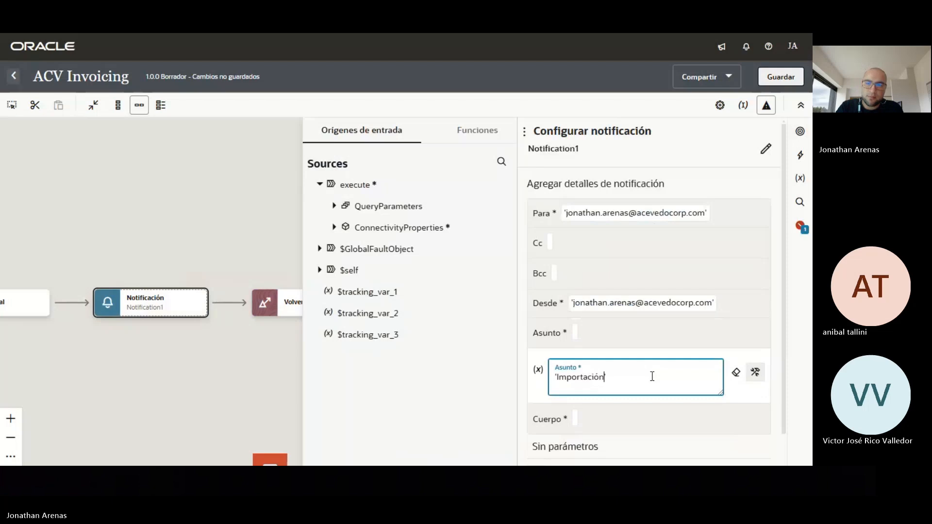
{"action": "type", "text": " de fact"}
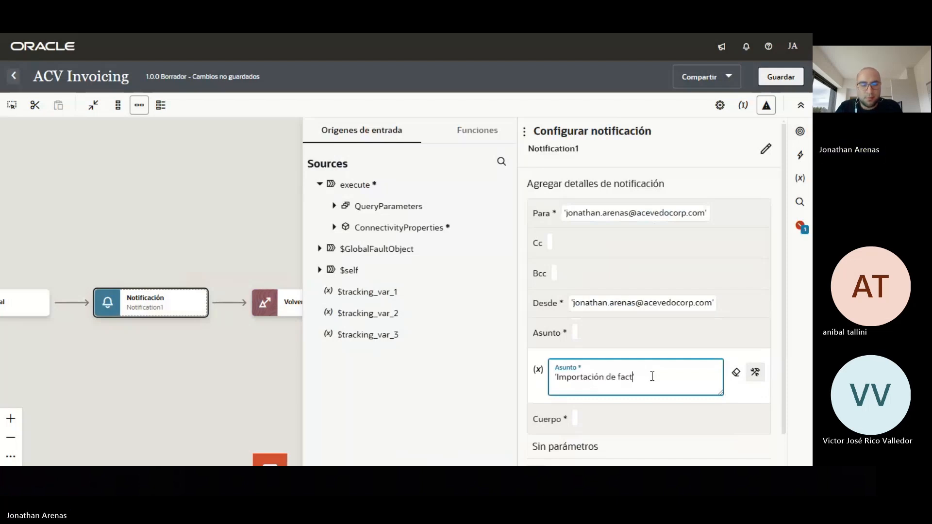
{"action": "type", "text": "uras"}
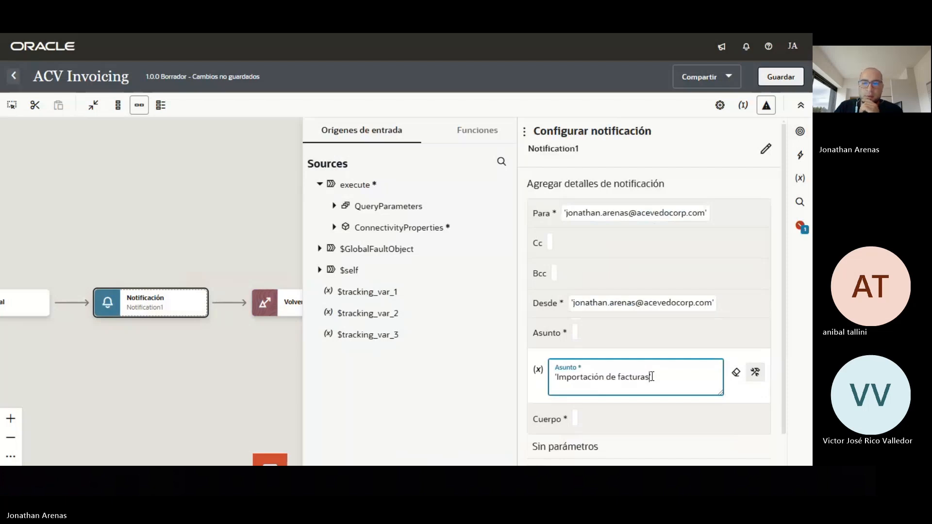
{"action": "scroll", "coordinate": [651, 377], "scroll_direction": "down", "scroll_amount": 1}
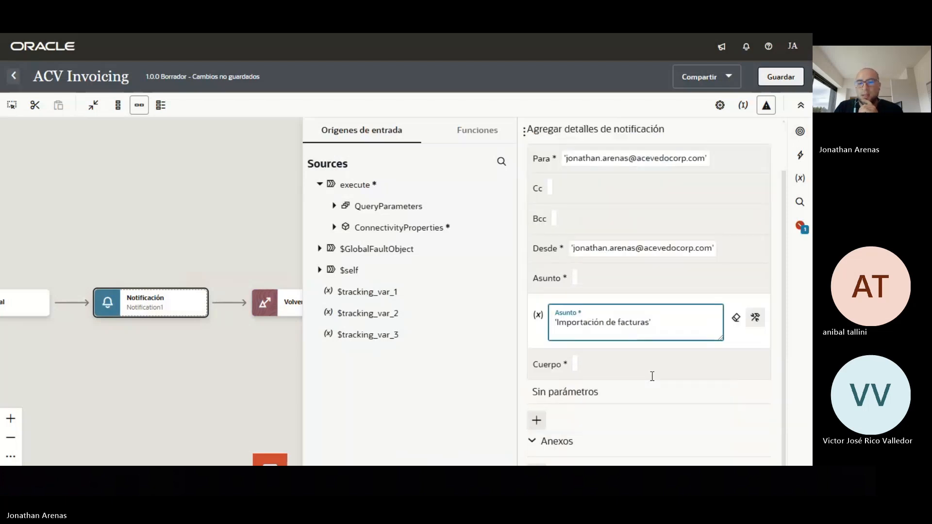
{"action": "left_click", "coordinate": [624, 415]}
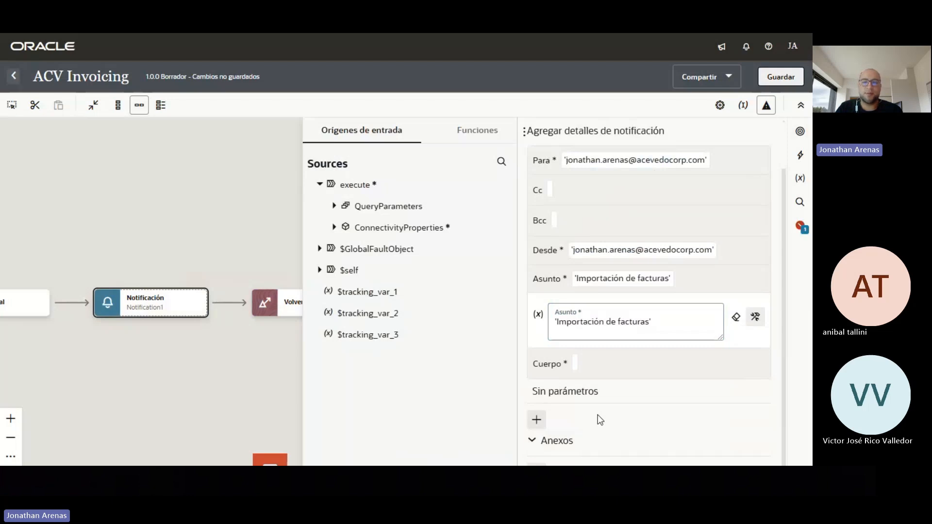
Add a notification parameter Mensaje whose value is $GlobalFaultObject > fault > reason
{"action": "left_click", "coordinate": [538, 419]}
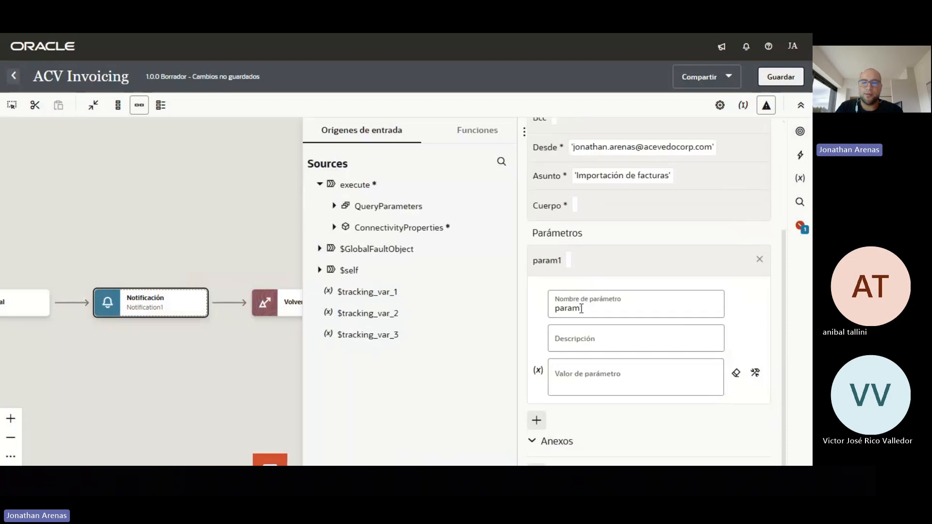
{"action": "left_click", "coordinate": [580, 309]}
{"action": "key", "text": "ctrl+a"}
{"action": "type", "text": "Men"}
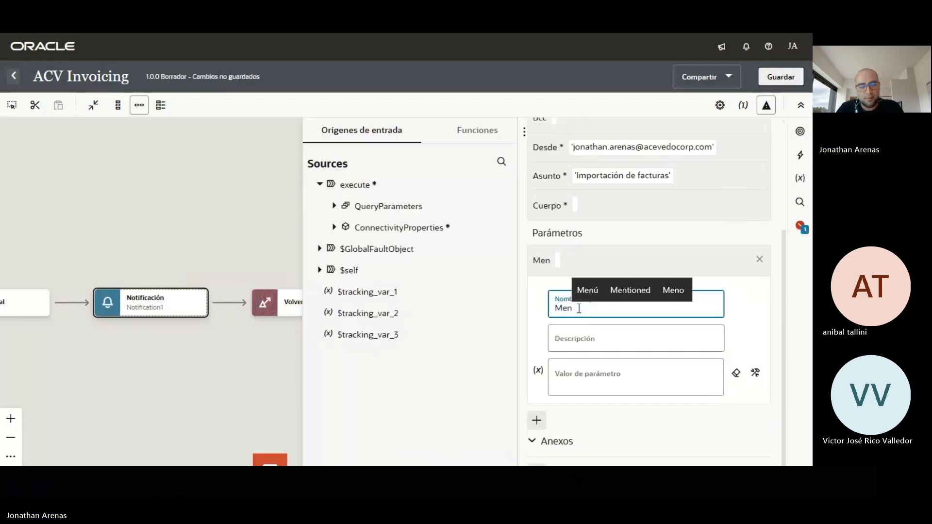
{"action": "type", "text": "saje"}
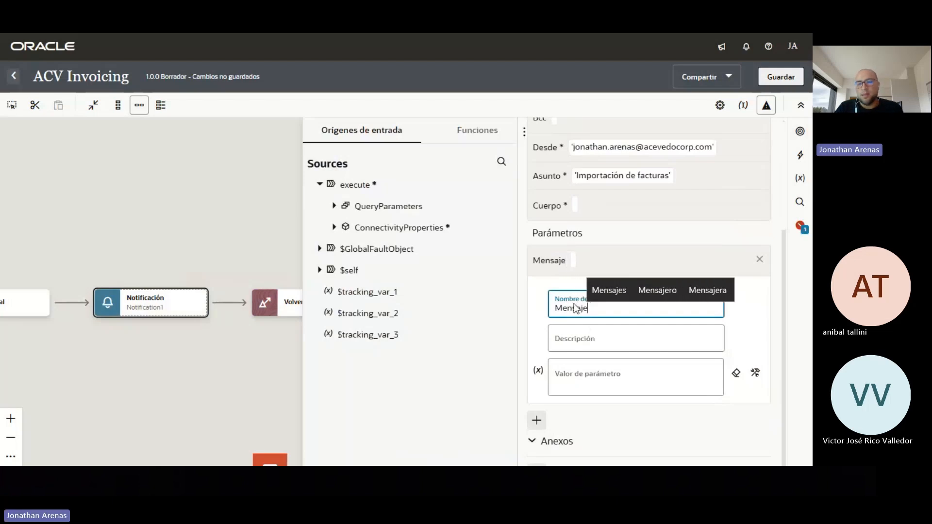
{"action": "left_click", "coordinate": [656, 381]}
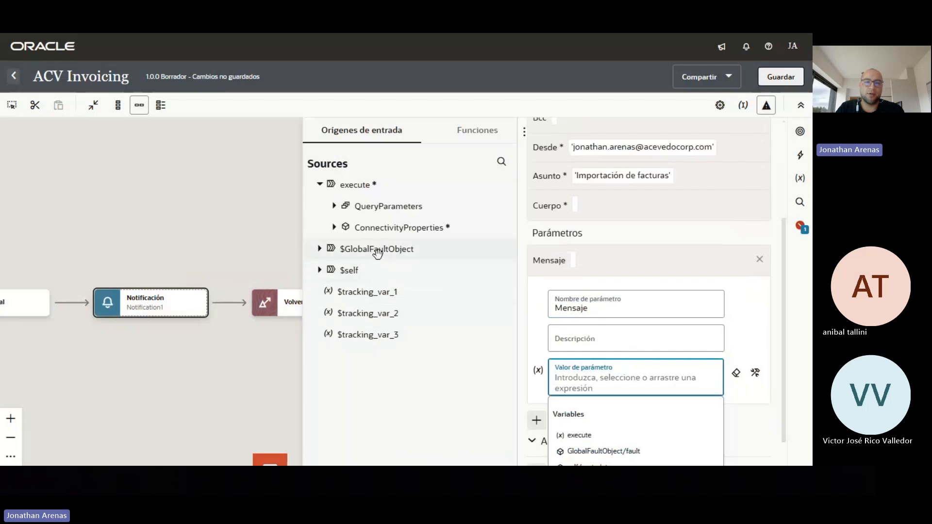
{"action": "left_click", "coordinate": [319, 250]}
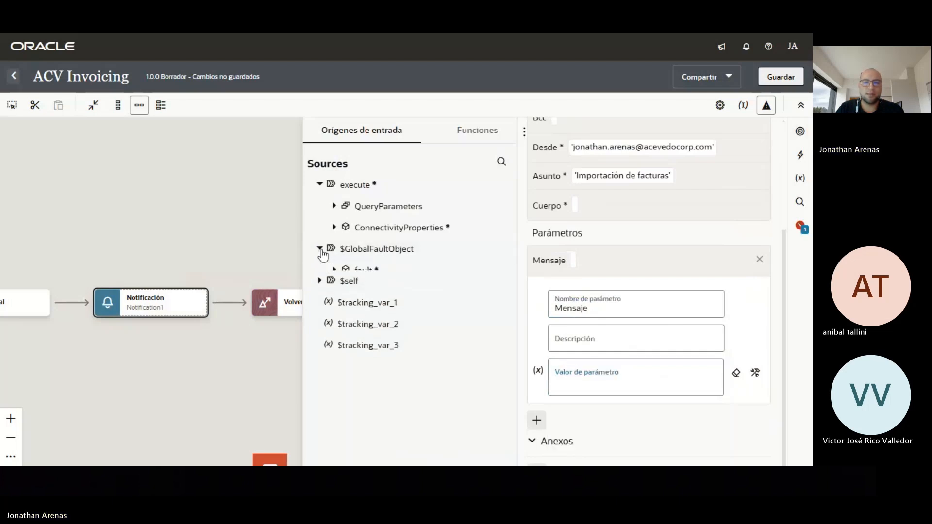
{"action": "left_click", "coordinate": [335, 271]}
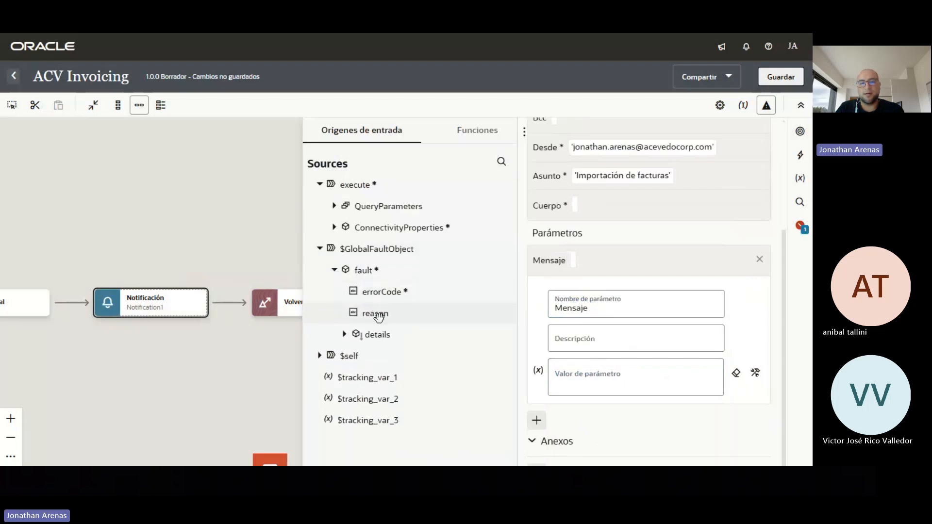
{"action": "left_click_drag", "start_coordinate": [379, 316], "coordinate": [588, 386]}
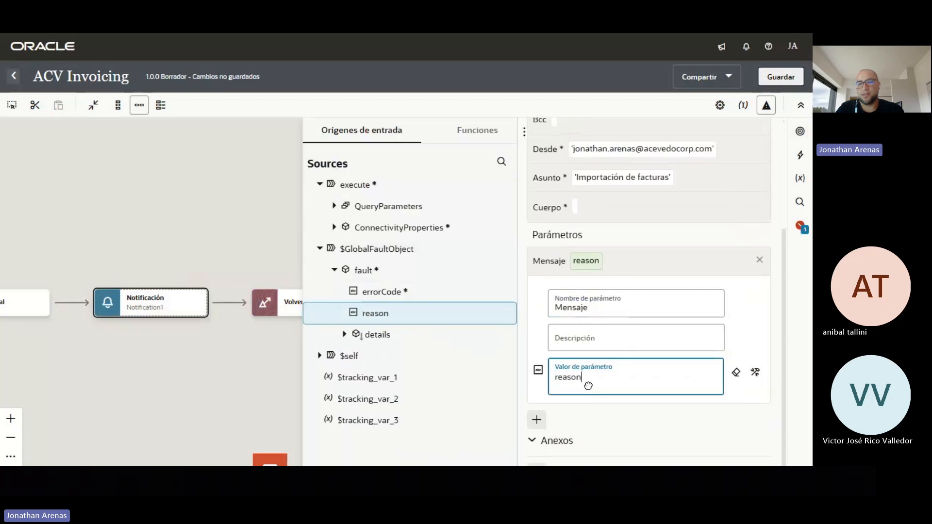
{"action": "left_click", "coordinate": [574, 207]}
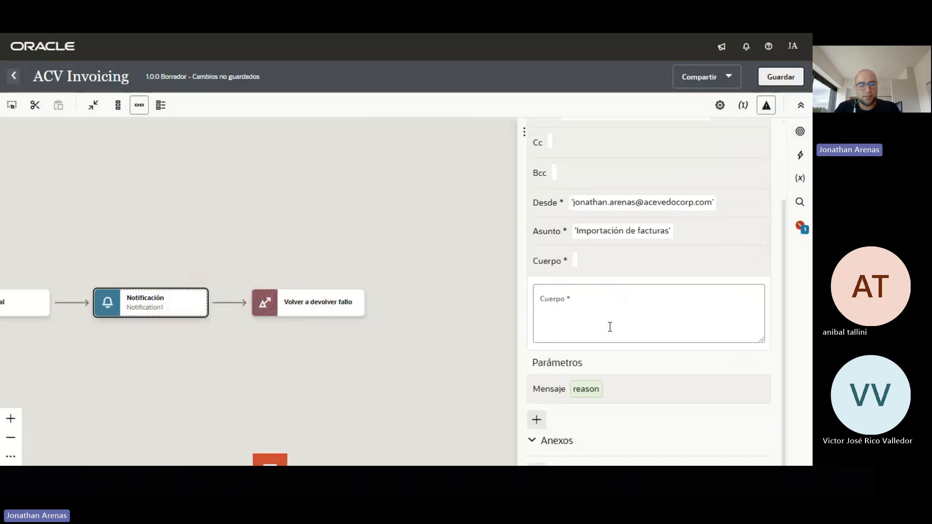
Copy the error-email text with the {Mensaje} placeholder from Notificación.txt in Sublime Text
{"action": "key", "text": "alt+Tab"}
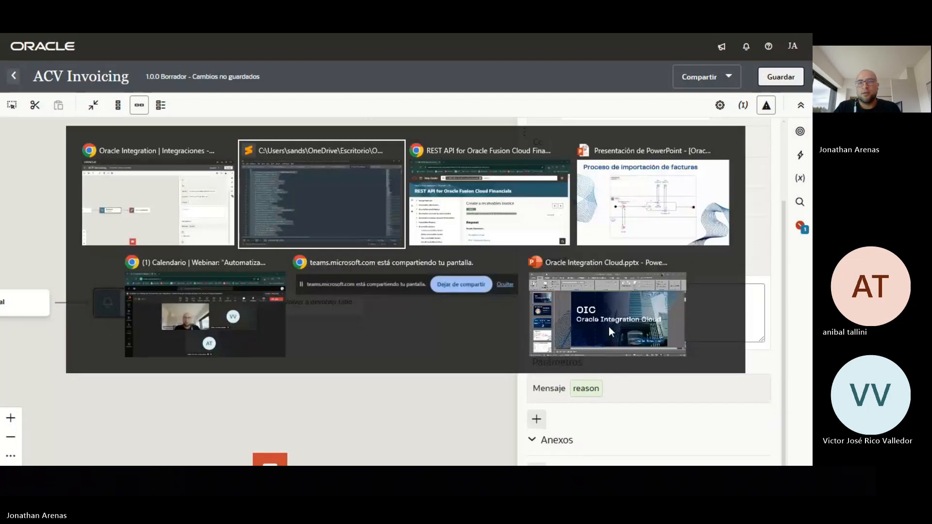
{"action": "left_click", "coordinate": [675, 69]}
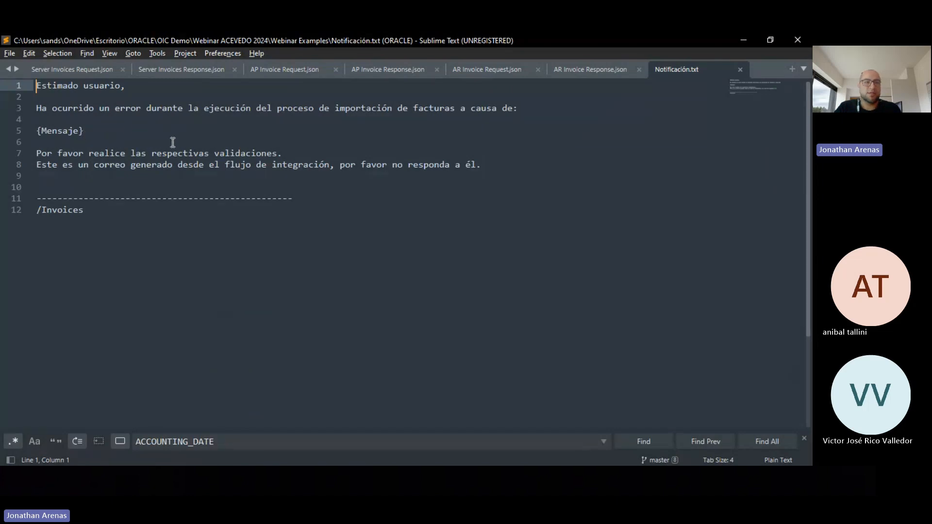
{"action": "left_click", "coordinate": [87, 130]}
{"action": "double_click", "coordinate": [44, 130]}
{"action": "left_click_drag", "start_coordinate": [44, 130], "coordinate": [35, 130]}
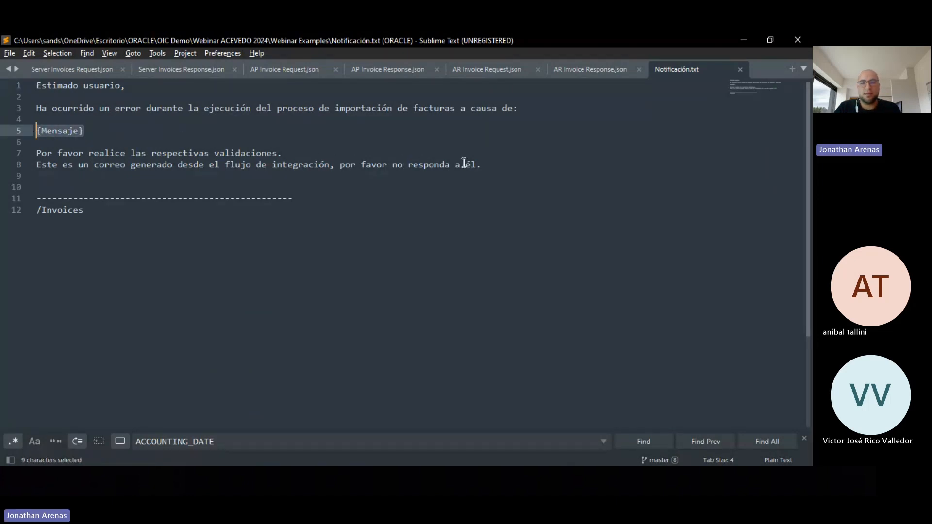
{"action": "left_click_drag", "start_coordinate": [483, 165], "coordinate": [32, 90]}
{"action": "key", "text": "ctrl+c"}
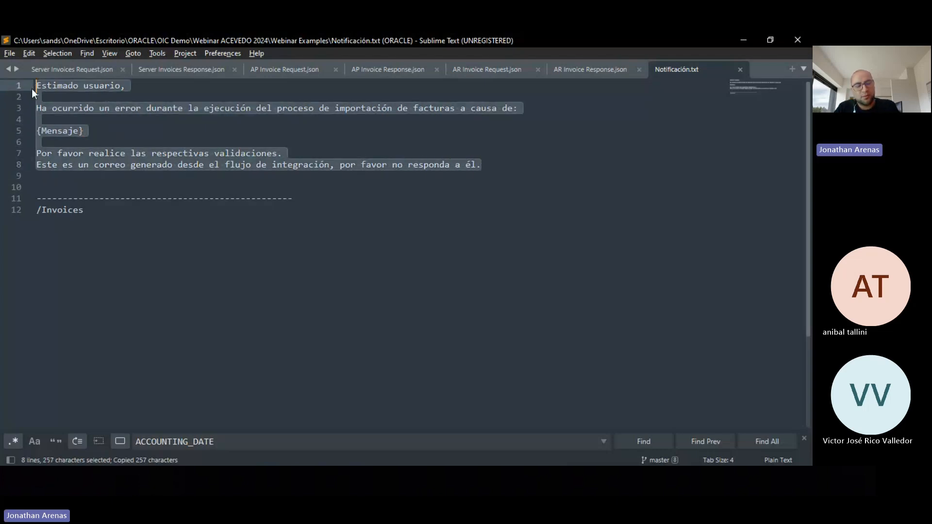
{"action": "key", "text": "alt+Tab"}
Paste the error-email text into the notification body, save ACV Invoicing, and return to Integraciones
{"action": "left_click", "coordinate": [581, 304]}
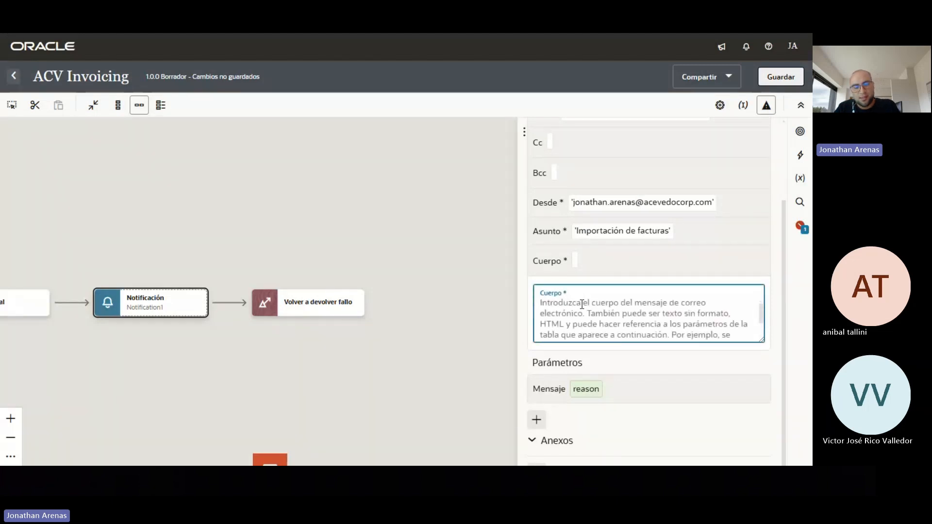
{"action": "key", "text": "ctrl+v"}
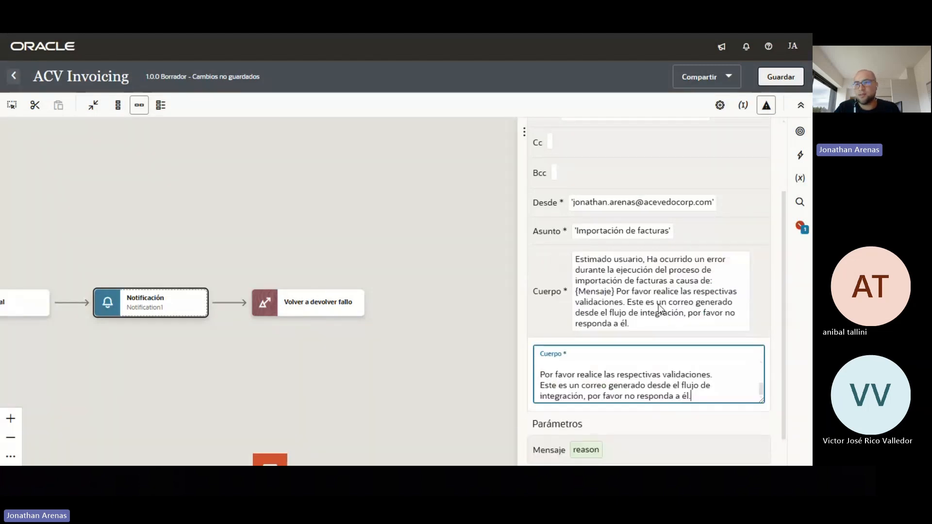
{"action": "left_click", "coordinate": [786, 78]}
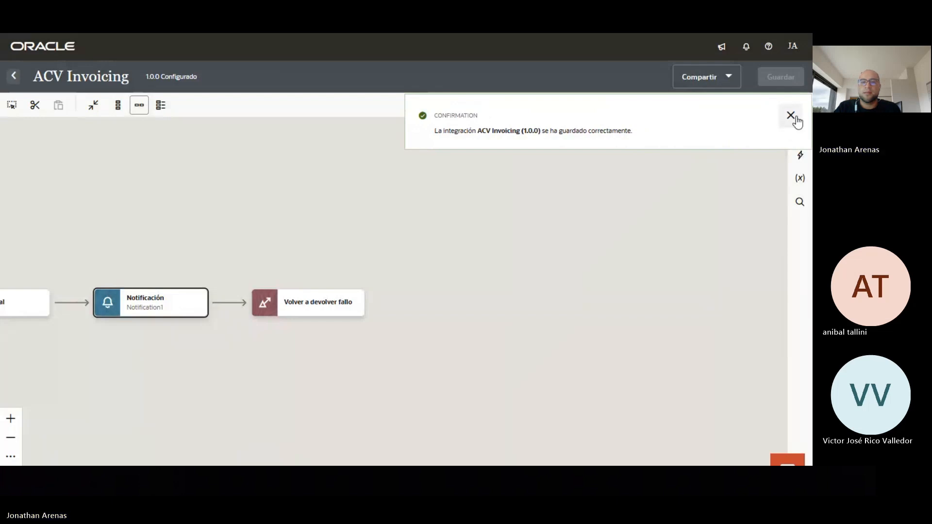
{"action": "left_click", "coordinate": [792, 117]}
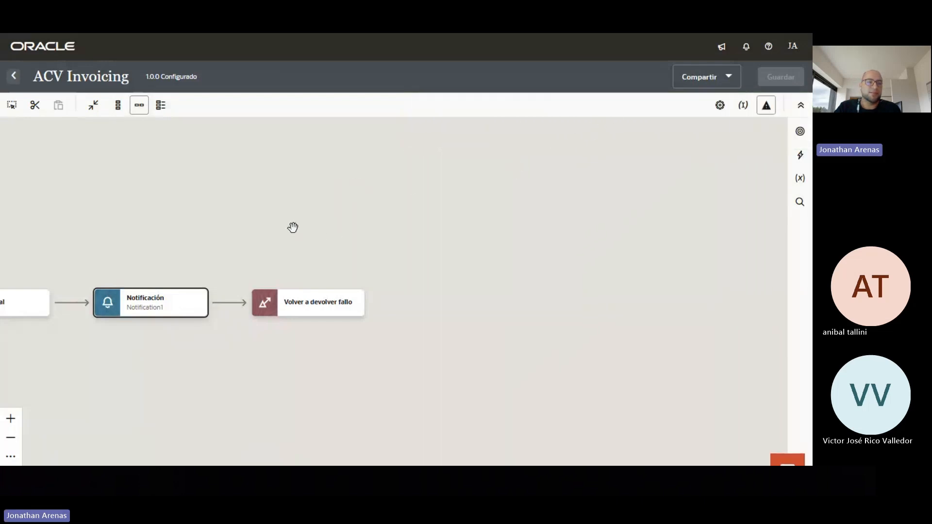
{"action": "left_click_drag", "start_coordinate": [293, 227], "coordinate": [497, 238]}
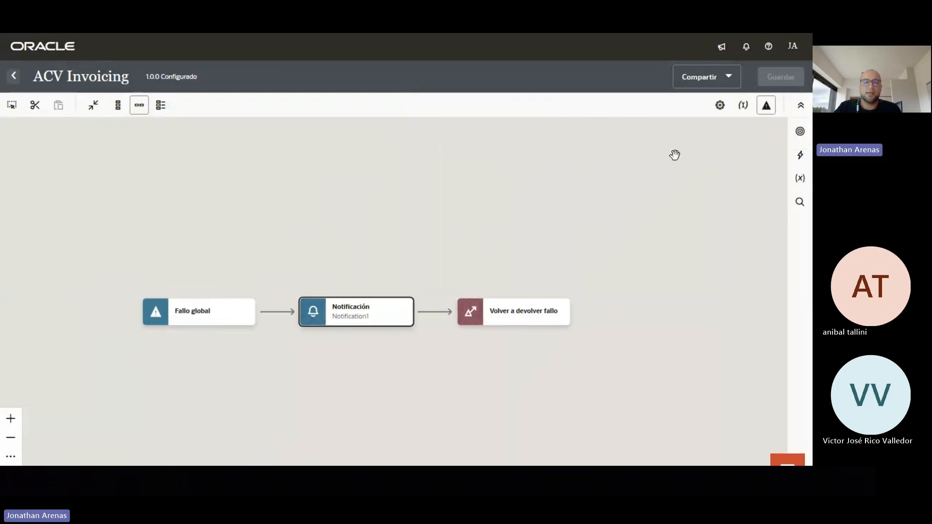
{"action": "left_click", "coordinate": [14, 76]}
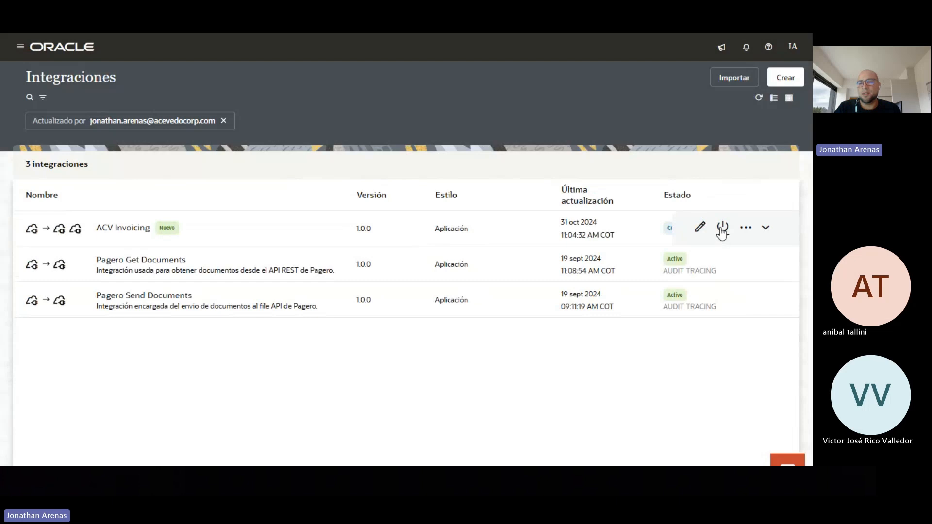
Activate ACV Invoicing with Auditoría tracing and refresh the list to confirm Activo status
{"action": "left_click", "coordinate": [722, 228]}
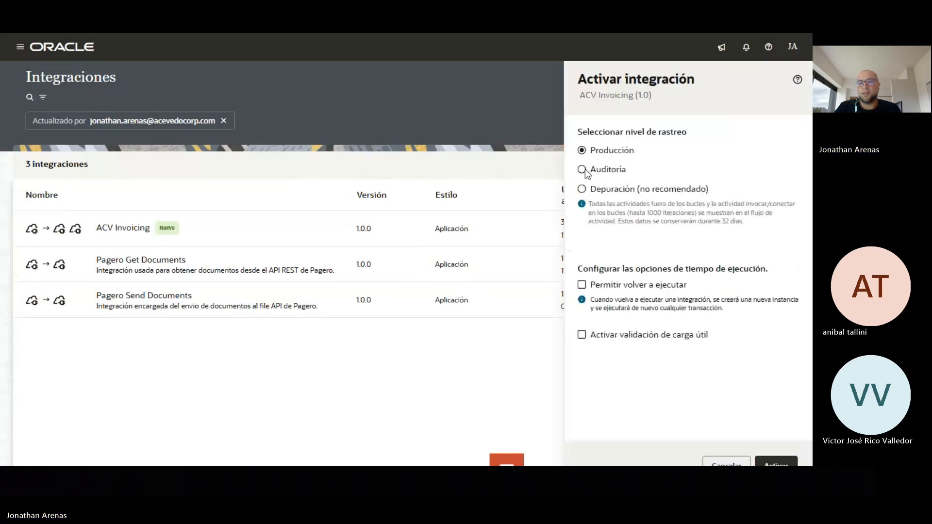
{"action": "left_click", "coordinate": [584, 169]}
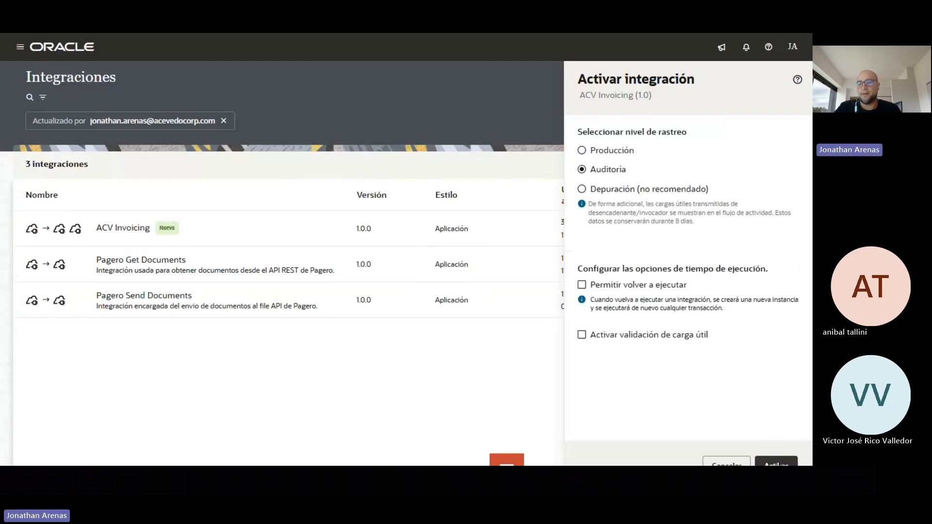
{"action": "left_click", "coordinate": [776, 463]}
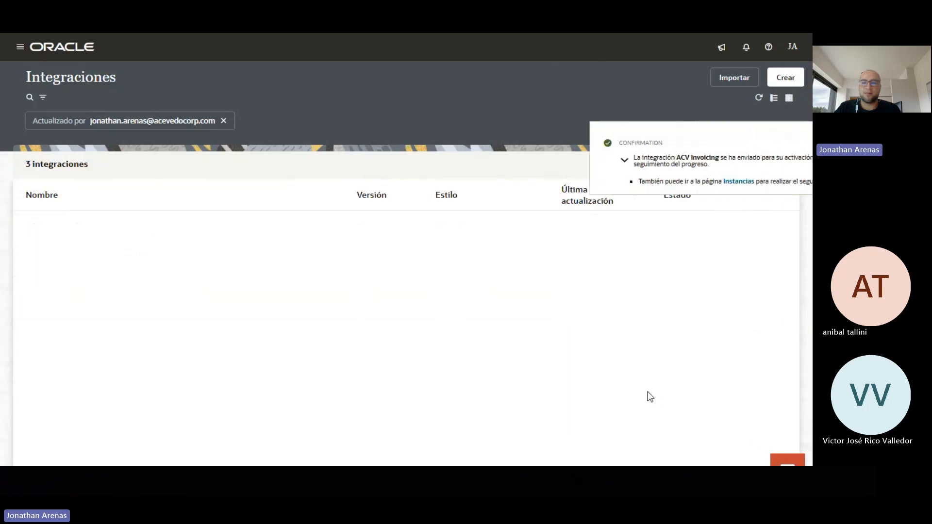
{"action": "left_click", "coordinate": [797, 141]}
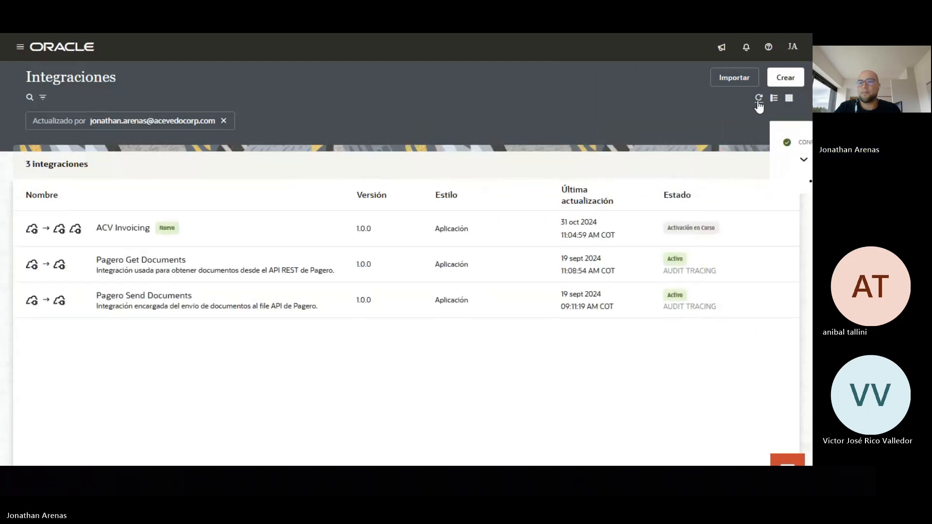
{"action": "left_click", "coordinate": [758, 99]}
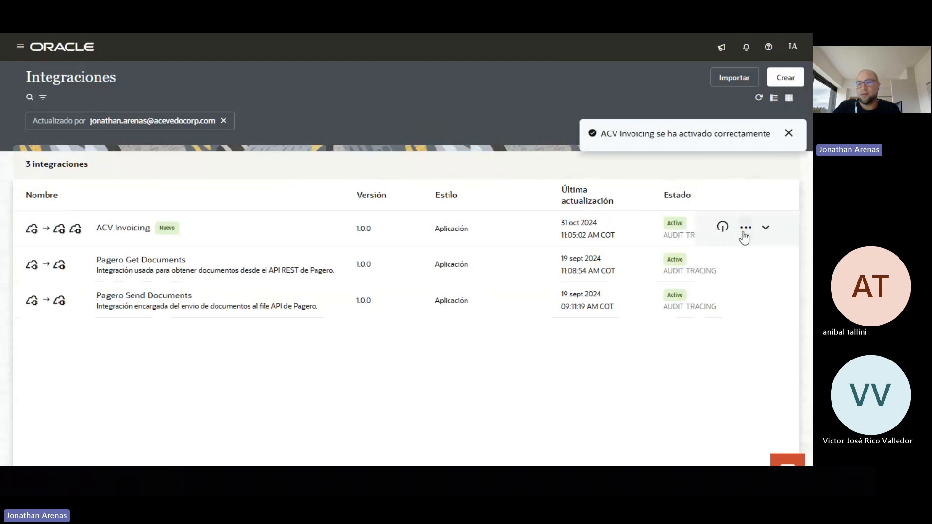
Start a test run of ACV Invoicing and set DateFrom to 30-10-2024
{"action": "left_click", "coordinate": [745, 234]}
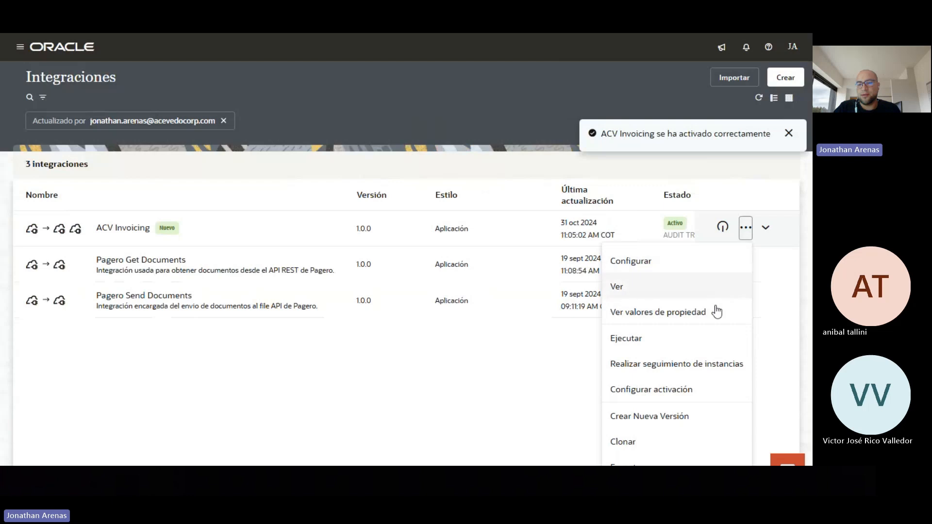
{"action": "left_click", "coordinate": [635, 343]}
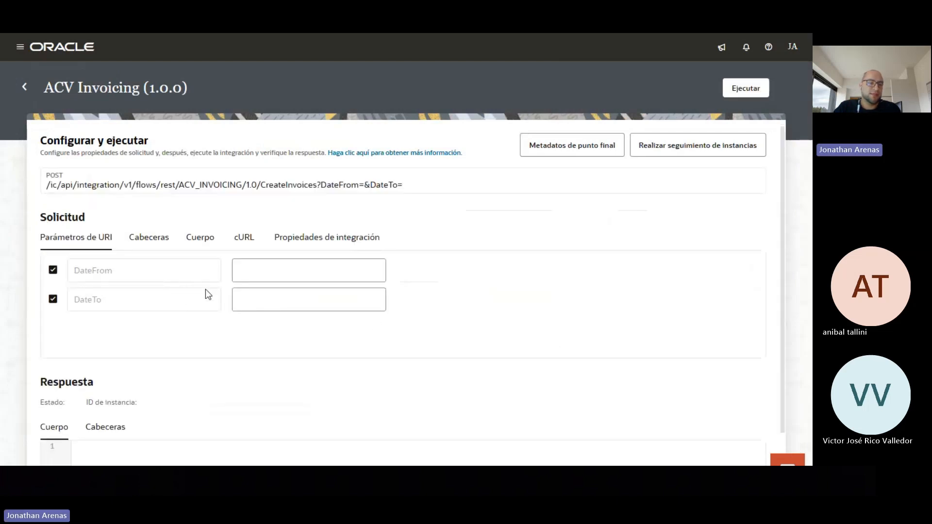
{"action": "left_click", "coordinate": [276, 274]}
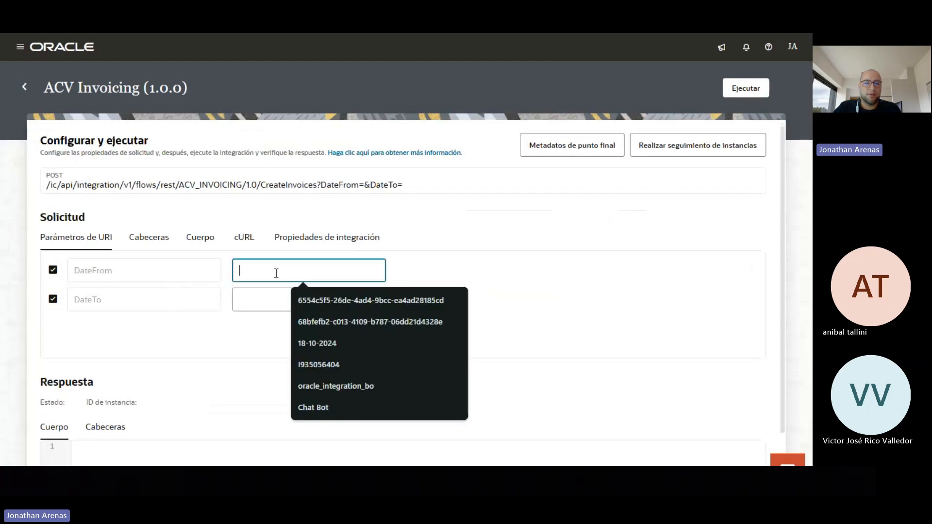
{"action": "left_click", "coordinate": [305, 342]}
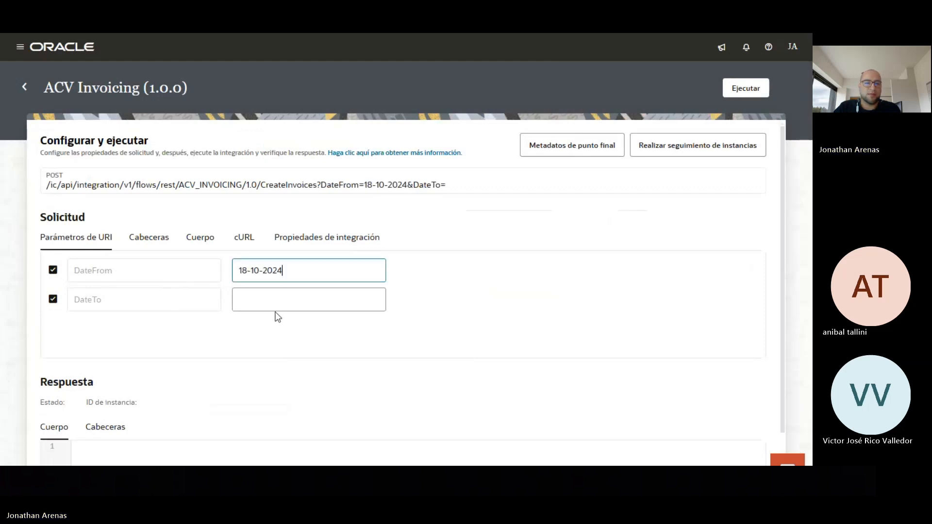
{"action": "left_click", "coordinate": [248, 268]}
{"action": "key", "text": "BackSpace"}
{"action": "key", "text": "BackSpace"}
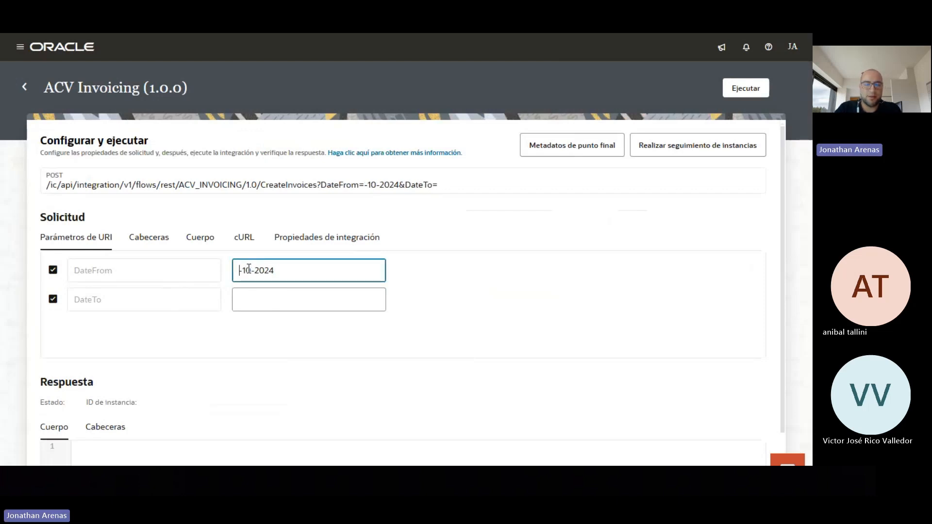
{"action": "type", "text": "3"}
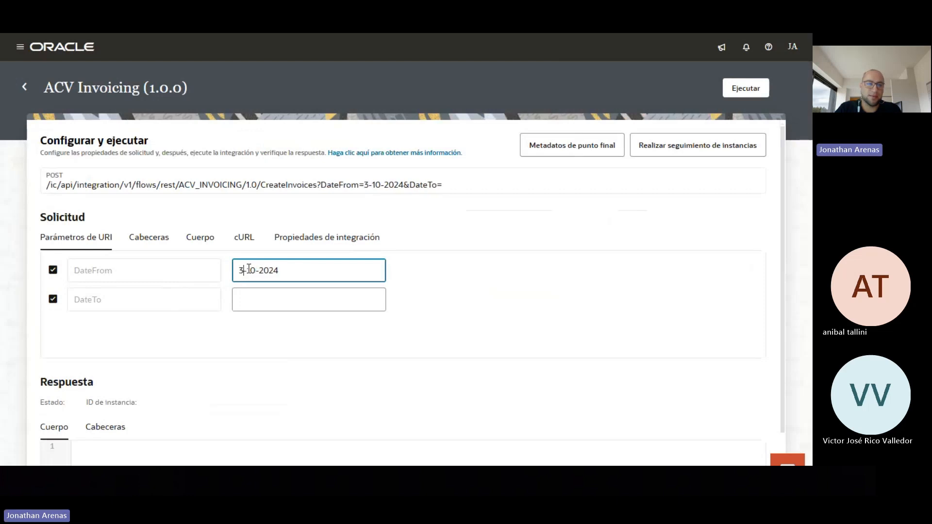
{"action": "type", "text": "0"}
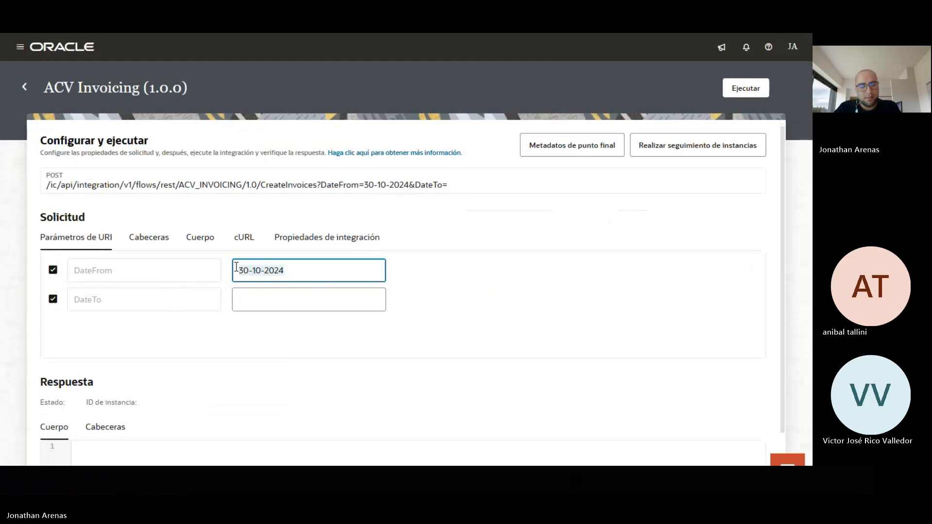
Paste 30-10-2024 into DateTo and execute the run
{"action": "left_click", "coordinate": [244, 300]}
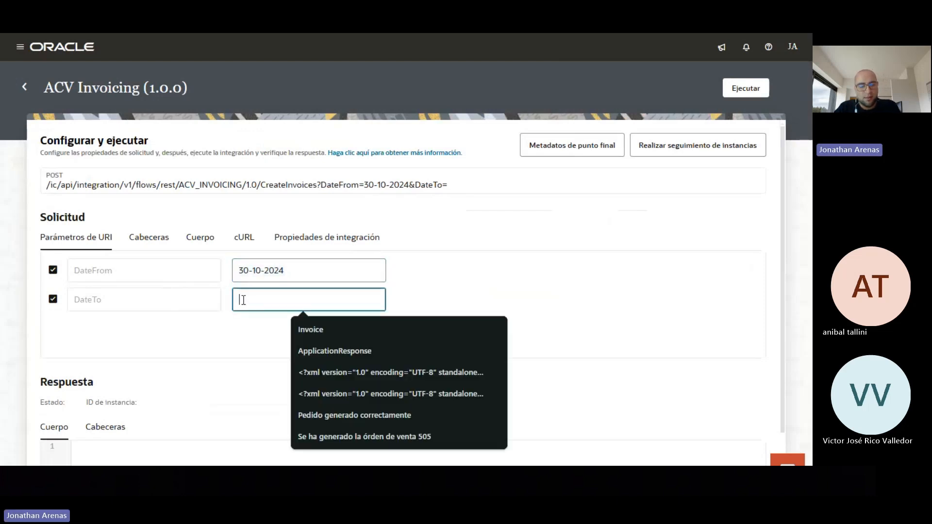
{"action": "type", "text": "30-10-2024"}
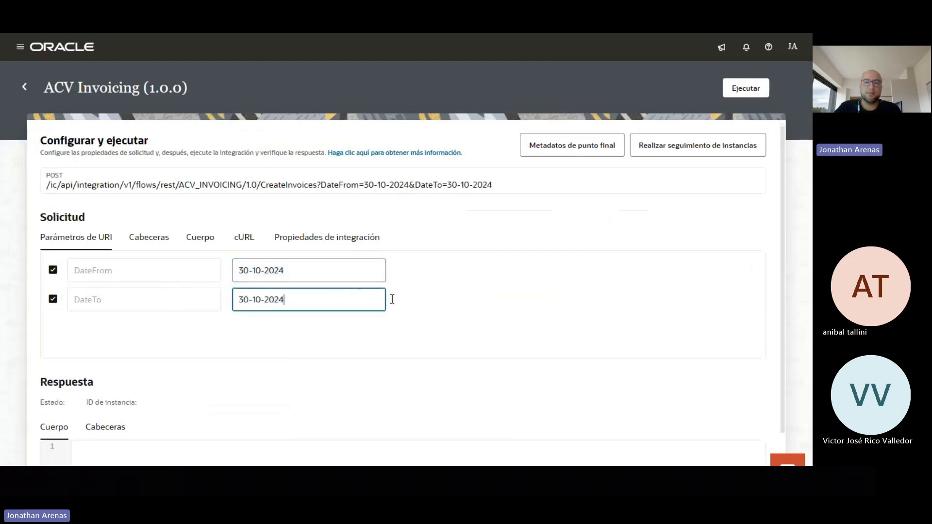
{"action": "left_click", "coordinate": [754, 89]}
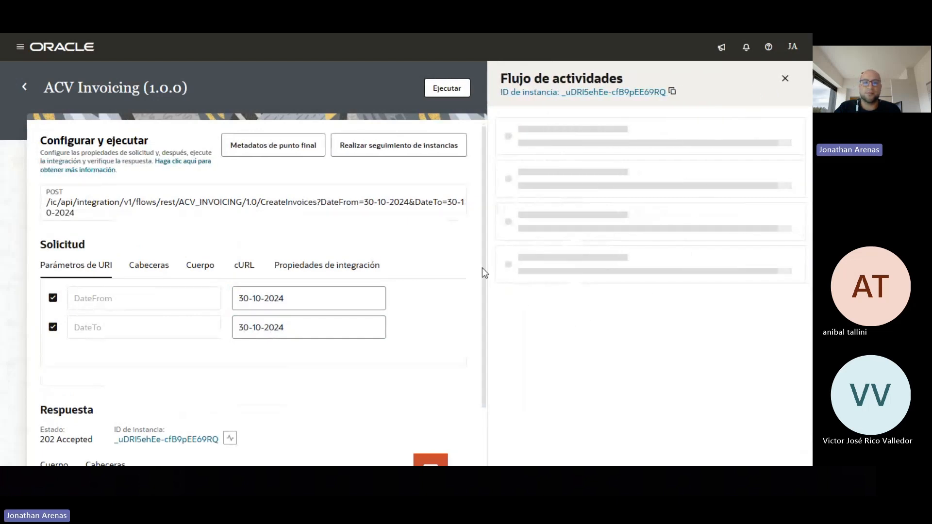
Track the instances and refresh until the 30-10-2024 run shows Correcto in 19.57 seconds
{"action": "left_click", "coordinate": [413, 147]}
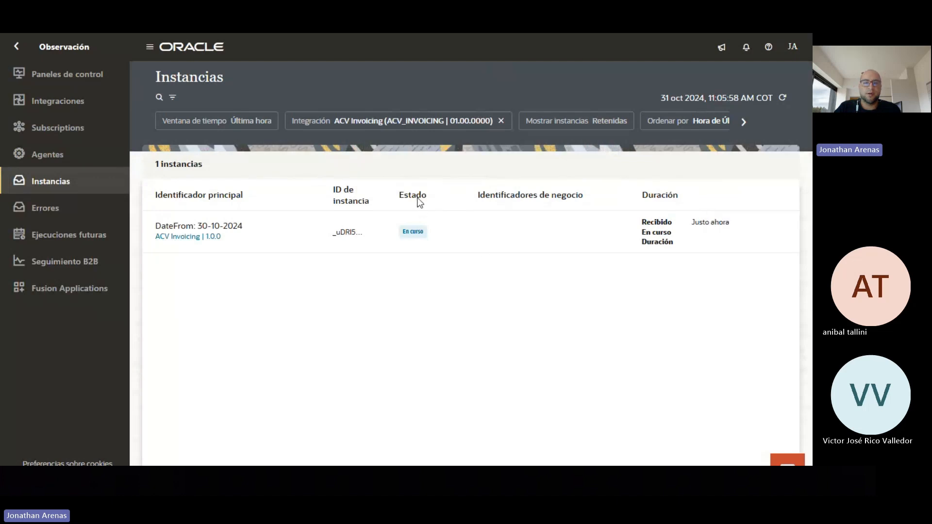
{"action": "mouse_move", "coordinate": [425, 245]}
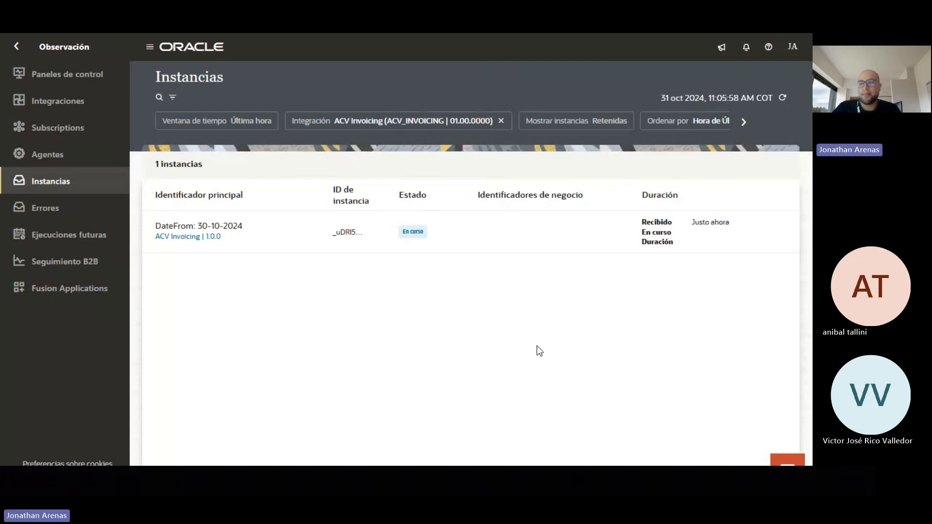
{"action": "left_click", "coordinate": [782, 98]}
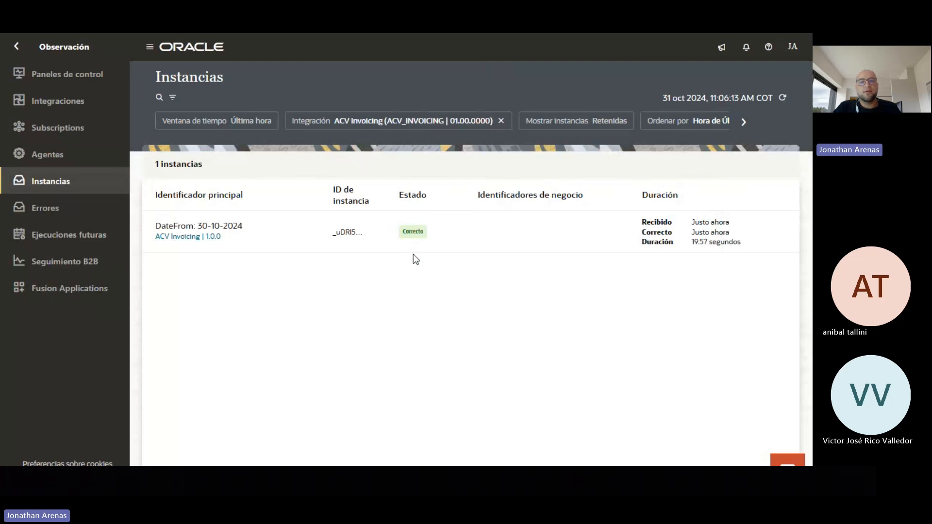
{"action": "left_click", "coordinate": [782, 98]}
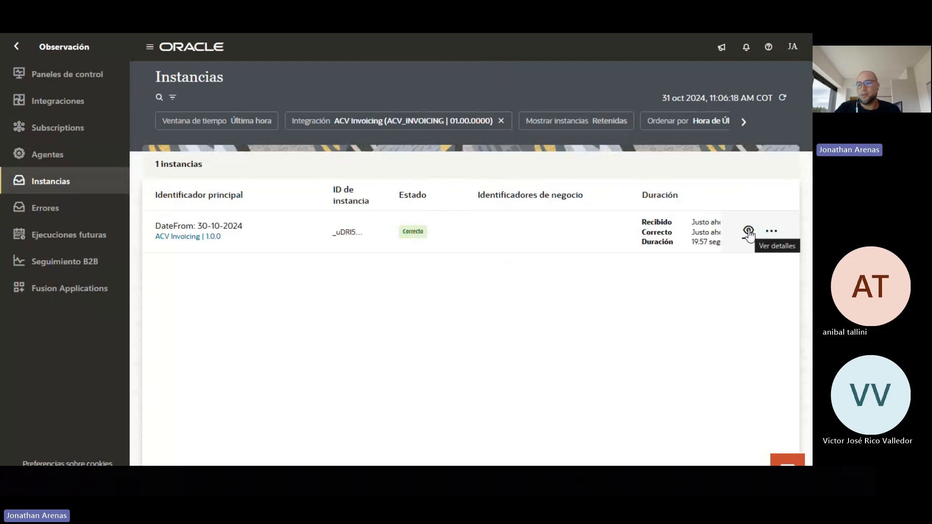
Open the instance's activity flow at full width and inspect the payload sent to GetInvoices
{"action": "left_click", "coordinate": [749, 230]}
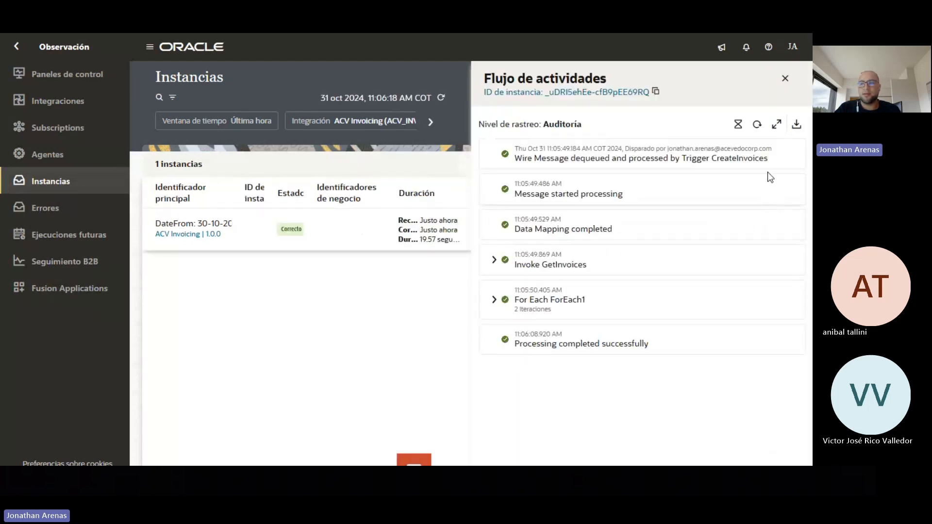
{"action": "left_click", "coordinate": [777, 125]}
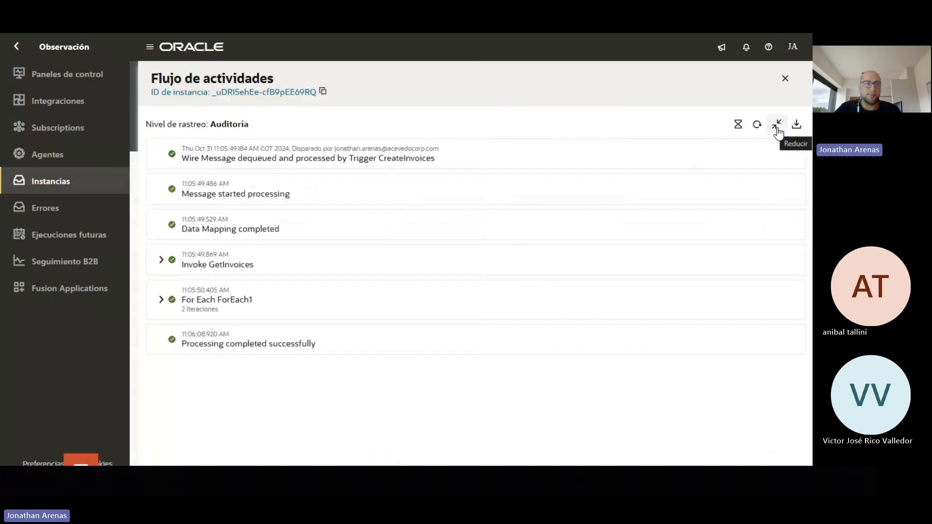
{"action": "left_click", "coordinate": [161, 260]}
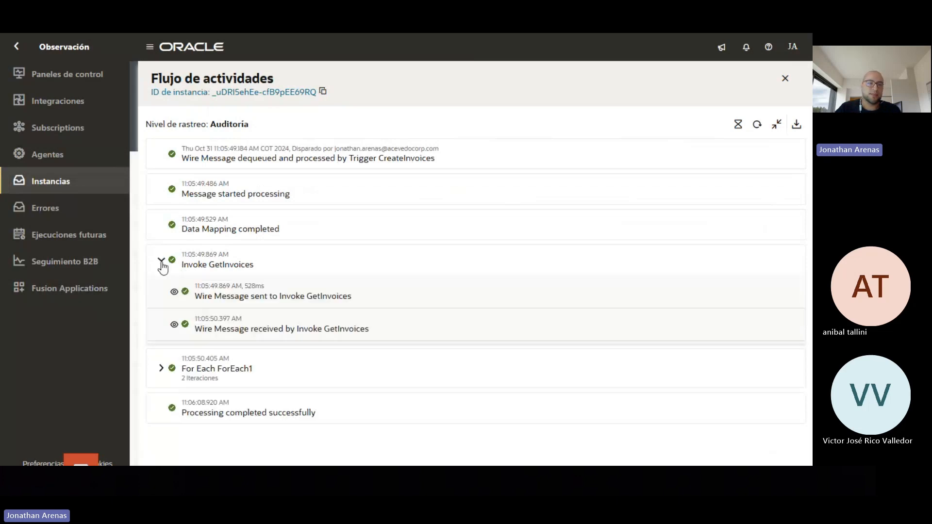
{"action": "left_click", "coordinate": [174, 292]}
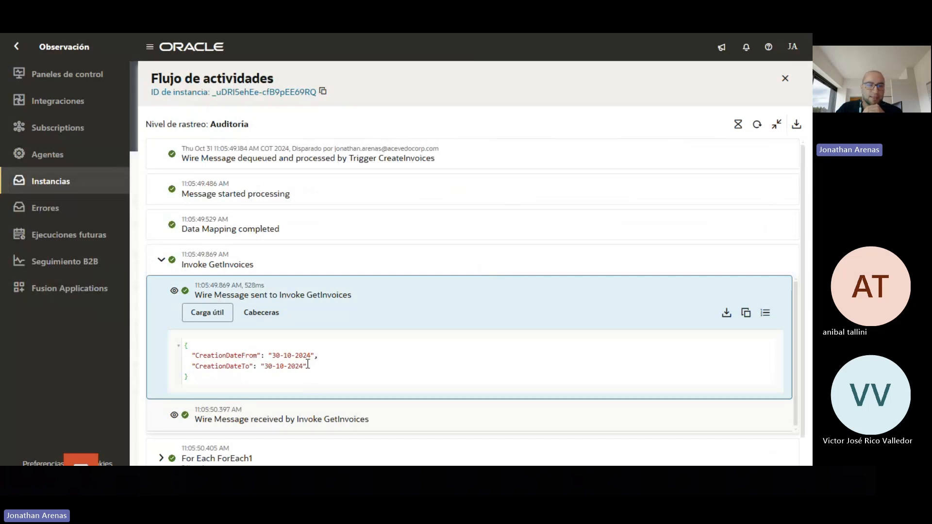
{"action": "left_click", "coordinate": [176, 292]}
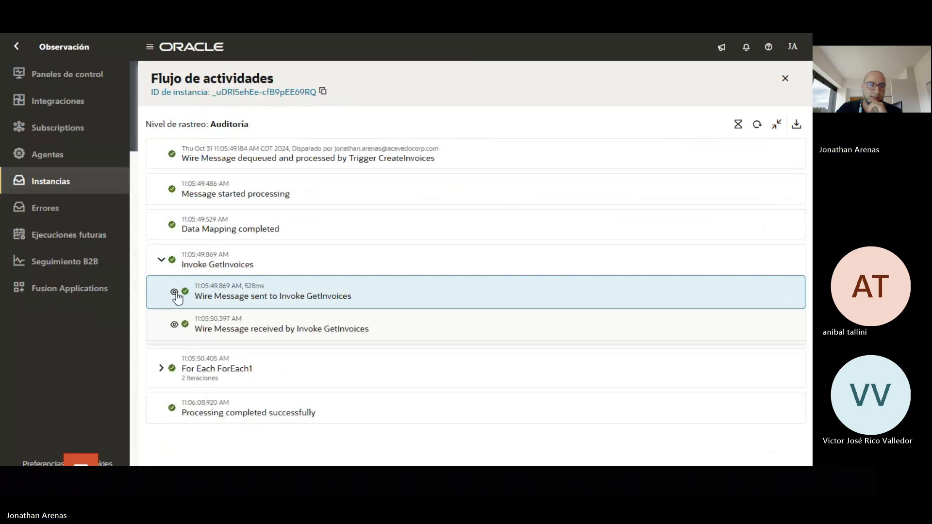
Review the payload received from GetInvoices, then collapse the Invoke GetInvoices step
{"action": "left_click", "coordinate": [175, 324]}
{"action": "scroll", "coordinate": [288, 402], "scroll_direction": "down", "scroll_amount": 10}
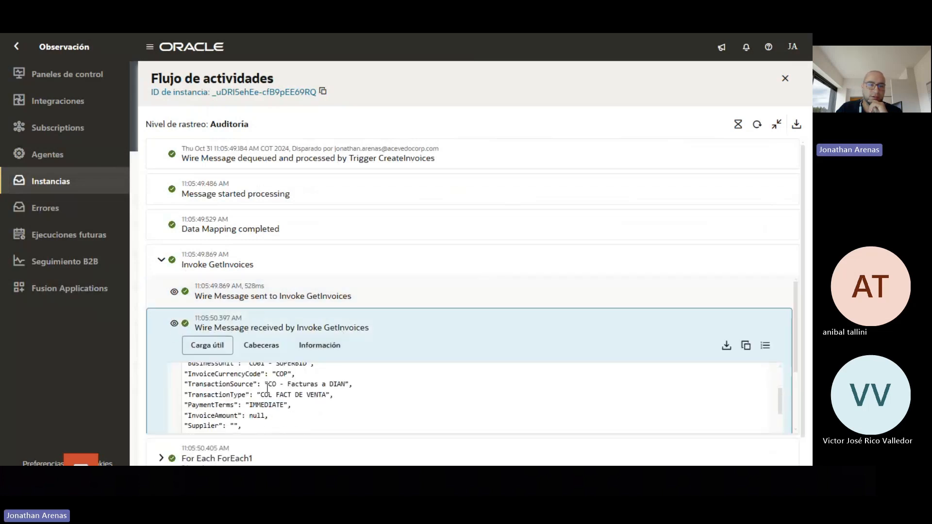
{"action": "scroll", "coordinate": [288, 402], "scroll_direction": "up", "scroll_amount": 10}
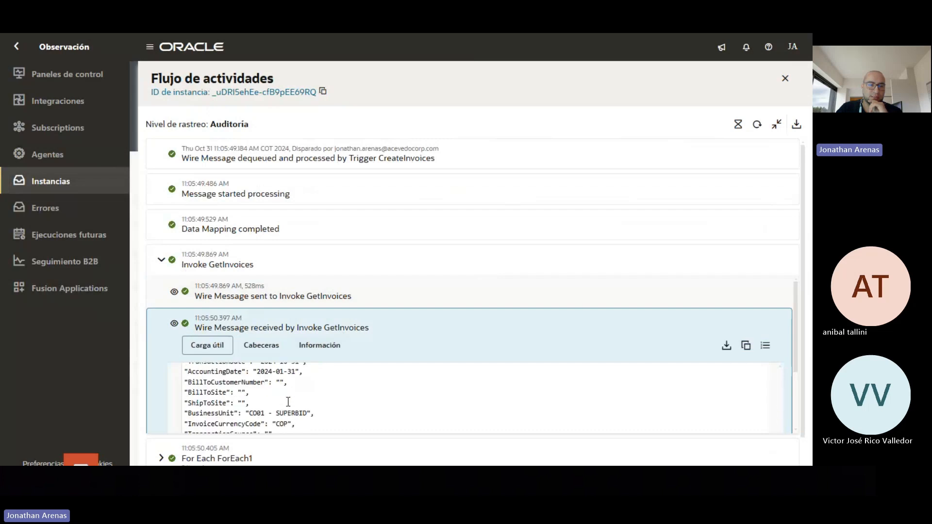
{"action": "scroll", "coordinate": [288, 402], "scroll_direction": "down", "scroll_amount": 5}
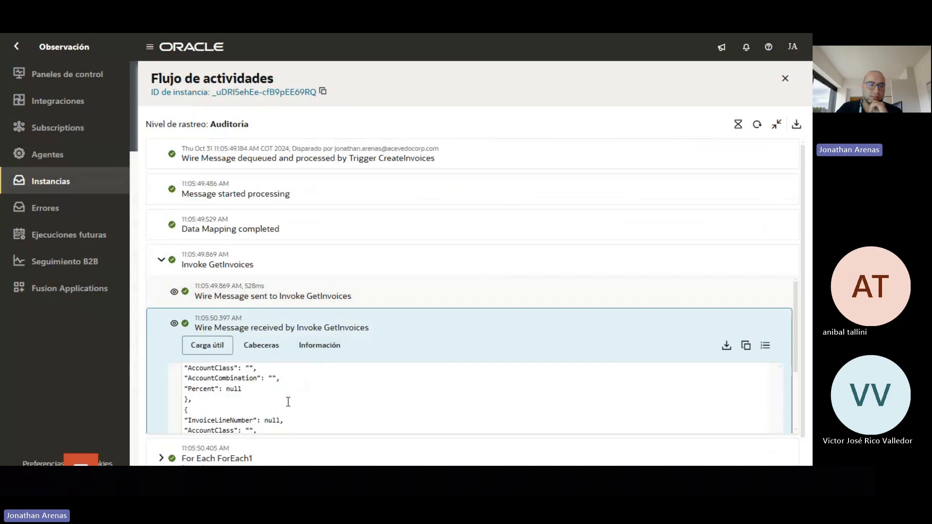
{"action": "left_click", "coordinate": [177, 328]}
{"action": "left_click", "coordinate": [167, 262]}
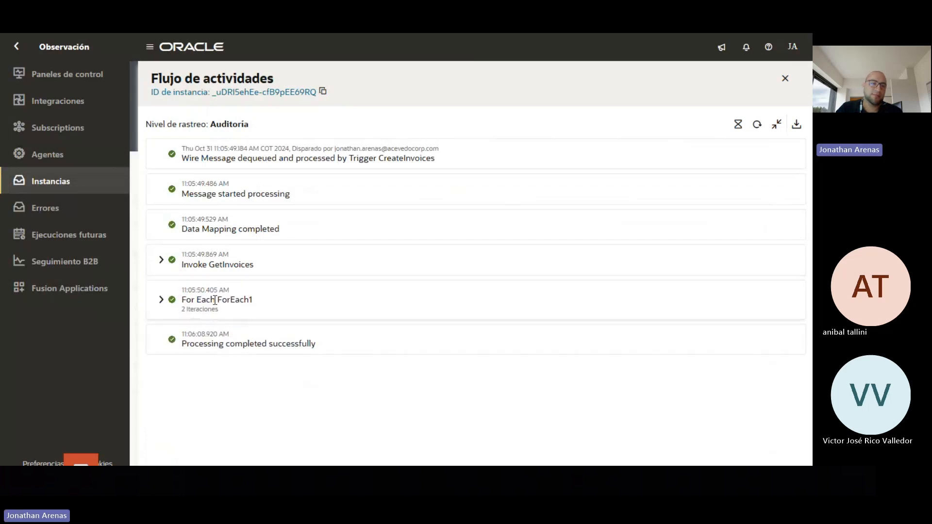
Expand ForEach1's first iteration and review the request payload sent to CreateARInvoice
{"action": "left_click", "coordinate": [161, 301]}
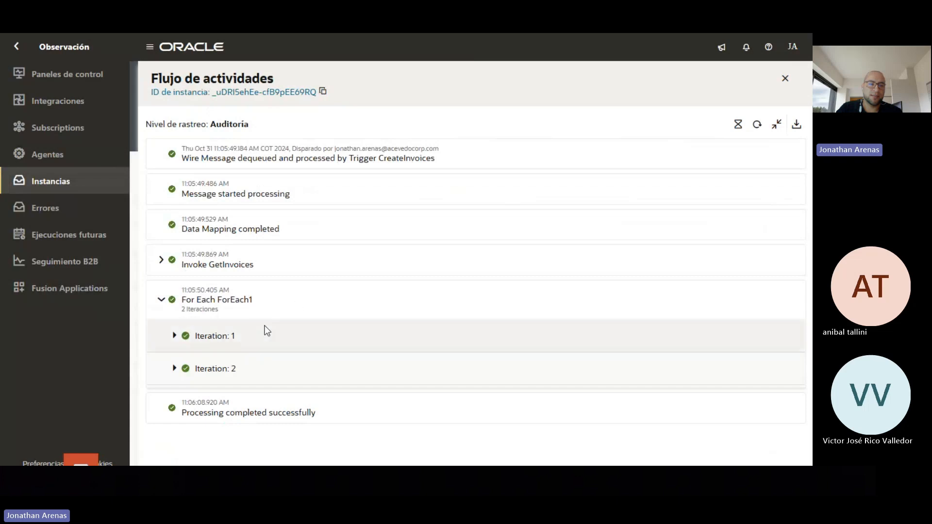
{"action": "left_click", "coordinate": [174, 335]}
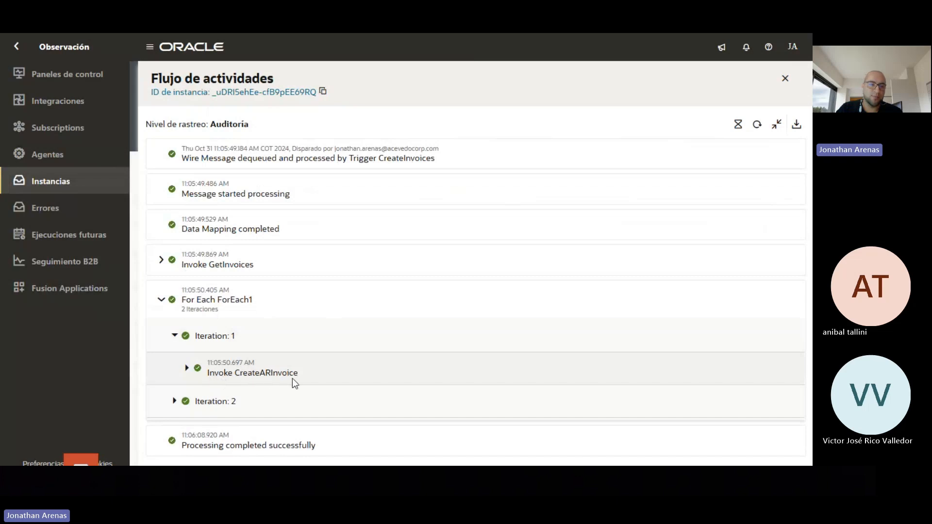
{"action": "left_click", "coordinate": [186, 369]}
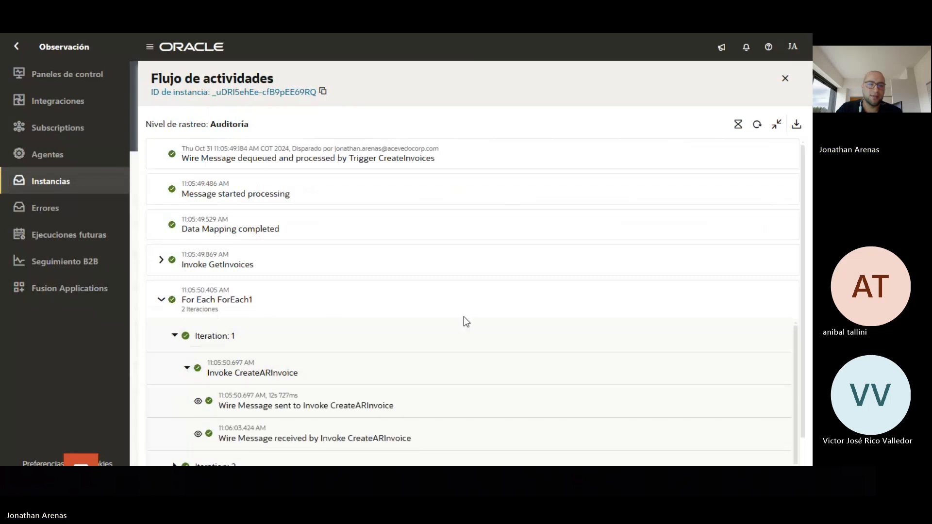
{"action": "scroll", "coordinate": [451, 343], "scroll_direction": "down", "scroll_amount": 1}
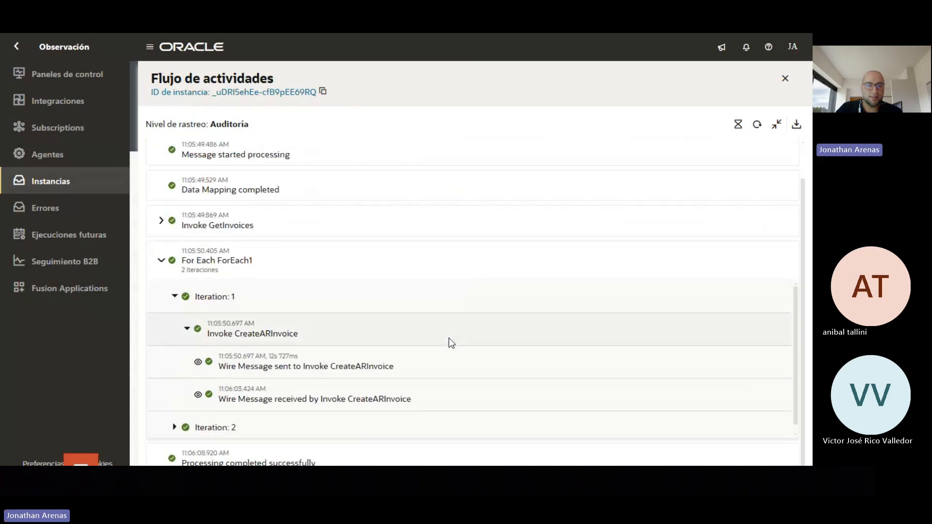
{"action": "left_click", "coordinate": [199, 363]}
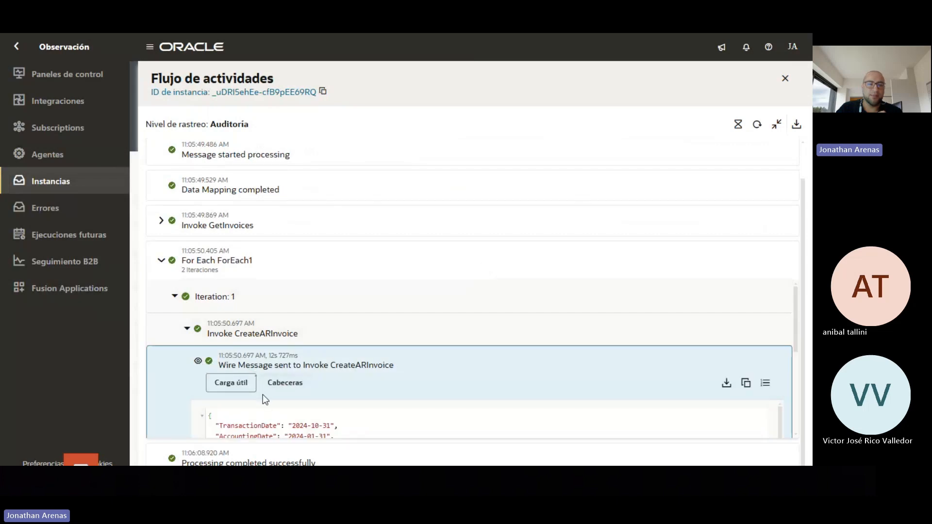
{"action": "scroll", "coordinate": [346, 411], "scroll_direction": "down", "scroll_amount": 10}
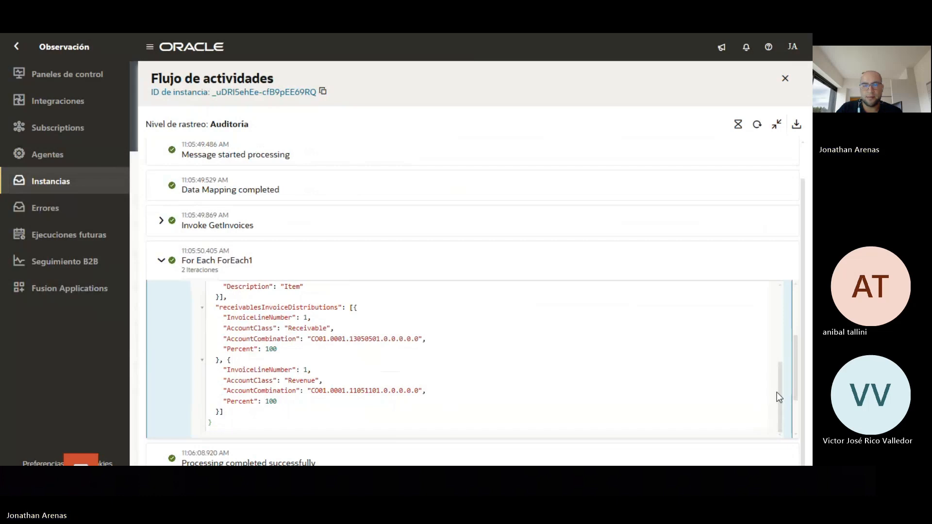
{"action": "left_click_drag", "start_coordinate": [777, 392], "coordinate": [778, 379]}
{"action": "scroll", "coordinate": [777, 374], "scroll_direction": "up", "scroll_amount": 1}
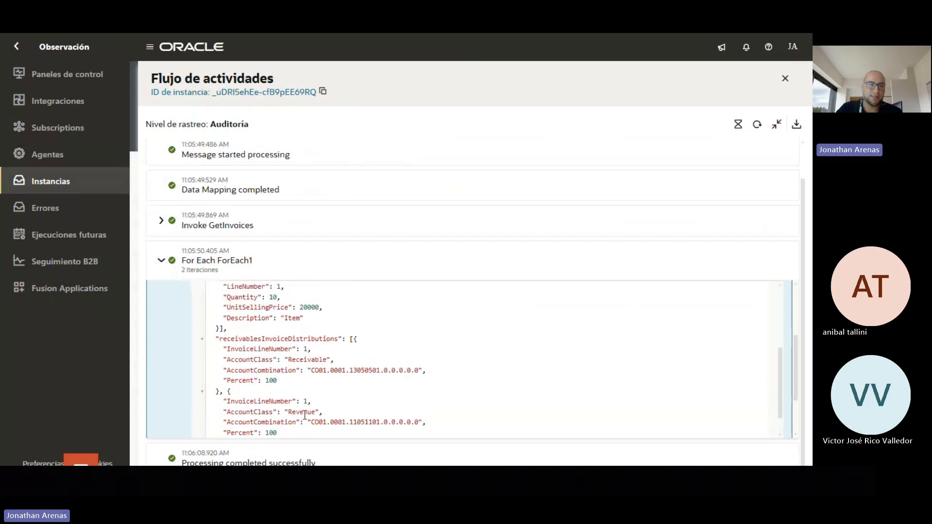
{"action": "scroll", "coordinate": [298, 408], "scroll_direction": "up", "scroll_amount": 5}
{"action": "scroll", "coordinate": [299, 407], "scroll_direction": "up", "scroll_amount": 3}
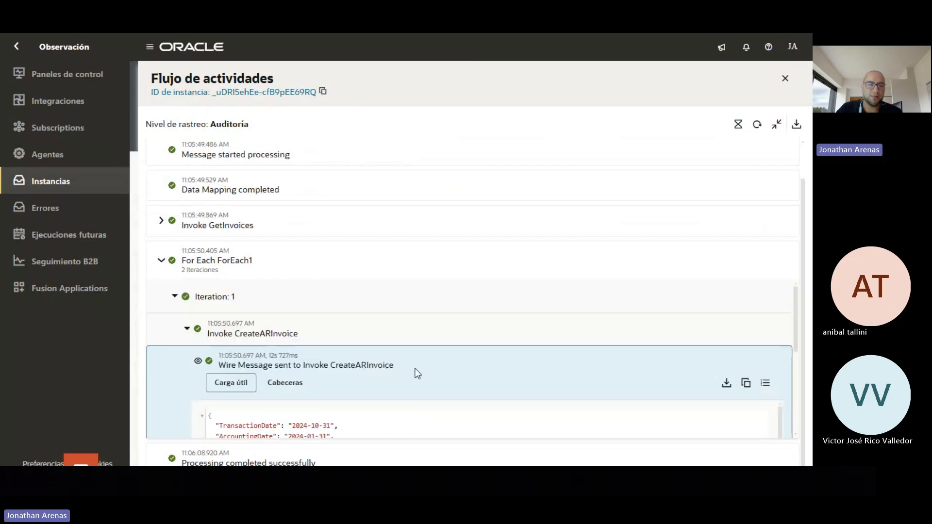
{"action": "left_click", "coordinate": [198, 362]}
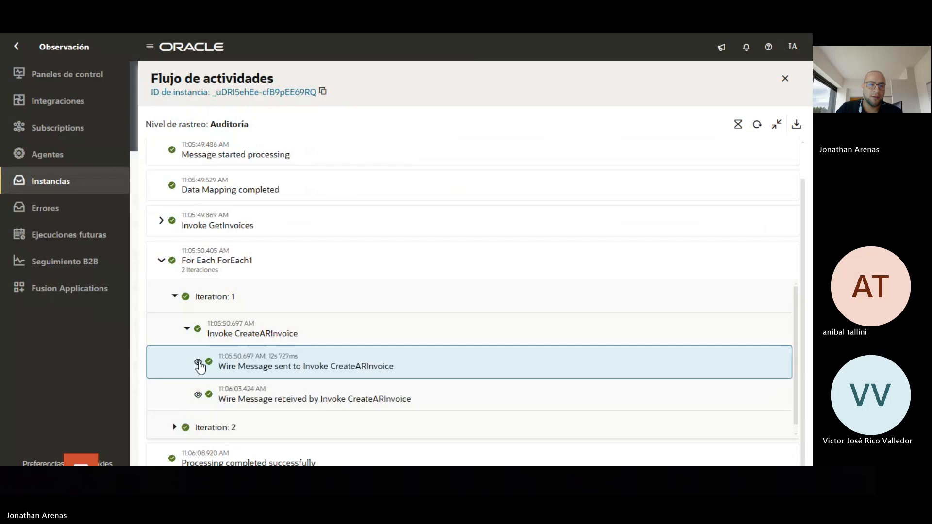
Review the CreateARInvoice response payload, then close it and collapse the first iteration
{"action": "left_click", "coordinate": [198, 395]}
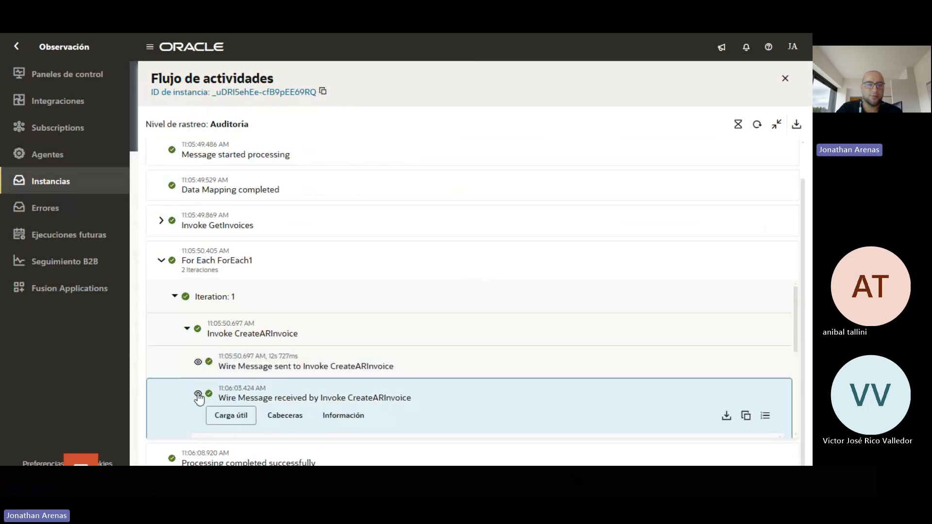
{"action": "scroll", "coordinate": [762, 324], "scroll_direction": "down", "scroll_amount": 5}
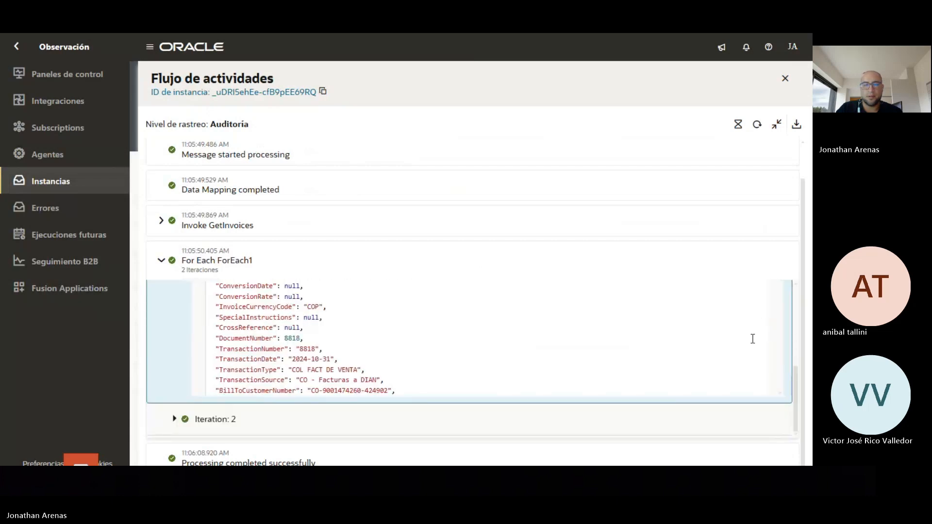
{"action": "scroll", "coordinate": [743, 343], "scroll_direction": "up", "scroll_amount": 3}
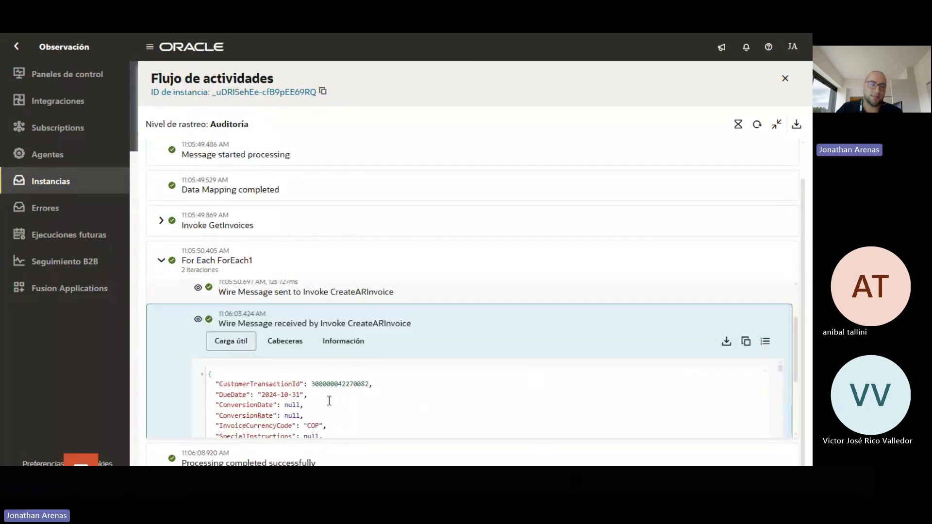
{"action": "scroll", "coordinate": [342, 401], "scroll_direction": "down", "scroll_amount": 3}
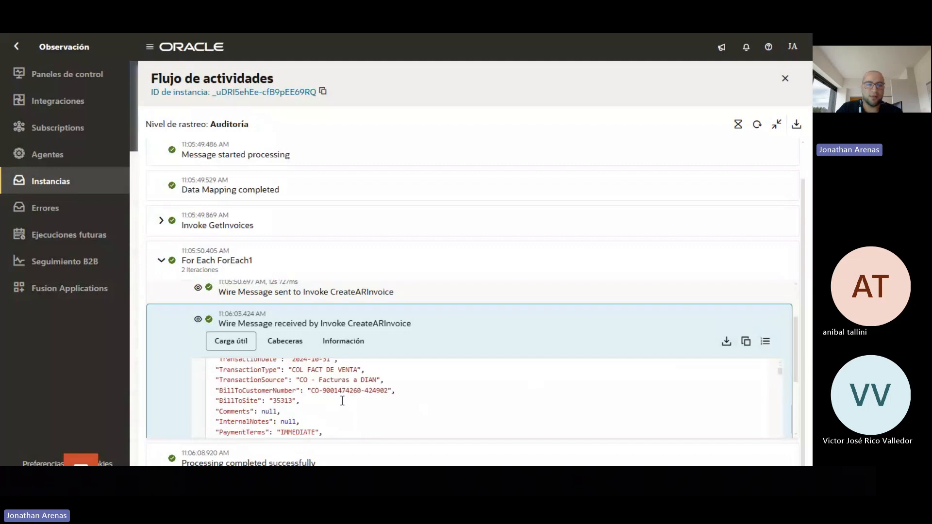
{"action": "scroll", "coordinate": [343, 400], "scroll_direction": "down", "scroll_amount": 10}
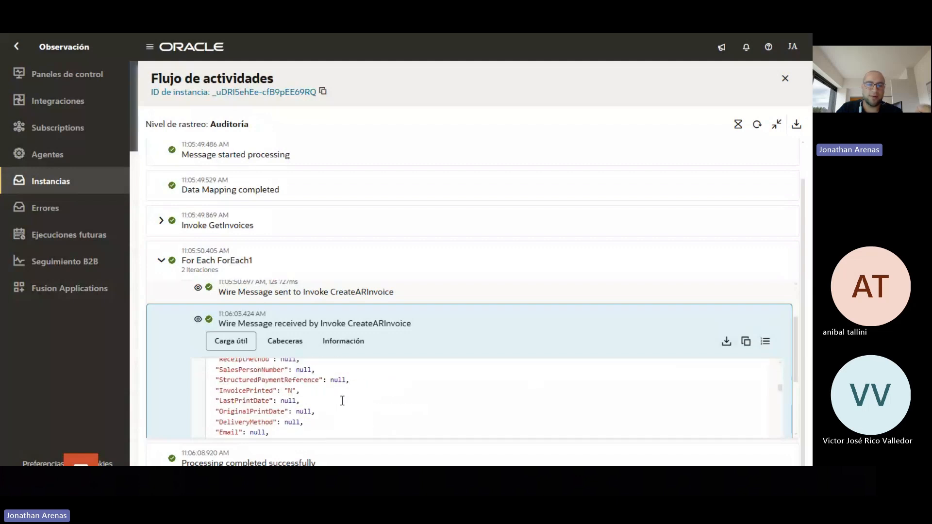
{"action": "scroll", "coordinate": [342, 401], "scroll_direction": "down", "scroll_amount": 10}
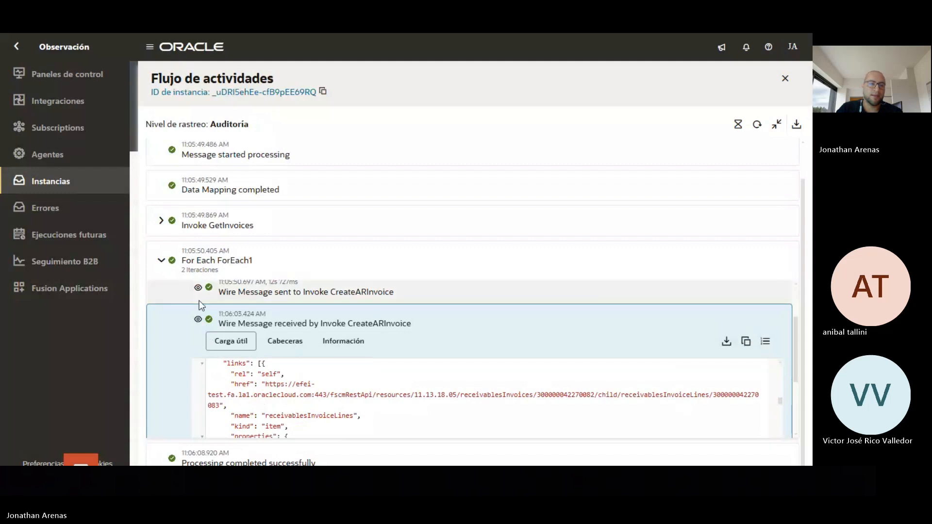
{"action": "left_click", "coordinate": [198, 319]}
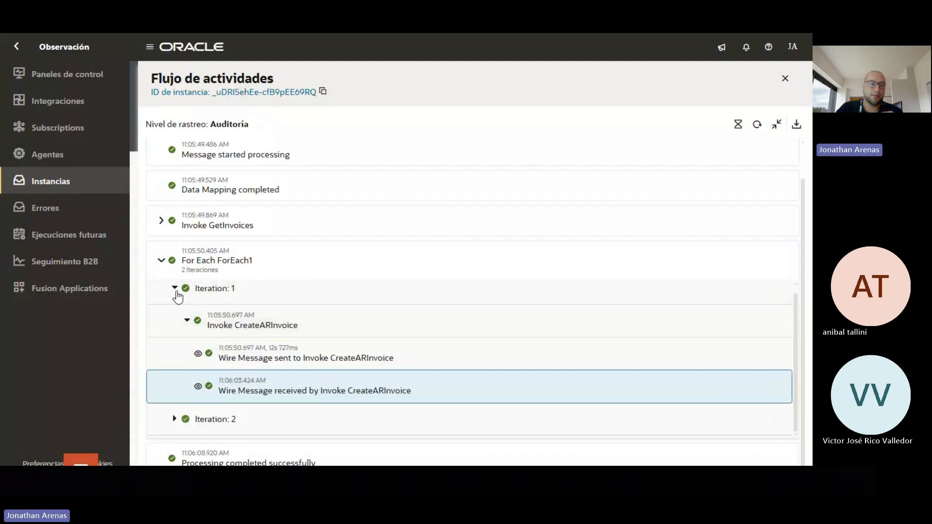
{"action": "left_click", "coordinate": [174, 336]}
Expand the second iteration and review the request payload sent to CreateAPInvoice
{"action": "left_click", "coordinate": [174, 368]}
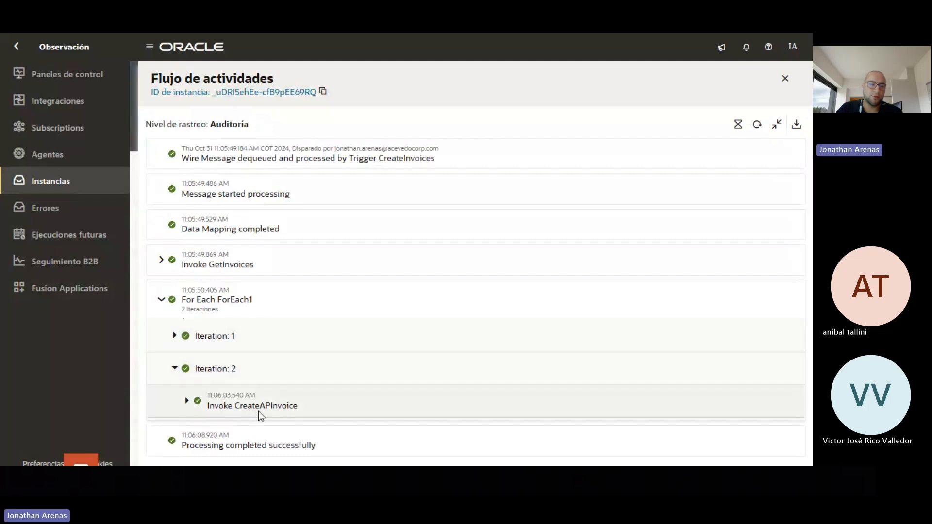
{"action": "left_click", "coordinate": [187, 401]}
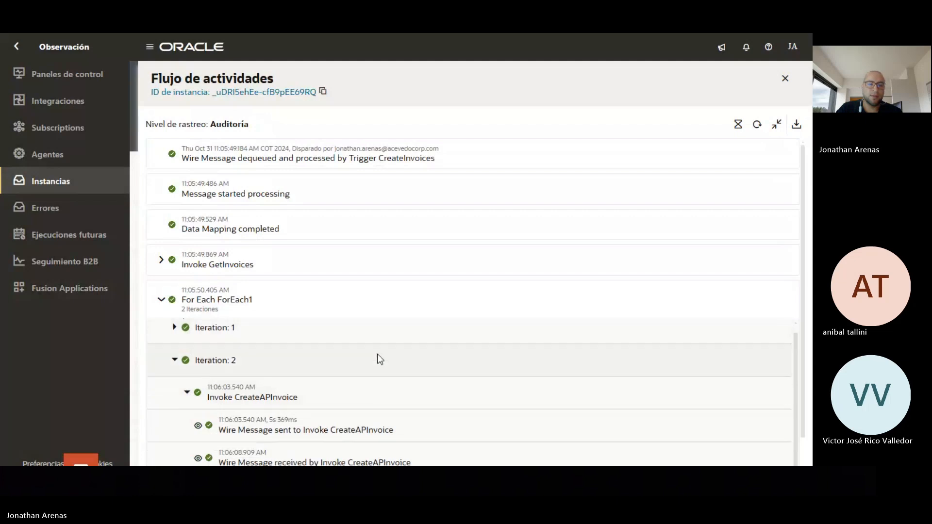
{"action": "left_click", "coordinate": [198, 427]}
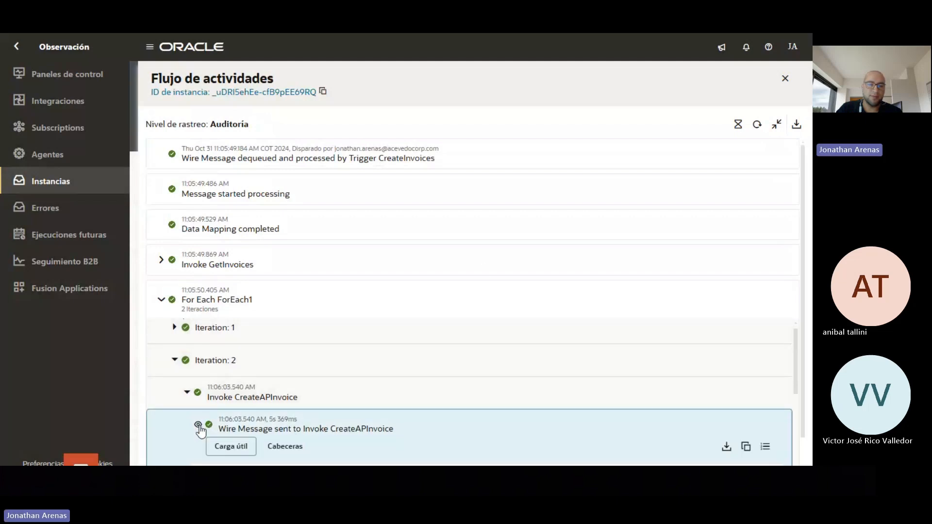
{"action": "scroll", "coordinate": [369, 379], "scroll_direction": "down", "scroll_amount": 3}
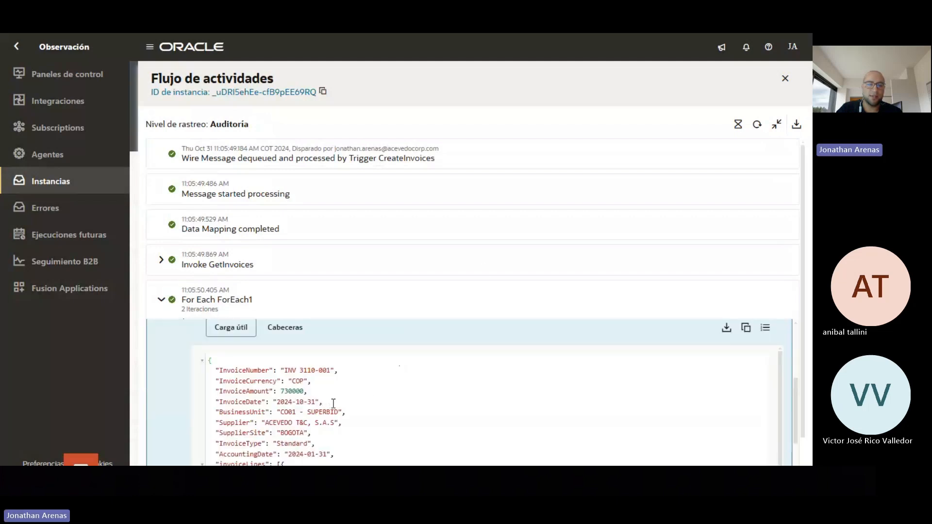
{"action": "scroll", "coordinate": [333, 403], "scroll_direction": "down", "scroll_amount": 2}
{"action": "scroll", "coordinate": [333, 405], "scroll_direction": "down", "scroll_amount": 3}
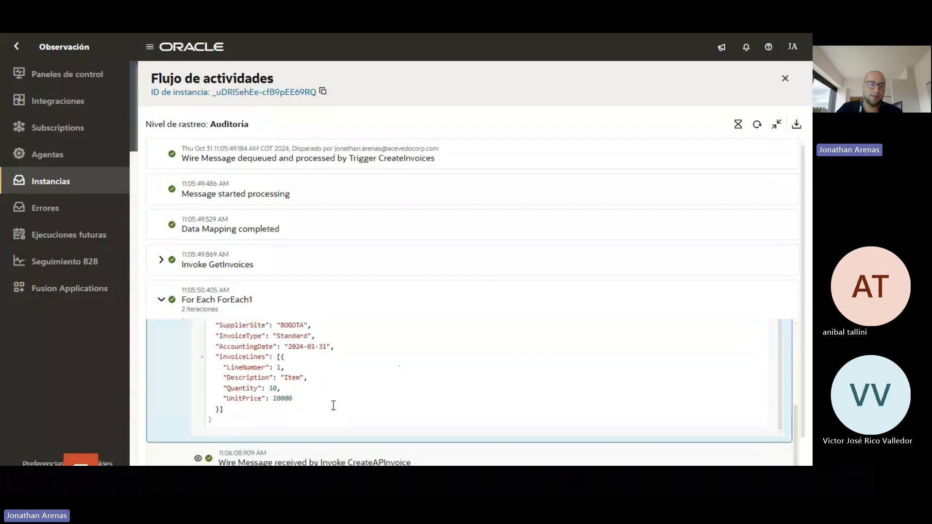
{"action": "scroll", "coordinate": [256, 382], "scroll_direction": "up", "scroll_amount": 5}
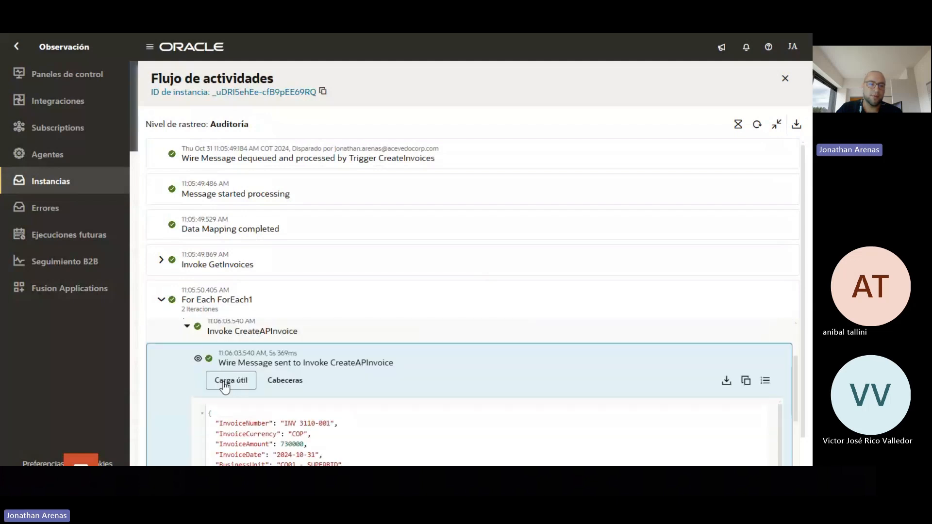
{"action": "left_click", "coordinate": [198, 358]}
Review the CreateAPInvoice response, then collapse the second iteration and the ForEach1 loop
{"action": "left_click", "coordinate": [198, 458]}
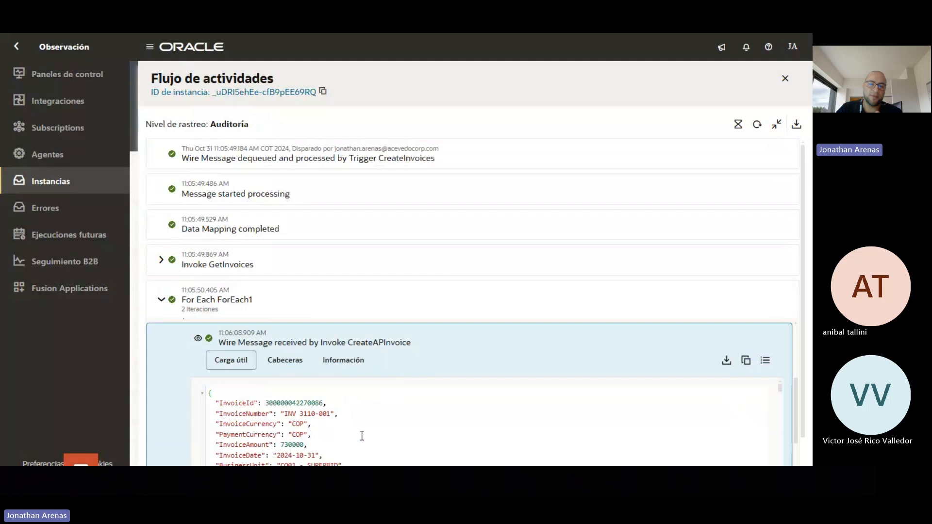
{"action": "scroll", "coordinate": [362, 436], "scroll_direction": "down", "scroll_amount": 10}
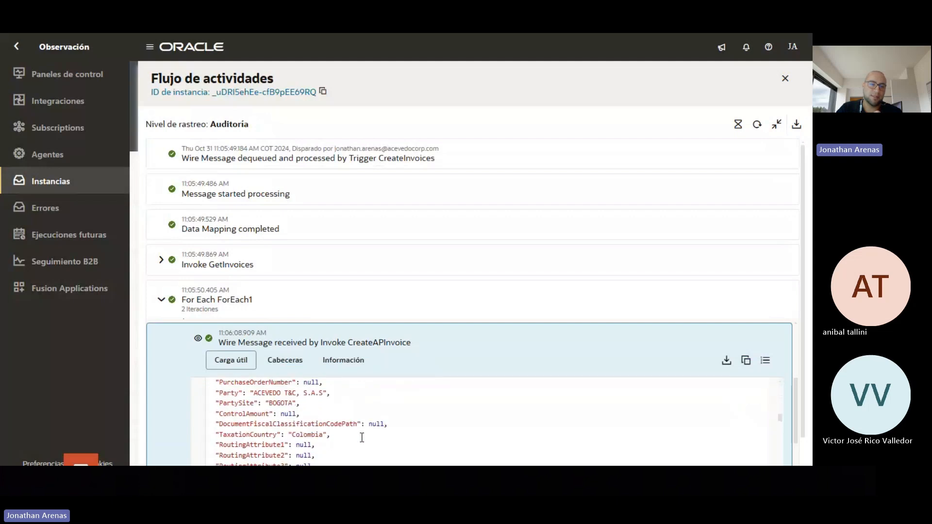
{"action": "scroll", "coordinate": [361, 437], "scroll_direction": "up", "scroll_amount": 15}
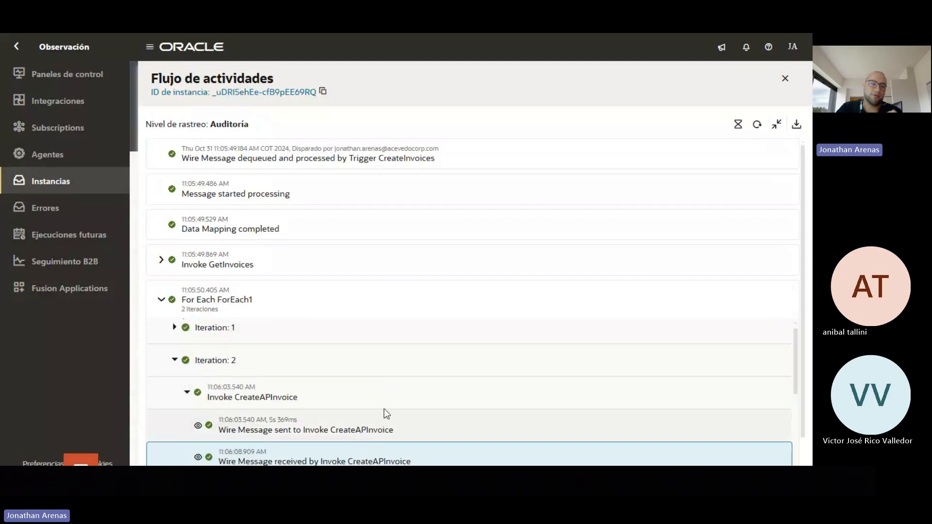
{"action": "scroll", "coordinate": [425, 347], "scroll_direction": "down", "scroll_amount": 3}
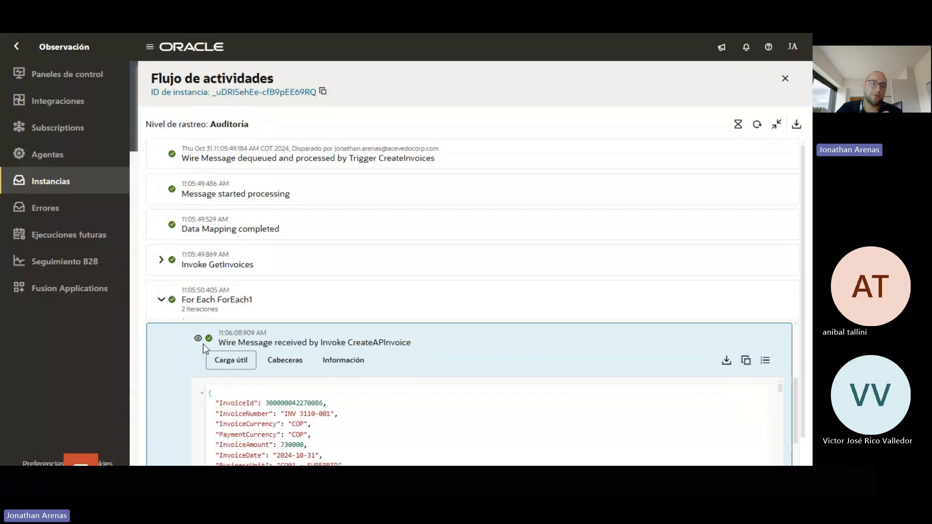
{"action": "scroll", "coordinate": [202, 343], "scroll_direction": "up", "scroll_amount": 2}
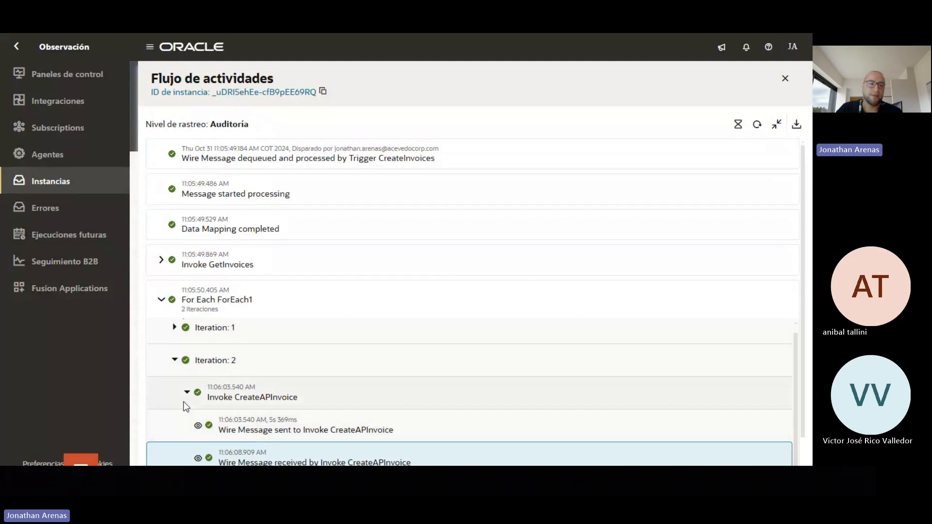
{"action": "left_click", "coordinate": [175, 361]}
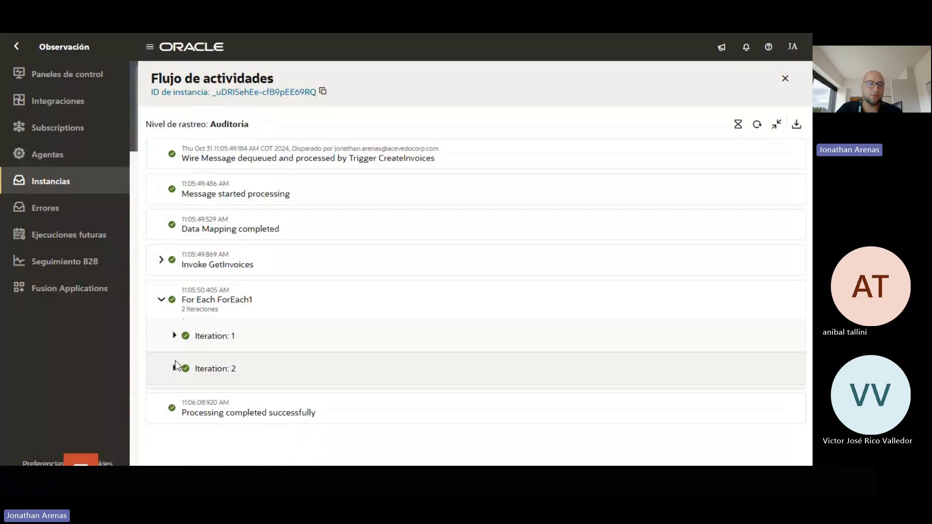
{"action": "left_click", "coordinate": [162, 302]}
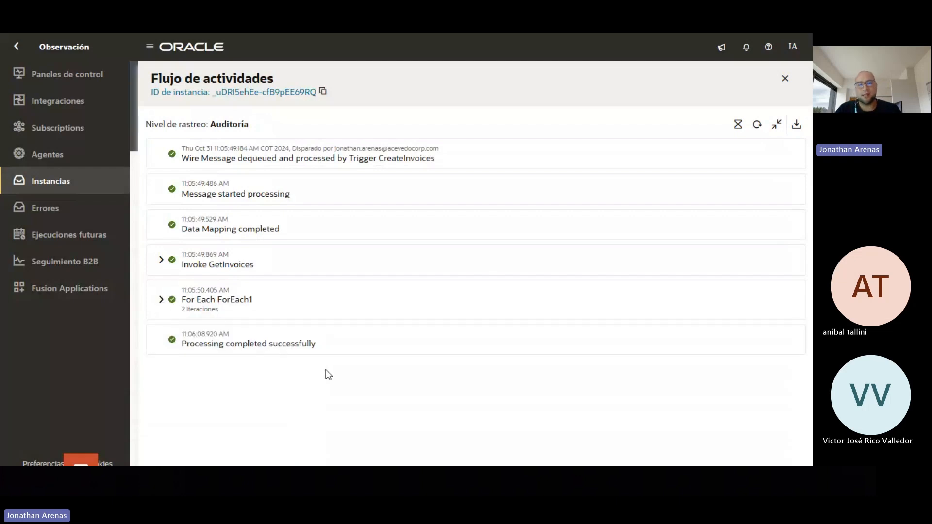